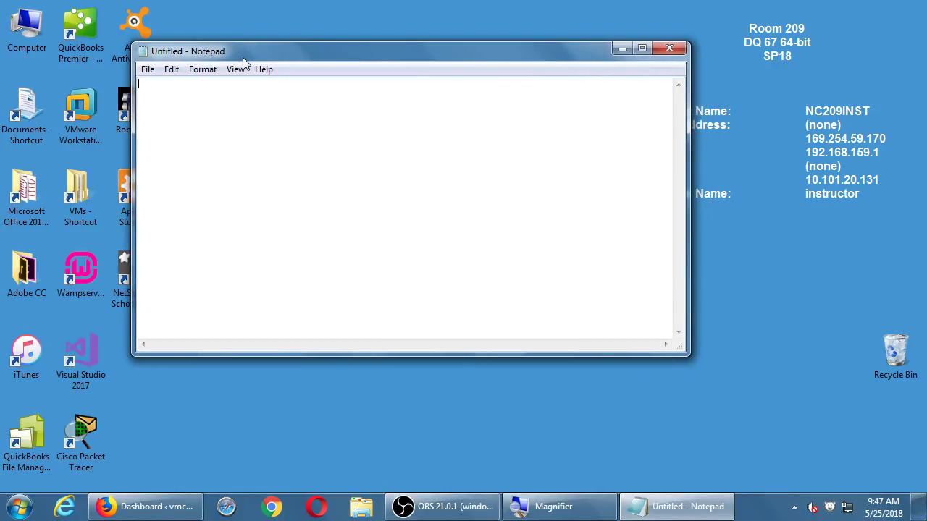
# - Save the empty note as 2018-05-25 in the 2018-05 2 SEO folder on the Corsair32Gb (F:) drive
pyautogui.hotkey('ctrl', 's')
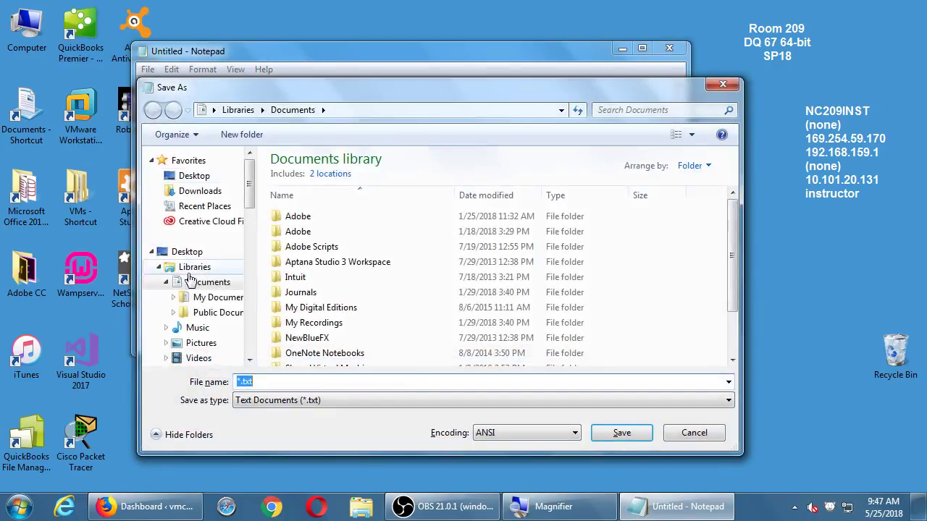
pyautogui.click(158, 266)
pyautogui.click(161, 283)
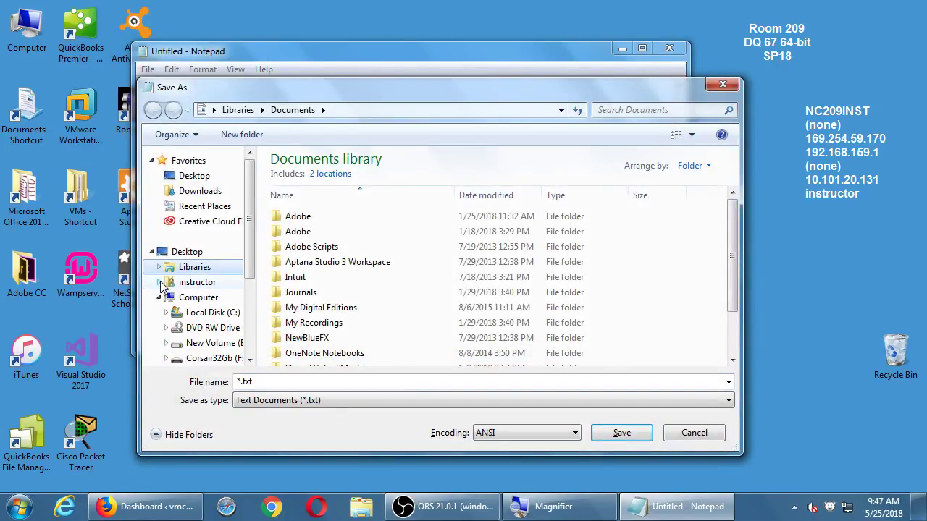
pyautogui.click(179, 297)
pyautogui.click(413, 361)
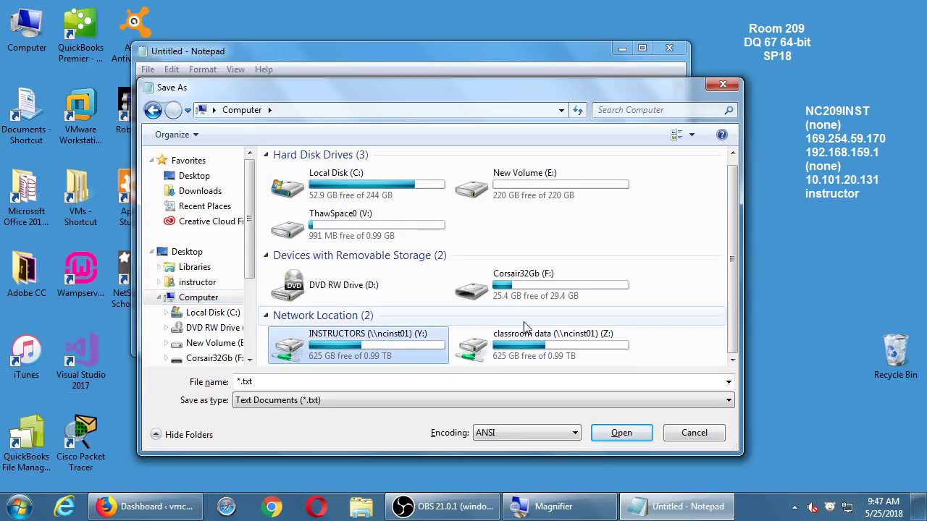
pyautogui.doubleClick(507, 279)
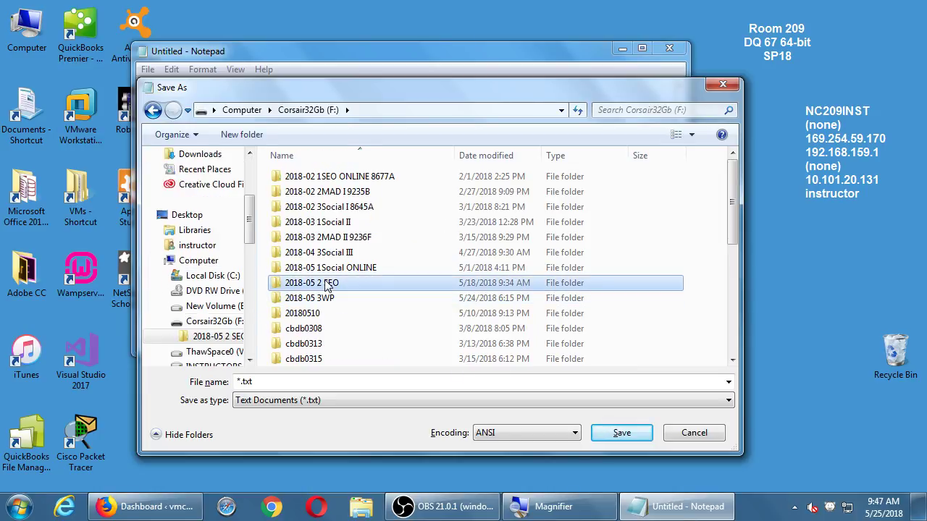
pyautogui.doubleClick(311, 283)
pyautogui.click(340, 383)
pyautogui.write('201')
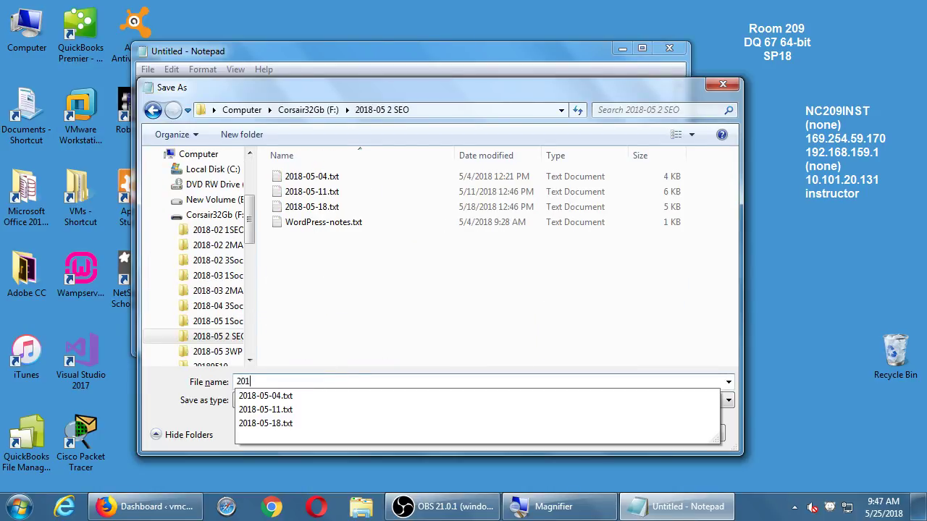
pyautogui.write('8-05-25')
pyautogui.press('Return')
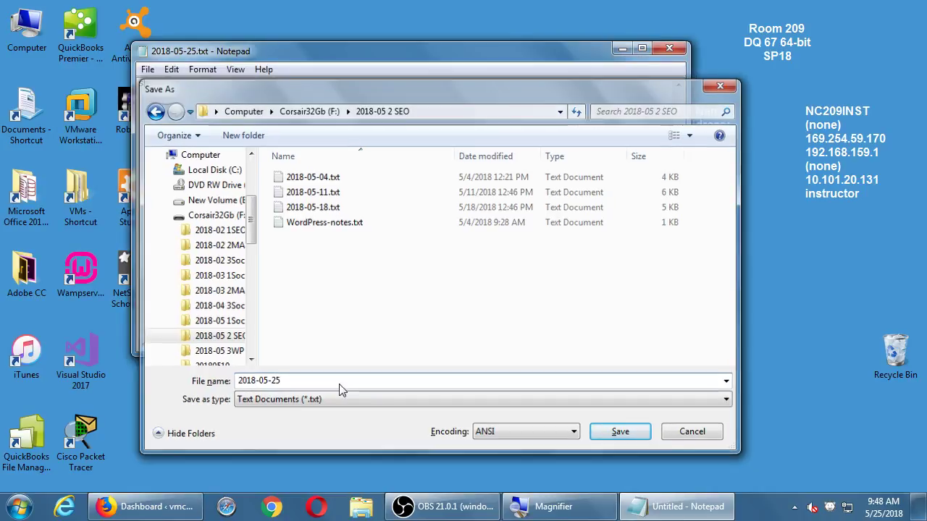
# - Write the first line of the note as "WordPress - Recommendations"
pyautogui.write('s')
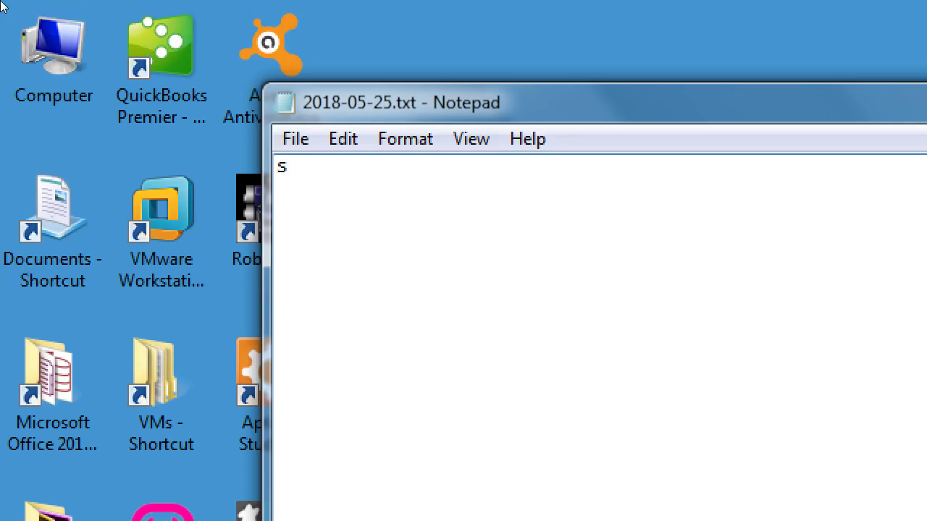
pyautogui.press('BackSpace')
pyautogui.write('wordp')
pyautogui.press('BackSpace')
pyautogui.write('Press - ')
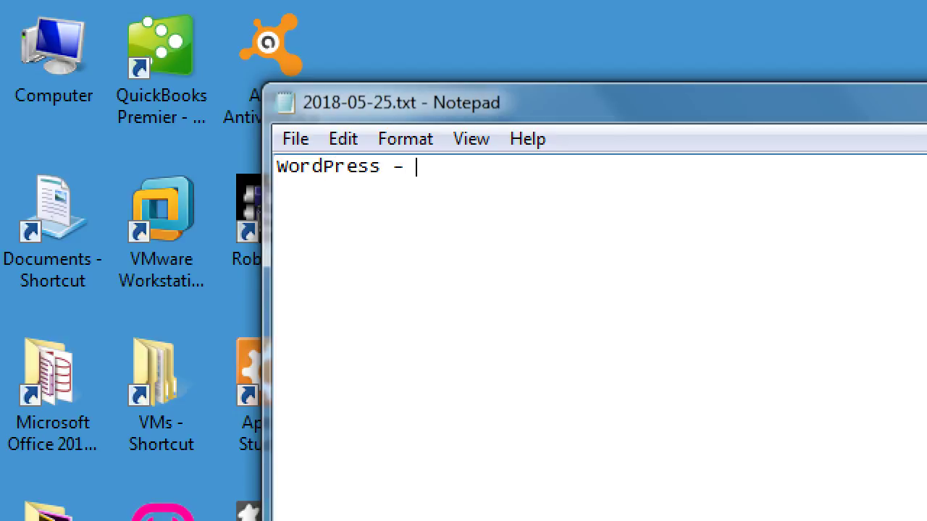
pyautogui.write('Recommendations')
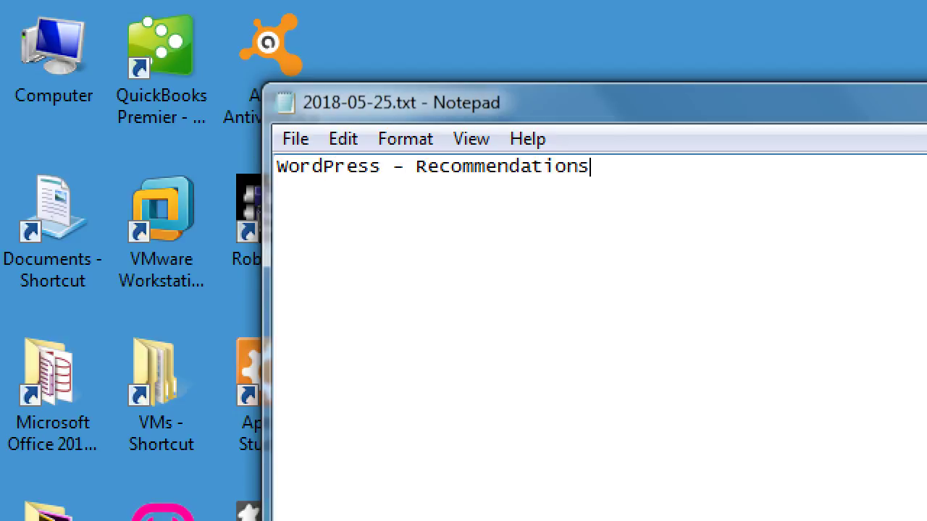
# - Add the line "Blogging - How it helps your biz" after a blank line, and start a new line below it
pyautogui.press('Return')
pyautogui.press('Return')
pyautogui.write('Bloggin -')
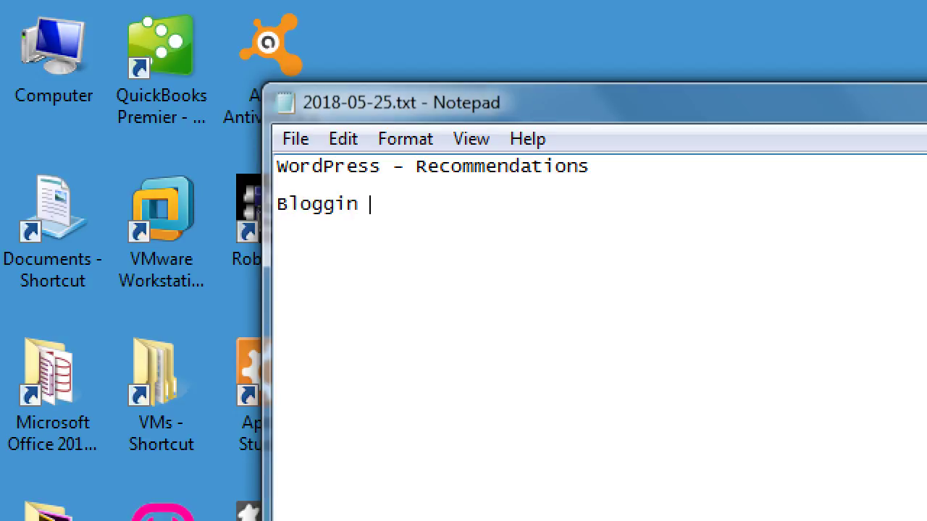
pyautogui.press('BackSpace')
pyautogui.press('BackSpace')
pyautogui.write('g - How it')
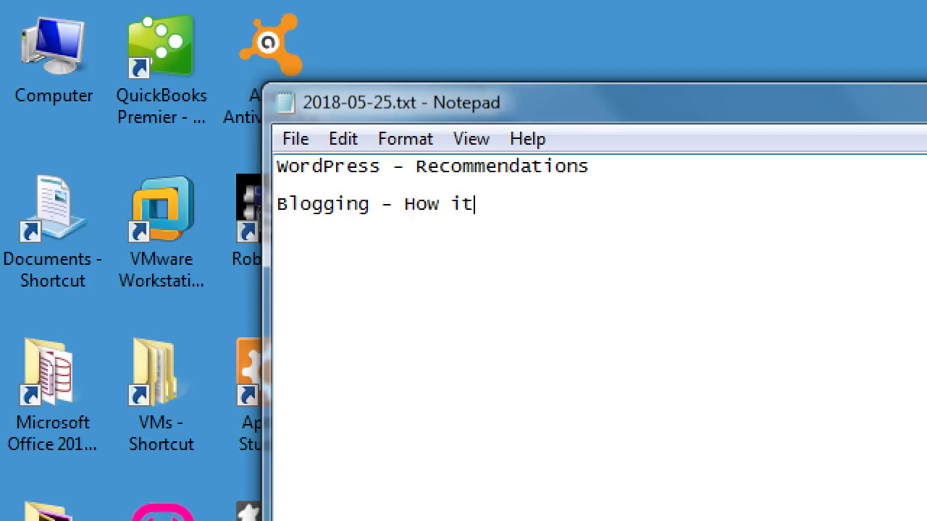
pyautogui.write(' helps your biz')
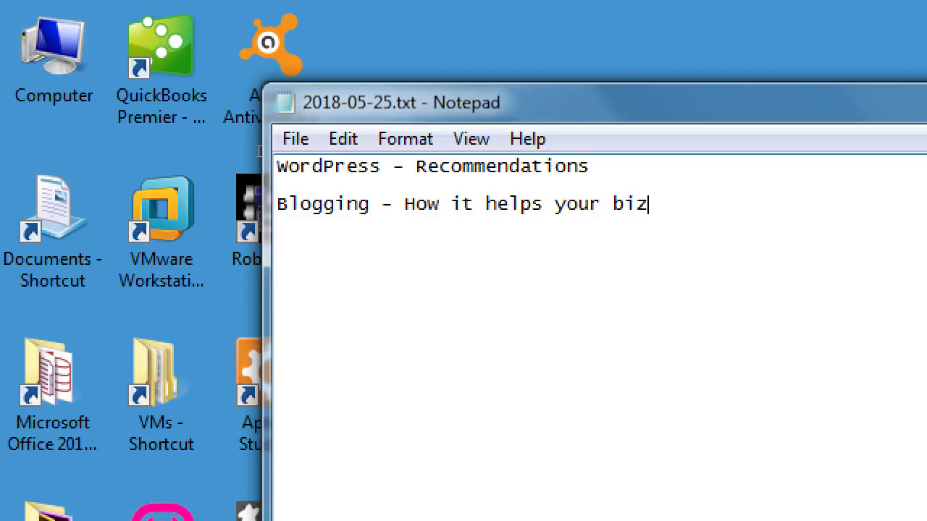
pyautogui.press('Return')
pyautogui.write('Real-world')
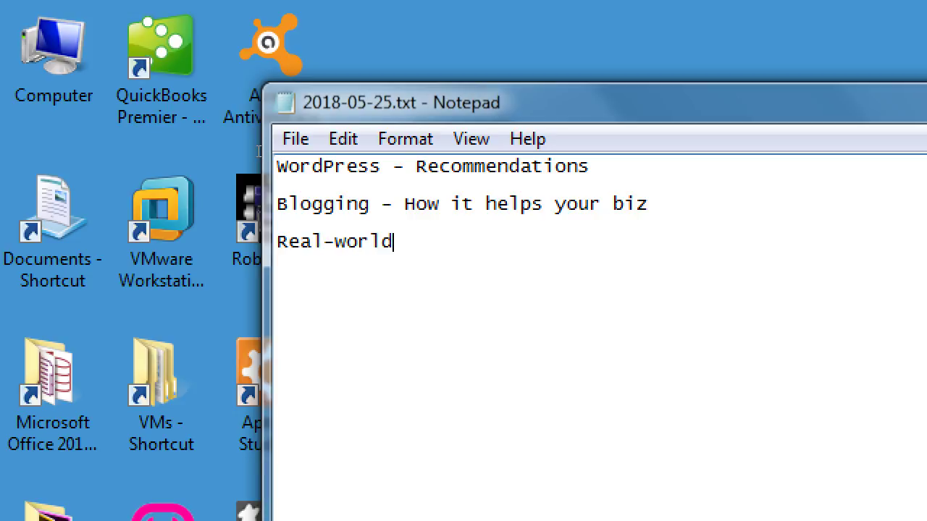
pyautogui.hotkey('shift', 'Home')
pyautogui.press('BackSpace')
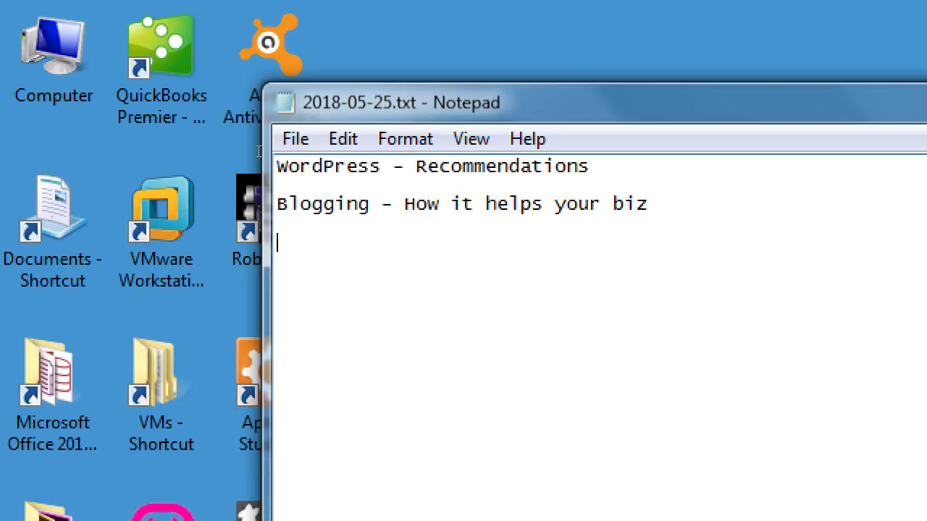
pyautogui.write('A')
pyautogui.press('BackSpace')
# - Add a third topic line reading "Upgrade my site - Volunteers"
pyautogui.write('Pimp my site')
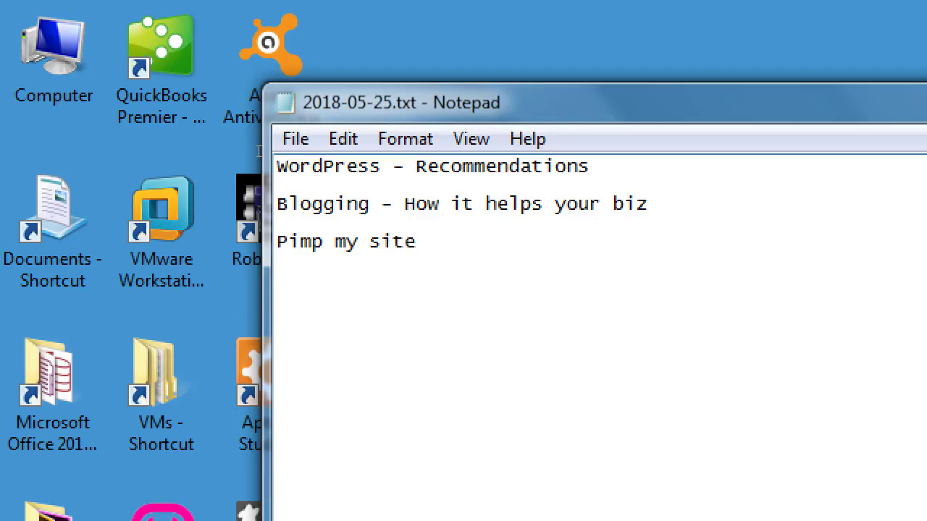
pyautogui.hotkey('shift', 'Right')
pyautogui.hotkey('shift', 'Right')
pyautogui.hotkey('shift', 'Right')
pyautogui.hotkey('shift', 'Right')
pyautogui.write('Upgrade')
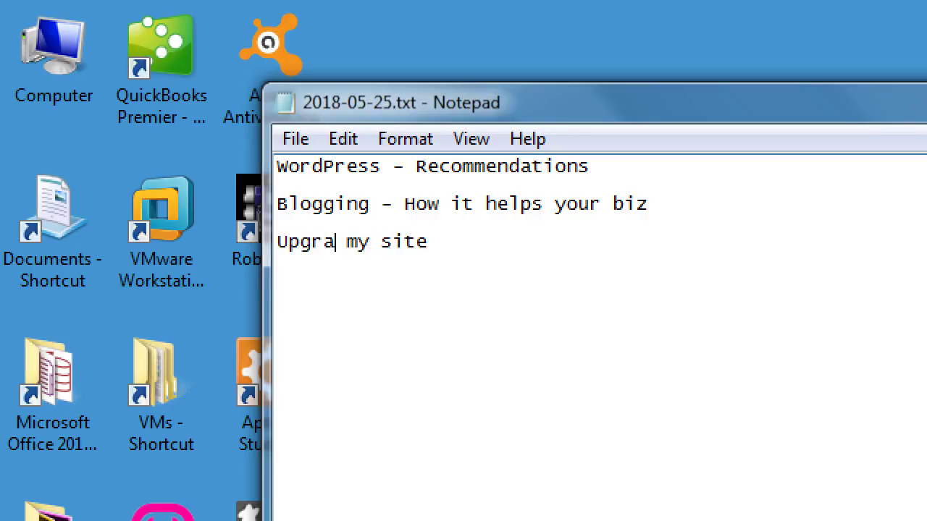
pyautogui.press('End')
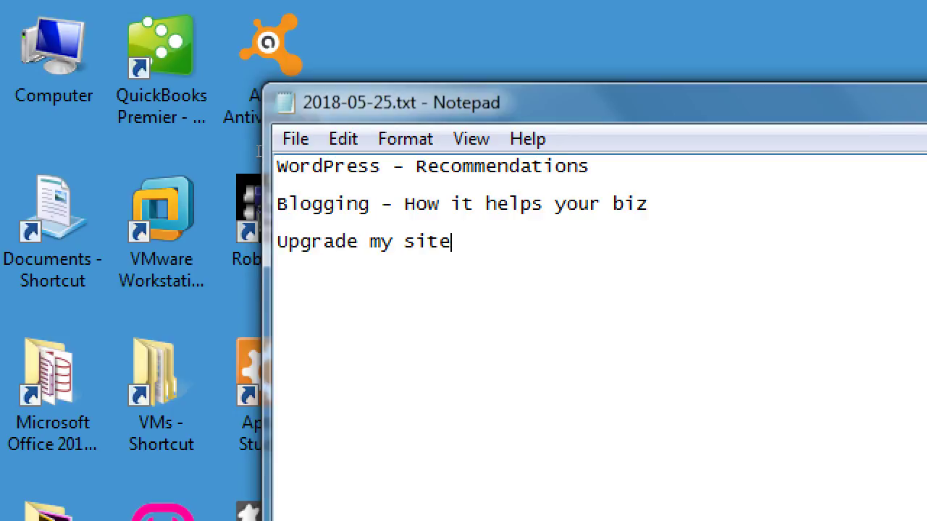
pyautogui.write('- Volunteers')
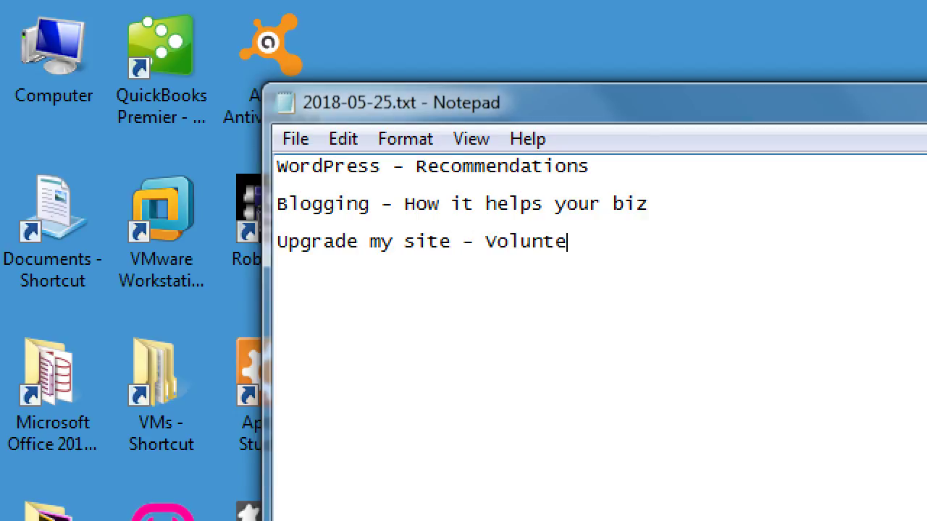
# - Leave a gap below the topics and write "WordPress uses Plugins. Plugins are mini apps that add more features"
pyautogui.press('Return')
pyautogui.press('Return')
pyautogui.press('Return')
pyautogui.write('WordPre')
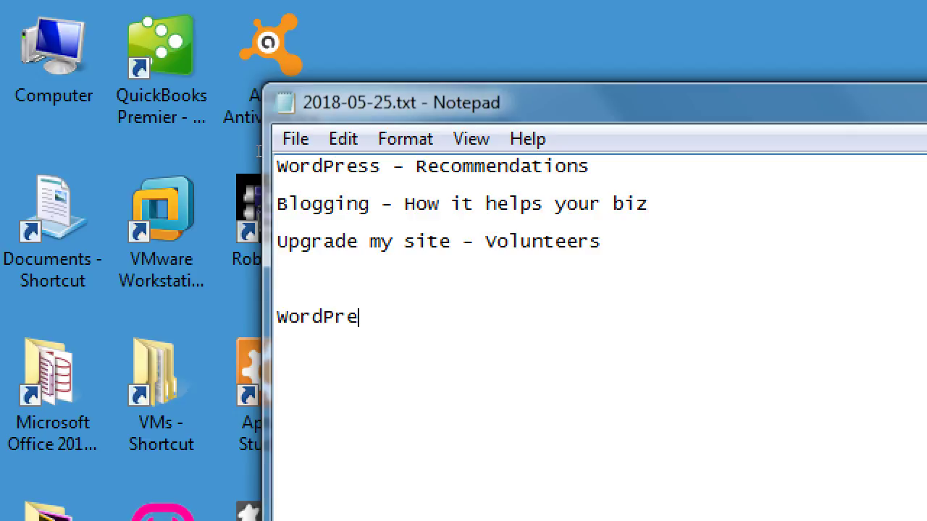
pyautogui.write('ss uses Plugins')
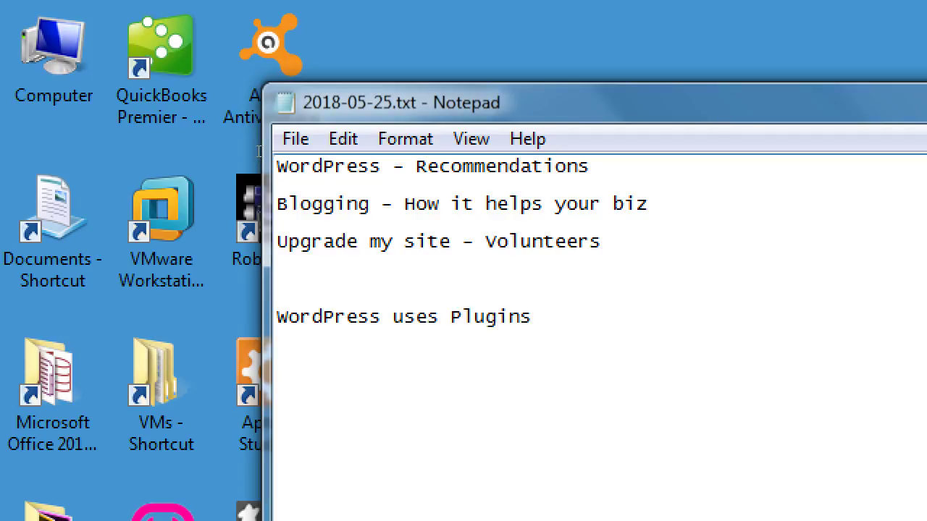
pyautogui.write('. Plugins ar')
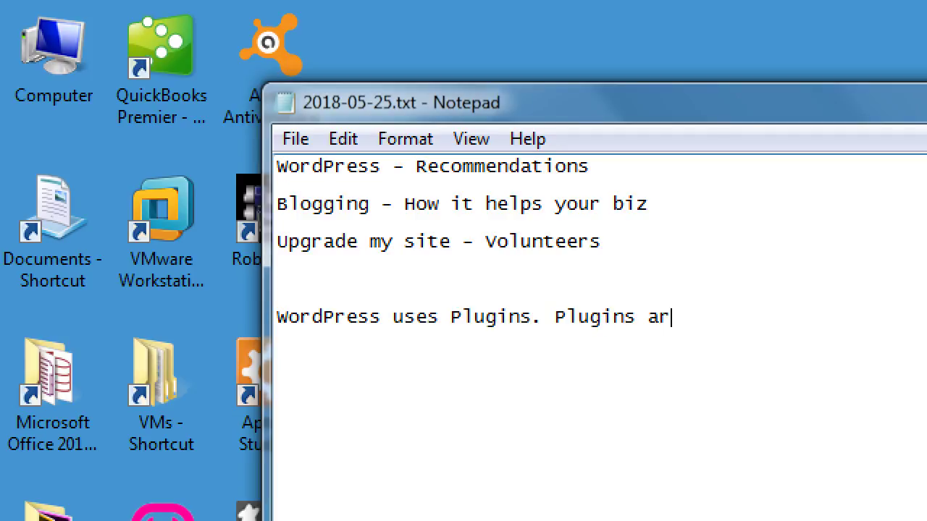
pyautogui.write('e')
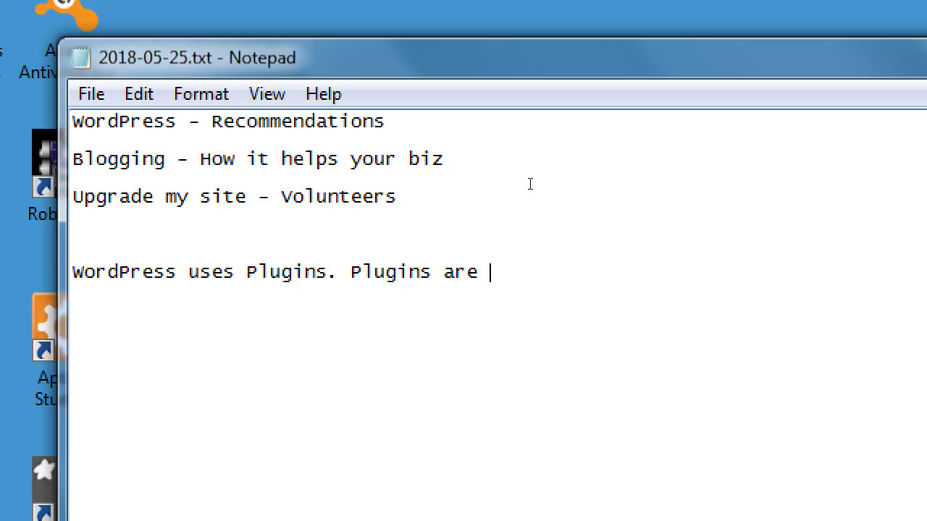
pyautogui.write('mini apps that add more features')
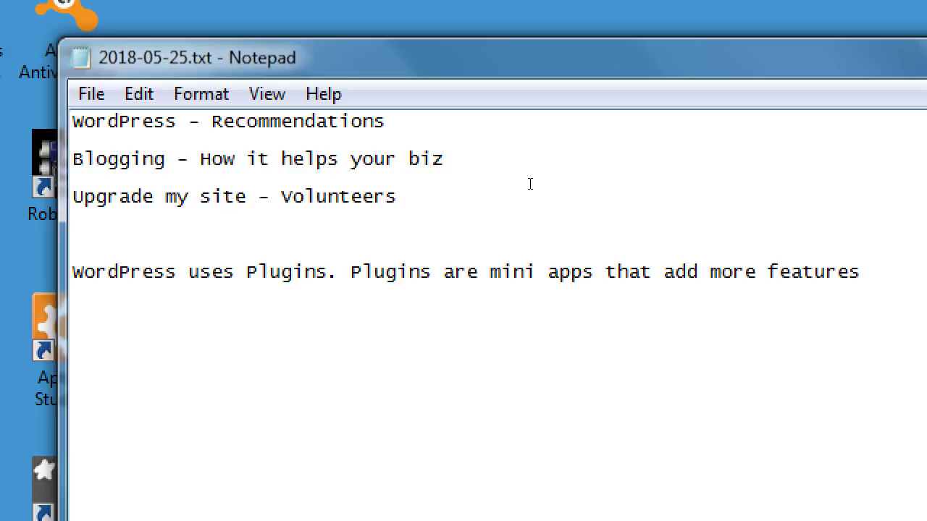
# - Continue the plugin sentence on an indented line with "to your site. If you need something that your site doesn't have"
pyautogui.press('Return')
pyautogui.press('Tab')
pyautogui.write('to your site. If')
pyautogui.write(' you')
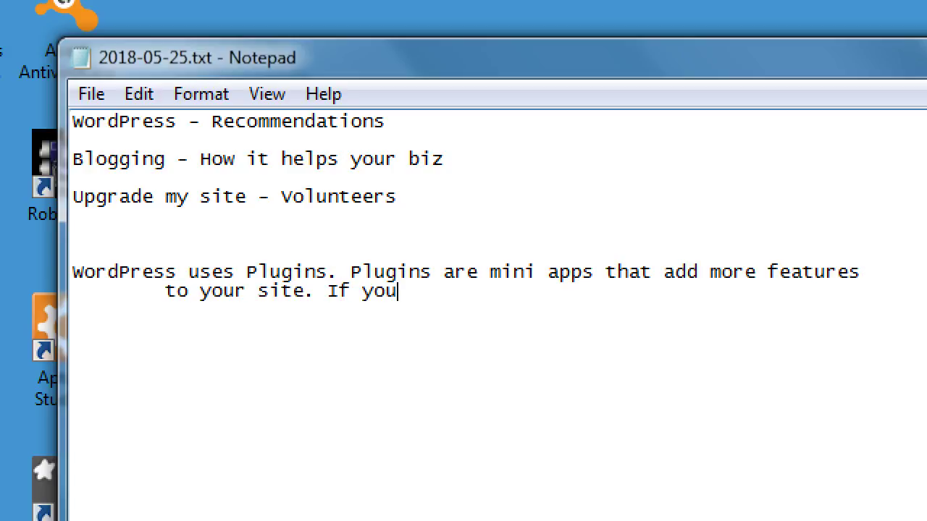
pyautogui.write(' need something')
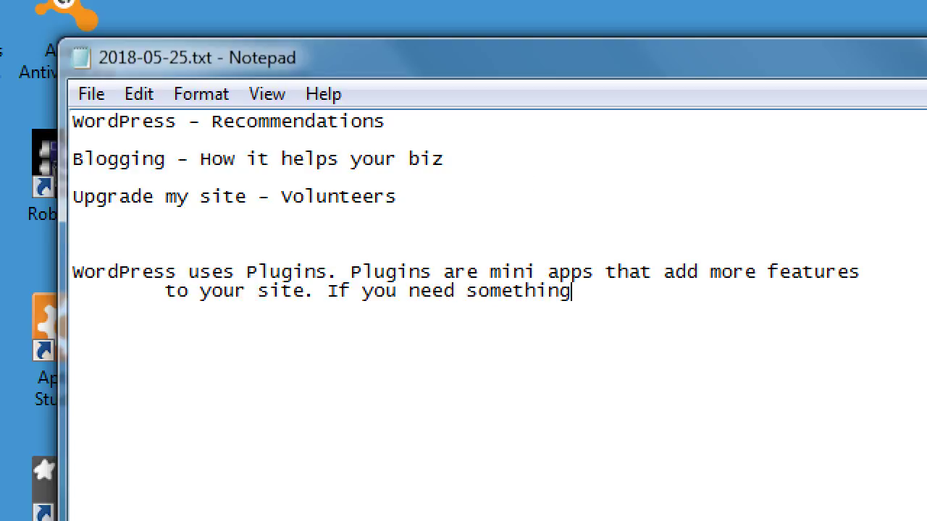
pyautogui.write(" that your site doiesn't")
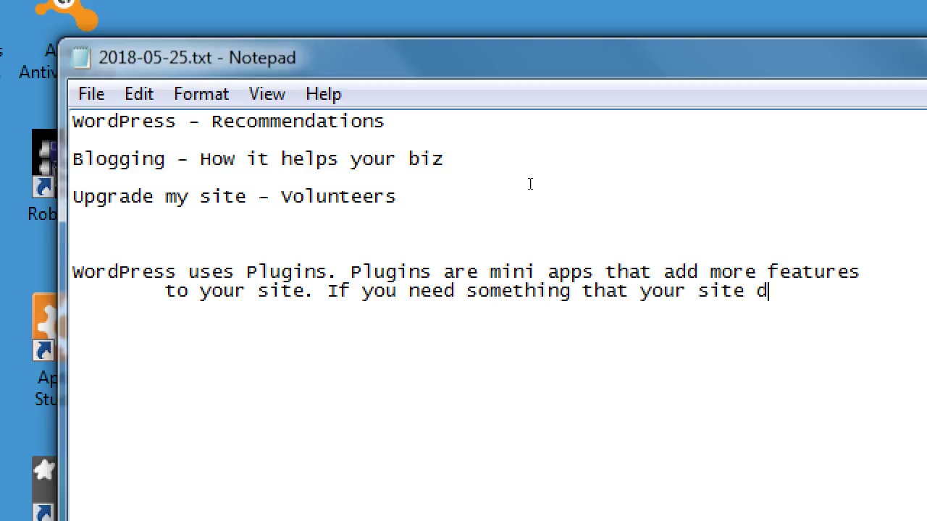
pyautogui.press('BackSpace')
pyautogui.press('BackSpace')
pyautogui.press('BackSpace')
pyautogui.press('BackSpace')
pyautogui.press('BackSpace')
pyautogui.write("sn't")
pyautogui.press('BackSpace')
pyautogui.press('BackSpace')
pyautogui.press('BackSpace')
pyautogui.press('BackSpace')
pyautogui.press('BackSpace')
pyautogui.write("esn't have")
# - Finish the plugin paragraph on another indented line with "out of the box, you can probably a plugin to handle it."
pyautogui.press('Tab')
pyautogui.write('out of the of')
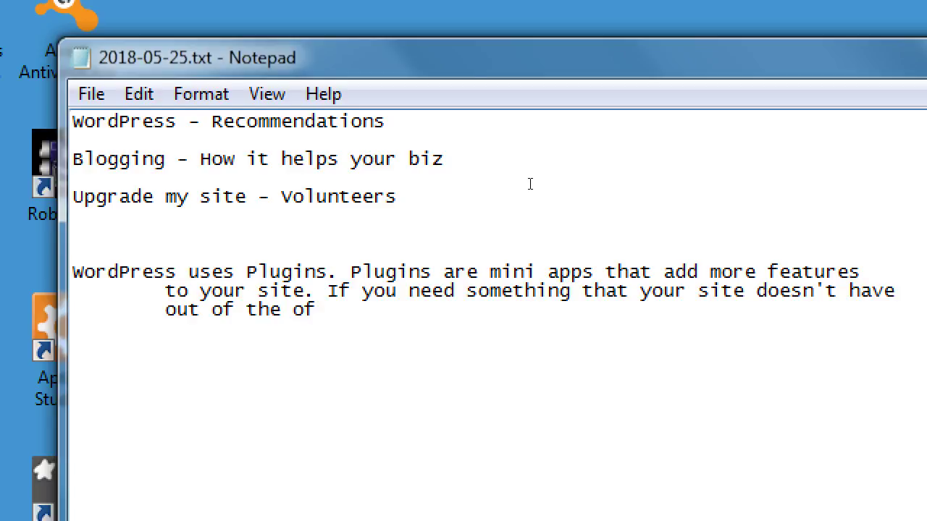
pyautogui.press('BackSpace')
pyautogui.press('BackSpace')
pyautogui.write('box, you c')
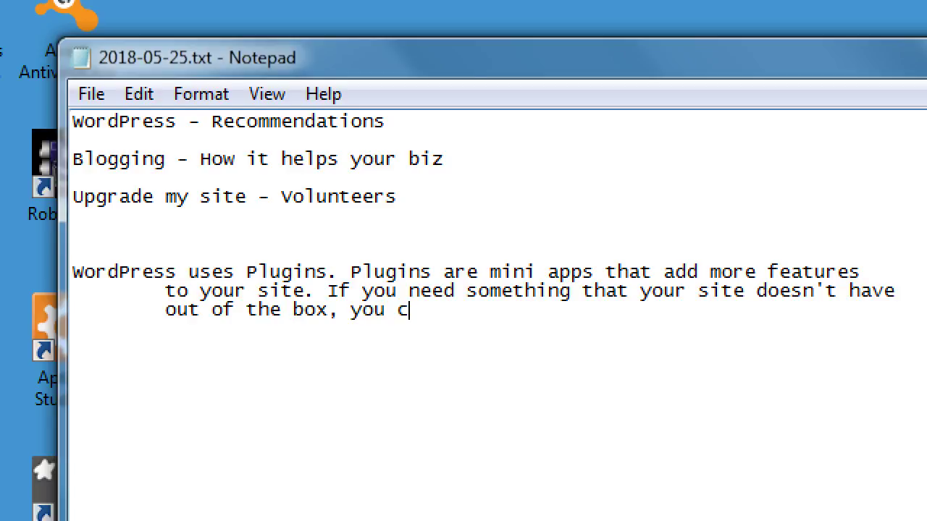
pyautogui.write('an probably a ')
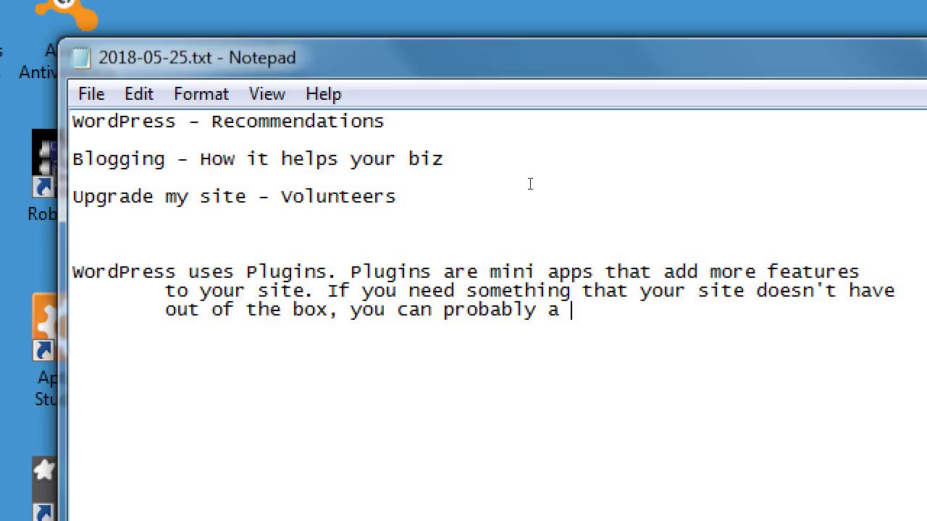
pyautogui.write('plugi')
pyautogui.write('andle it.')
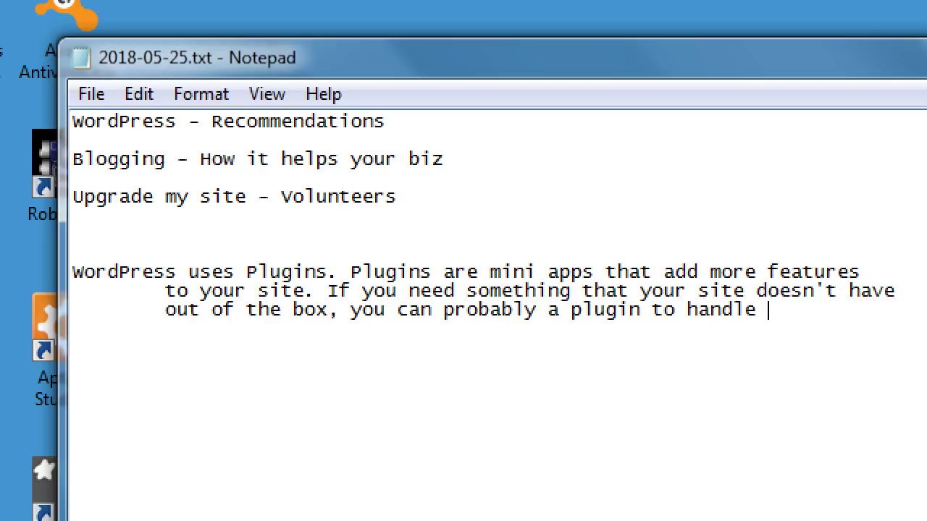
# - Start a new paragraph below the plugin explanation with "Most plugins are free to try, and have a paid version. Most plugins"
pyautogui.press('Return')
pyautogui.press('Return')
pyautogui.write('Most p')
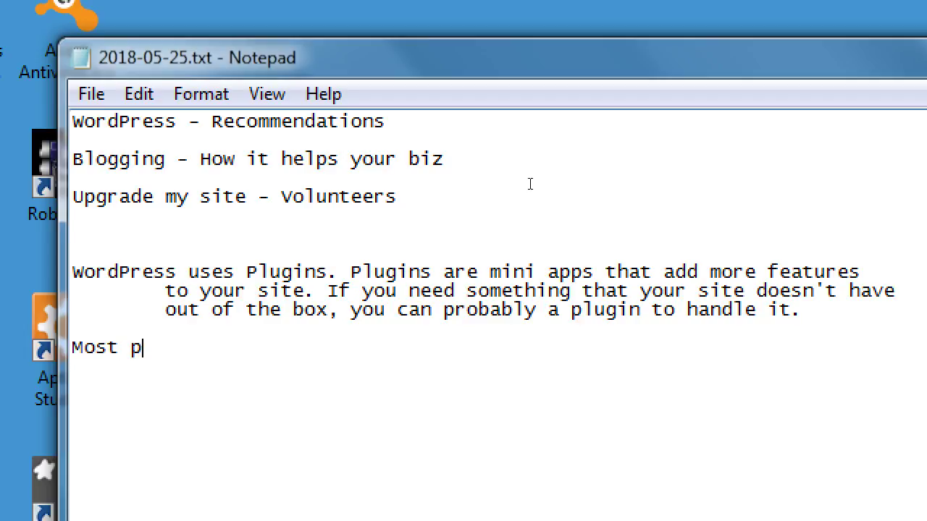
pyautogui.write('lugins are free to t')
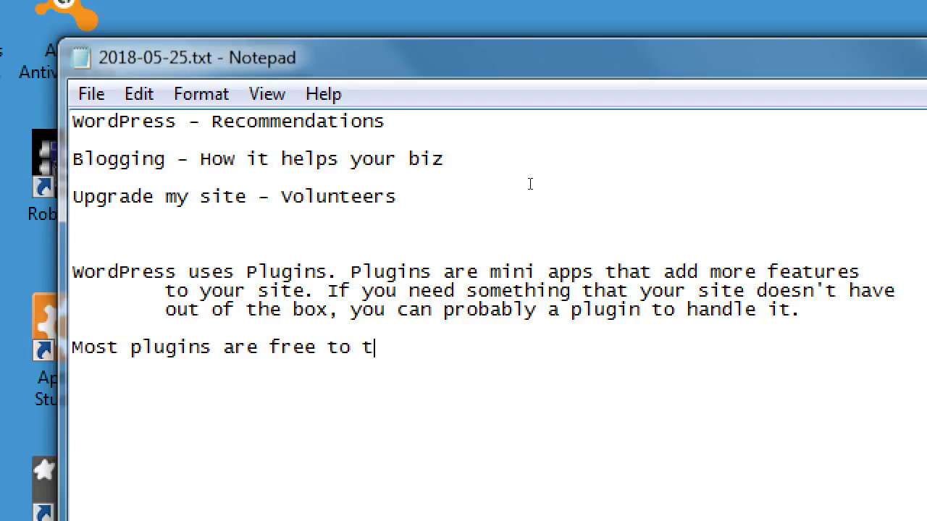
pyautogui.write('ry, and have a paid ')
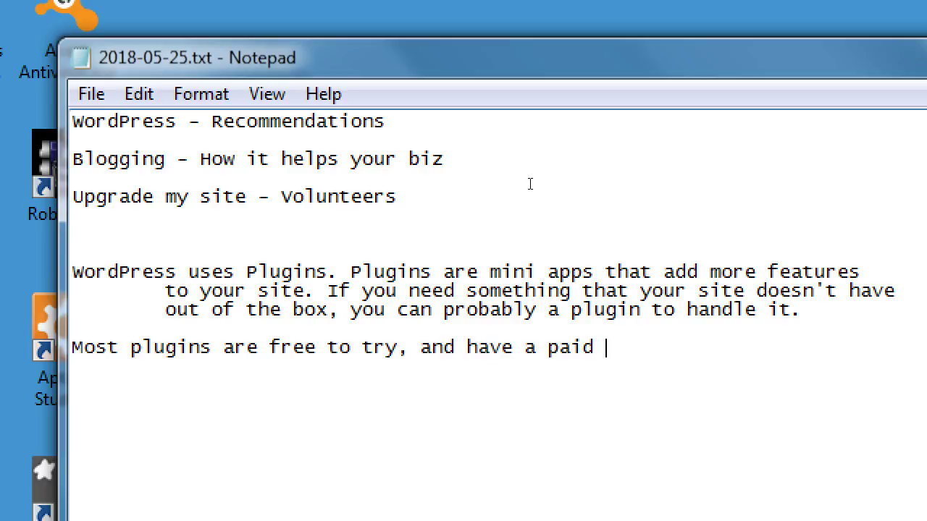
pyautogui.write('version. most')
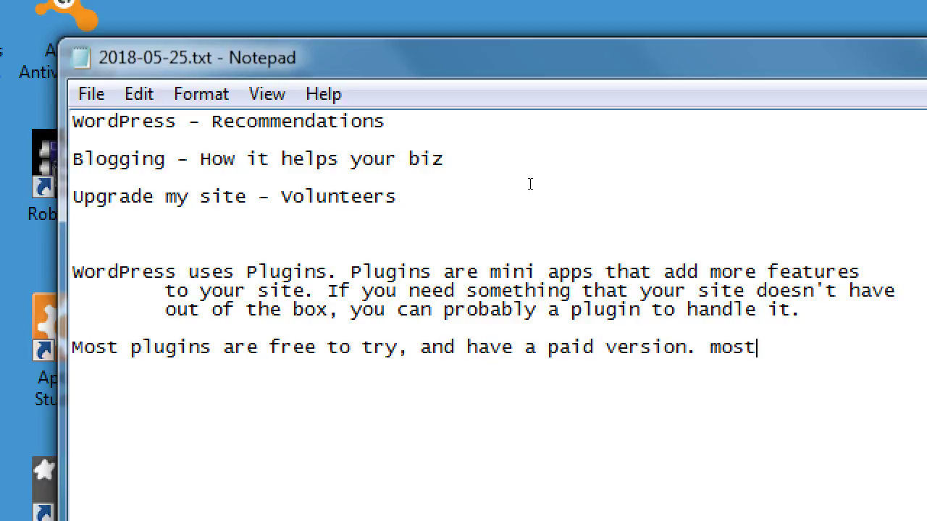
pyautogui.press('BackSpace')
pyautogui.press('BackSpace')
pyautogui.press('BackSpace')
pyautogui.press('BackSpace')
pyautogui.write('Most plugins')
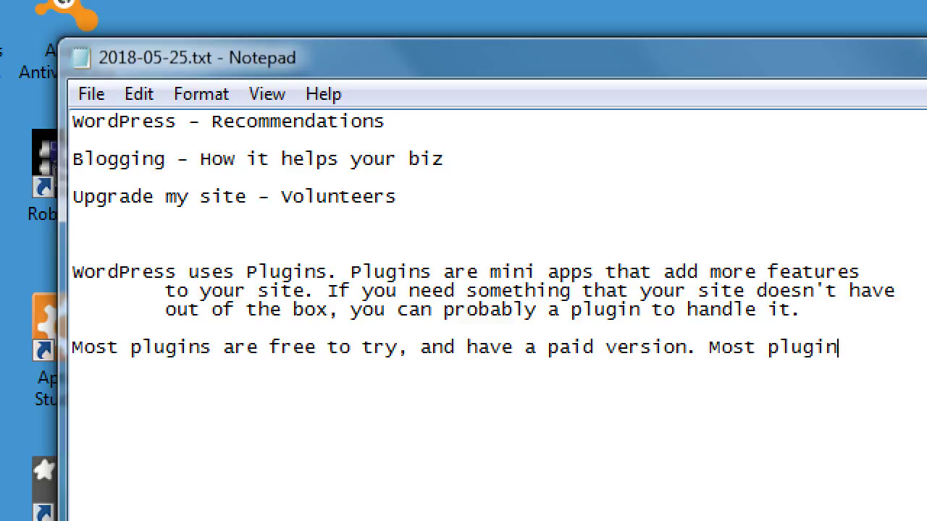
# - Continue the paragraph on a new line with "are "Freemium." Free vs Premium vs Freemium"
pyautogui.press('Return')
pyautogui.write('are "Freemium." ')
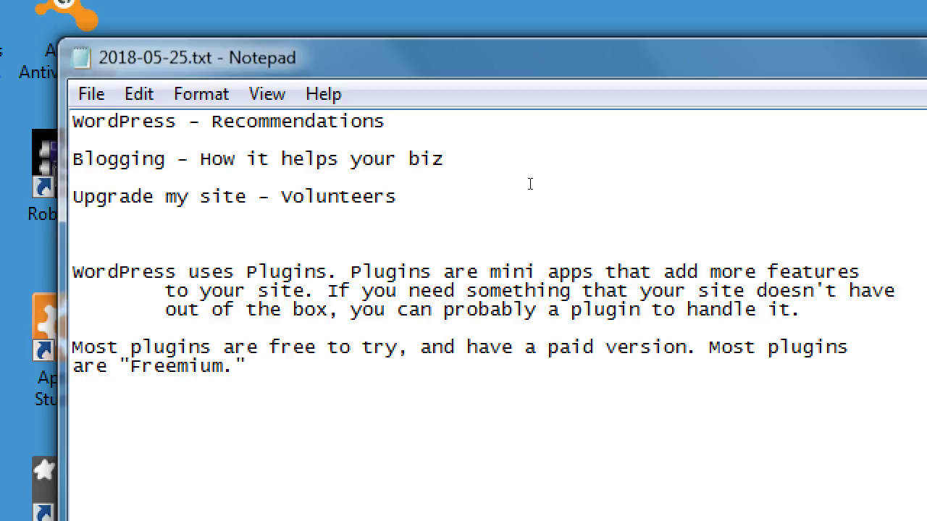
pyautogui.write('Free vs Pre')
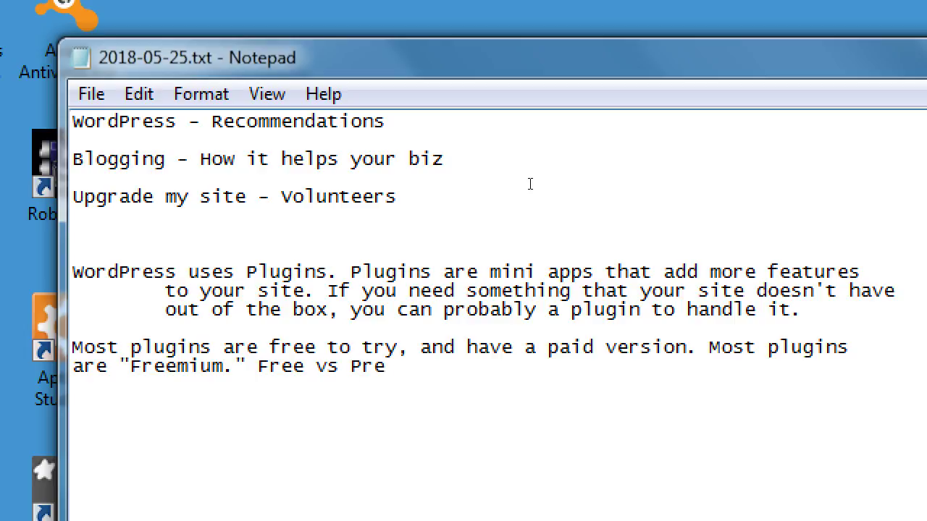
pyautogui.write('mium vs ')
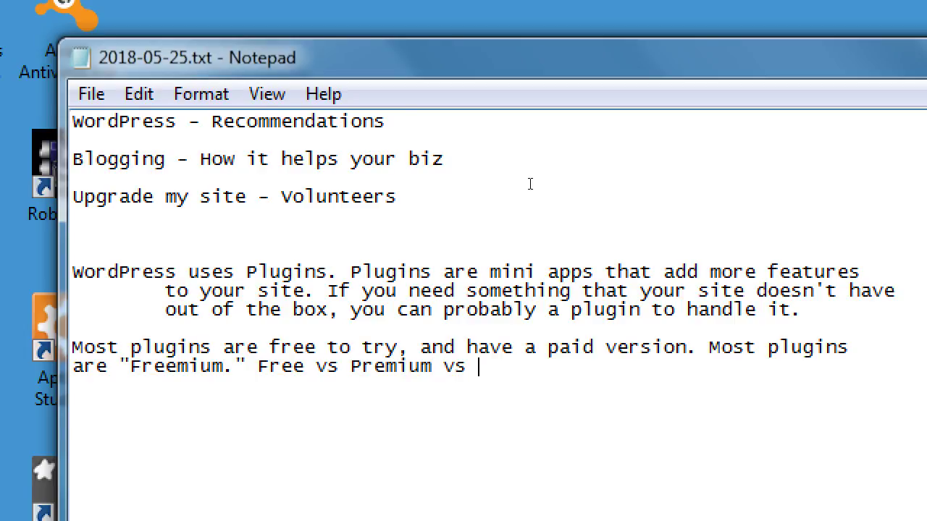
pyautogui.write('Freemium')
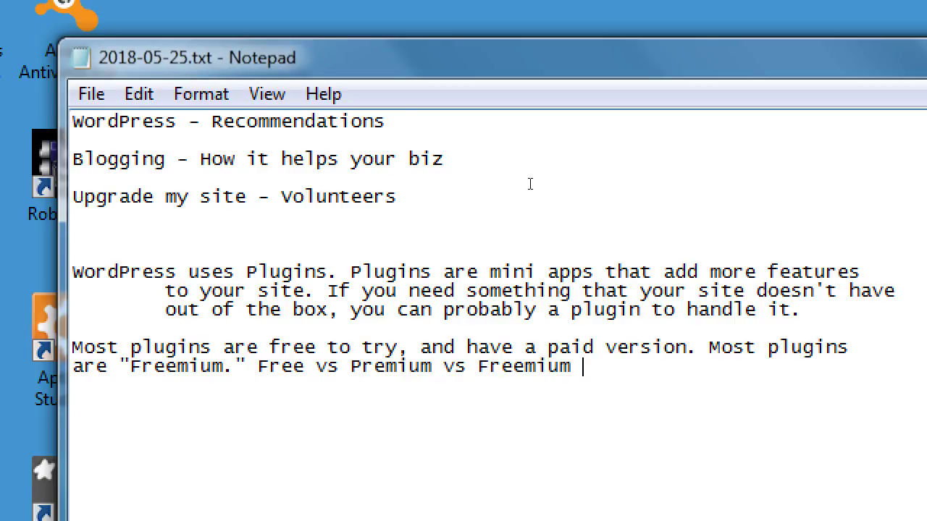
# - Add an indented line beneath the pricing terms with the notes "(zero cost)" and "(paid plugin)", spaced apart
pyautogui.press('Return')
pyautogui.press('Tab')
pyautogui.press('Tab')
pyautogui.write('(zero cost)')
pyautogui.press('Tab')
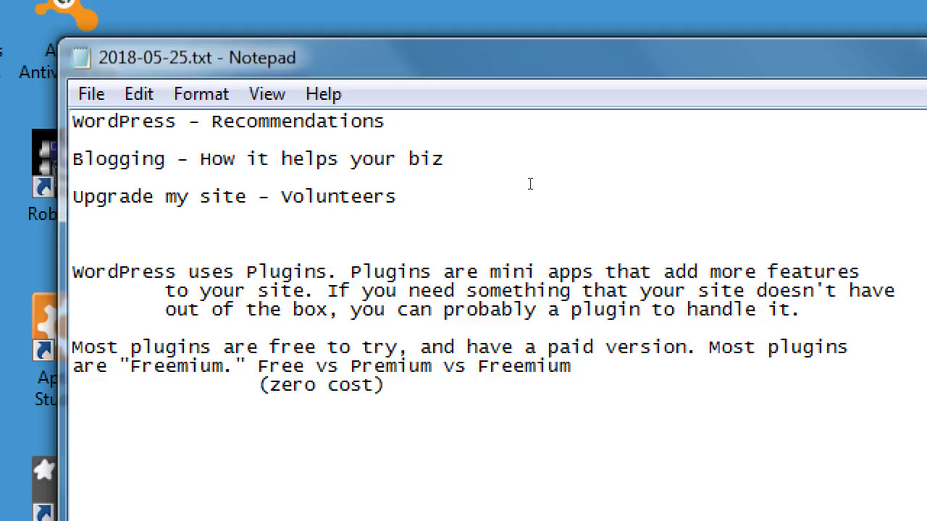
pyautogui.write('(paid plugin)')
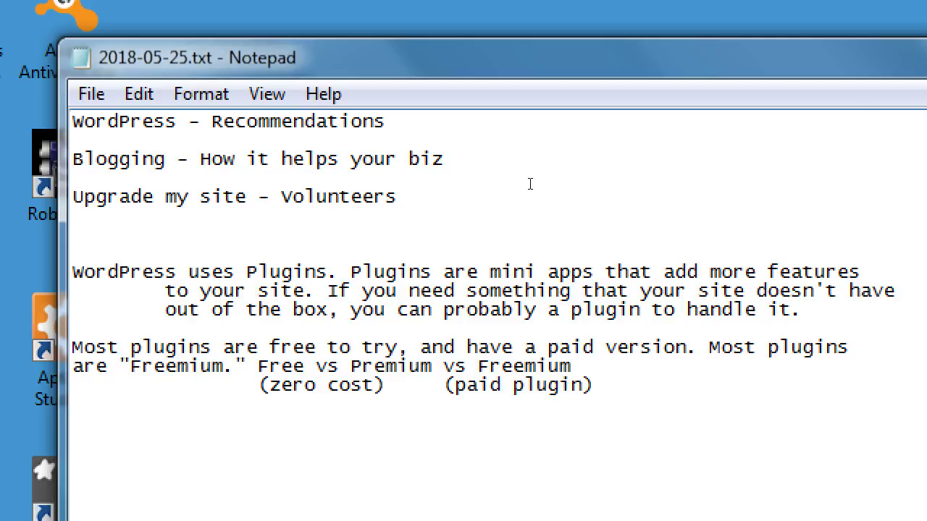
# - Add the Freemium note "(starts free, has upgrades)" after "(paid plugin)" and remove the extra gap before it
pyautogui.press('Tab')
pyautogui.write('(')
pyautogui.press('Tab')
pyautogui.press('Right')
pyautogui.write('starts free, c')
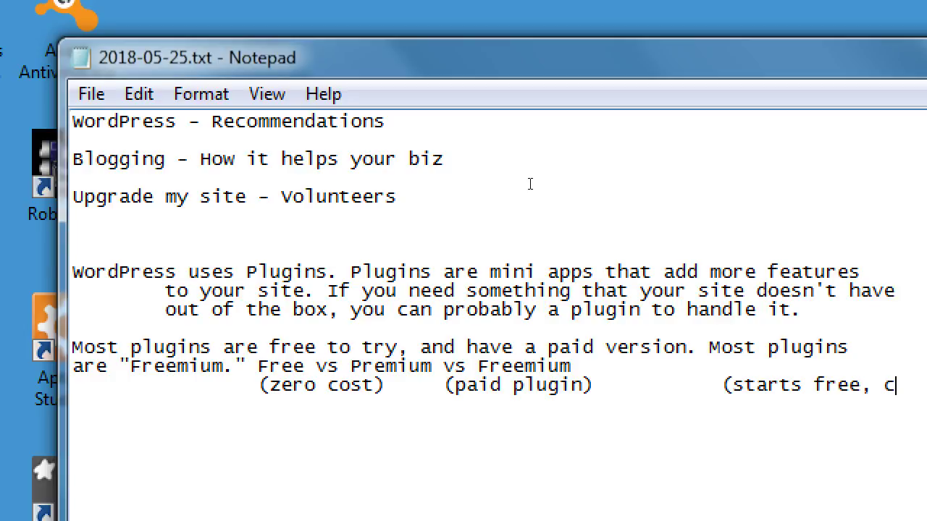
pyautogui.press('BackSpace')
pyautogui.write('has')
pyautogui.press('Left')
pyautogui.press('Left')
pyautogui.press('Left')
pyautogui.press('Left')
pyautogui.press('Left')
pyautogui.press('Left')
pyautogui.press('Left')
pyautogui.press('Left')
pyautogui.press('Left')
pyautogui.press('Left')
pyautogui.press('Left')
pyautogui.press('Left')
pyautogui.press('Left')
pyautogui.press('Left')
pyautogui.press('Left')
pyautogui.press('Left')
pyautogui.press('Left')
pyautogui.press('BackSpace')
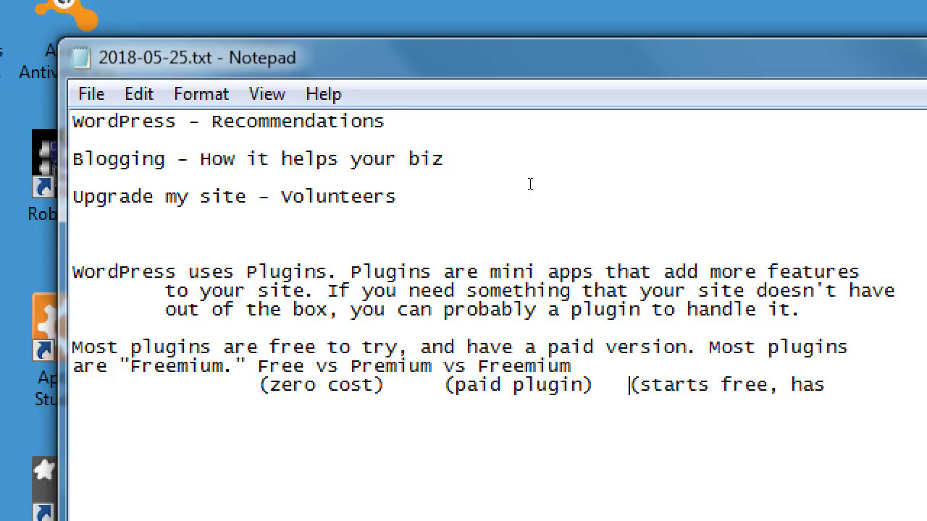
pyautogui.write('upgrades')
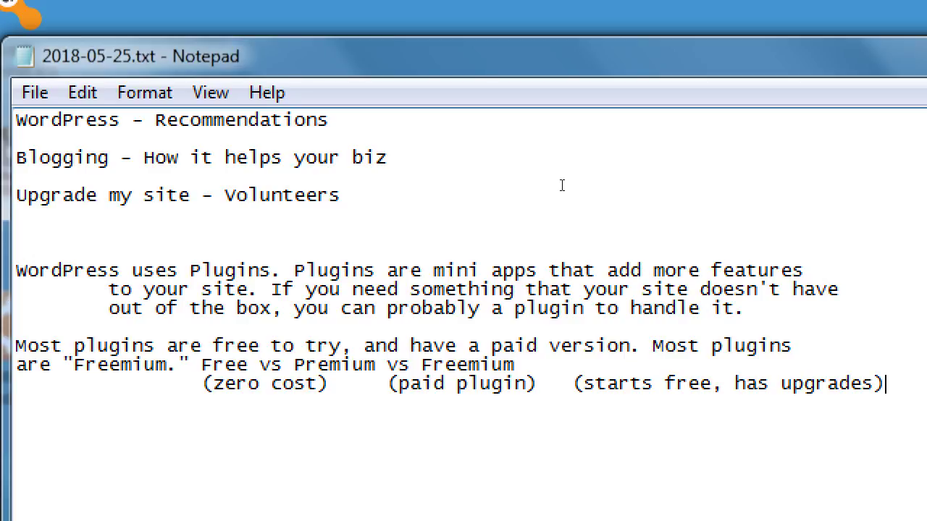
# - Write a new line reading "Plugins are made by individual developers or developer studios"
pyautogui.press('Return')
pyautogui.write('Plugins are m')
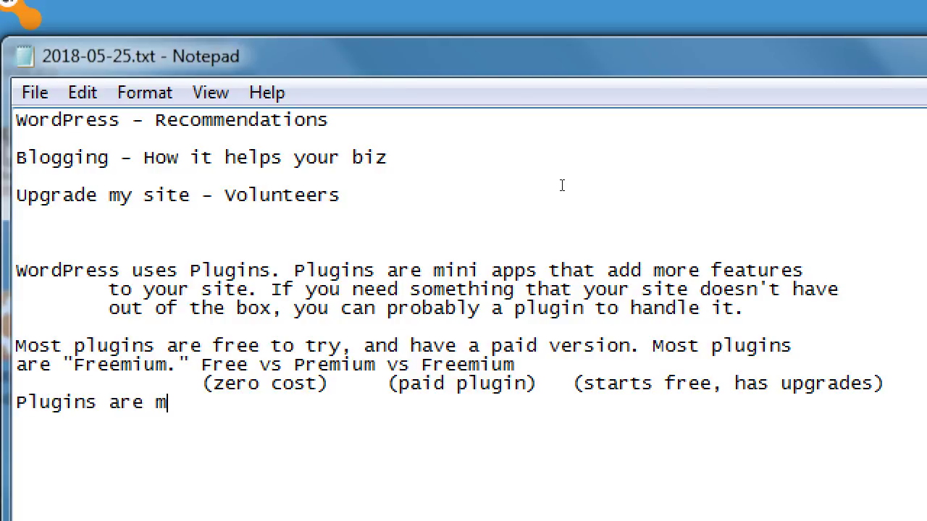
pyautogui.write('ade by indi')
pyautogui.press('BackSpace')
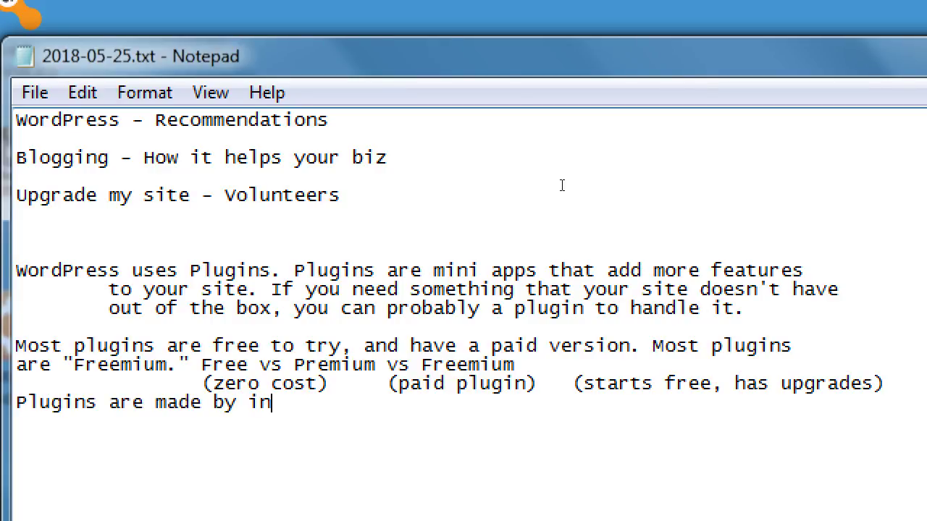
pyautogui.write('diviaul')
pyautogui.press('BackSpace')
pyautogui.press('BackSpace')
pyautogui.press('BackSpace')
pyautogui.press('BackSpace')
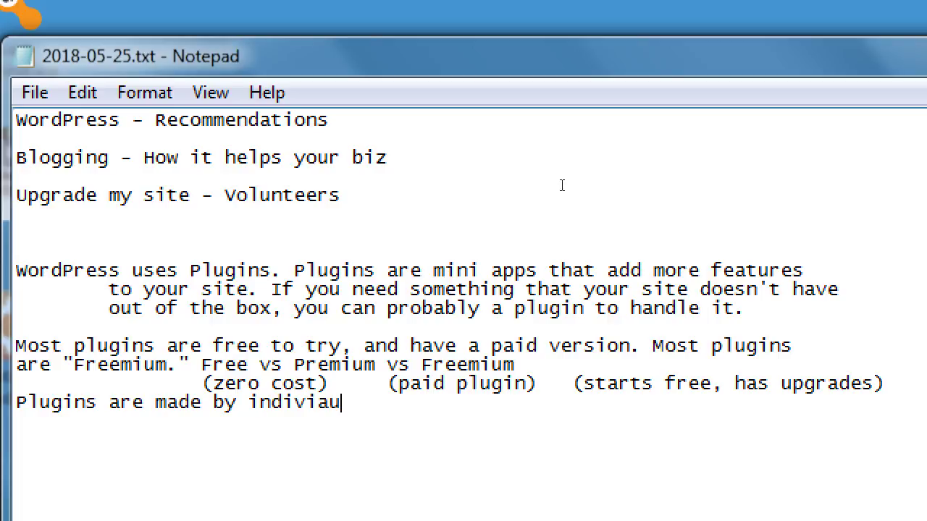
pyautogui.write('dual developers or')
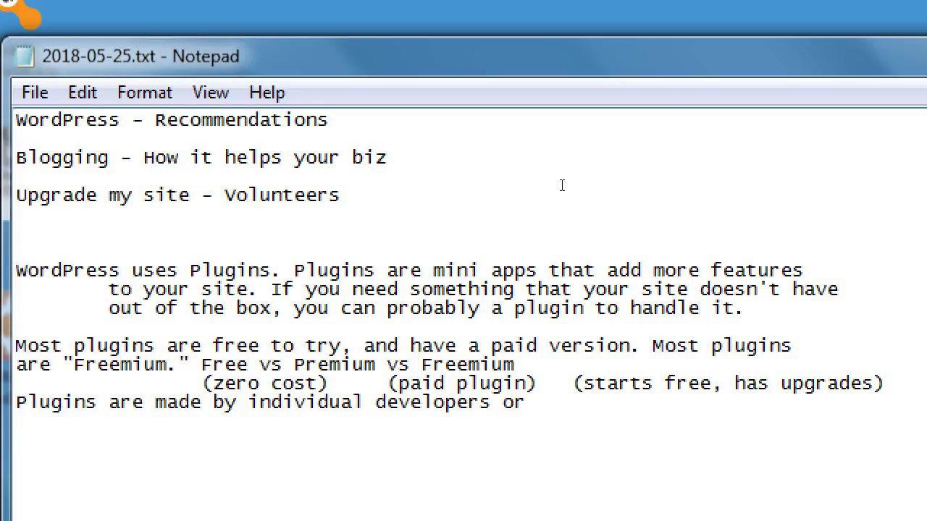
pyautogui.write('developer ')
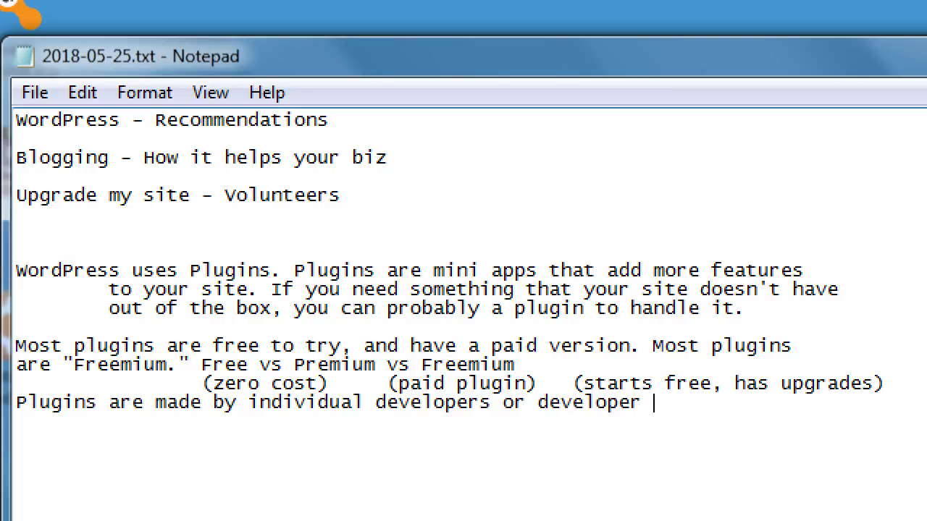
pyautogui.write('studios')
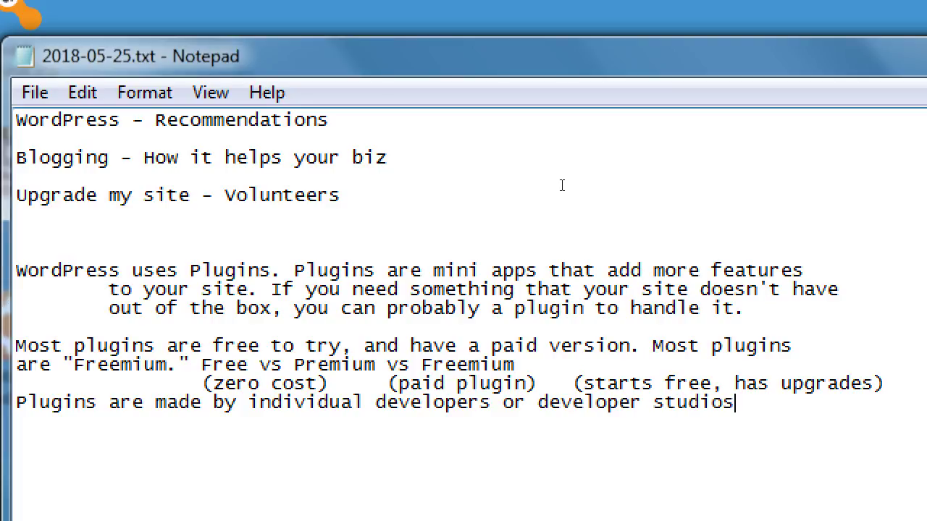
# - Add an indented line below it reading "They are third-party software; not created or endorsed by the"
pyautogui.press('Return')
pyautogui.press('BackSpace')
pyautogui.press('Tab')
pyautogui.write('They are ')
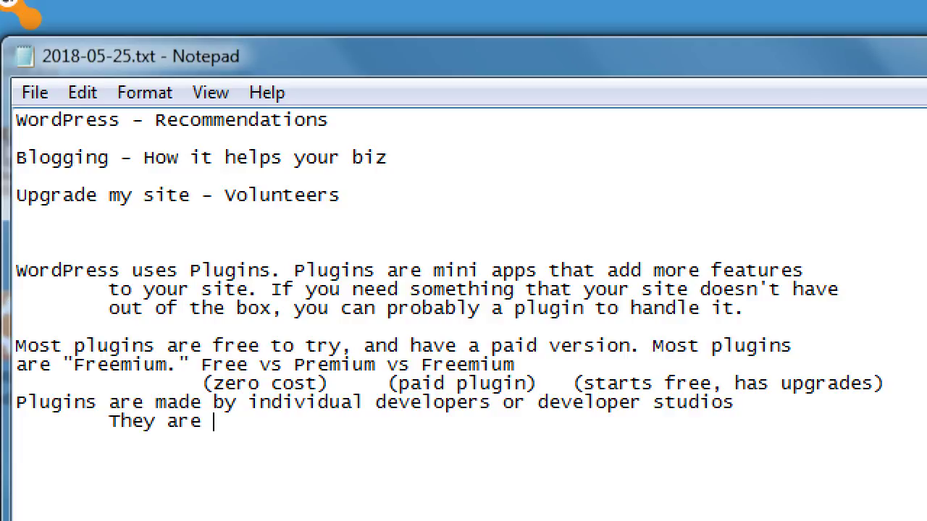
pyautogui.write('third-party softrware')
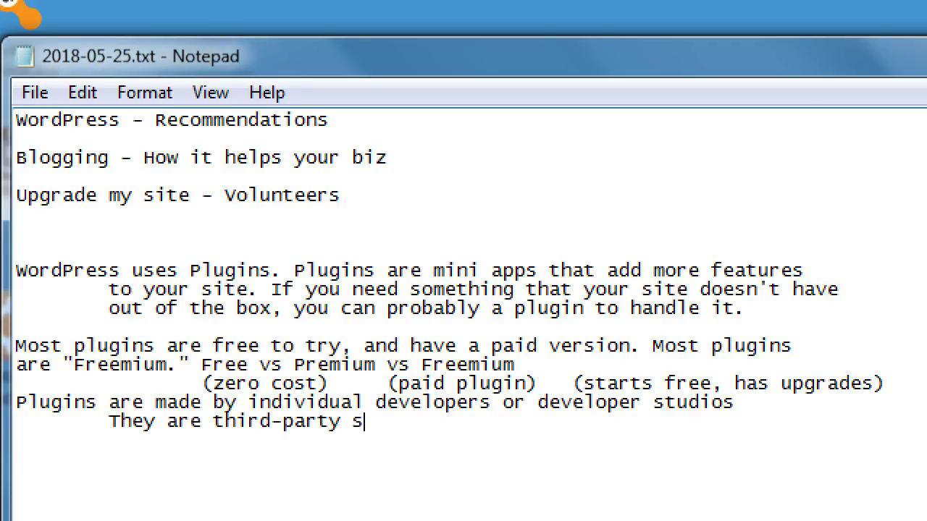
pyautogui.press('BackSpace')
pyautogui.press('BackSpace')
pyautogui.press('BackSpace')
pyautogui.press('BackSpace')
pyautogui.press('BackSpace')
pyautogui.press('BackSpace')
pyautogui.write('tware; not ')
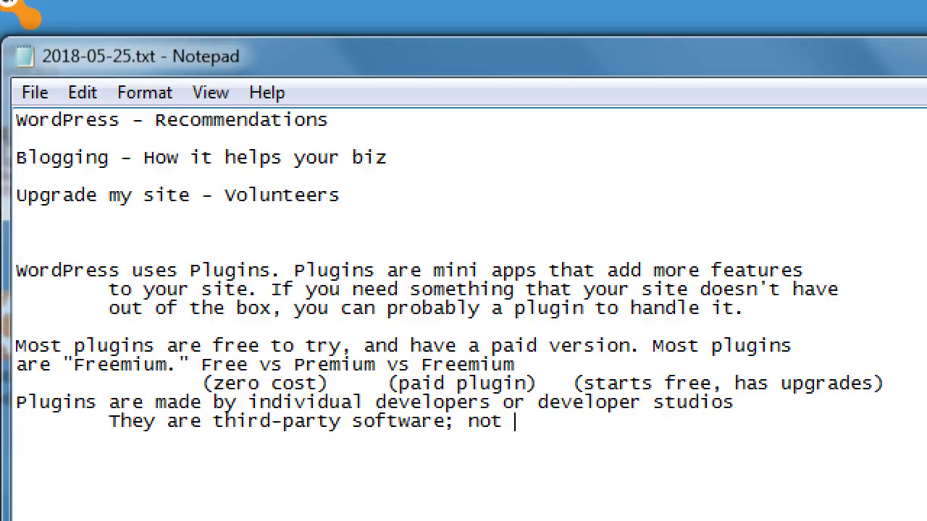
pyautogui.write('created or endoresed')
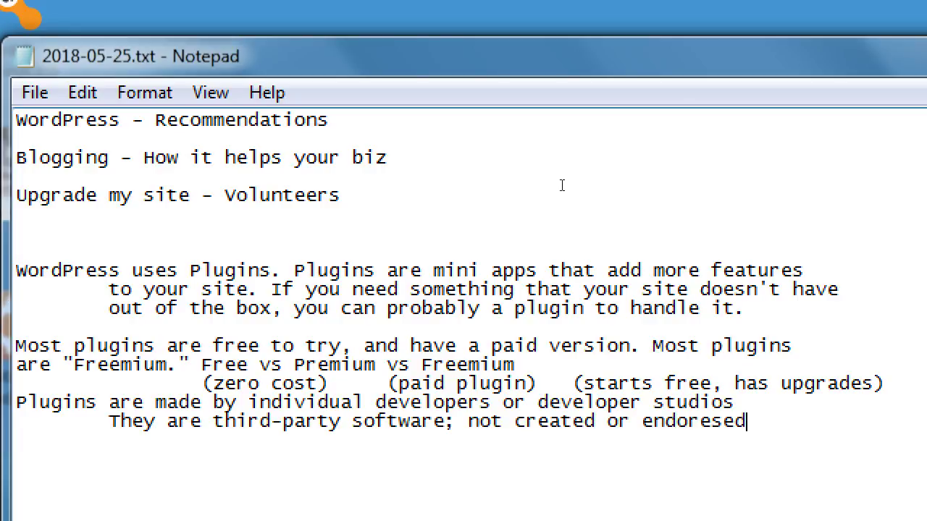
pyautogui.press('BackSpace')
pyautogui.press('BackSpace')
pyautogui.press('BackSpace')
pyautogui.press('BackSpace')
pyautogui.press('BackSpace')
pyautogui.write('sed by the')
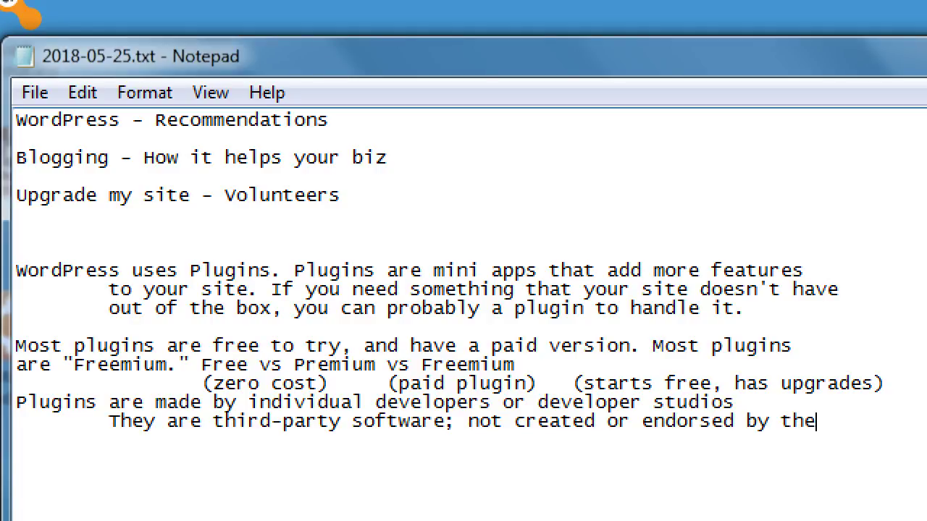
# - Finish the third-party sentence on another indented line with "official WordPress company (Automattic)"
pyautogui.press('Return')
pyautogui.press('Tab')
pyautogui.write('official WordPres')
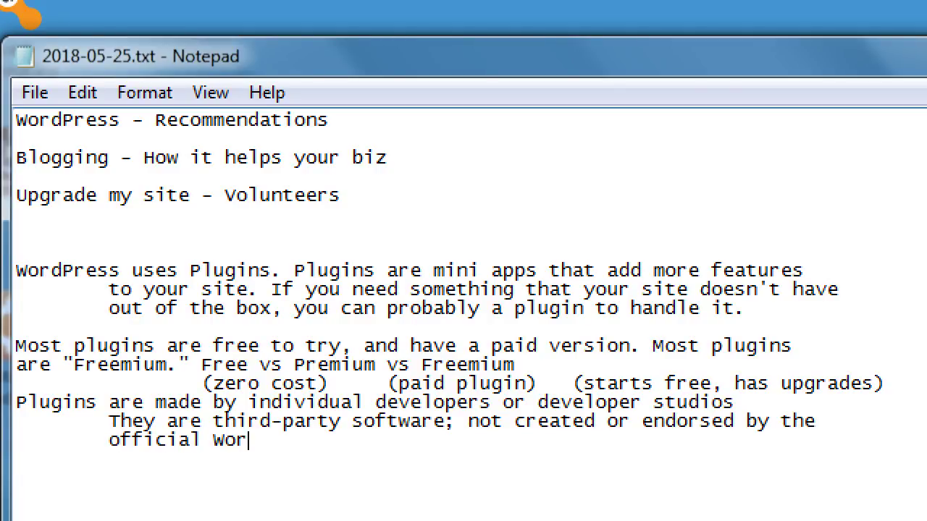
pyautogui.write('co')
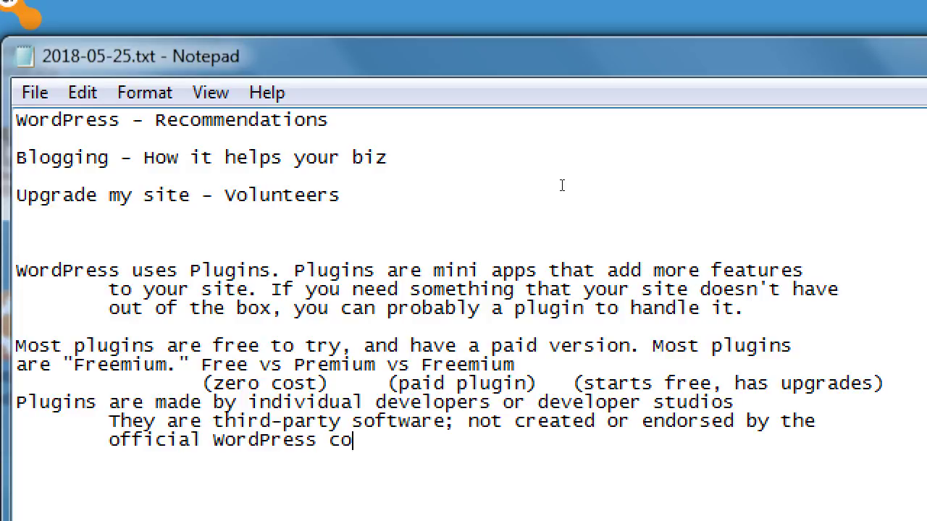
pyautogui.write('mpany (Automattic)')
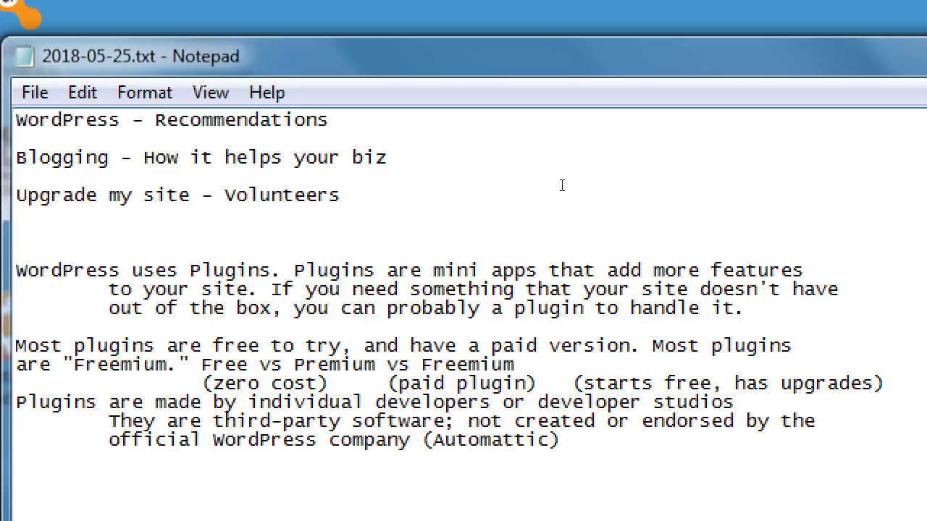
# - Add an indented line reading "Therefore, tech support comes from the Plugin developer, and"
pyautogui.press('Return')
pyautogui.press('Tab')
pyautogui.write('Therefore, tech')
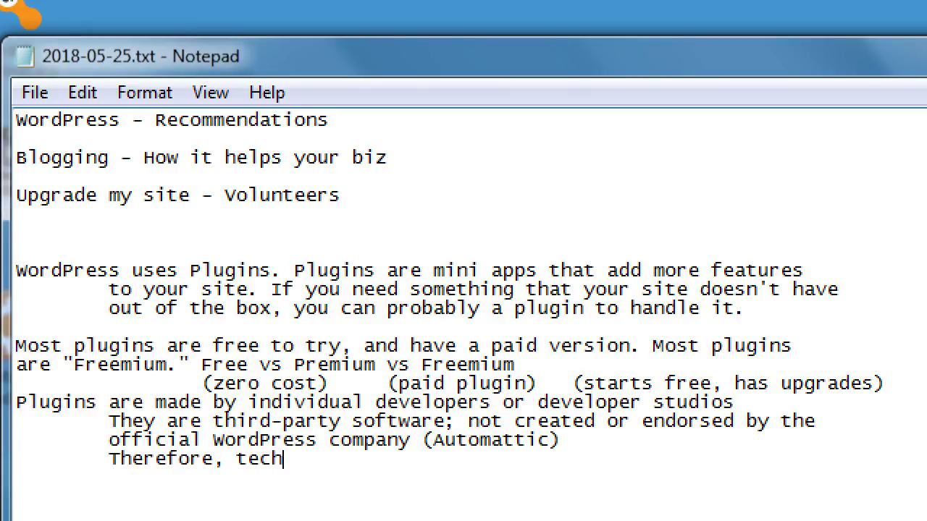
pyautogui.write(' support ')
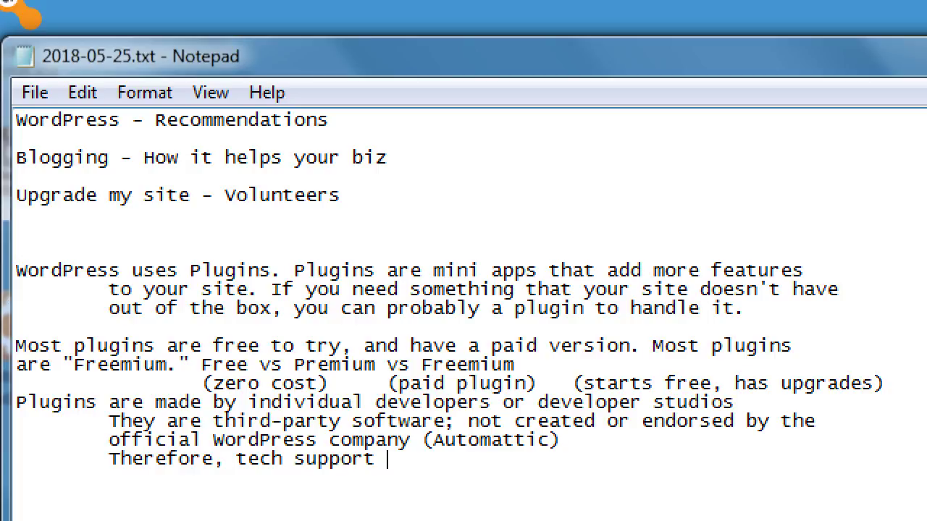
pyautogui.write('comes from the ')
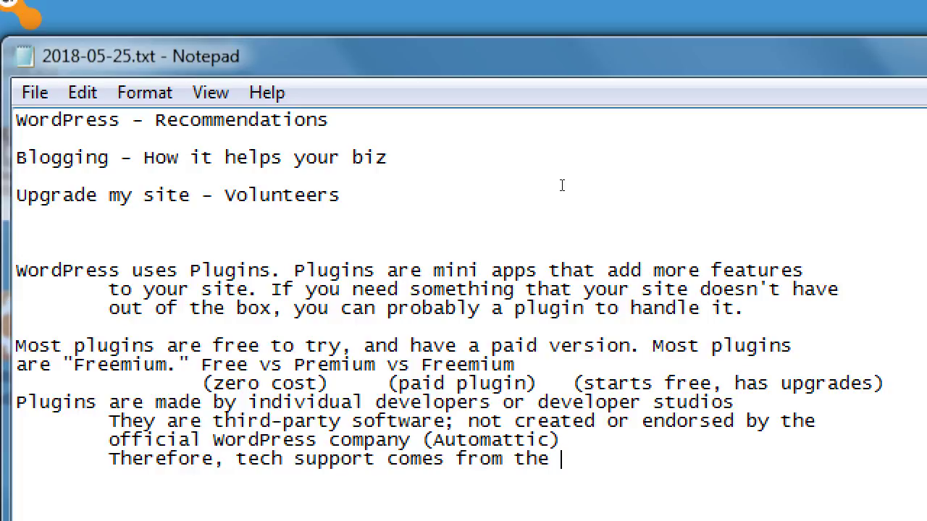
pyautogui.write('Plugin devel')
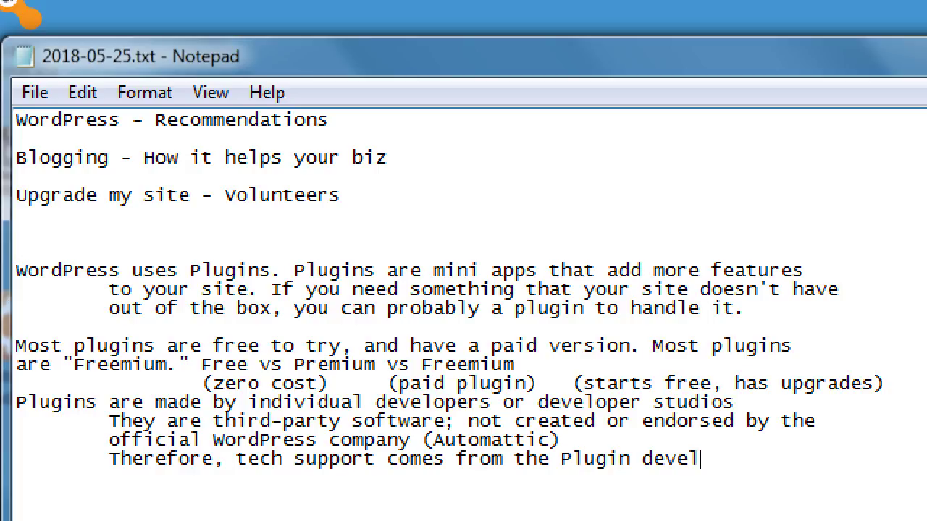
pyautogui.write('oper, and')
# - Finish the tech support sentence on a new indented line with "often when you upgrade to the paid version."
pyautogui.press('Return')
pyautogui.press('Tab')
pyautogui.write('ofte')
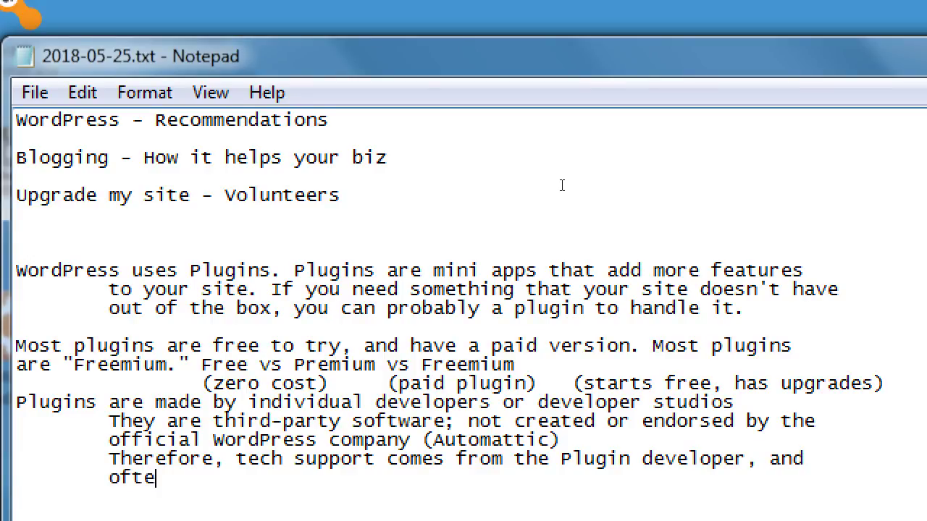
pyautogui.write('n when you upg')
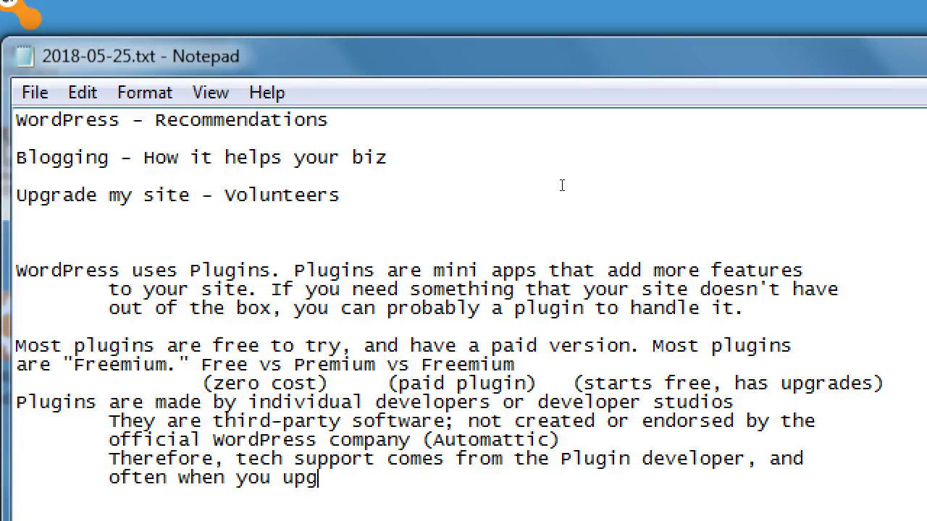
pyautogui.write('rade to the paid v')
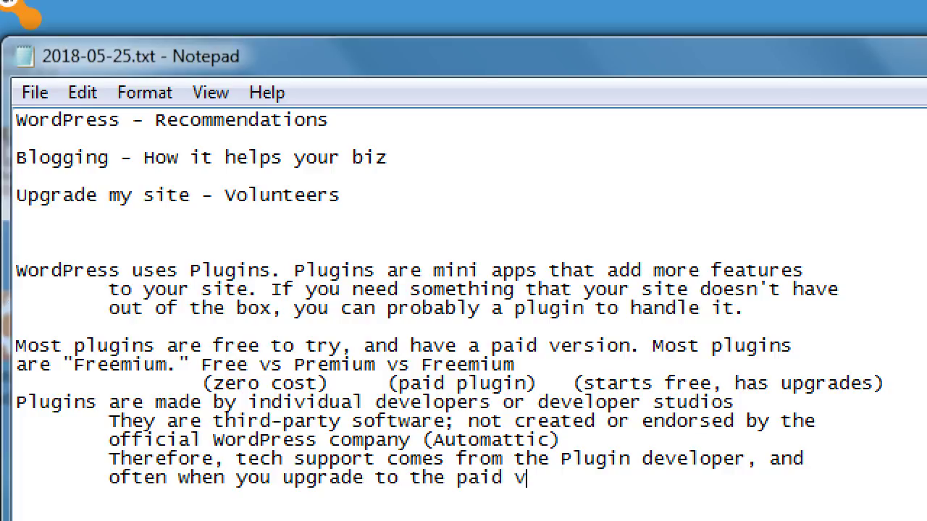
pyautogui.write('ersion.')
pyautogui.press('super+minus')
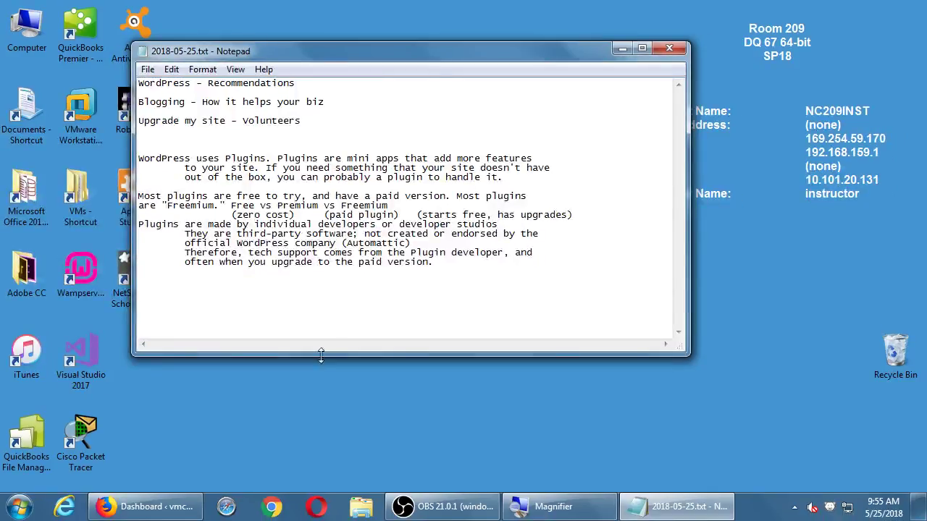
# - Switch to Firefox and open vmcampos.com/blog in a new tab
pyautogui.click(155, 507)
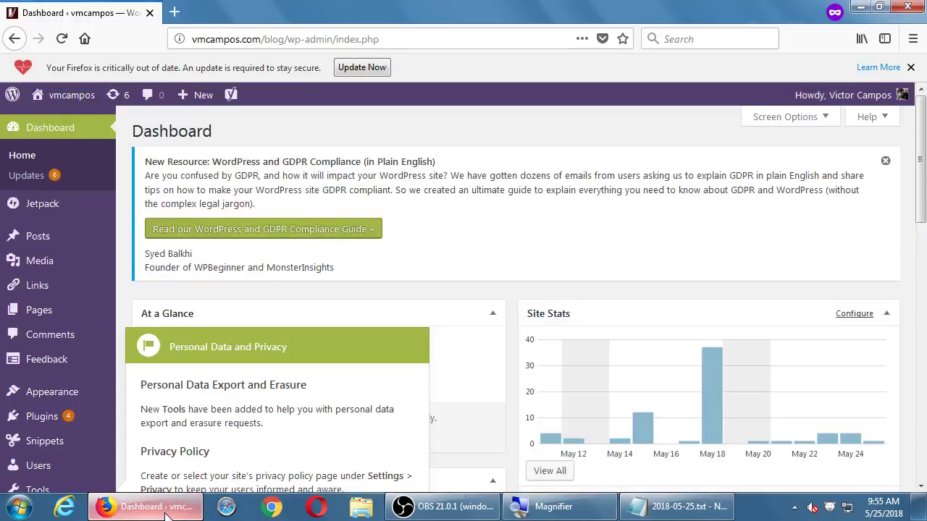
pyautogui.click(173, 12)
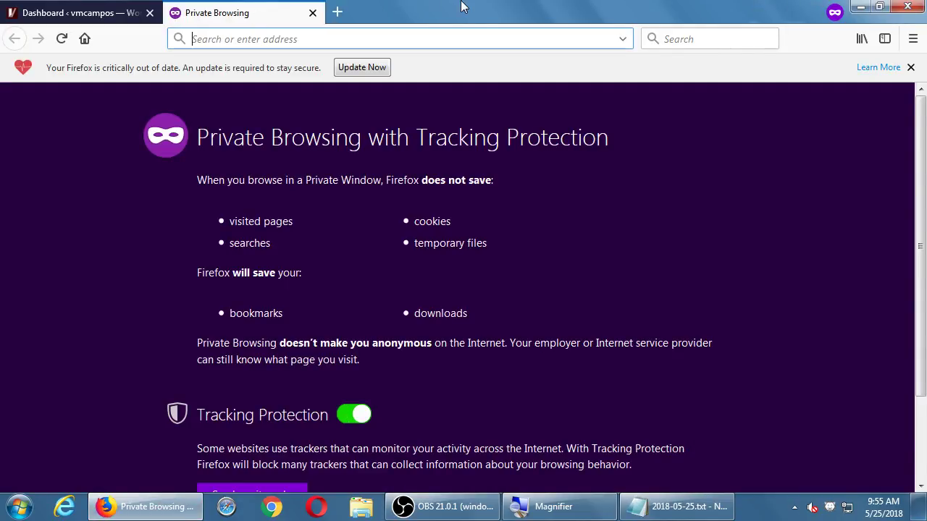
pyautogui.write('vmcampos.com/')
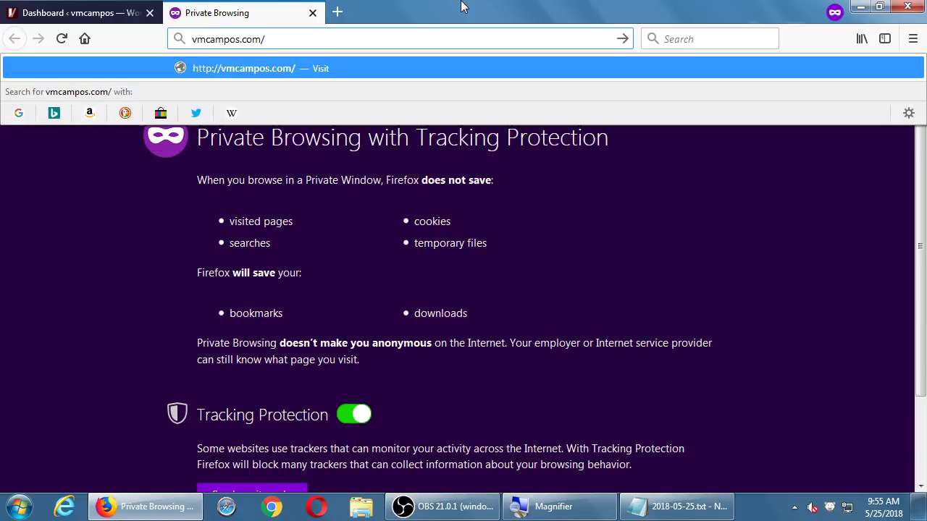
pyautogui.write('blog')
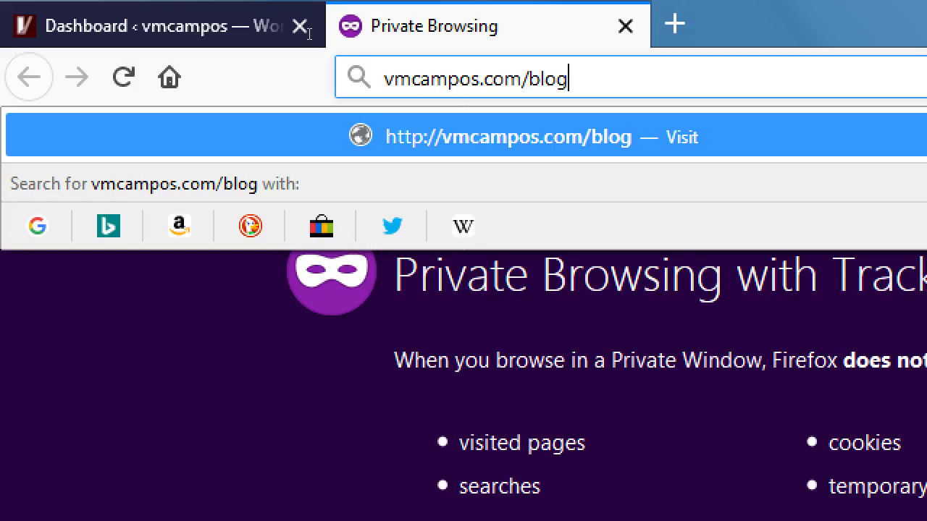
pyautogui.press('Return')
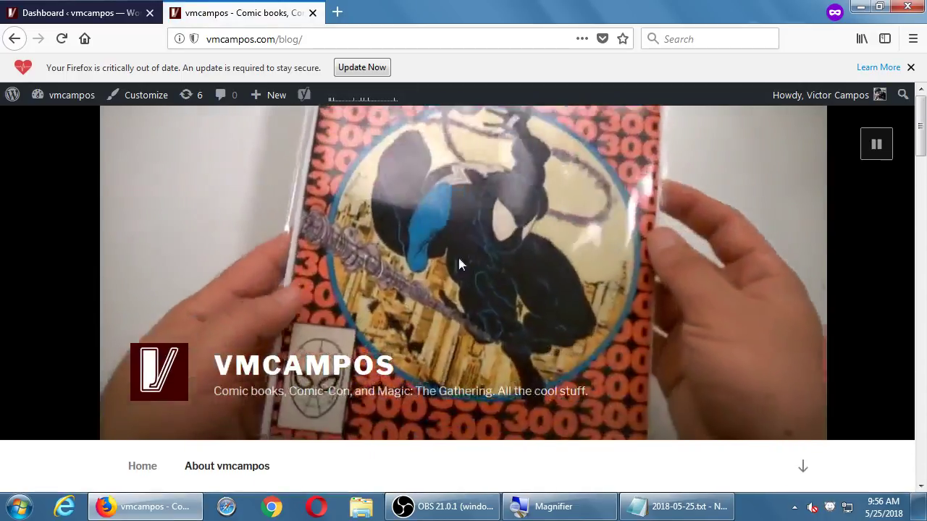
# - Look through the posts and archives on the blog's front page, and close its tab
pyautogui.scroll(-10, 499, 261)
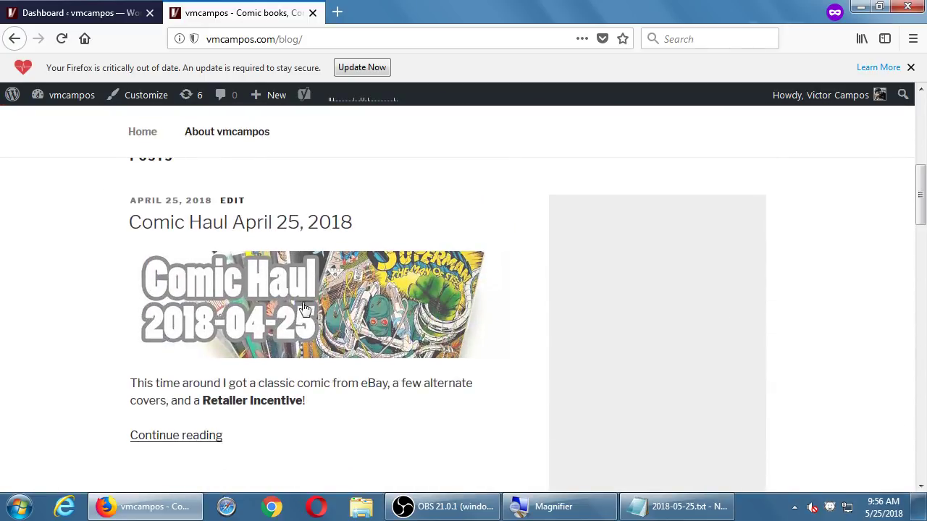
pyautogui.scroll(-5, 304, 310)
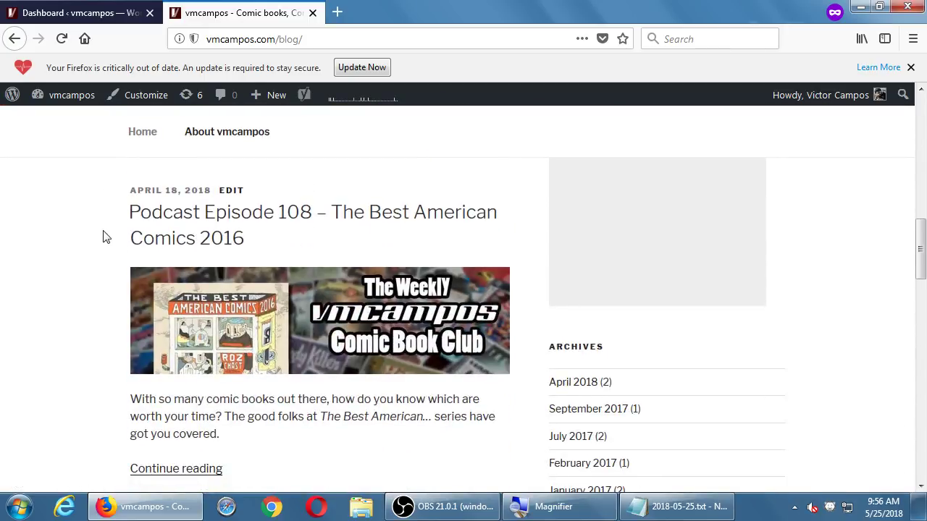
pyautogui.scroll(-4, 98, 237)
pyautogui.scroll(-3, 92, 238)
pyautogui.scroll(-5, 92, 239)
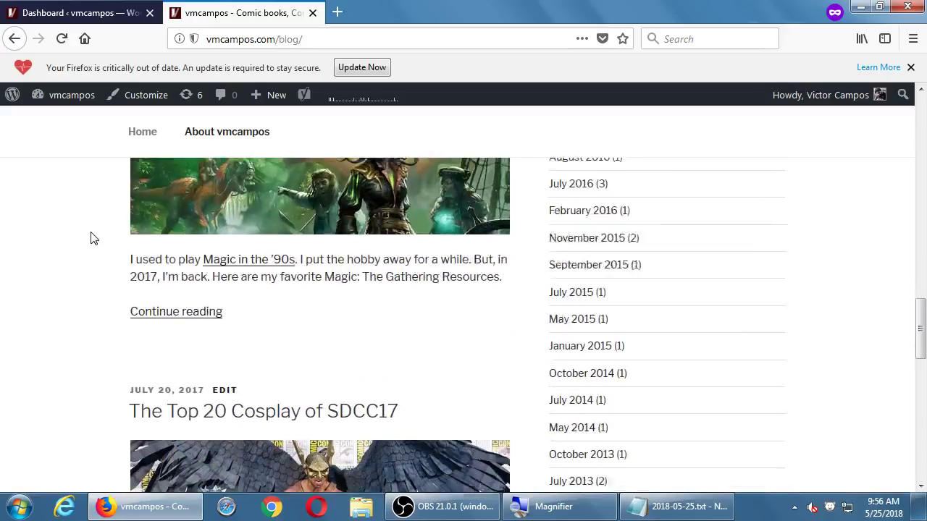
pyautogui.scroll(-6, 92, 238)
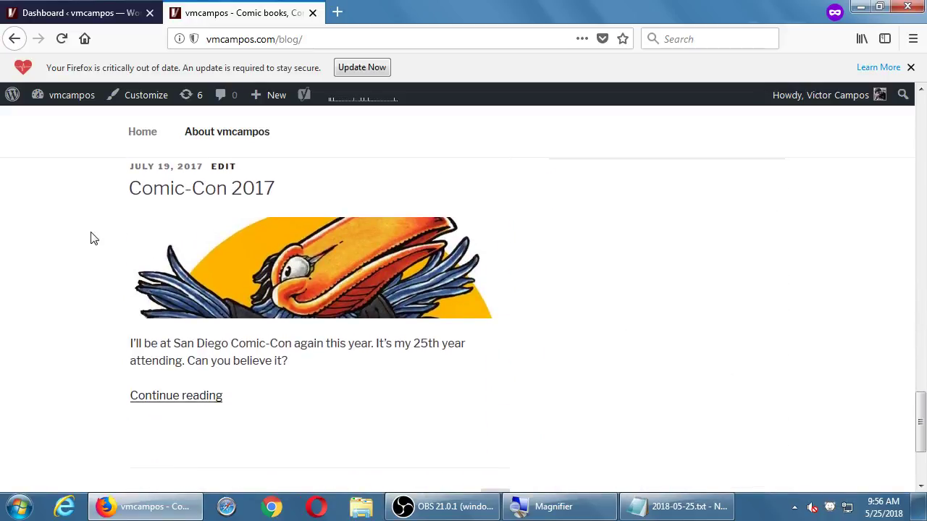
pyautogui.scroll(6, 92, 238)
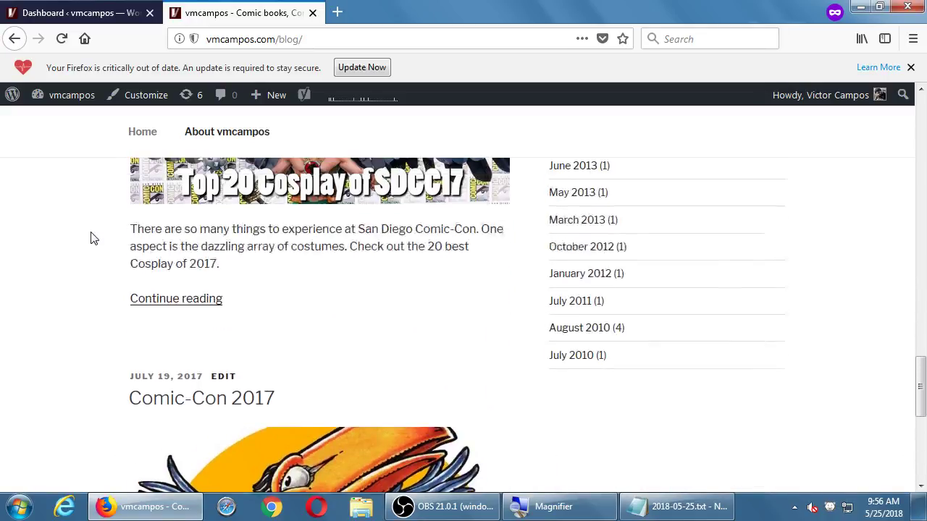
pyautogui.scroll(1, 92, 238)
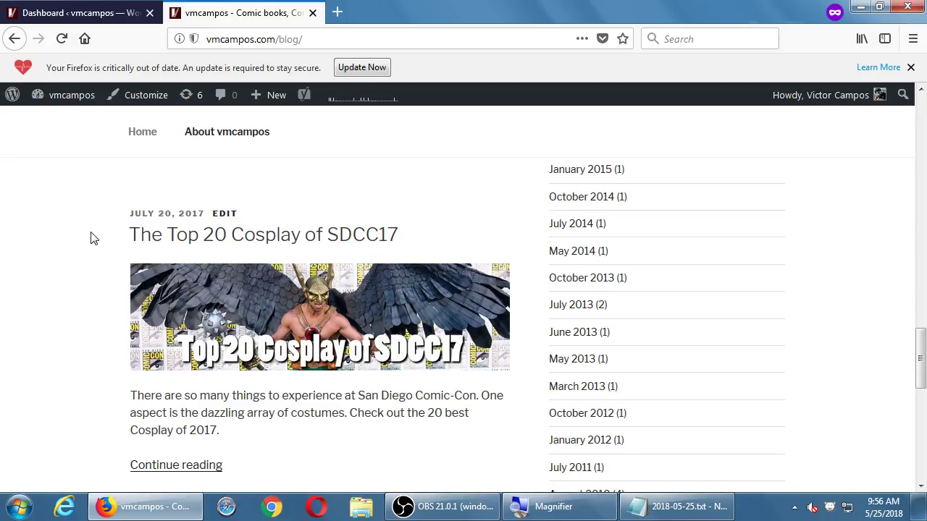
pyautogui.hotkey('alt', 'Left')
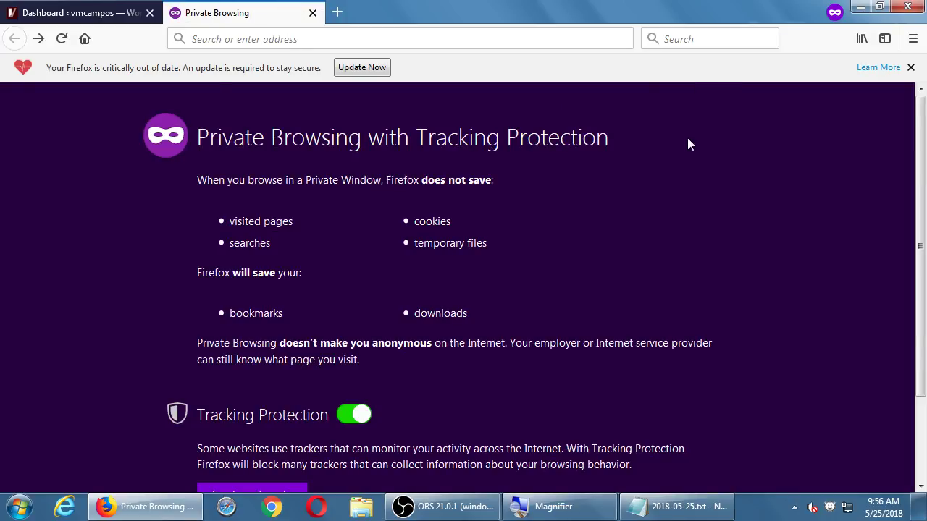
pyautogui.click(38, 39)
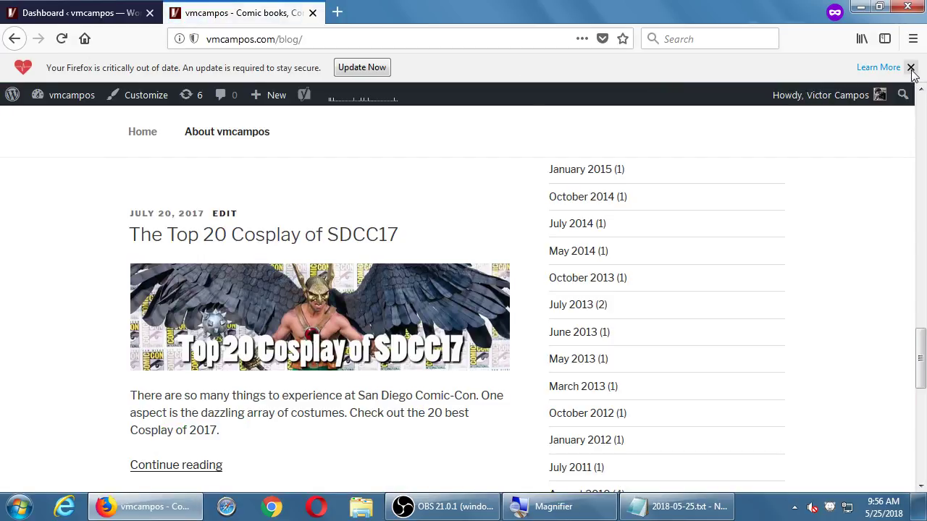
pyautogui.moveTo(847, 148)
pyautogui.scroll(5, 622, 268)
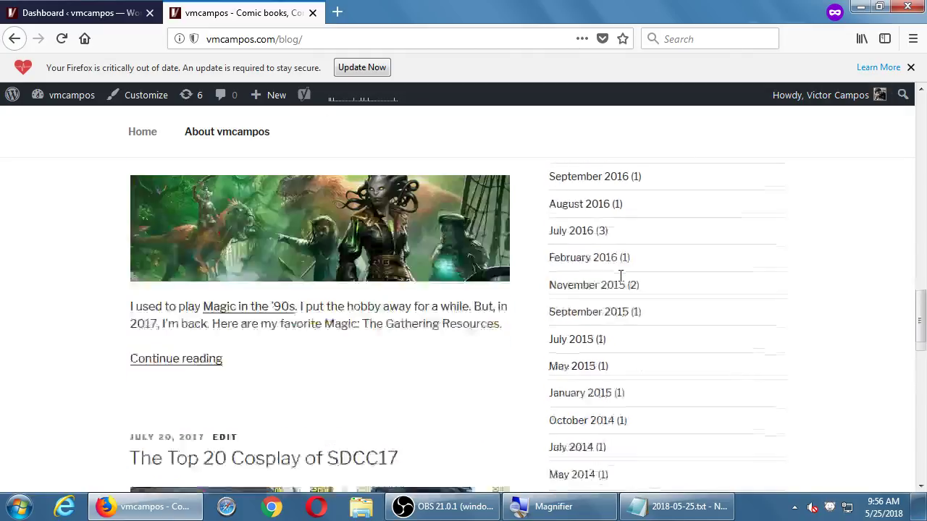
pyautogui.scroll(10, 620, 278)
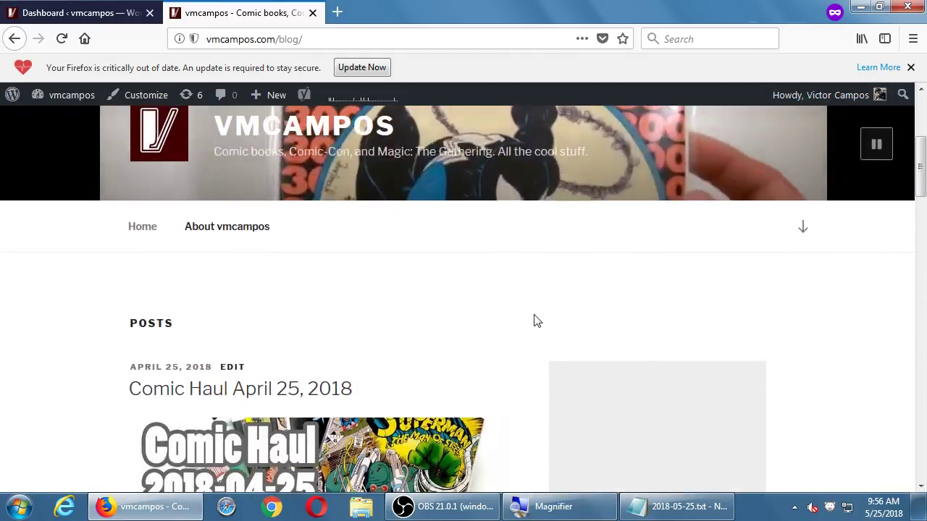
pyautogui.scroll(-10, 532, 327)
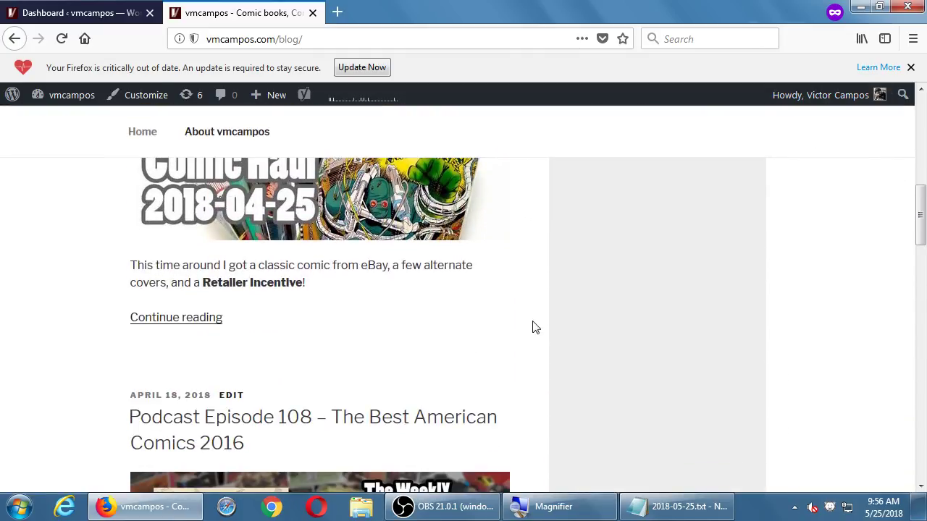
pyautogui.scroll(10, 533, 327)
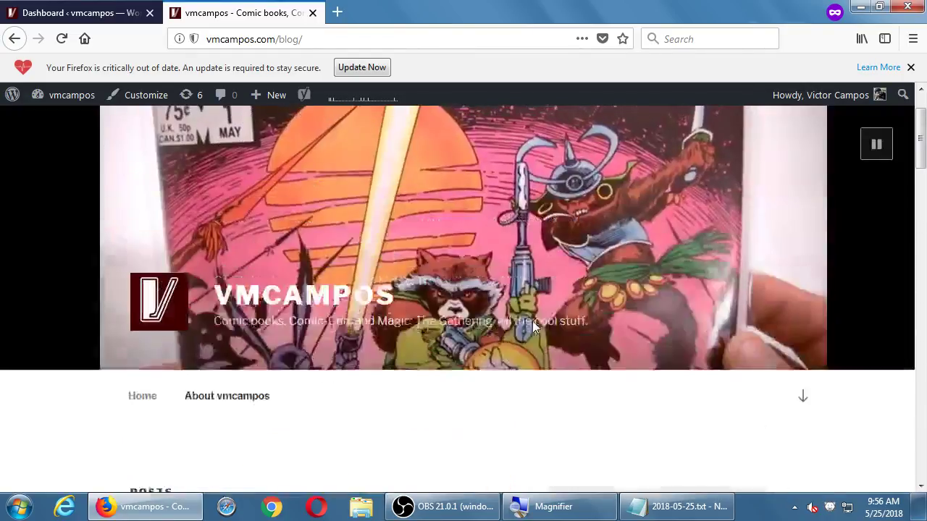
pyautogui.scroll(1, 533, 328)
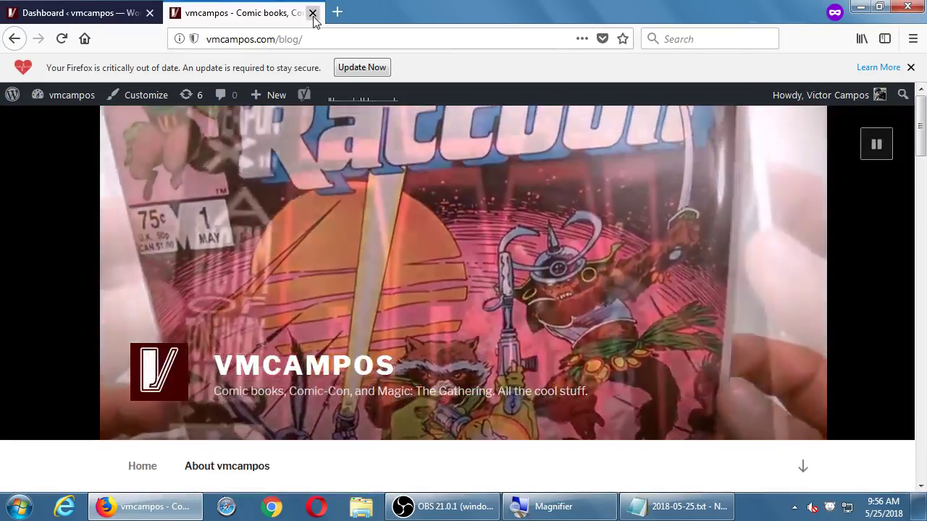
pyautogui.click(313, 13)
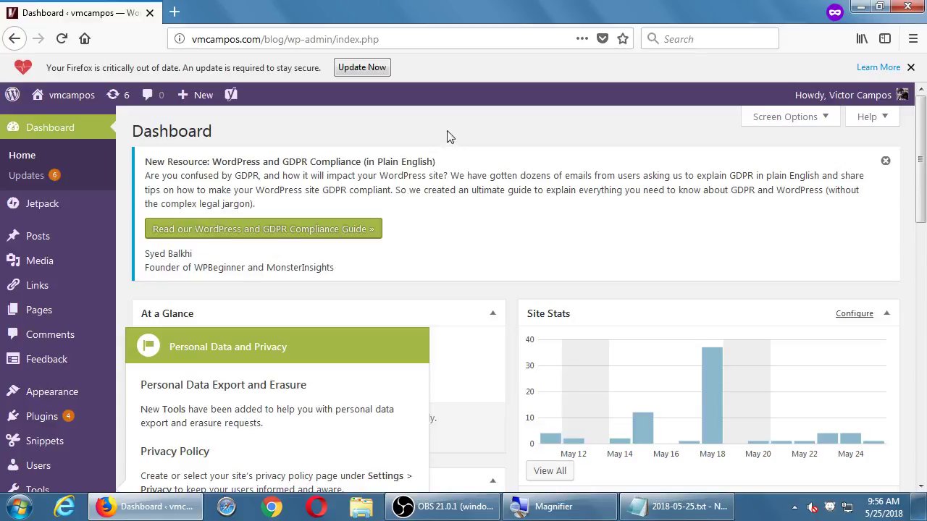
# - Open the site's installed plugins page from the WordPress dashboard and view the plugin list
pyautogui.scroll(-7, 485, 129)
pyautogui.scroll(7, 482, 130)
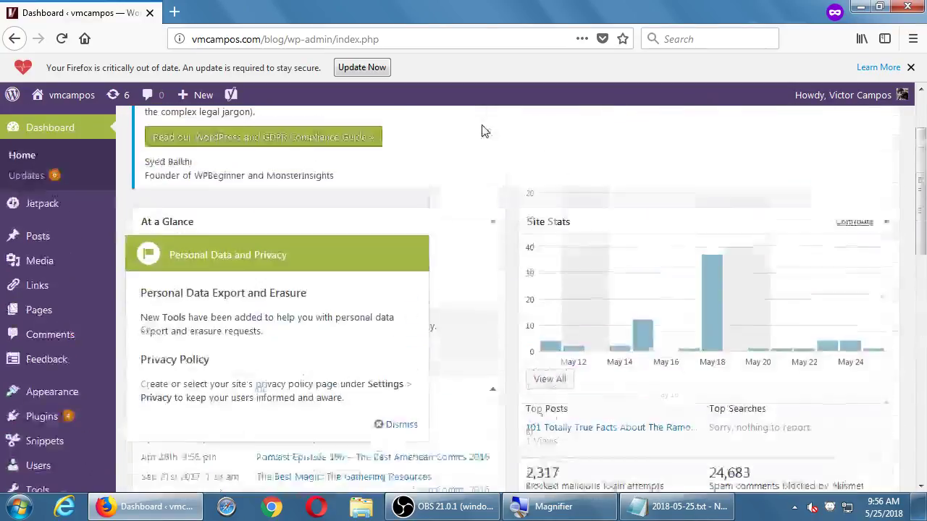
pyautogui.moveTo(57, 267)
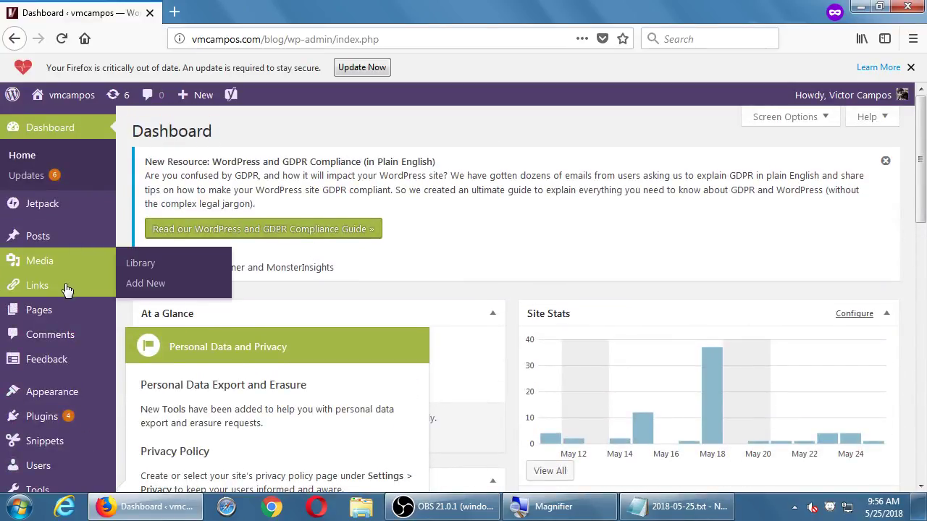
pyautogui.scroll(-2, 72, 362)
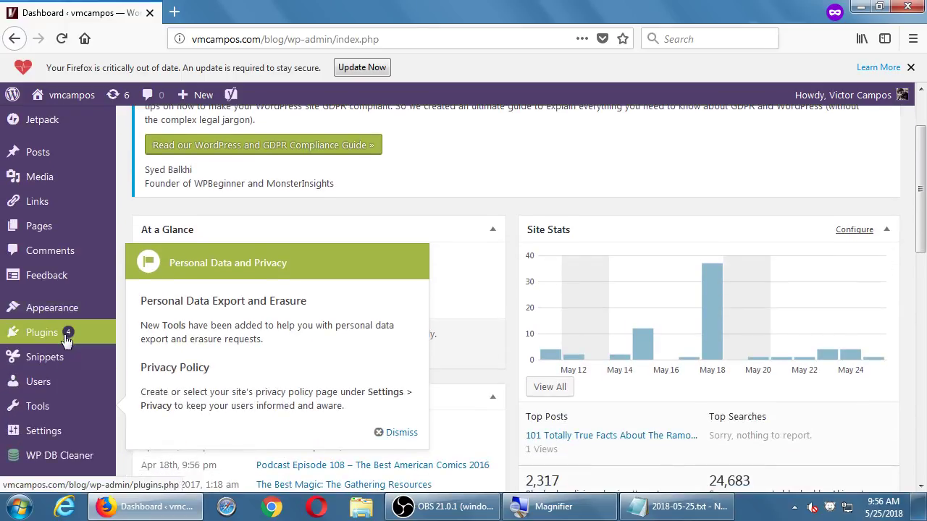
pyautogui.click(66, 335)
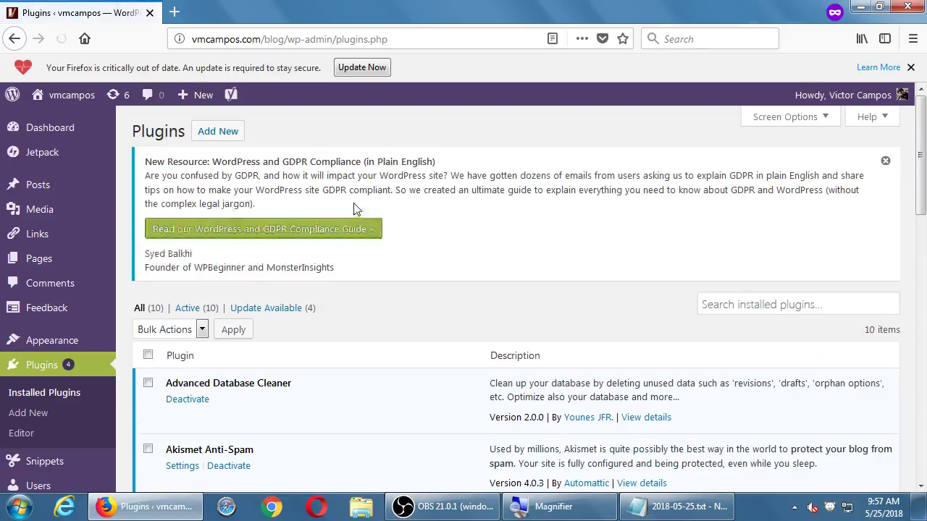
pyautogui.scroll(-3, 537, 211)
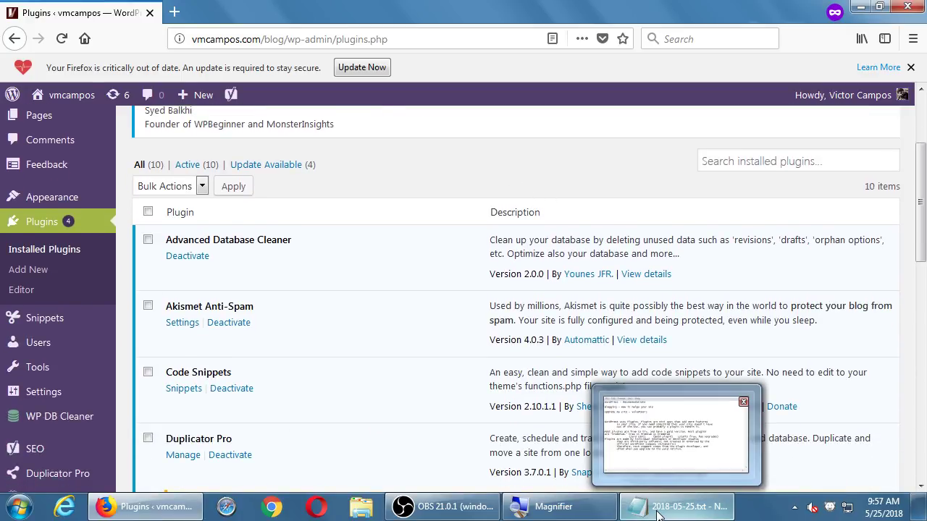
# - Switch to the Notepad notes and reposition the window so the plugin names behind it can be read
pyautogui.click(712, 516)
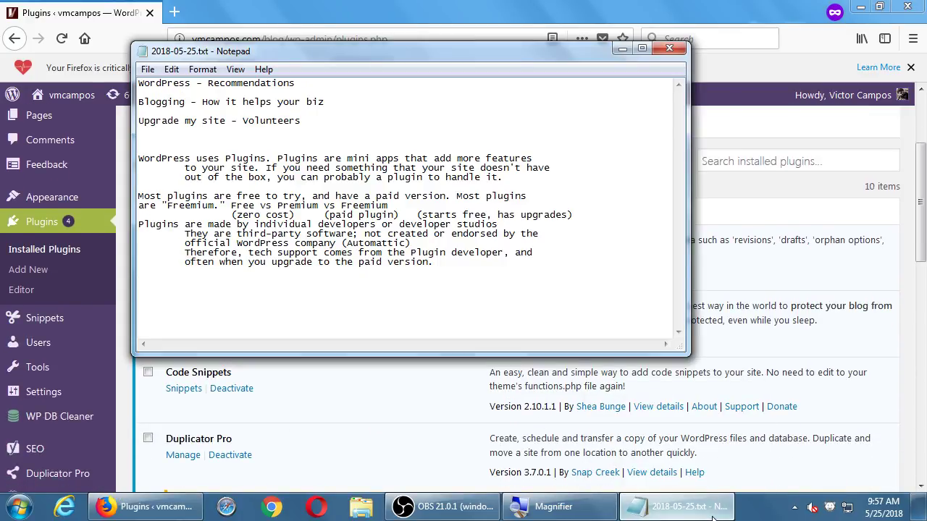
pyautogui.moveTo(328, 47); pyautogui.dragTo(538, 87)
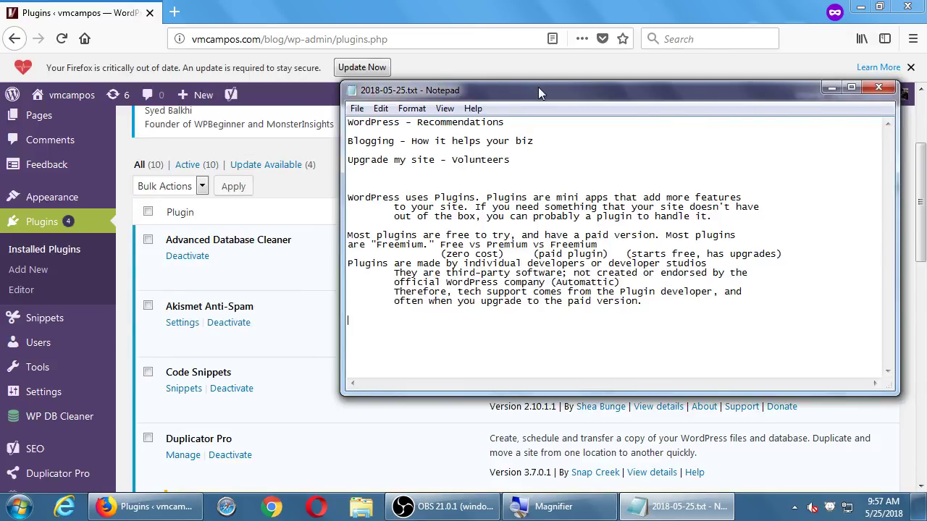
pyautogui.press('super+plus')
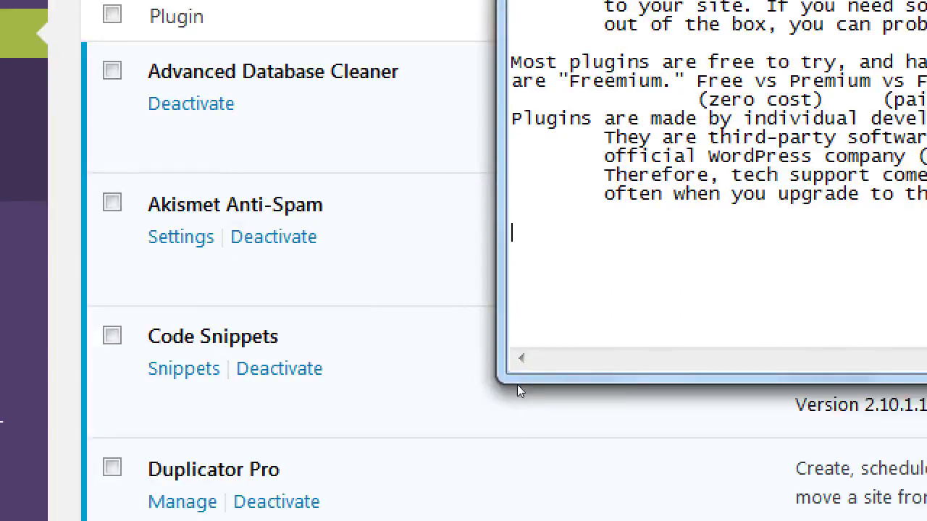
# - Start a plugin list below the tech support notes with the entry "Advanced Database Cleaner"
pyautogui.press('Return')
pyautogui.write('Advanced Database BE')
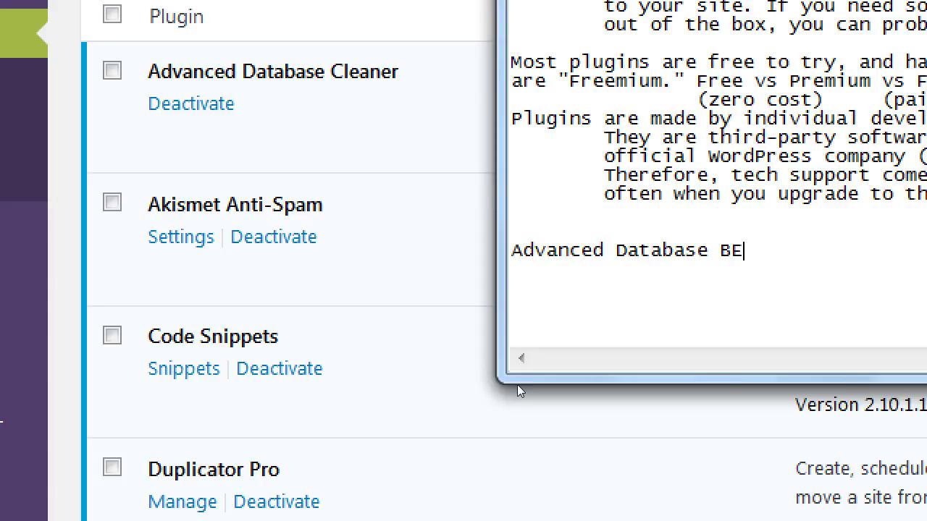
pyautogui.press('BackSpace')
pyautogui.press('BackSpace')
pyautogui.write('Cleaner')
pyautogui.press('Return')
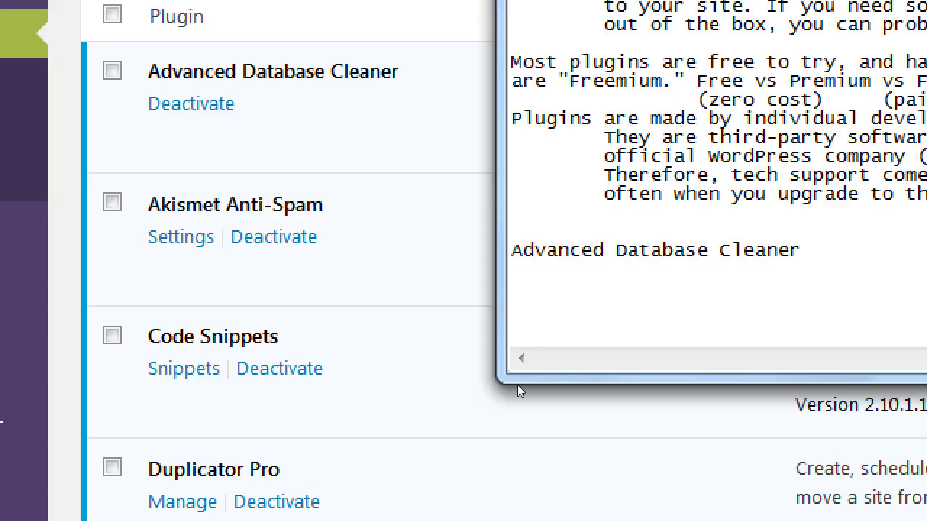
# - Add "Akismet", "Code Snippets" and "Duplicator" to the plugin list, each on its own line
pyautogui.write('Akismet')
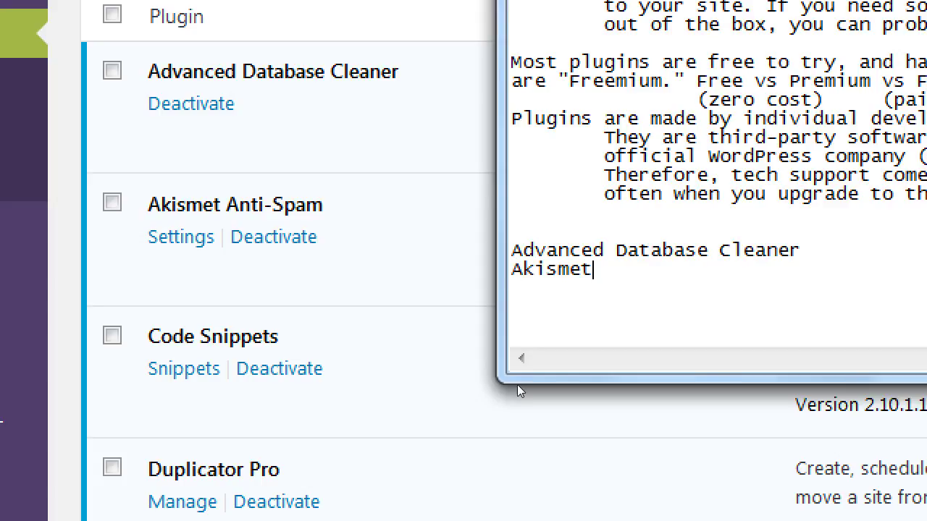
pyautogui.press('Return')
pyautogui.write('Code Snippe')
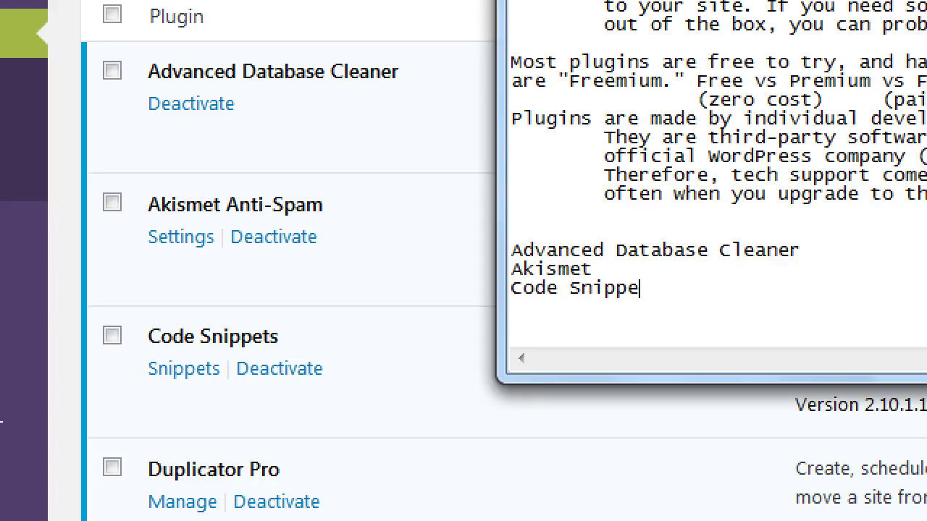
pyautogui.write('ts')
pyautogui.press('Return')
pyautogui.write('Du')
pyautogui.press('BackSpace')
pyautogui.write('uplci')
pyautogui.press('BackSpace')
pyautogui.press('BackSpace')
pyautogui.write('ic')
pyautogui.press('BackSpace')
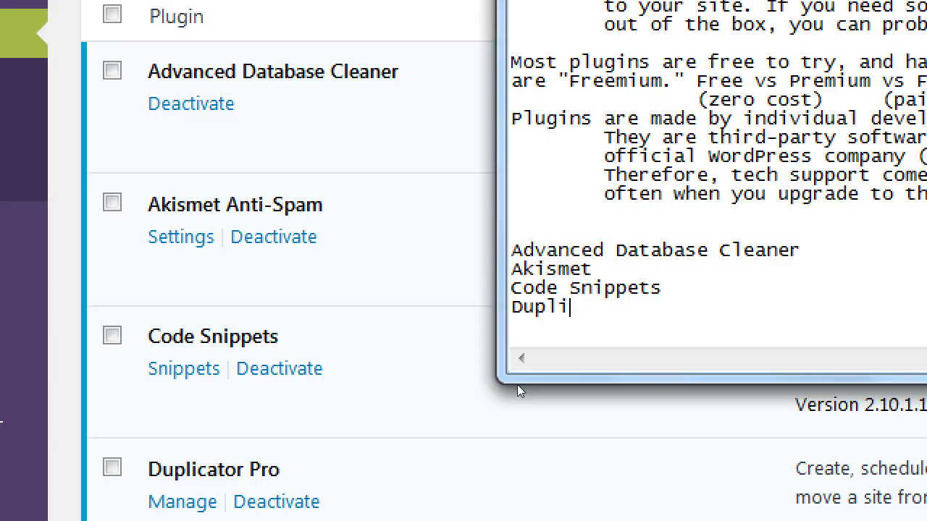
pyautogui.write('cator')
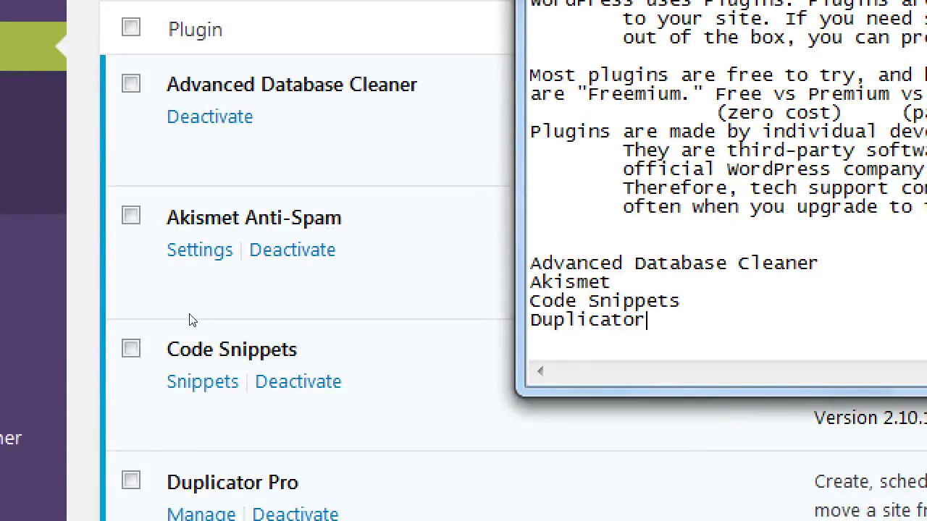
# - Check the next installed plugins in Firefox and add "Monster Insights" and "Jetpack" to the Notepad list
pyautogui.click(127, 326)
pyautogui.scroll(-6, 128, 329)
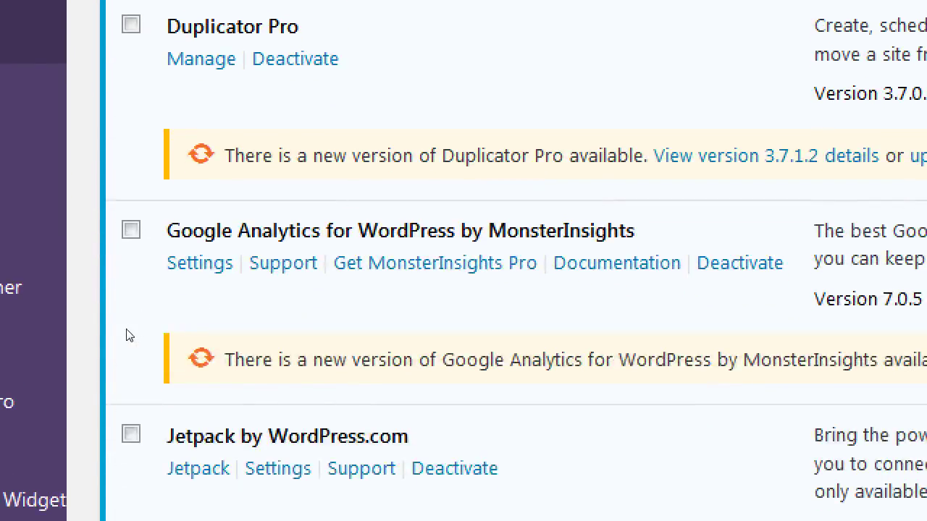
pyautogui.scroll(-2, 128, 333)
pyautogui.hotkey('alt', 'Tab')
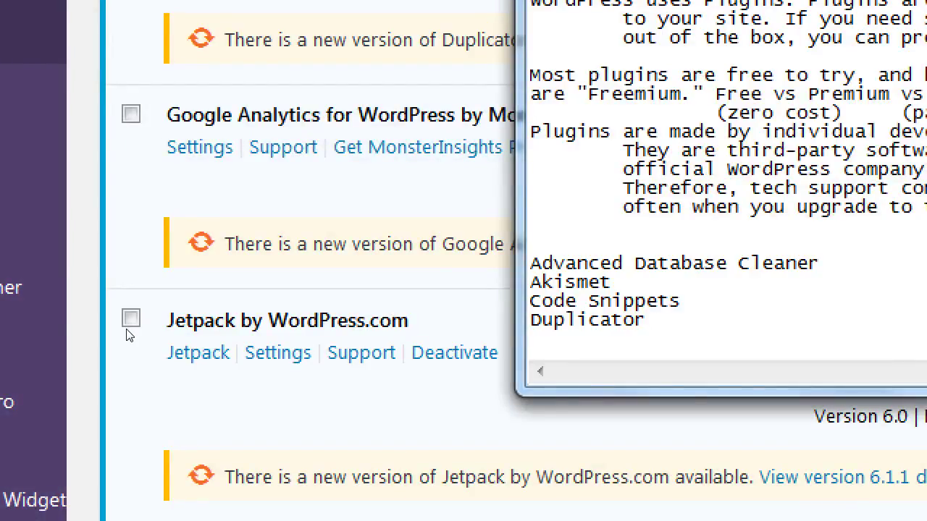
pyautogui.press('Return')
pyautogui.write('Monster i')
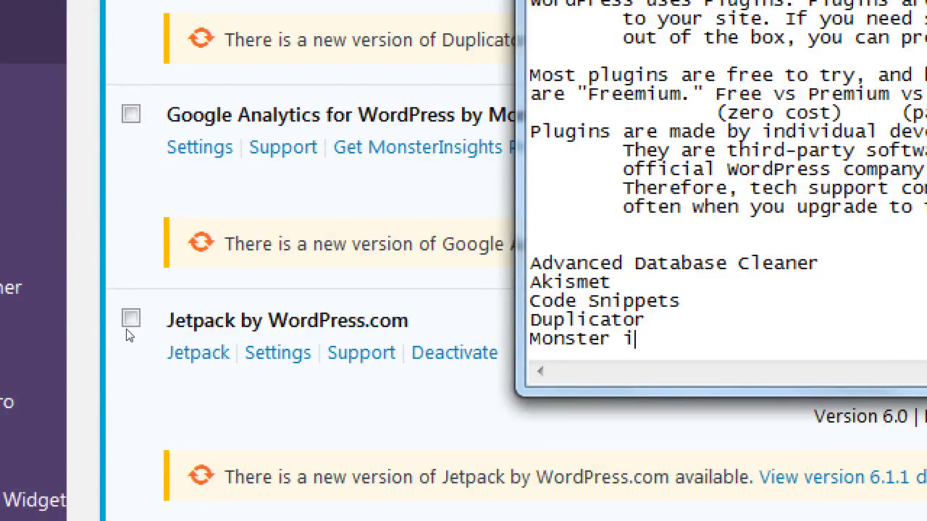
pyautogui.press('BackSpace')
pyautogui.write('Insights')
pyautogui.press('Return')
pyautogui.write('Jetpack')
pyautogui.press('Return')
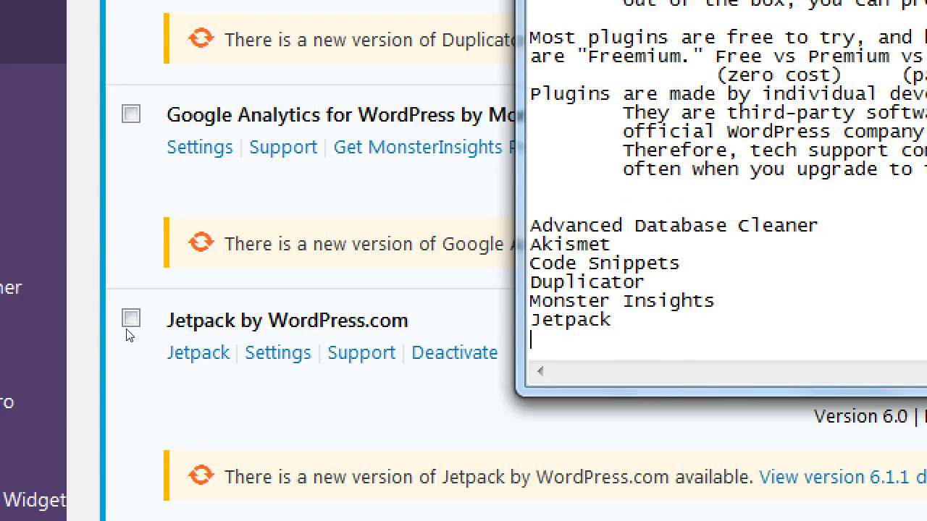
# - Check the plugins installed after Jetpack in Firefox and add "Redirection" to the Notepad list
pyautogui.hotkey('alt', 'Tab')
pyautogui.scroll(-2, 128, 335)
pyautogui.scroll(-8, 127, 335)
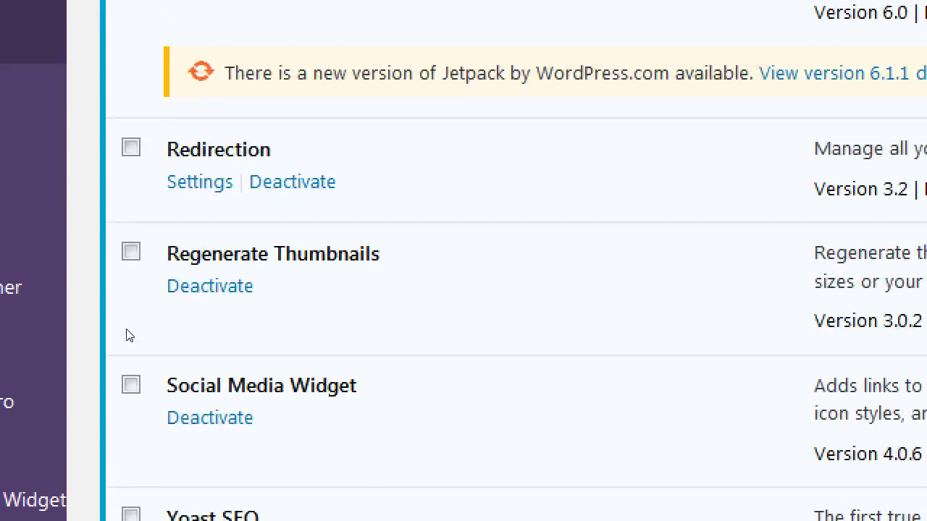
pyautogui.hotkey('alt', 'Tab')
pyautogui.write('Redirection')
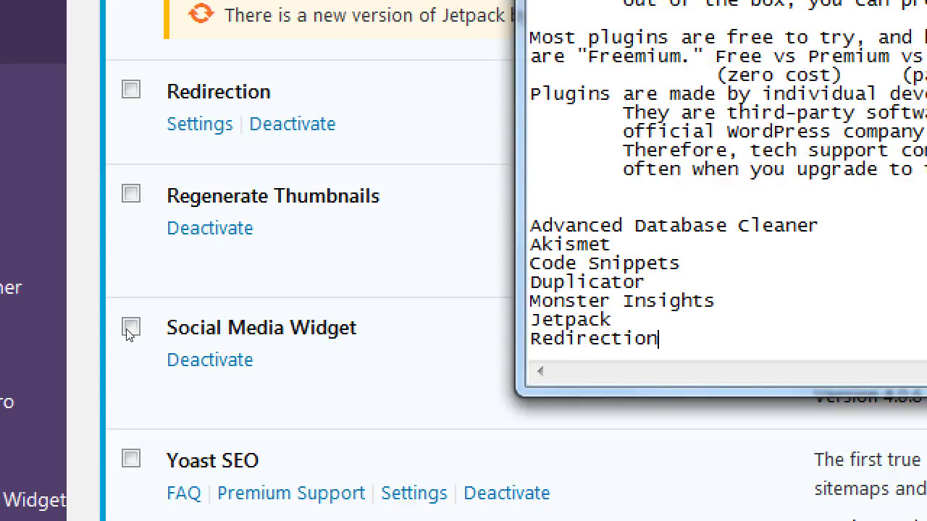
# - Add "Regenerate Thumbnails" on a new line below Redirection
pyautogui.press('Return')
pyautogui.write('regen')
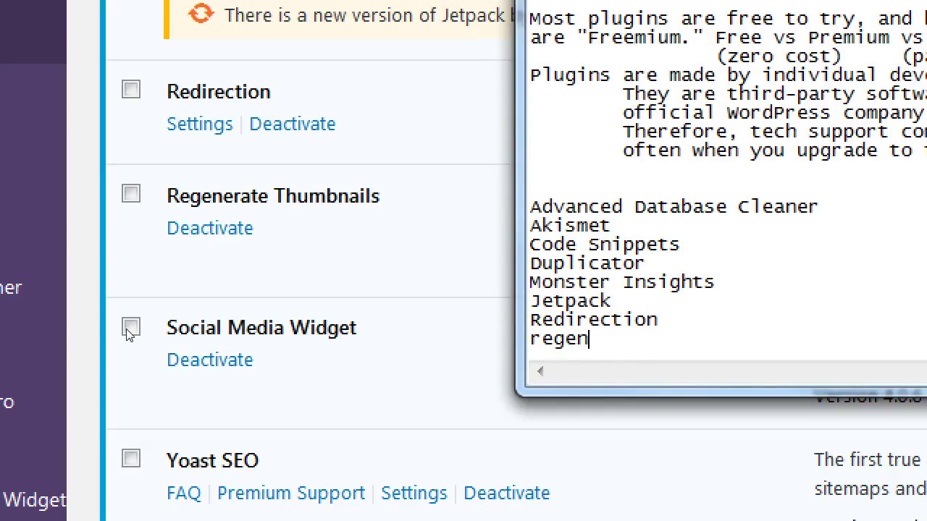
pyautogui.press('BackSpace')
pyautogui.press('BackSpace')
pyautogui.press('BackSpace')
pyautogui.press('BackSpace')
pyautogui.press('BackSpace')
pyautogui.write('Regen')
pyautogui.write('ear')
pyautogui.press('BackSpace')
pyautogui.press('BackSpace')
pyautogui.write('rate Thumbnails')
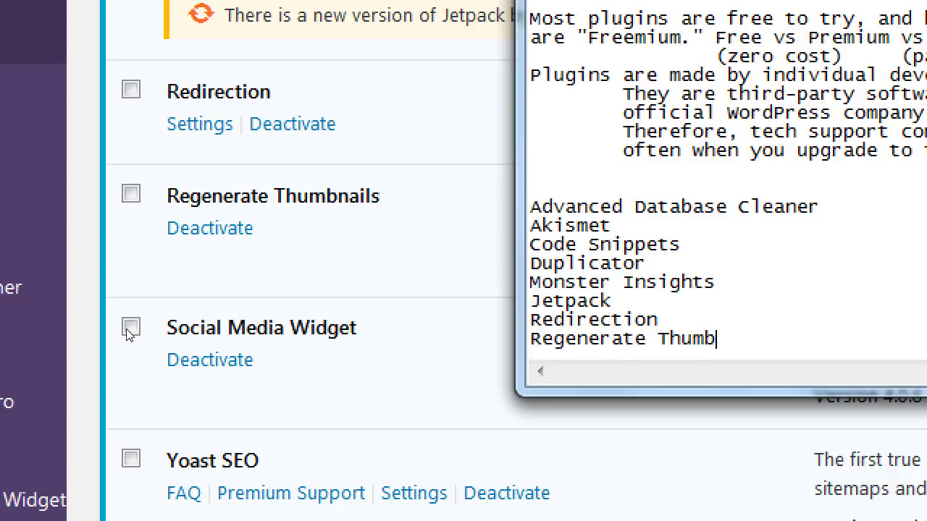
# - Add "Social Media Widget" and "Yoast" to the list, and check the end of the plugins page in Firefox for further entries
pyautogui.press('Return')
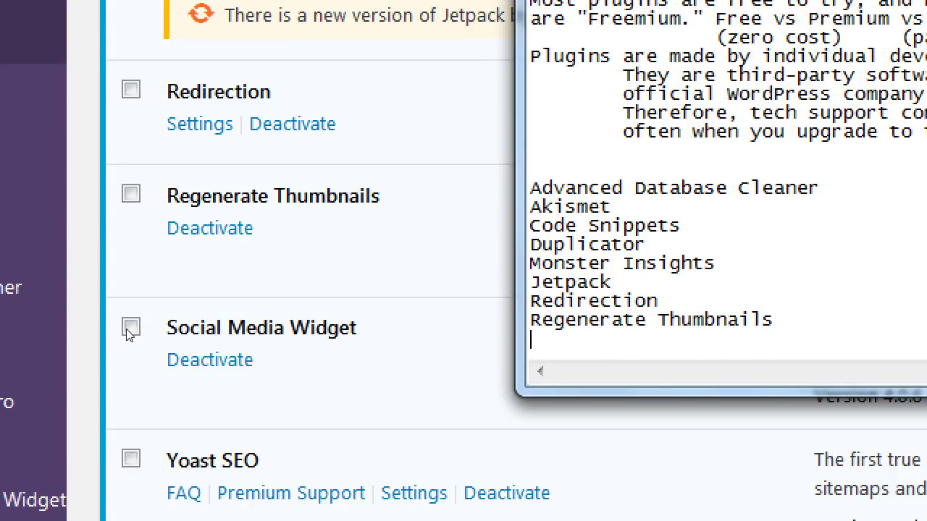
pyautogui.write('Social Media Widget')
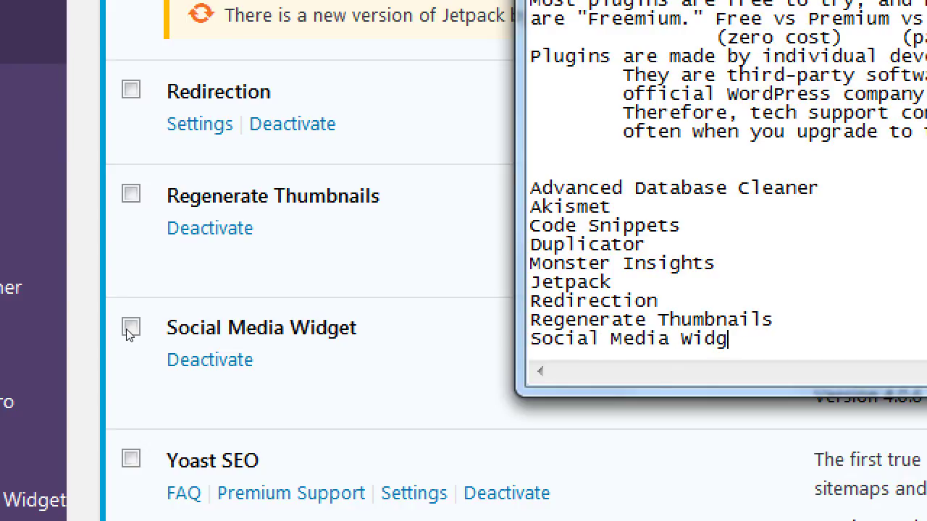
pyautogui.press('Return')
pyautogui.write('Yoast')
pyautogui.hotkey('alt', 'Tab')
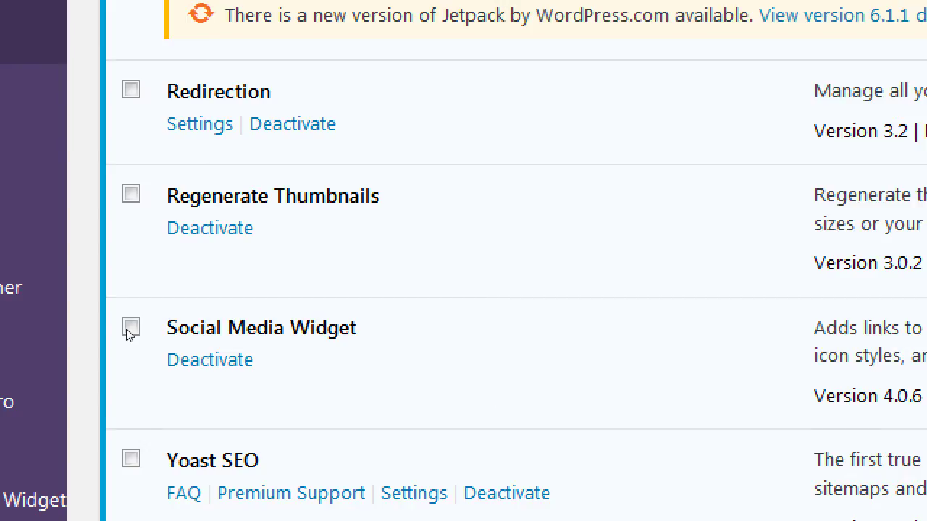
pyautogui.scroll(-3, 129, 335)
pyautogui.scroll(3, 127, 333)
pyautogui.hotkey('alt', 'Tab')
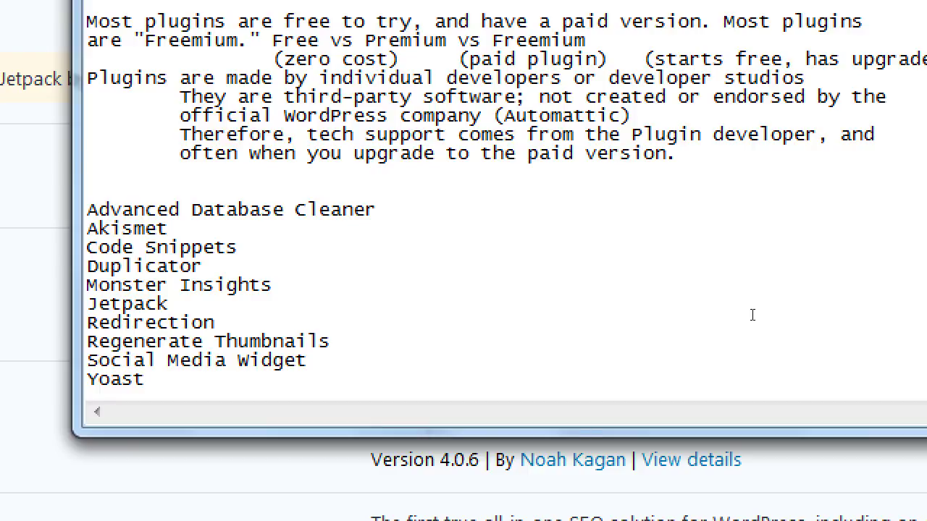
# - Insert the heading "Examples of useful WordPress Plugins" directly above the plugin list
pyautogui.press('Return')
pyautogui.press('Up')
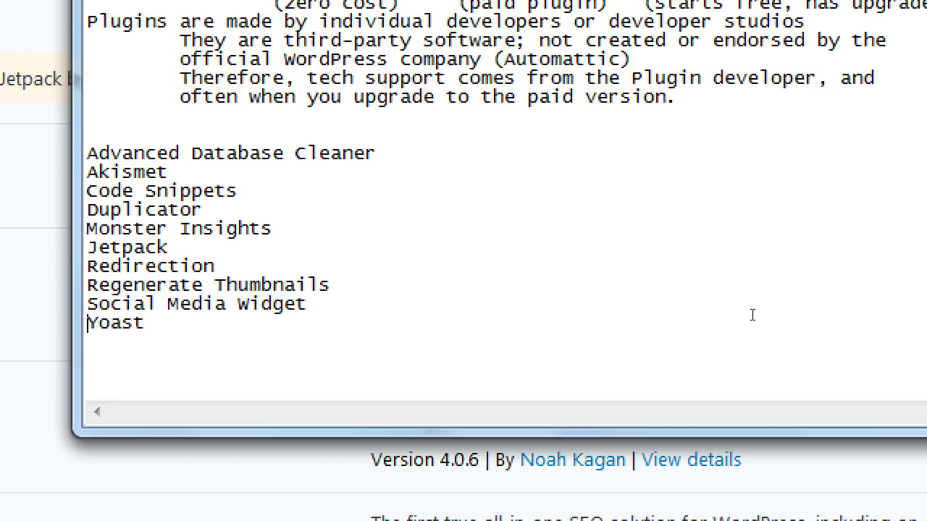
pyautogui.press('Up')
pyautogui.press('Up')
pyautogui.press('Up')
pyautogui.press('Up')
pyautogui.press('Up')
pyautogui.press('Up')
pyautogui.press('Up')
pyautogui.press('Up')
pyautogui.press('Up')
pyautogui.press('Up')
pyautogui.press('Return')
pyautogui.write('Example')
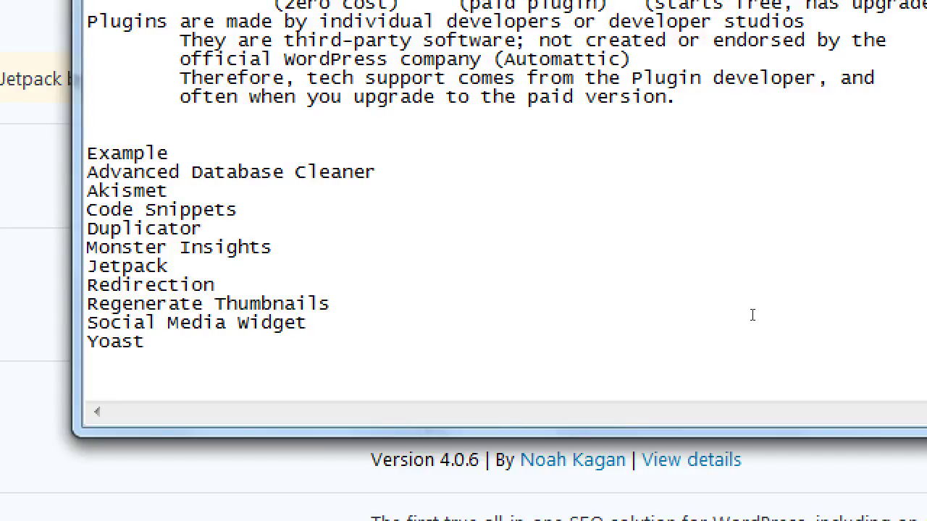
pyautogui.write('s of useful')
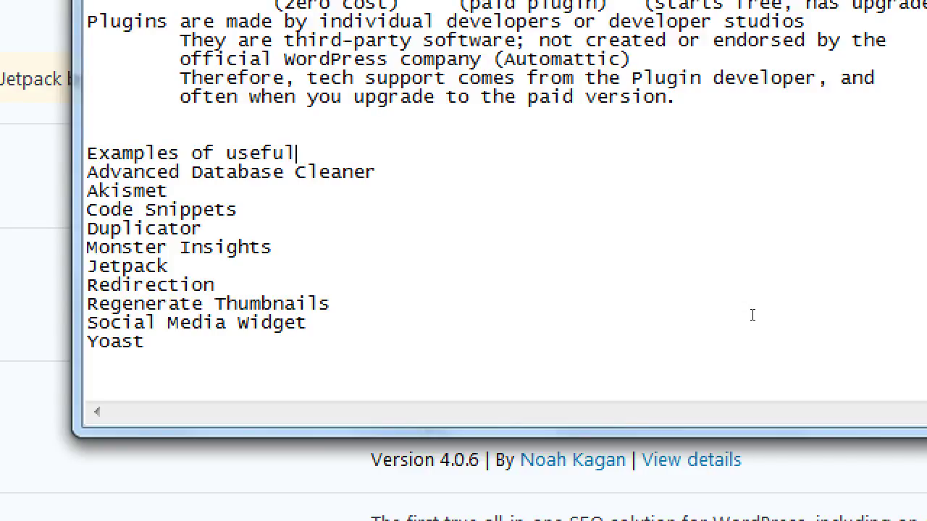
pyautogui.write(' Plugins')
pyautogui.hotkey('ctrl', 'Left')
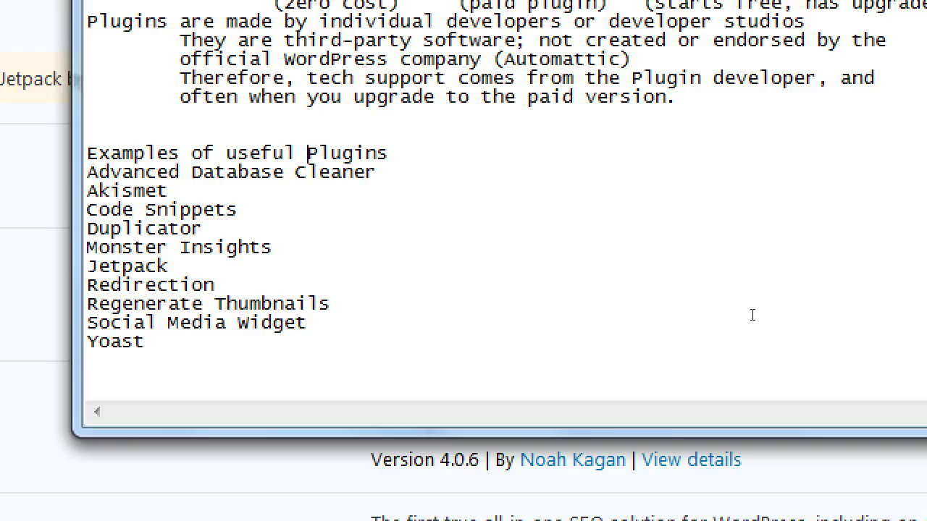
pyautogui.write('WordPress')
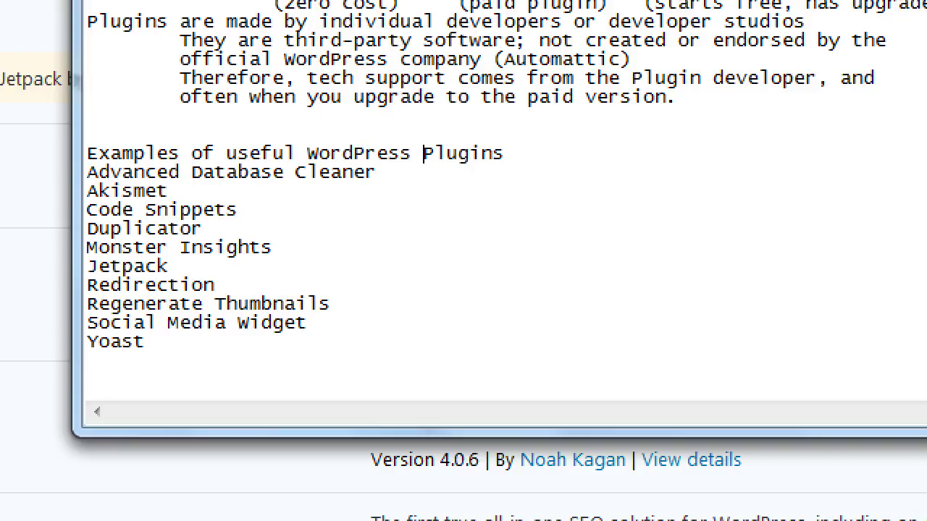
# - Append "(not all required for your site)" to the heading above the plugin list
pyautogui.press('End')
pyautogui.write('(not')
pyautogui.write(' alol')
pyautogui.press('BackSpace')
pyautogui.press('BackSpace')
pyautogui.press('BackSpace')
pyautogui.write('l re')
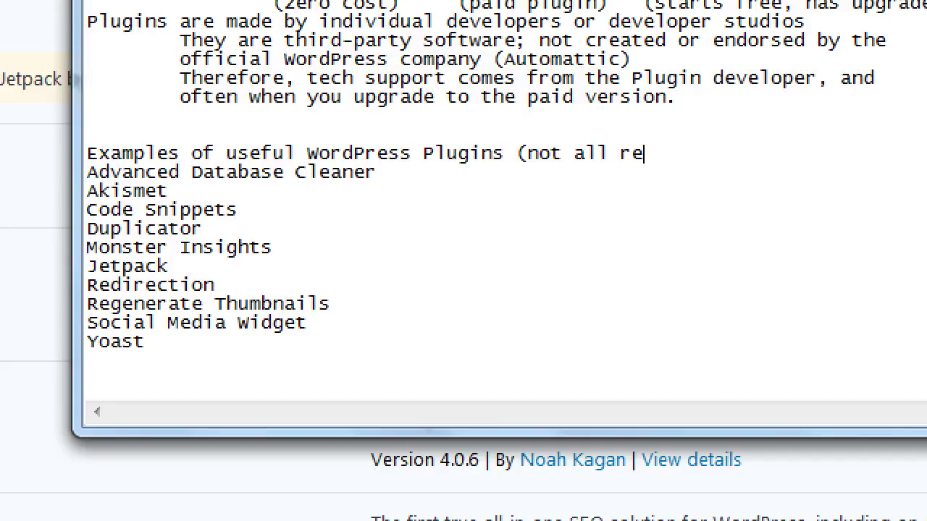
pyautogui.write('quired for your sit')
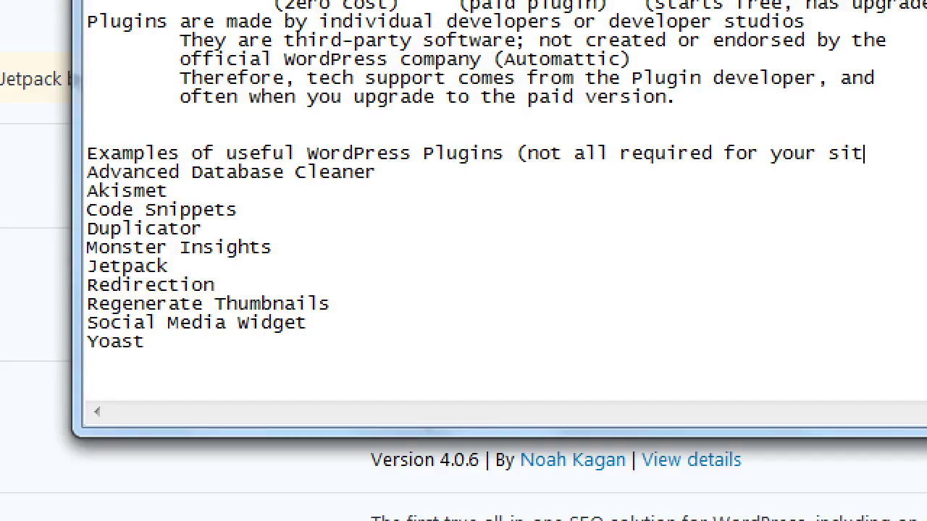
pyautogui.write('e)')
# - Describe Advanced Database Cleaner on its line with "- Helps you clean your DB, speeding up your site"
pyautogui.press('Down')
pyautogui.press('Tab')
pyautogui.write('-')
pyautogui.write('Helps you clean your')
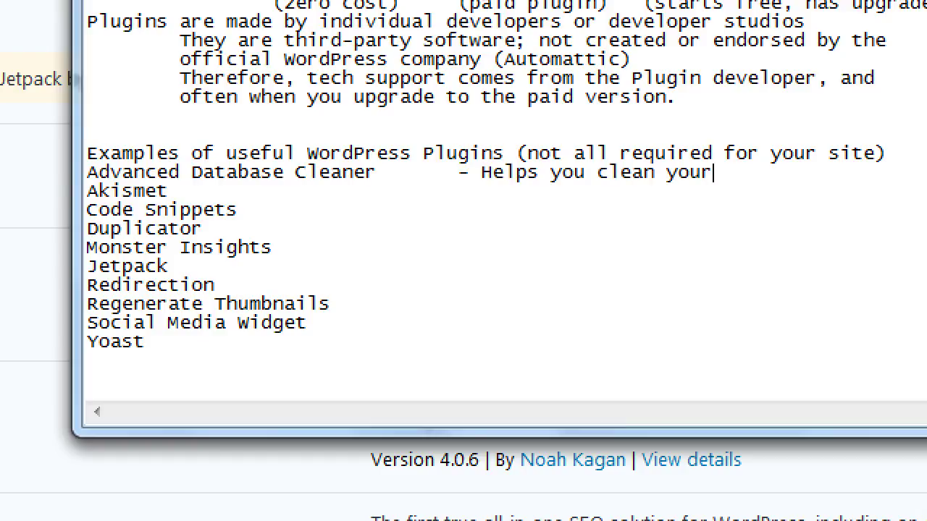
pyautogui.write(' DB, speeding')
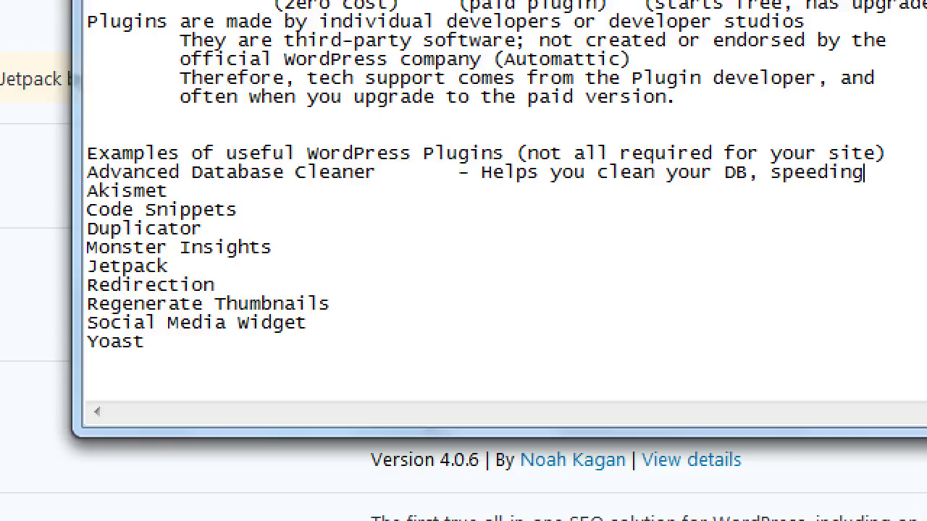
pyautogui.write(' up your site')
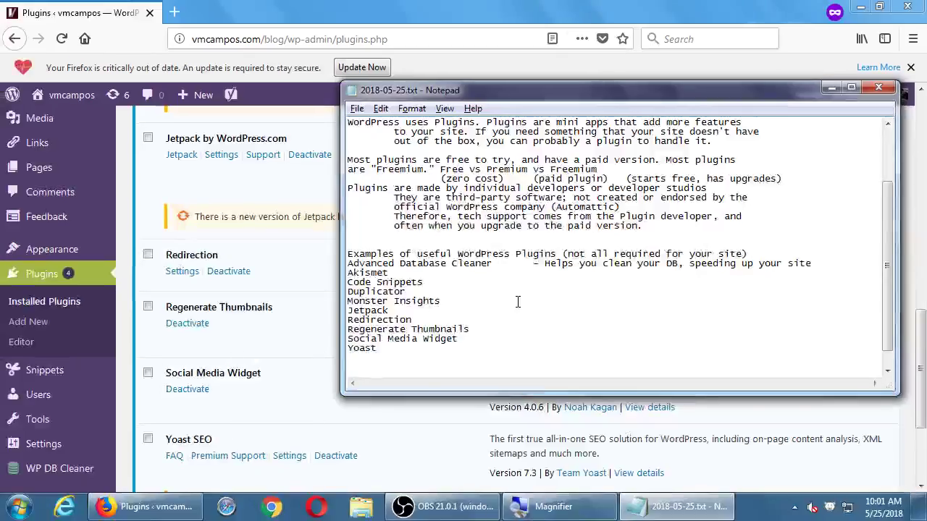
# - Switch to Firefox, open the WP DB Cleaner page and look through its general clean-up elements and counts
pyautogui.click(276, 328)
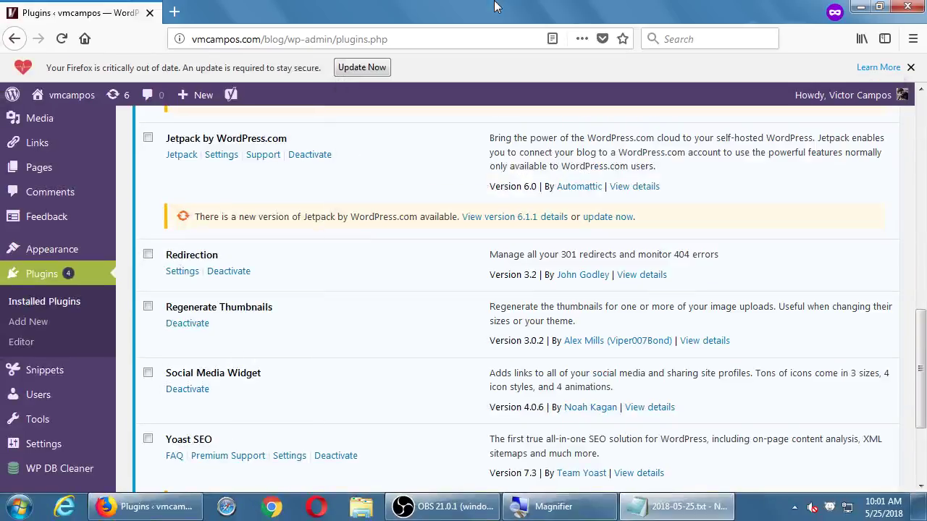
pyautogui.scroll(-2, 123, 301)
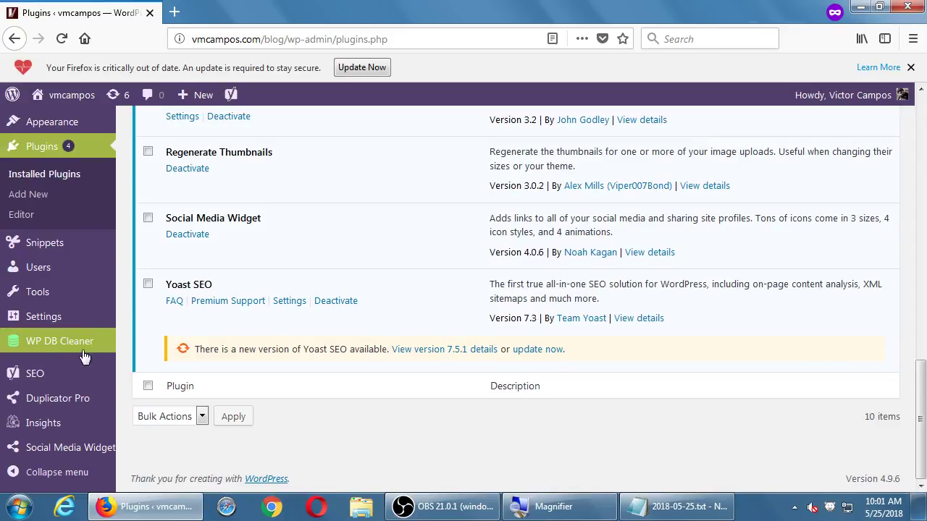
pyautogui.click(44, 351)
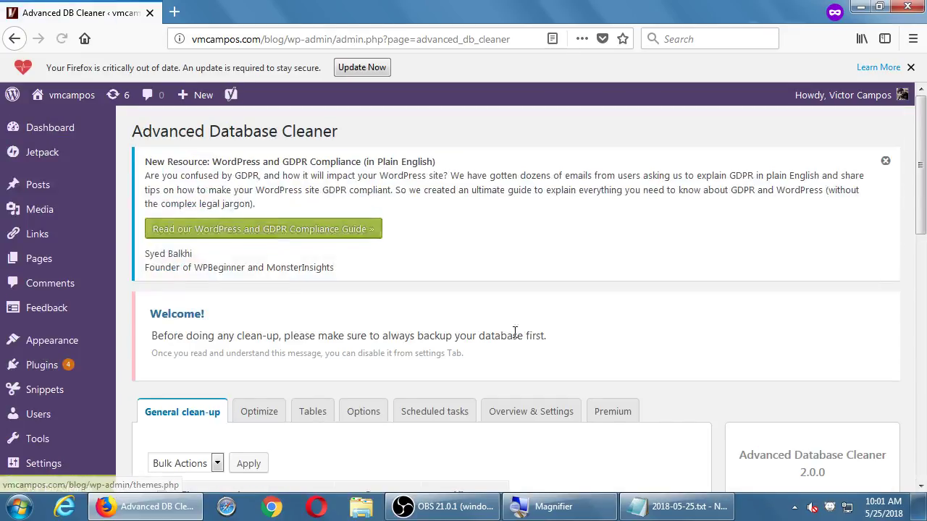
pyautogui.scroll(-4, 517, 334)
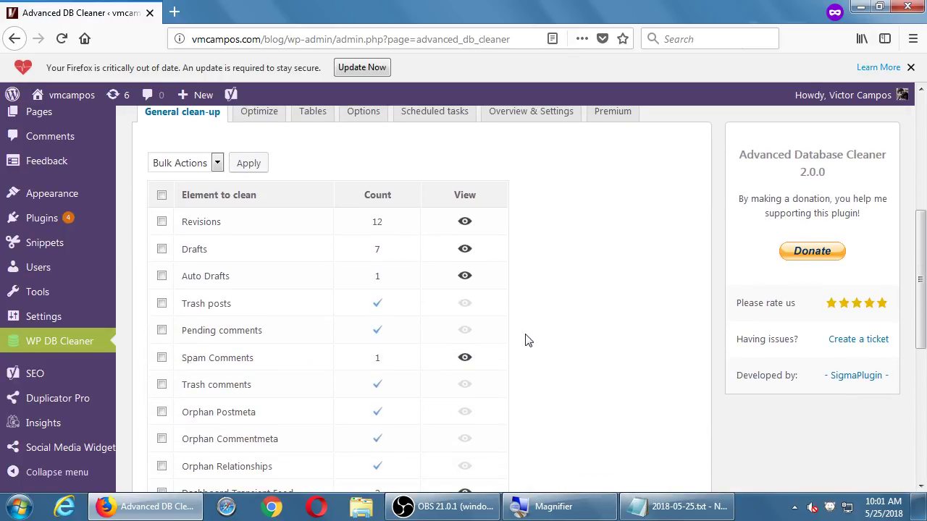
pyautogui.scroll(1, 286, 208)
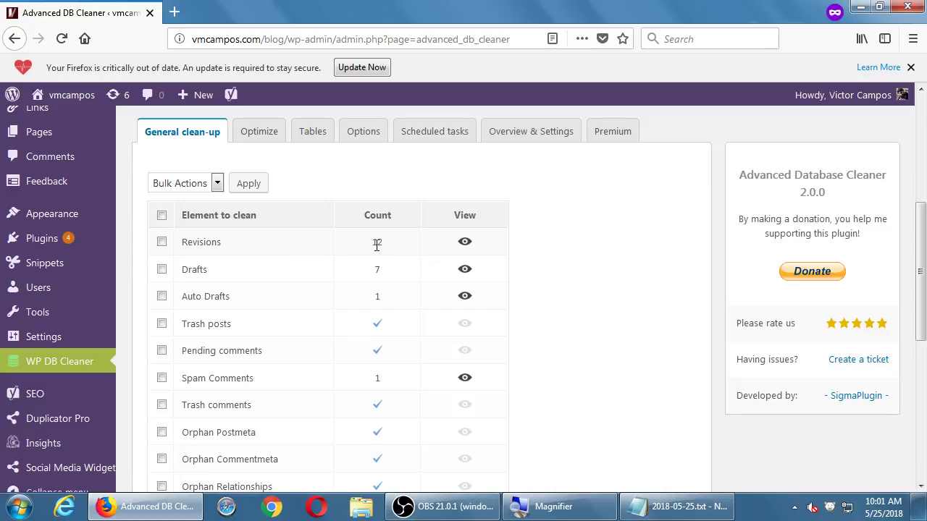
# - Open the detailed view of the Revisions element and look over its custom cleaning table
pyautogui.click(464, 243)
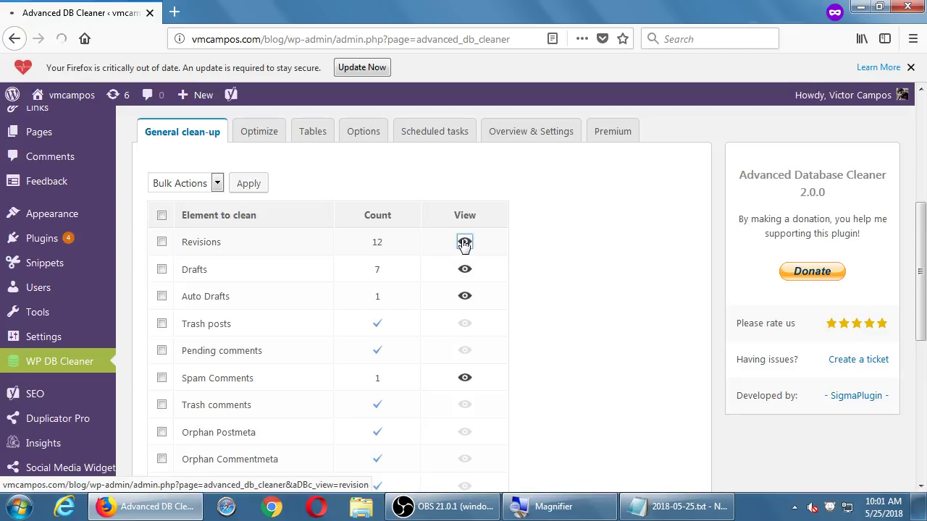
pyautogui.scroll(-2, 464, 245)
pyautogui.scroll(-5, 464, 244)
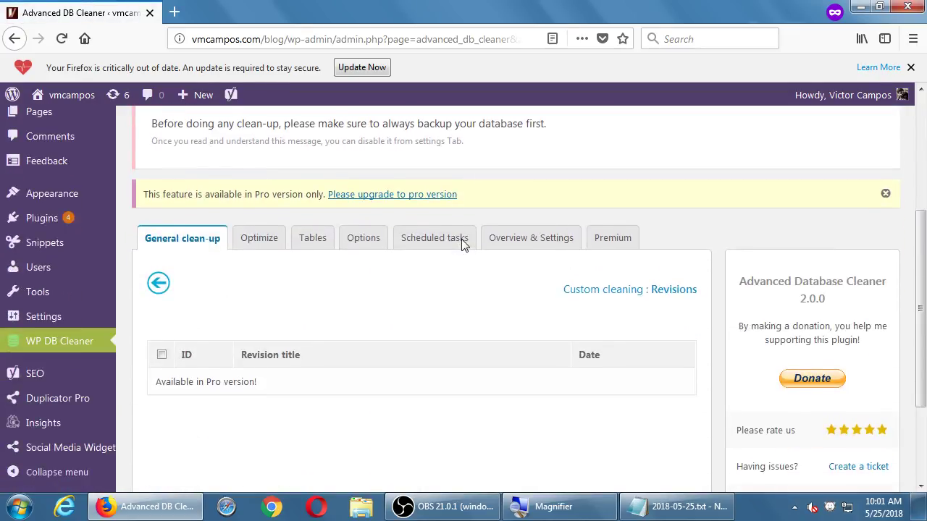
# - Return from the Revisions view to the General clean-up list, examine its elements and counts, and dismiss the outdated-browser notice
pyautogui.scroll(1, 465, 245)
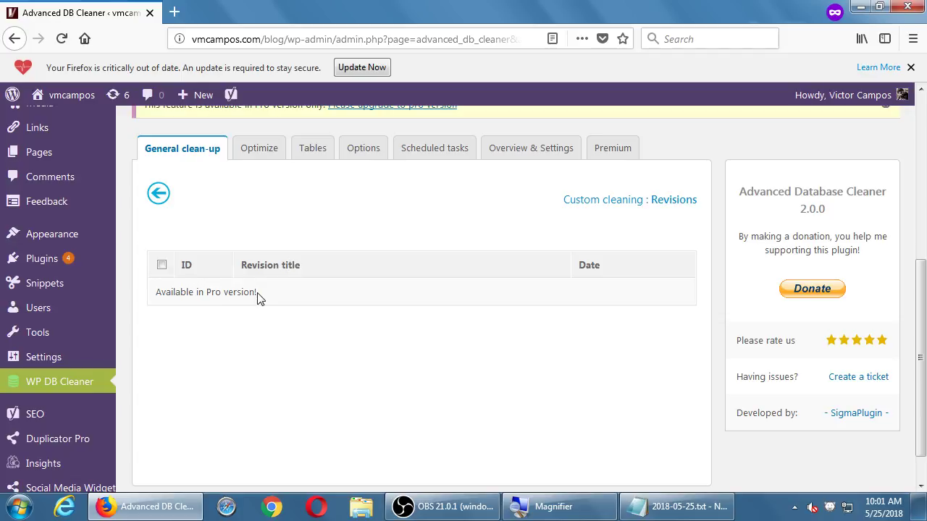
pyautogui.click(166, 205)
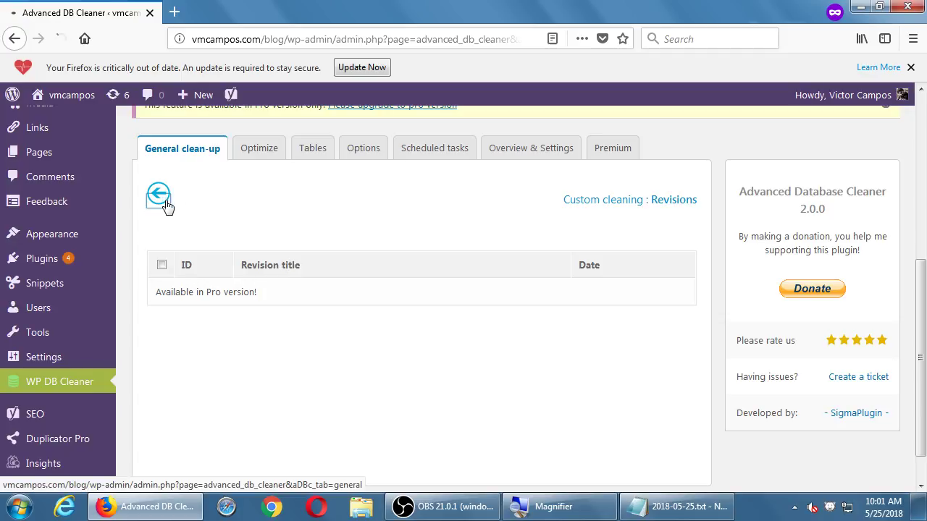
pyautogui.scroll(-5, 530, 279)
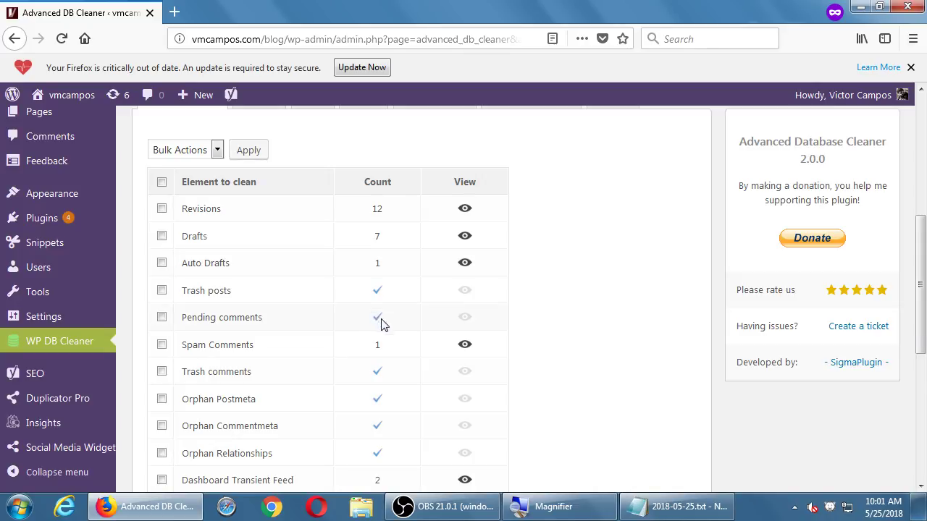
pyautogui.scroll(-3, 389, 350)
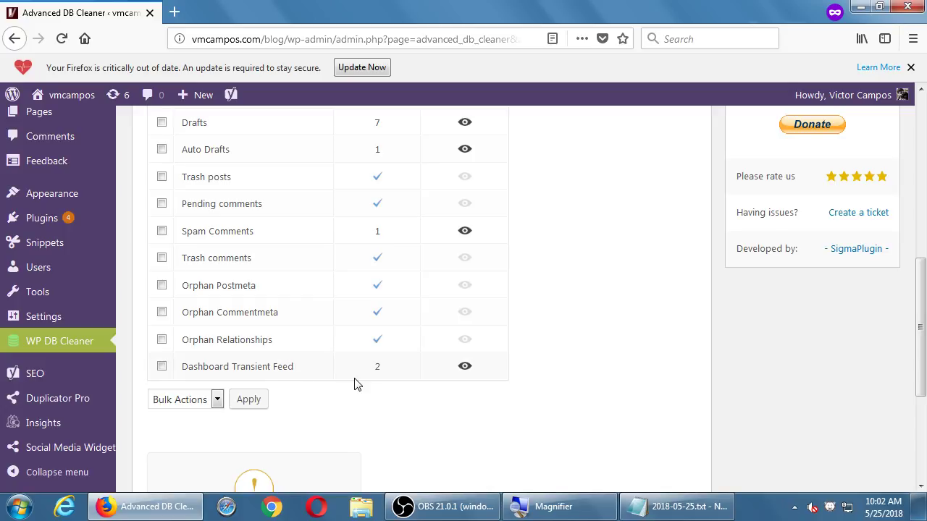
pyautogui.scroll(3, 358, 384)
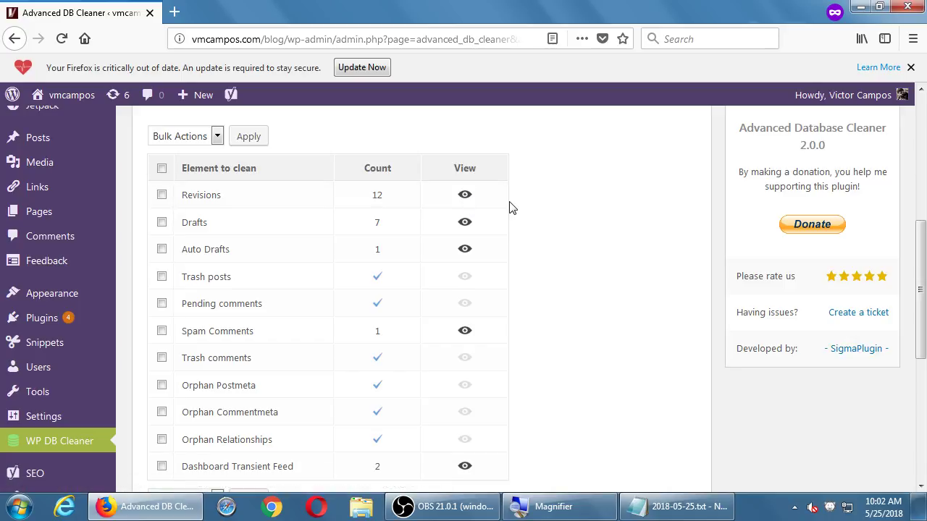
pyautogui.click(911, 66)
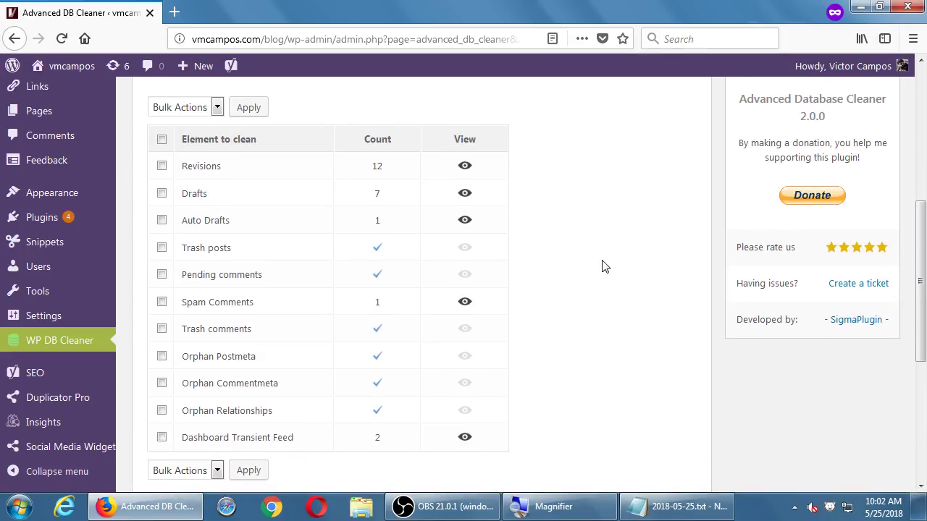
pyautogui.scroll(-3, 602, 265)
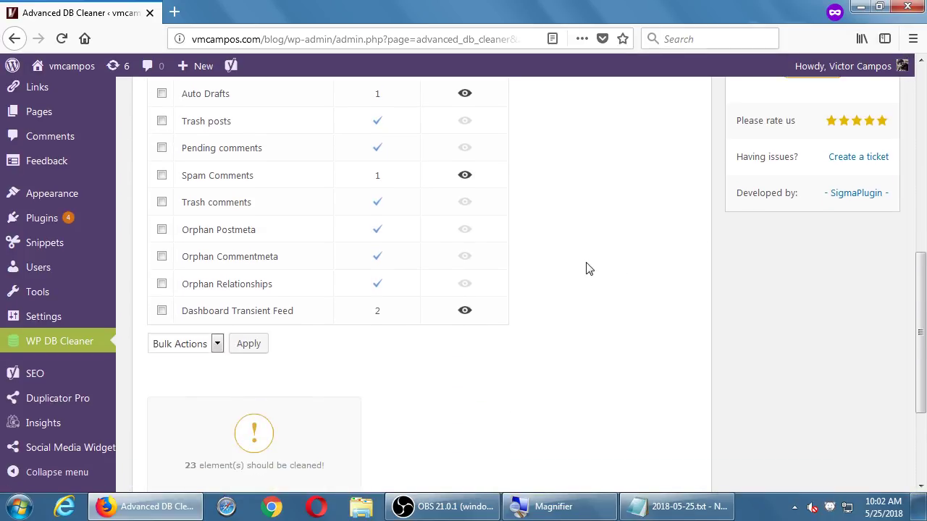
# - Select all the elements to clean and view the available bulk actions without applying any
pyautogui.scroll(10, 585, 268)
pyautogui.click(161, 388)
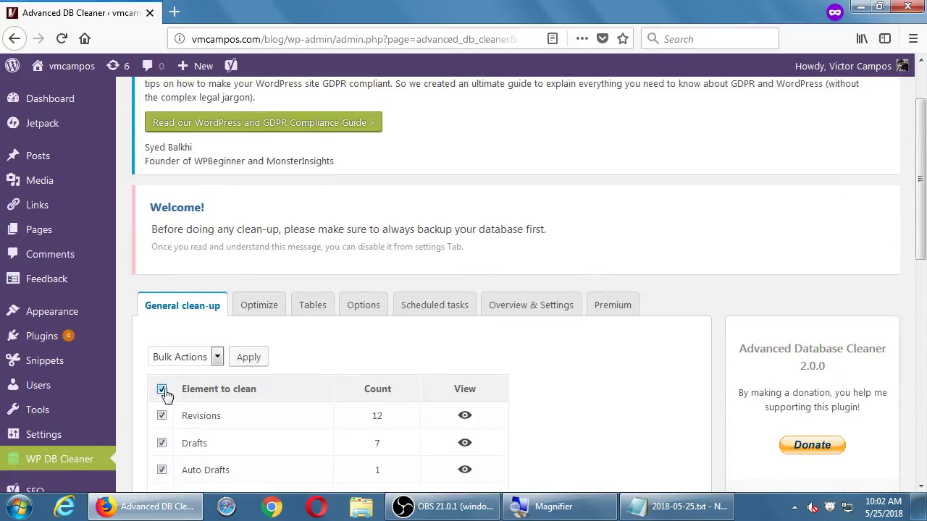
pyautogui.click(202, 361)
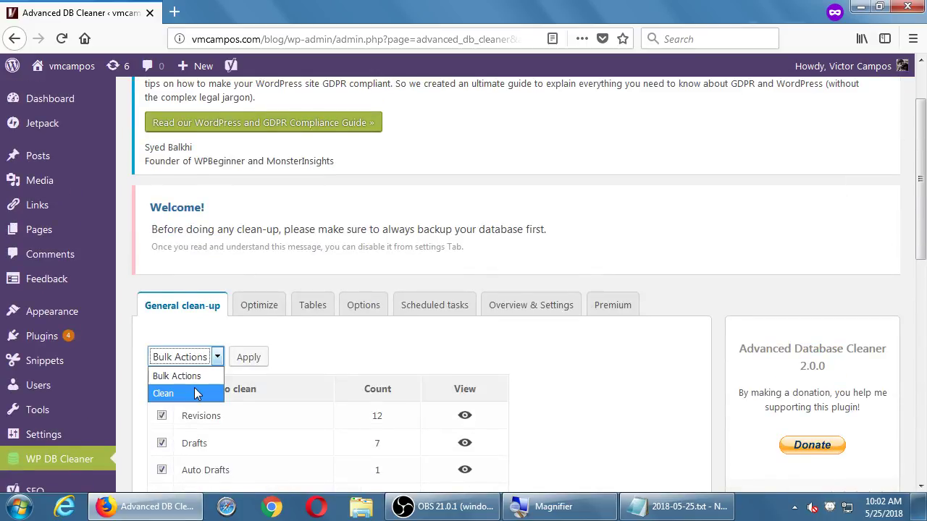
pyautogui.click(333, 353)
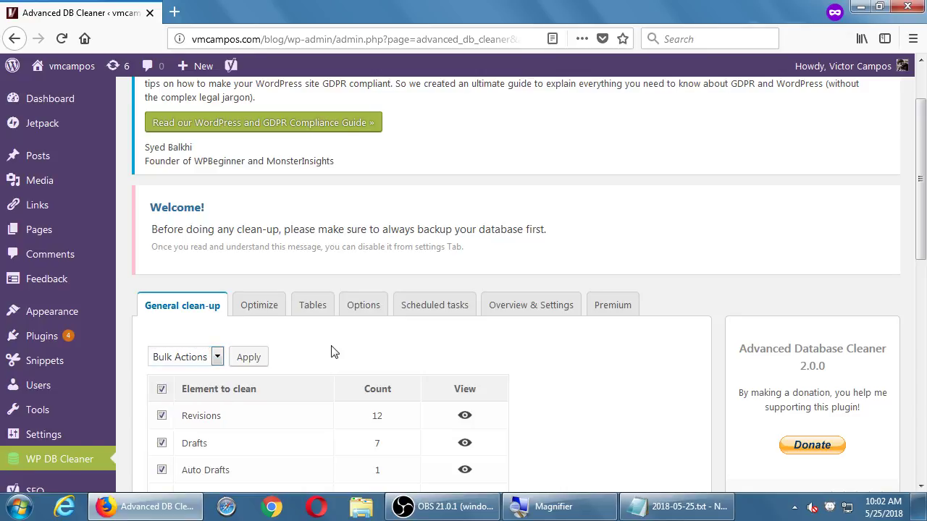
# - Highlight the reminder to back up the database before any clean-up, and deselect all the elements
pyautogui.moveTo(185, 227); pyautogui.dragTo(517, 225)
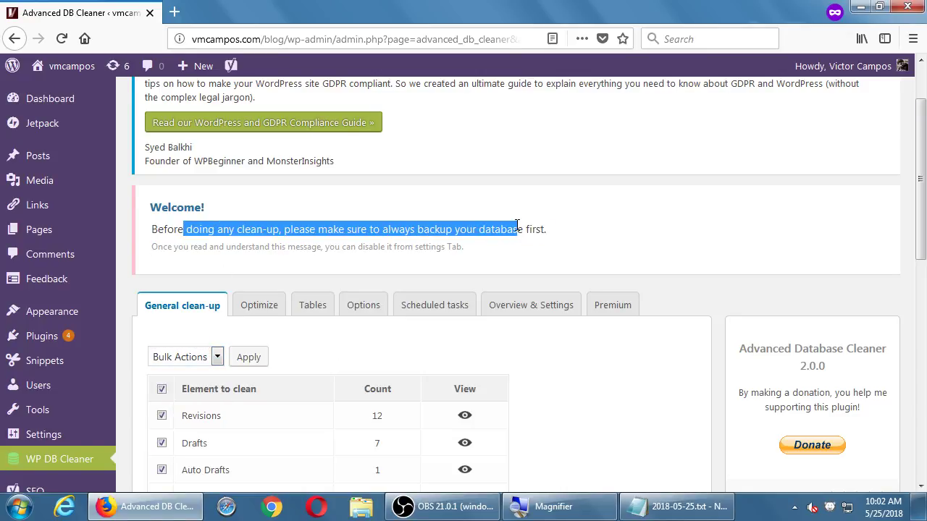
pyautogui.click(517, 225)
pyautogui.scroll(-3, 478, 227)
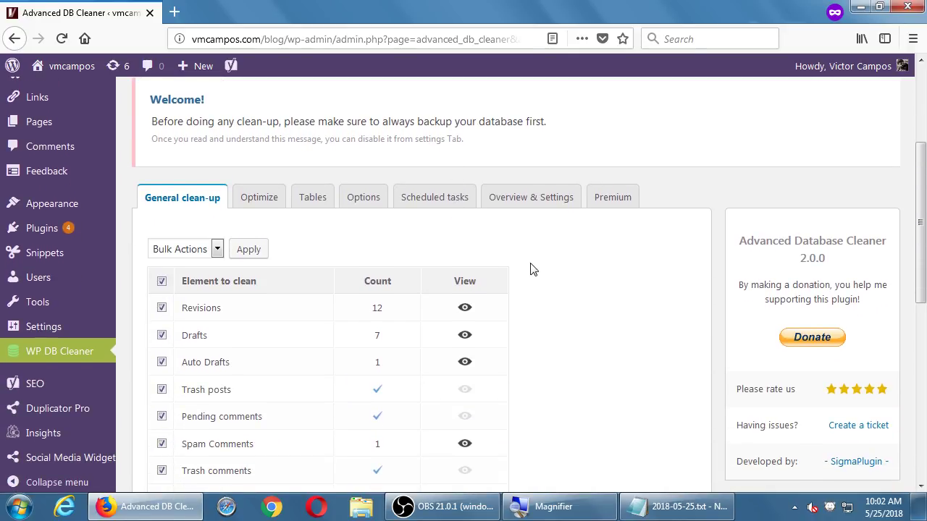
pyautogui.click(162, 282)
# - Open the Optimize section and examine its database tables and their lost space
pyautogui.click(262, 203)
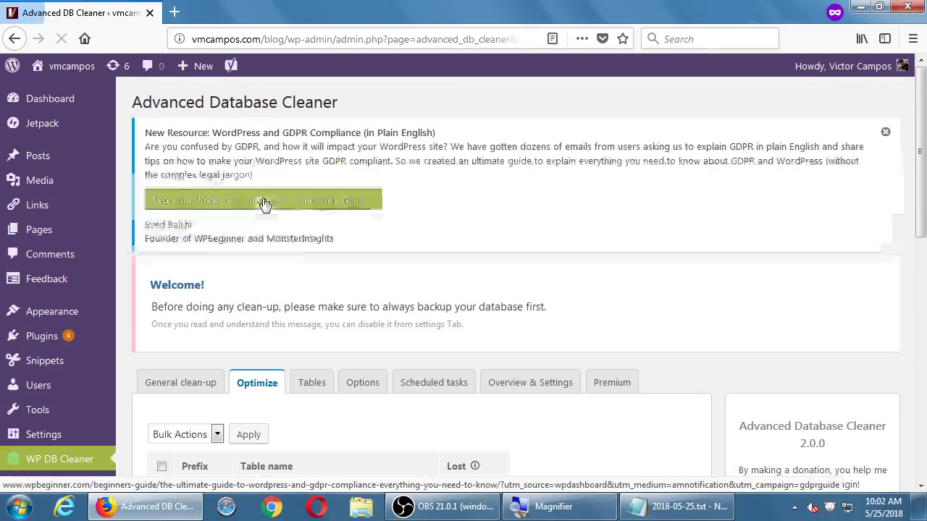
pyautogui.scroll(-2, 319, 388)
pyautogui.scroll(-5, 315, 391)
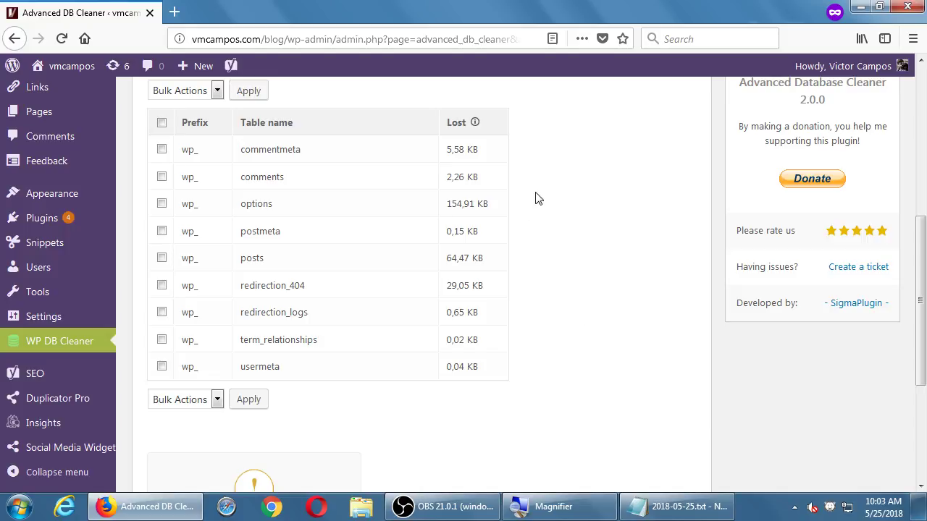
pyautogui.press('super+plus')
pyautogui.scroll(-1, 577, 246)
pyautogui.scroll(2, 577, 246)
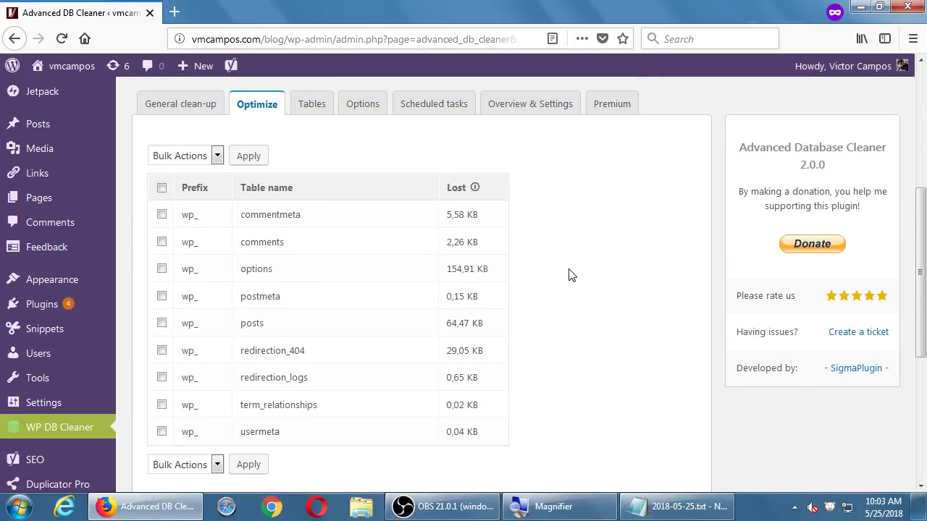
# - Select all the tables to view the bulk actions without applying any, and highlight the database backup reminder
pyautogui.click(162, 188)
pyautogui.click(174, 156)
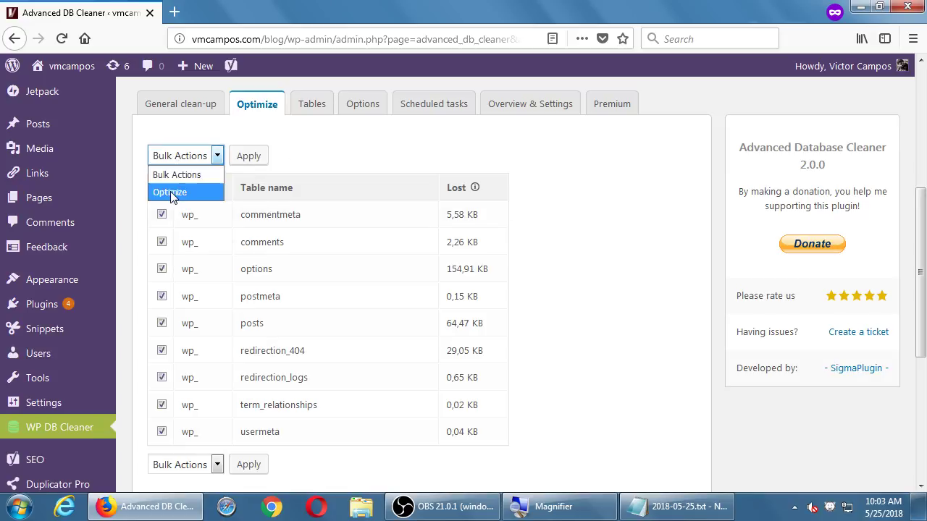
pyautogui.click(321, 159)
pyautogui.scroll(5, 321, 159)
pyautogui.scroll(-1, 444, 297)
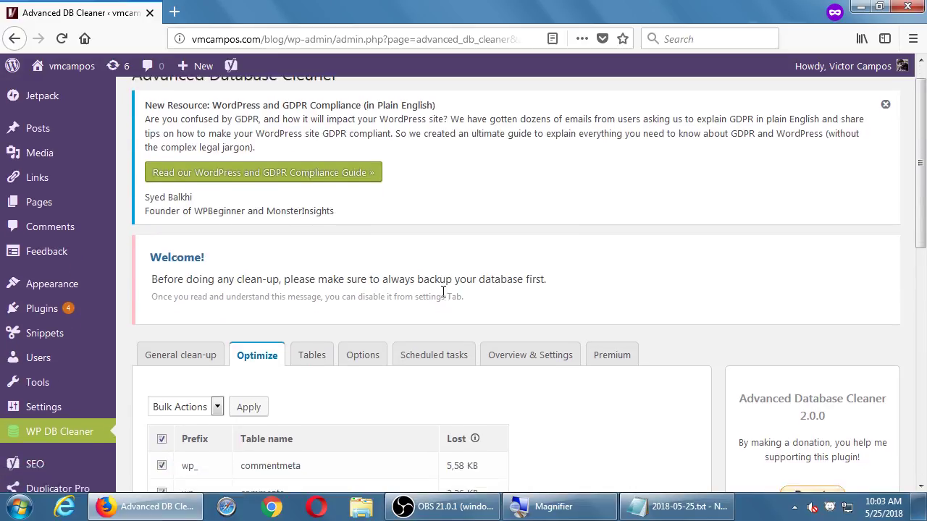
pyautogui.moveTo(318, 265); pyautogui.dragTo(500, 280)
pyautogui.click(501, 281)
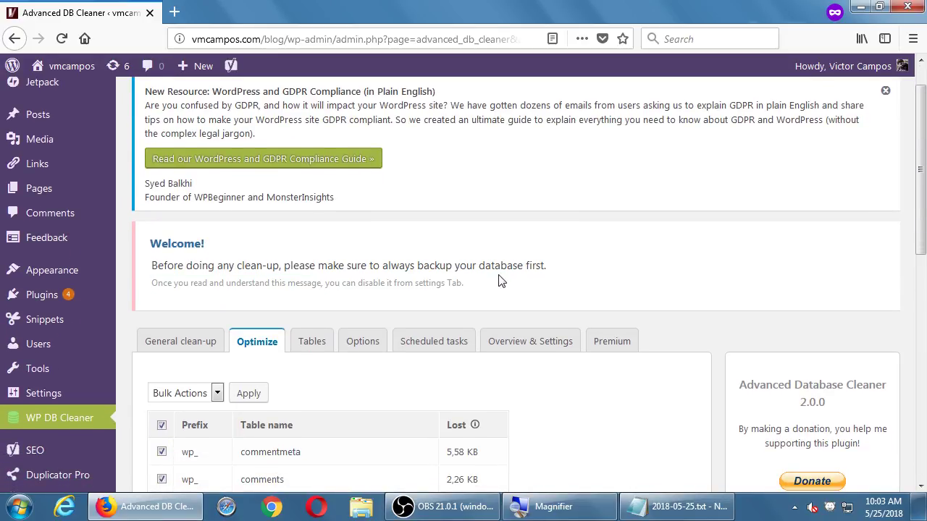
# - Open the Scheduled tasks section and look through the task list, run frequencies and the plugin's support information
pyautogui.scroll(-2, 500, 280)
pyautogui.click(428, 284)
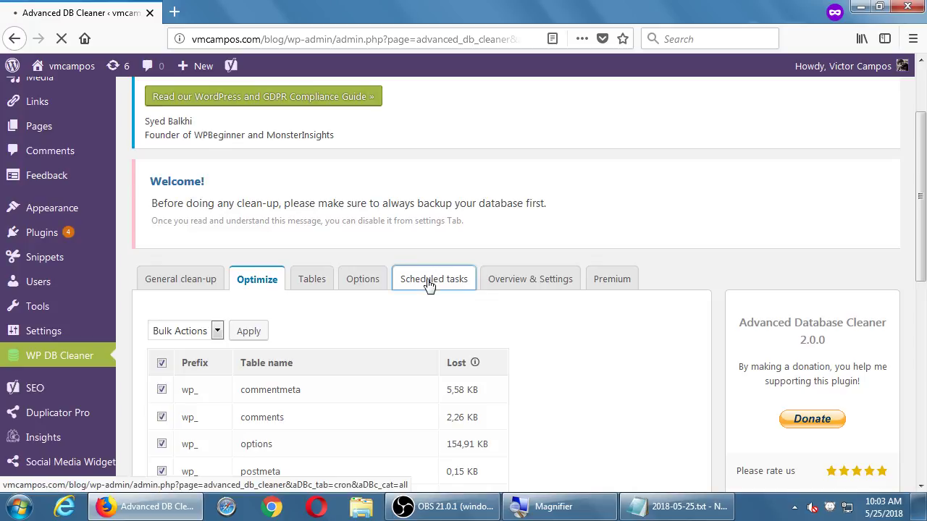
pyautogui.scroll(-5, 429, 283)
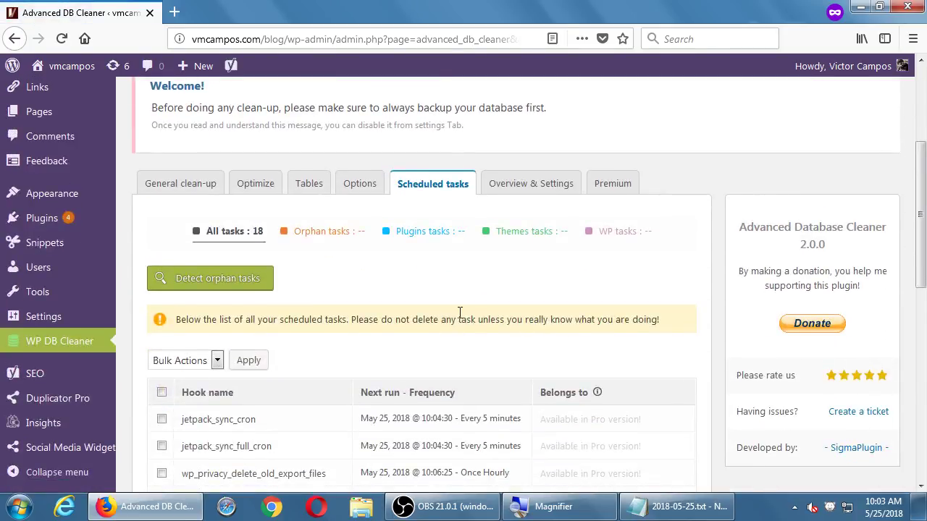
pyautogui.scroll(-3, 459, 313)
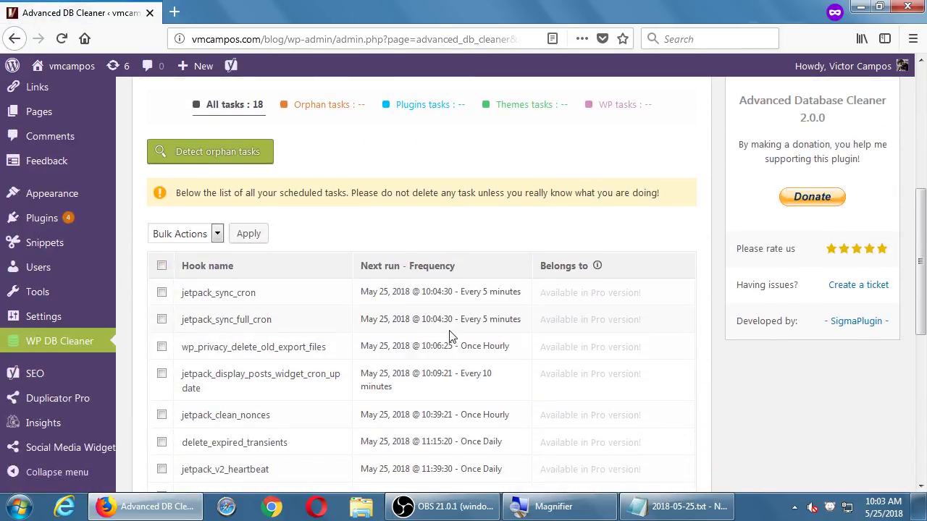
pyautogui.scroll(-4, 449, 336)
pyautogui.scroll(11, 507, 263)
pyautogui.scroll(-2, 684, 398)
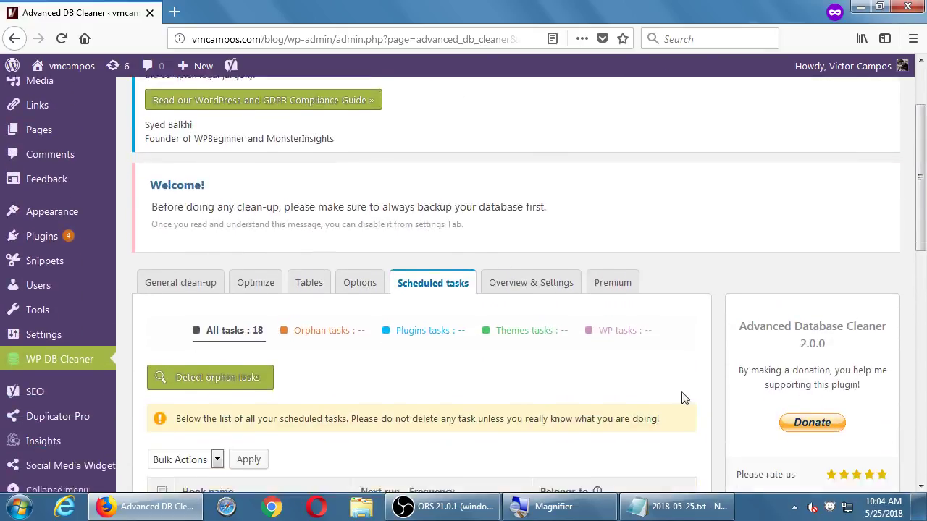
pyautogui.scroll(-2, 861, 344)
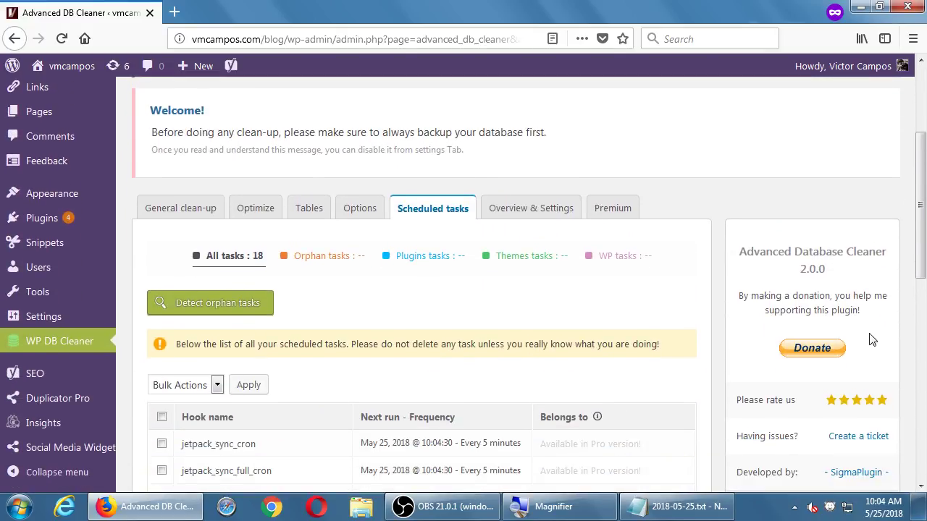
pyautogui.scroll(-1, 873, 340)
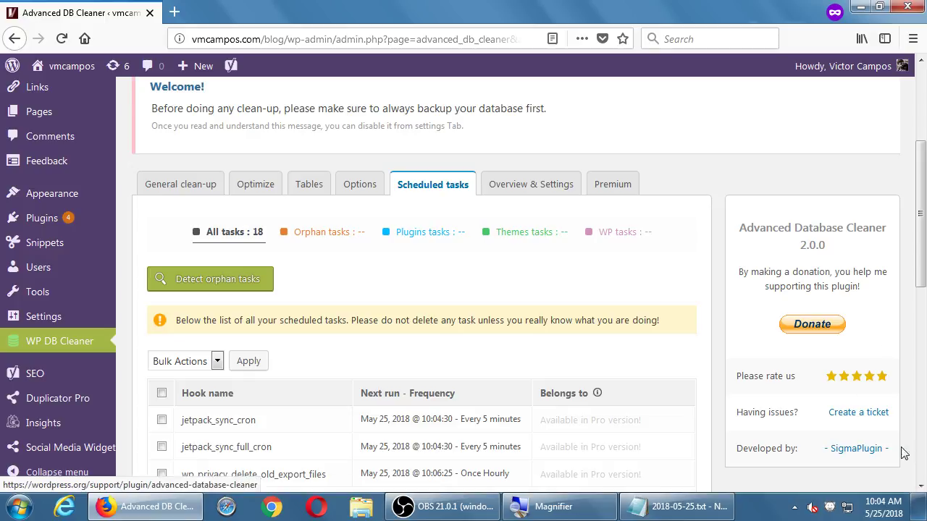
# - Switch to the Notepad notes and add an indented line "- Clean once per month" under the Advanced Database Cleaner description
pyautogui.click(684, 507)
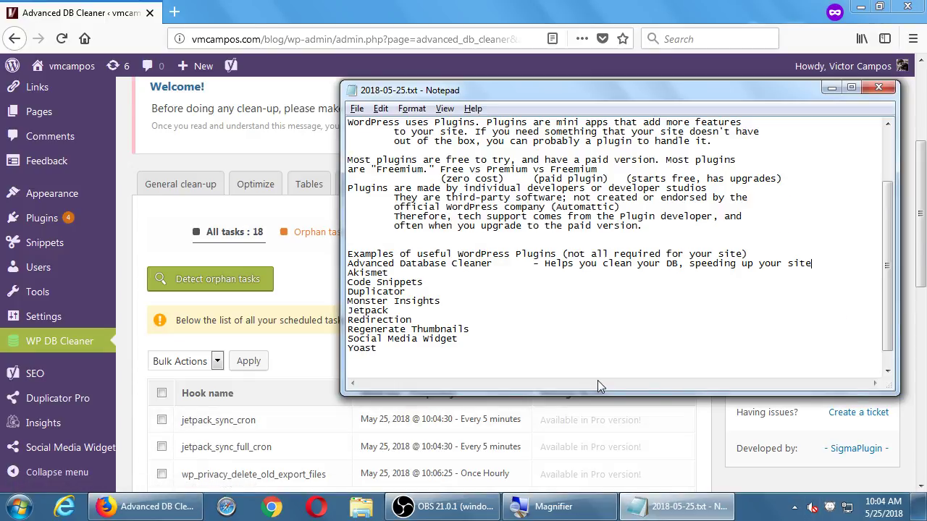
pyautogui.press('super+plus')
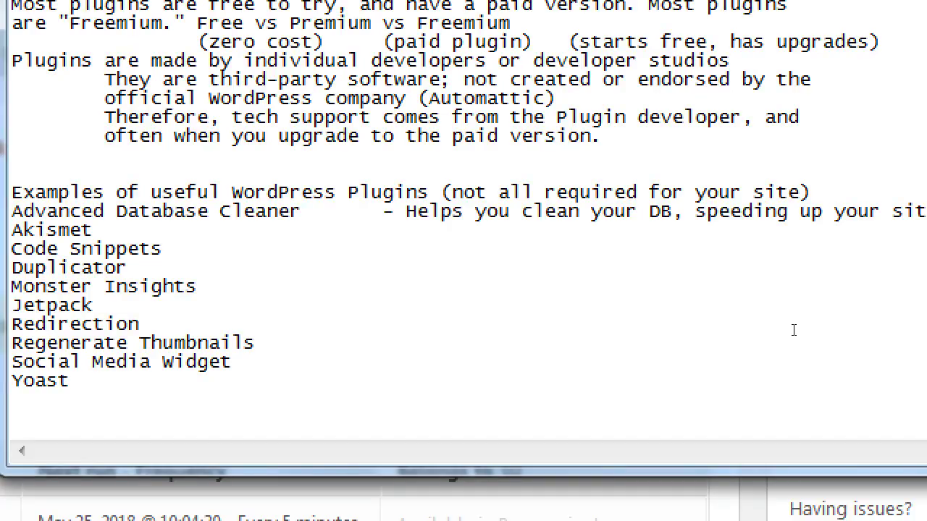
pyautogui.press('Home')
pyautogui.press('Return')
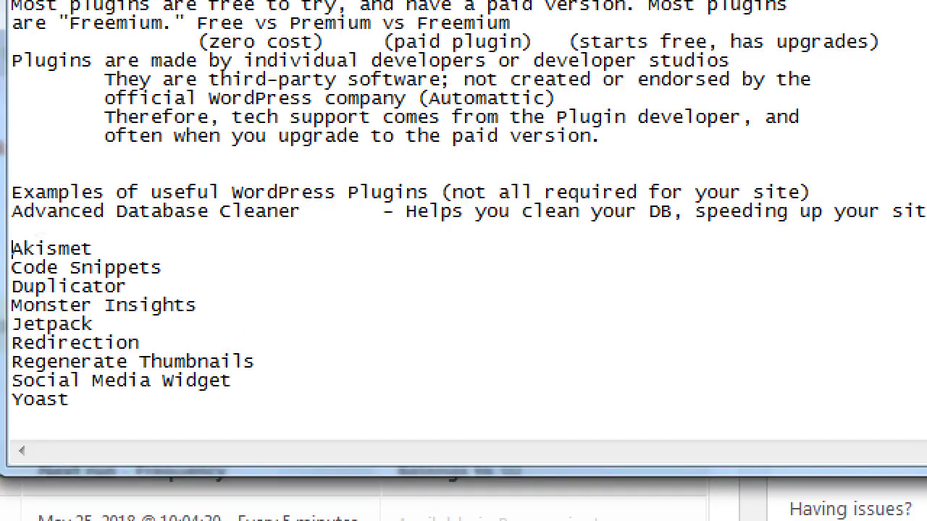
pyautogui.press('Tab')
pyautogui.press('Tab')
pyautogui.press('Tab')
pyautogui.press('Tab')
pyautogui.write('- Clean once per month')
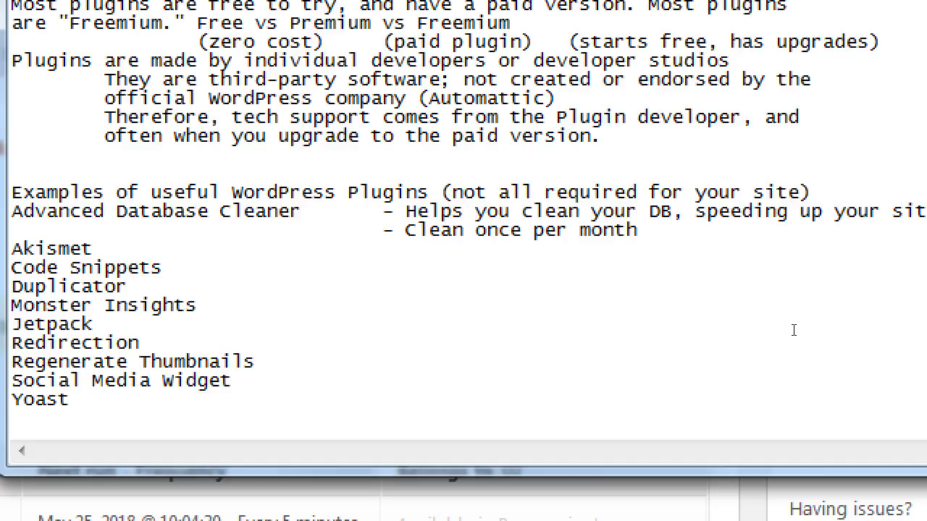
pyautogui.press('super+minus')
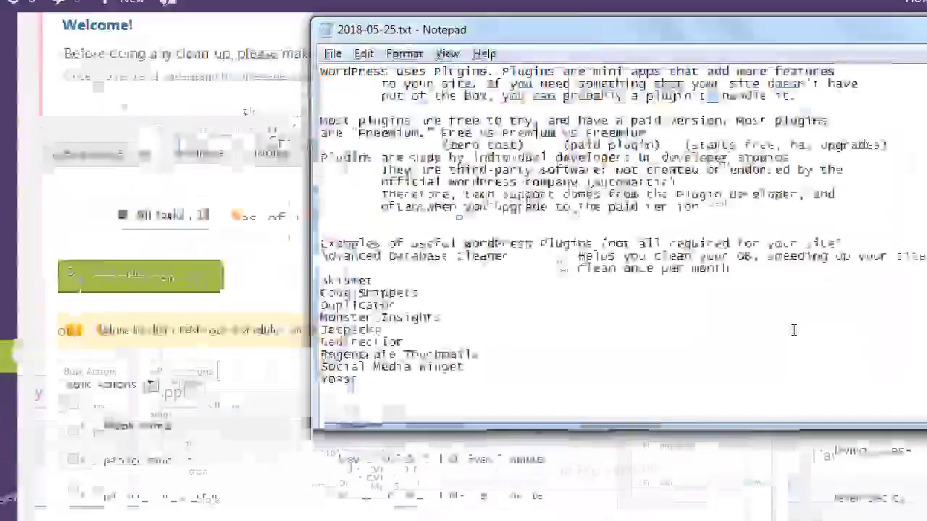
# - Switch back to Firefox, look over the Tables section of the database cleaner, and reopen General clean-up
pyautogui.click(559, 6)
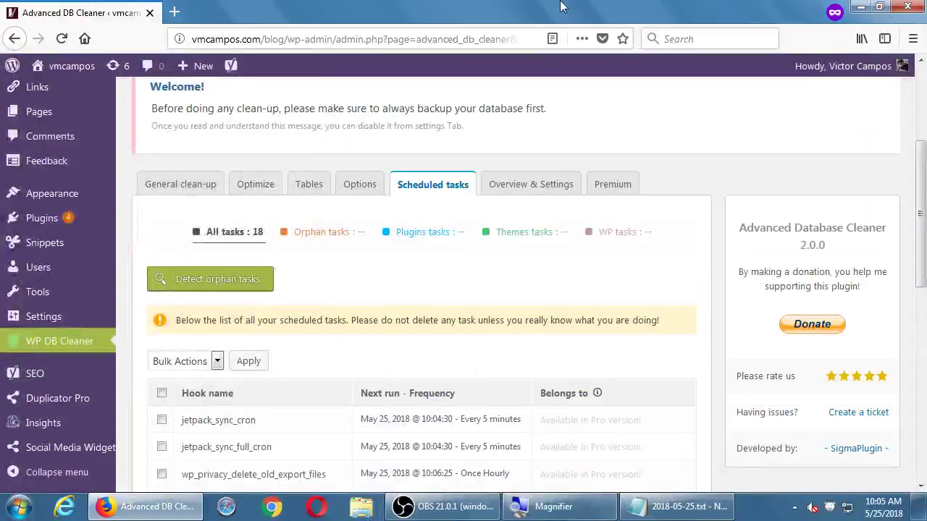
pyautogui.click(314, 190)
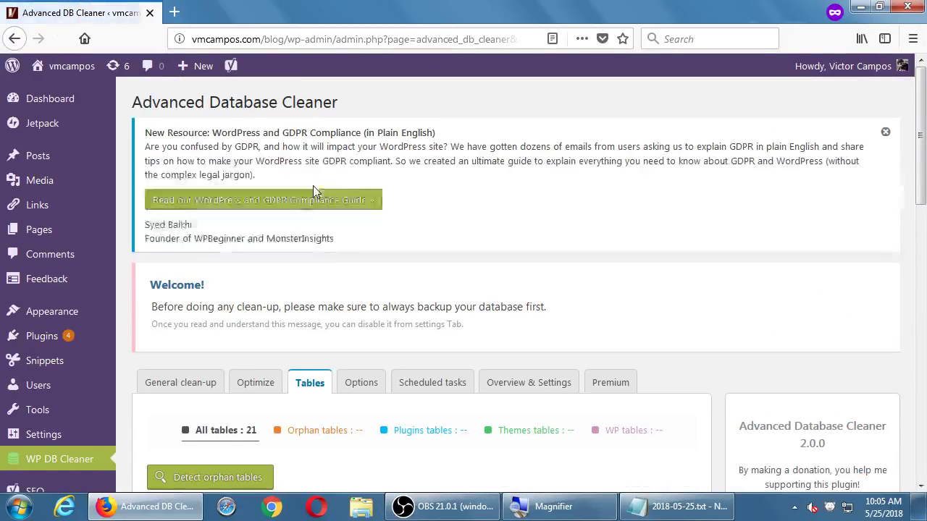
pyautogui.scroll(-4, 314, 189)
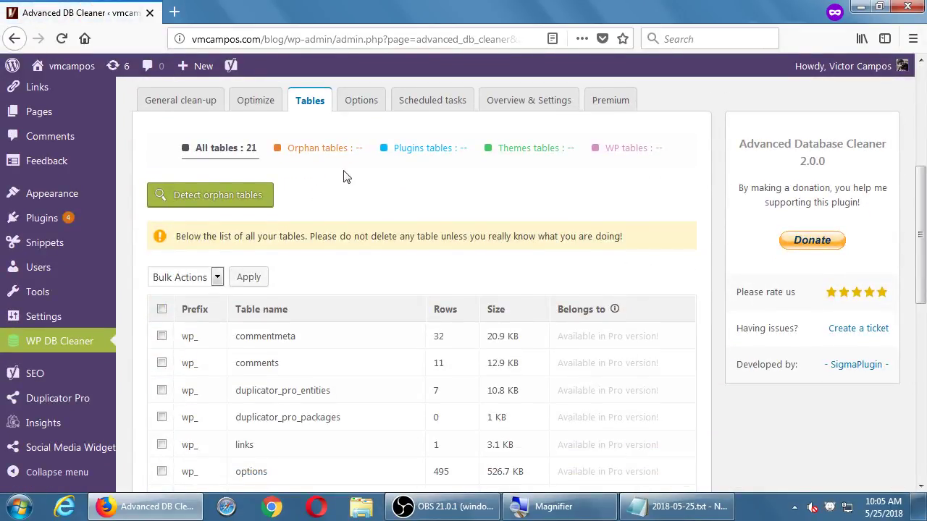
pyautogui.scroll(-2, 352, 192)
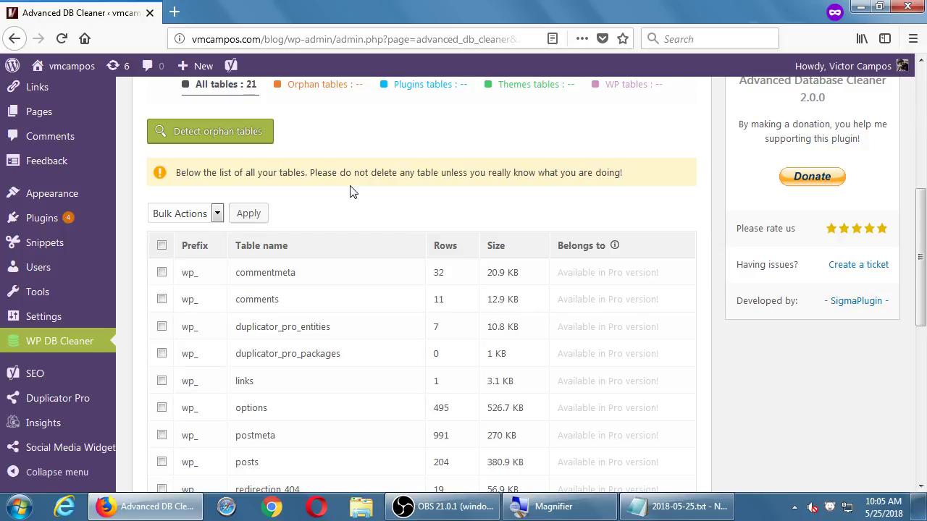
pyautogui.scroll(3, 350, 191)
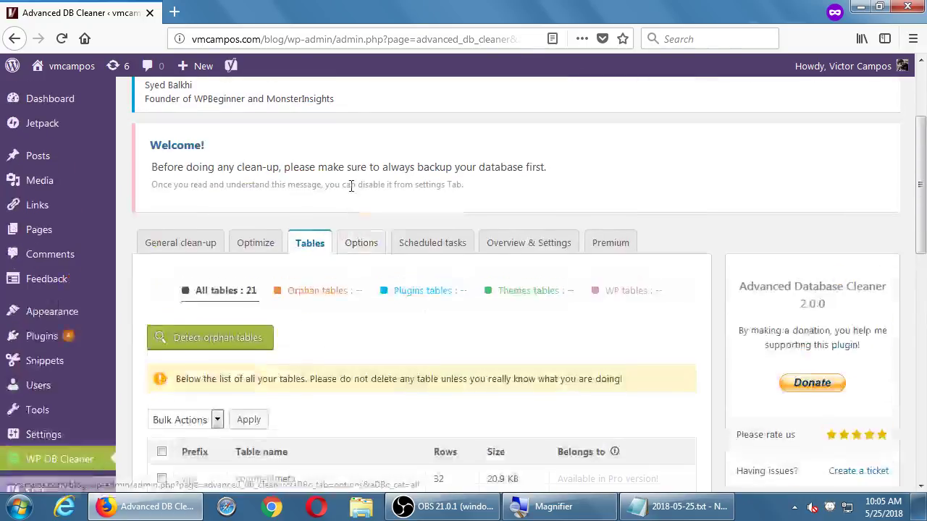
pyautogui.click(177, 243)
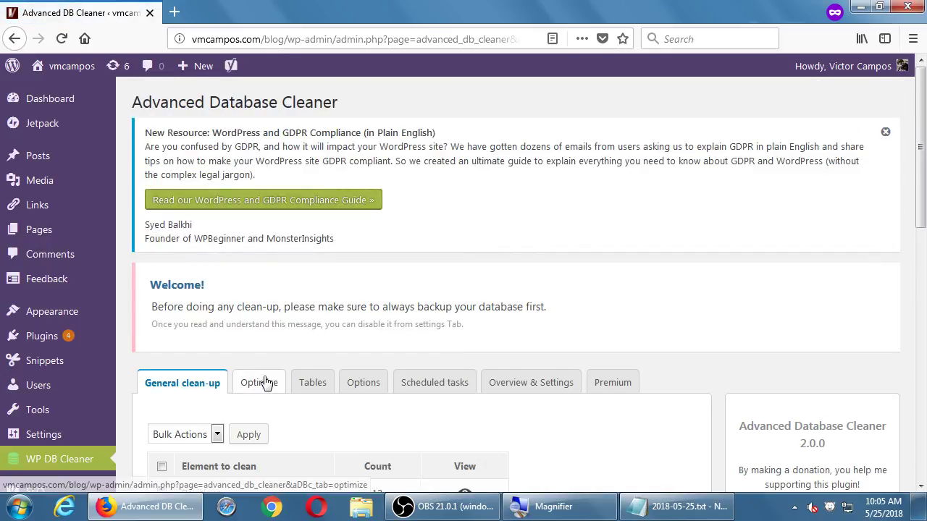
# - Look through the cleaner's Optimize and Premium sections, and return to the General clean-up list of elements
pyautogui.click(262, 382)
pyautogui.click(623, 386)
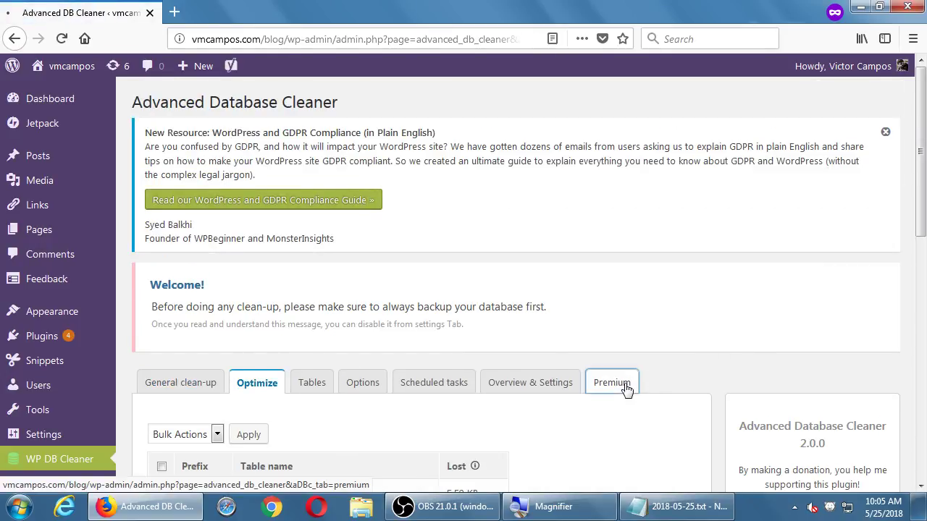
pyautogui.scroll(-5, 691, 368)
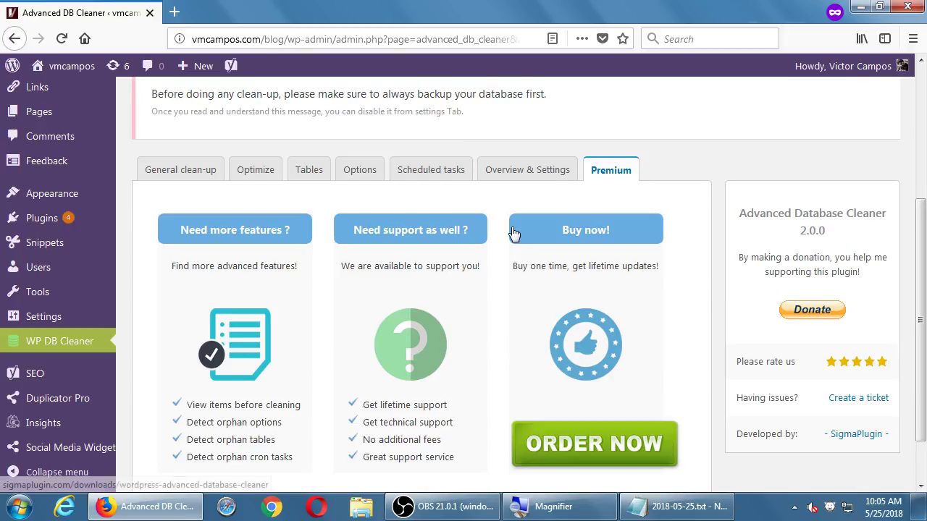
pyautogui.click(206, 176)
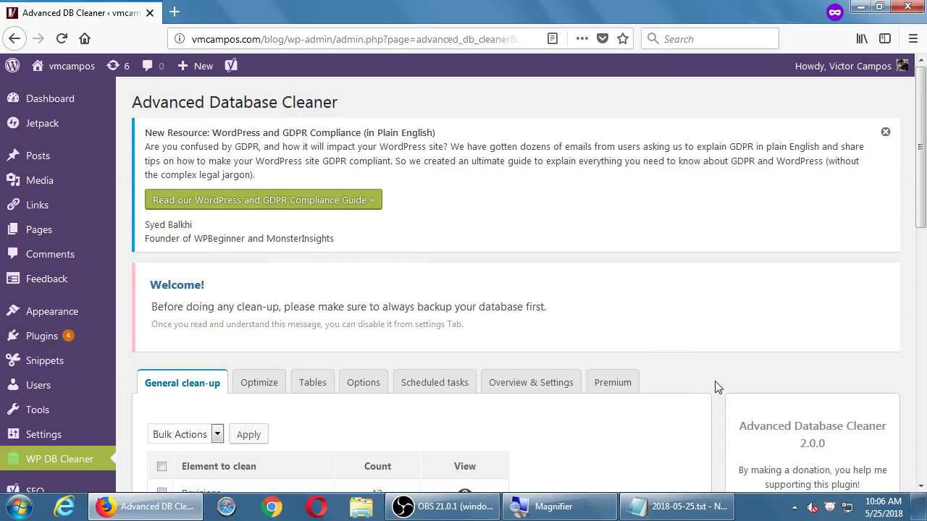
pyautogui.scroll(-5, 715, 387)
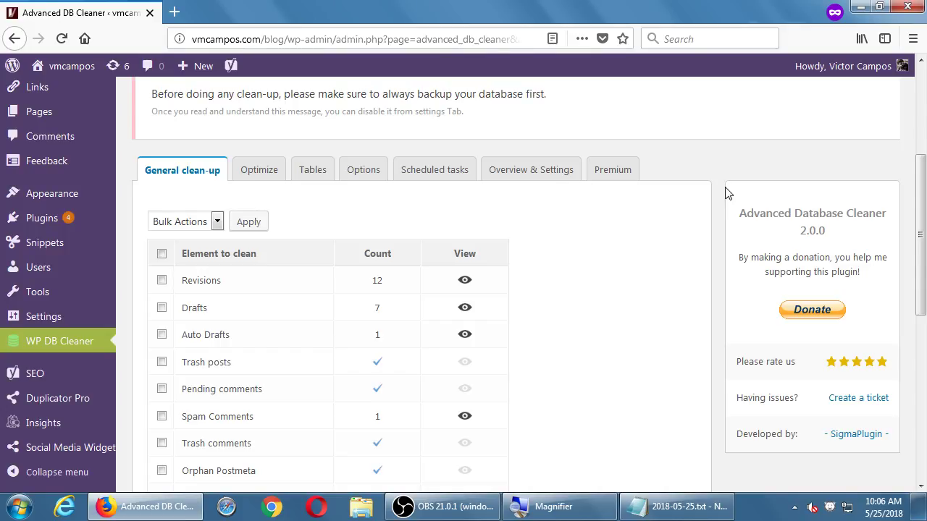
# - Switch to the Notepad notes and add the description "- Make a perfect copy of your site." beside Duplicator
pyautogui.click(681, 506)
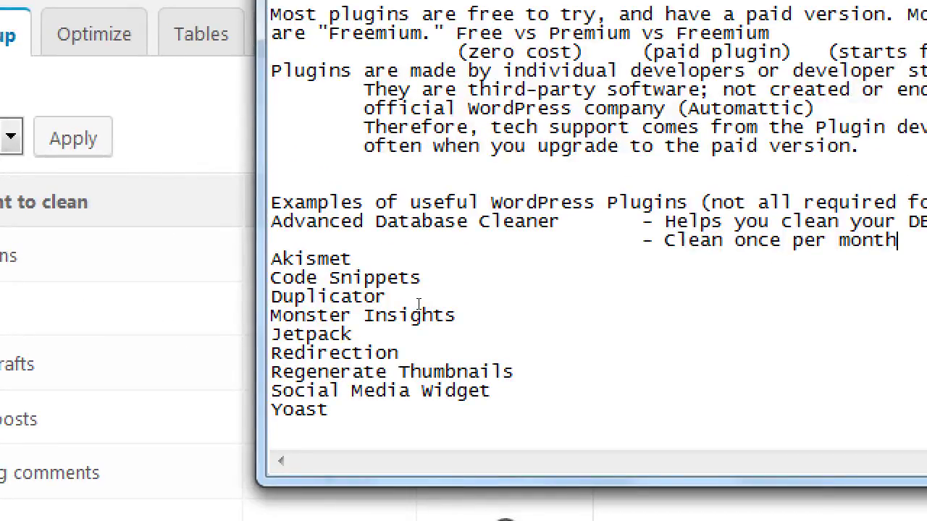
pyautogui.doubleClick(407, 303)
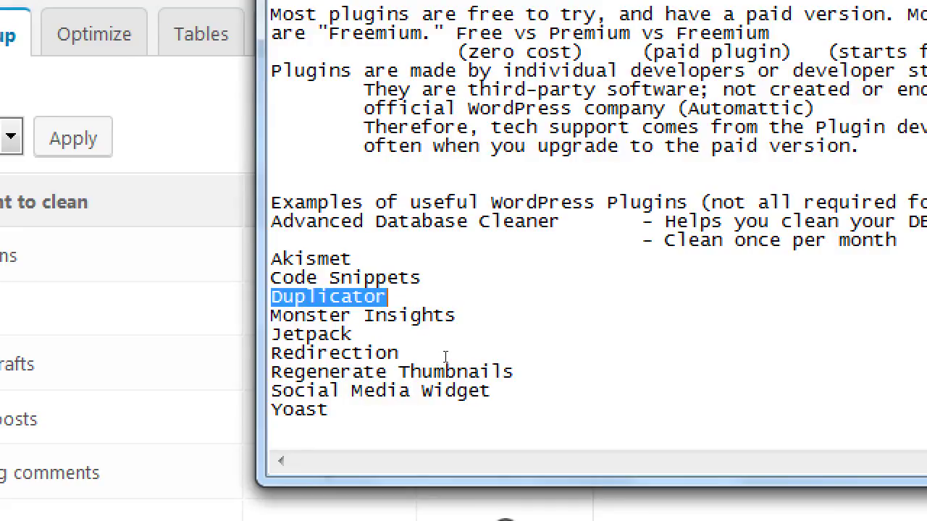
pyautogui.press('End')
pyautogui.press('Tab')
pyautogui.write('- ')
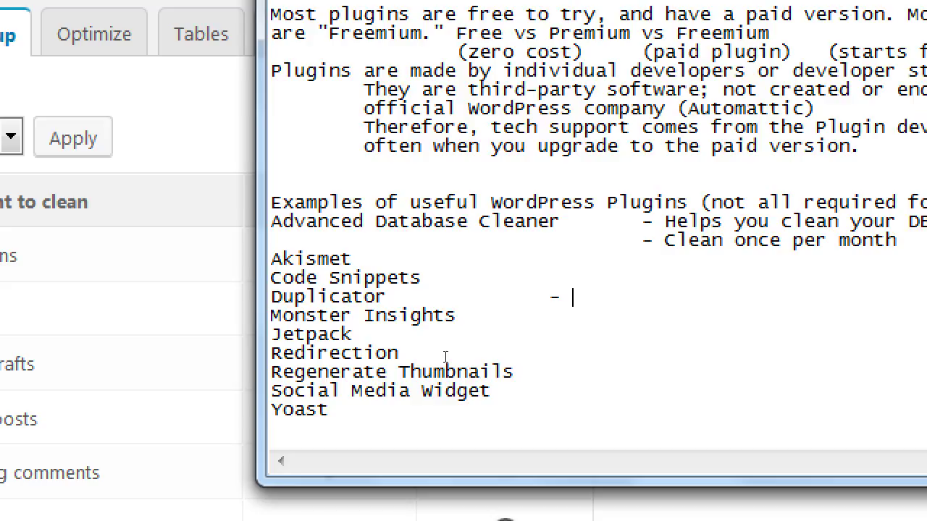
pyautogui.write('Make a p')
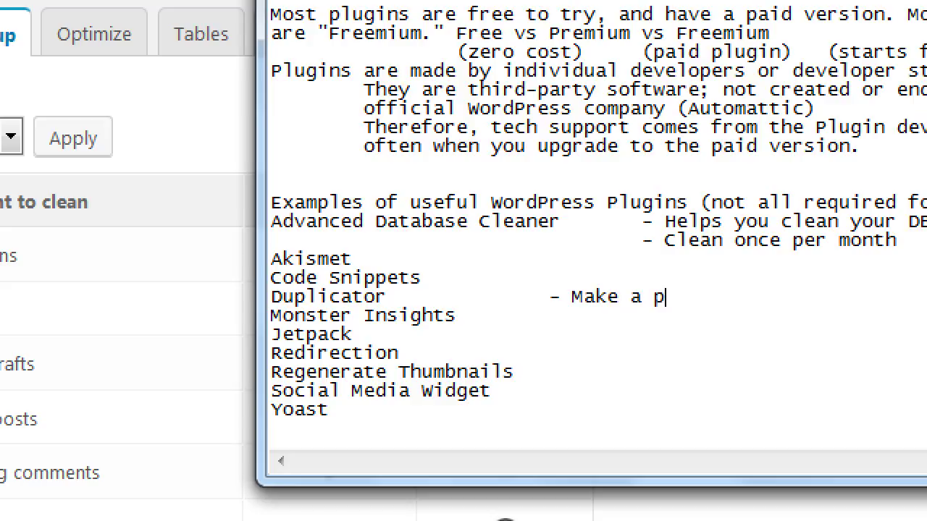
pyautogui.write('erfect copy')
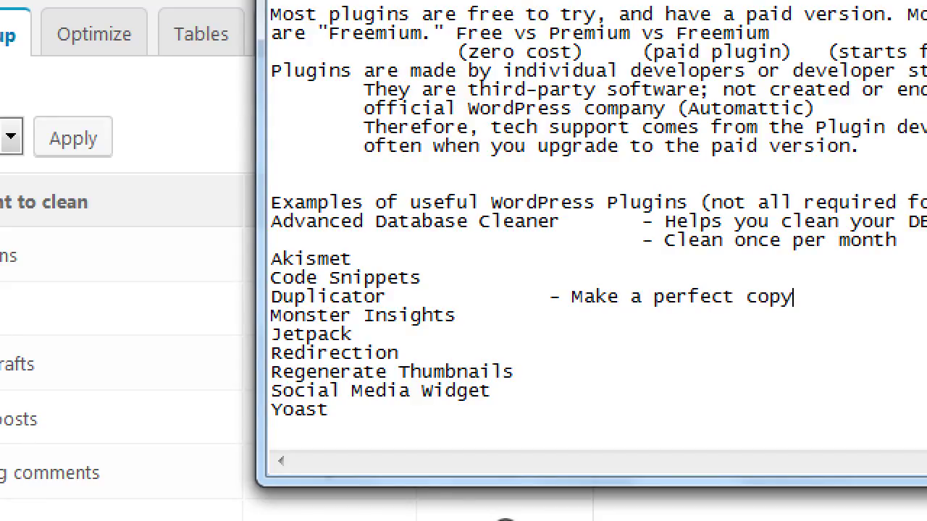
pyautogui.write(' of your sit')
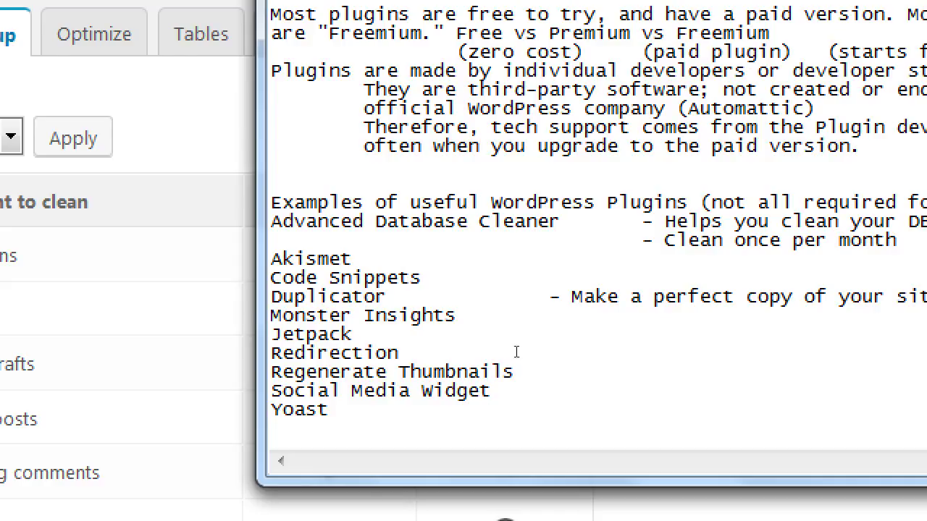
pyautogui.write('e')
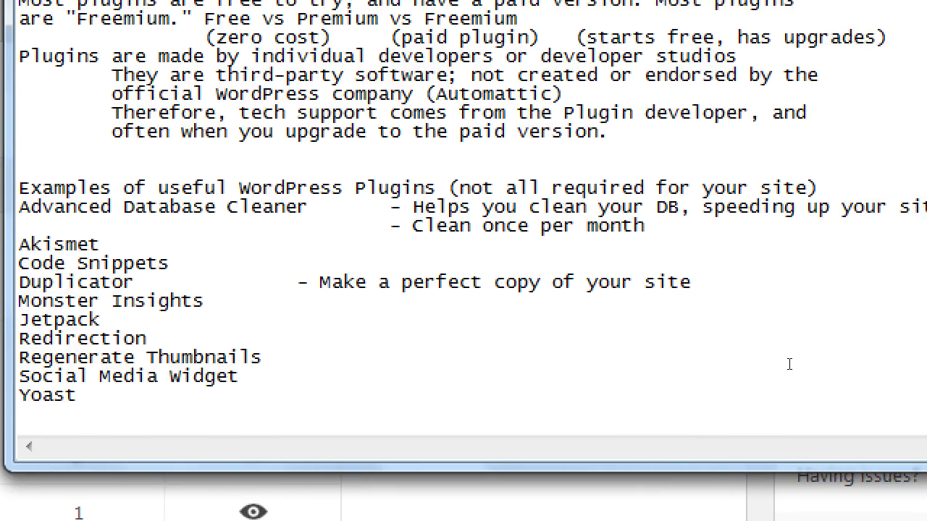
pyautogui.write('.')
# - Add an aligned second line under the Duplicator description reading "- Used for backups and/or migration."
pyautogui.press('Return')
pyautogui.press('Tab')
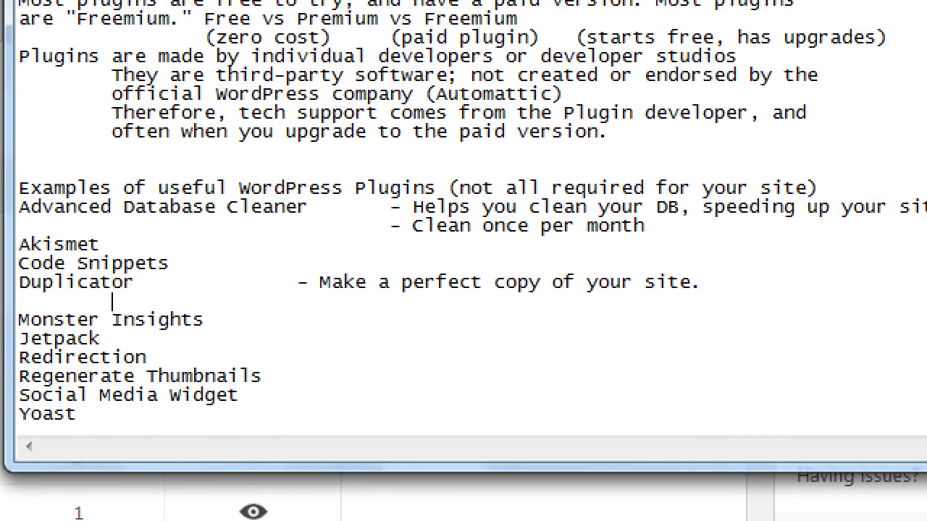
pyautogui.press('Tab')
pyautogui.press('Tab')
pyautogui.write('- Used fo')
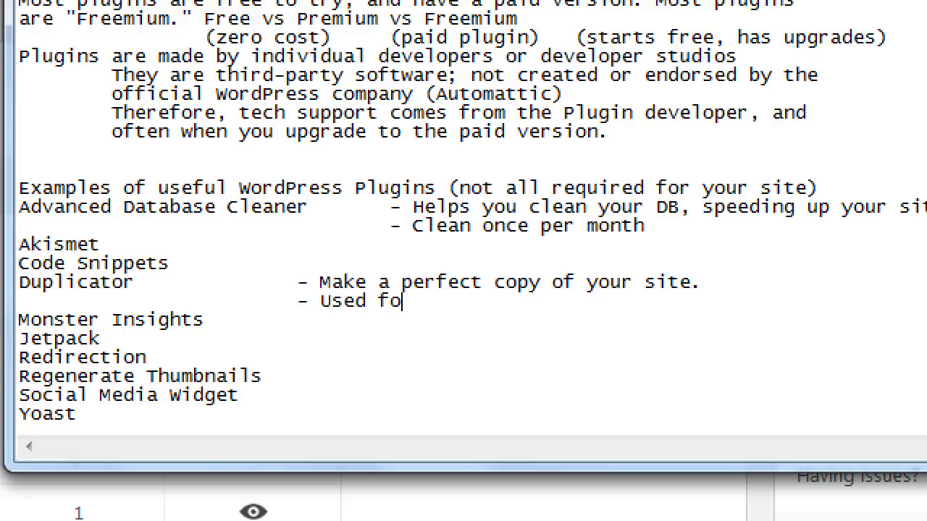
pyautogui.write('r backups and/o')
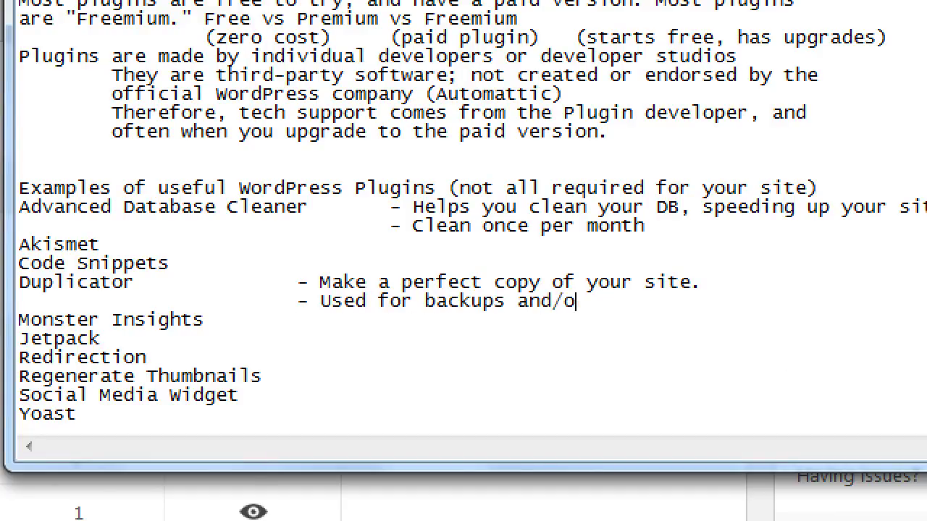
pyautogui.write('r migratio')
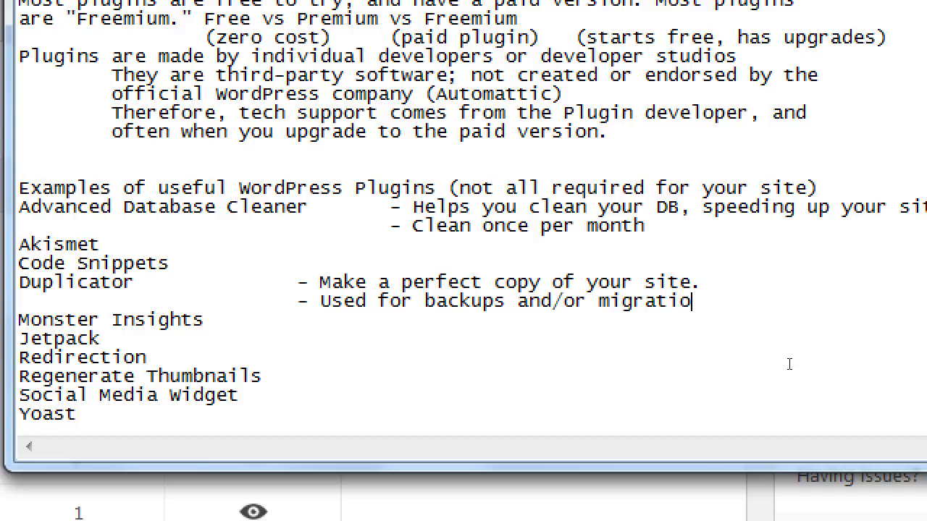
pyautogui.write('n.')
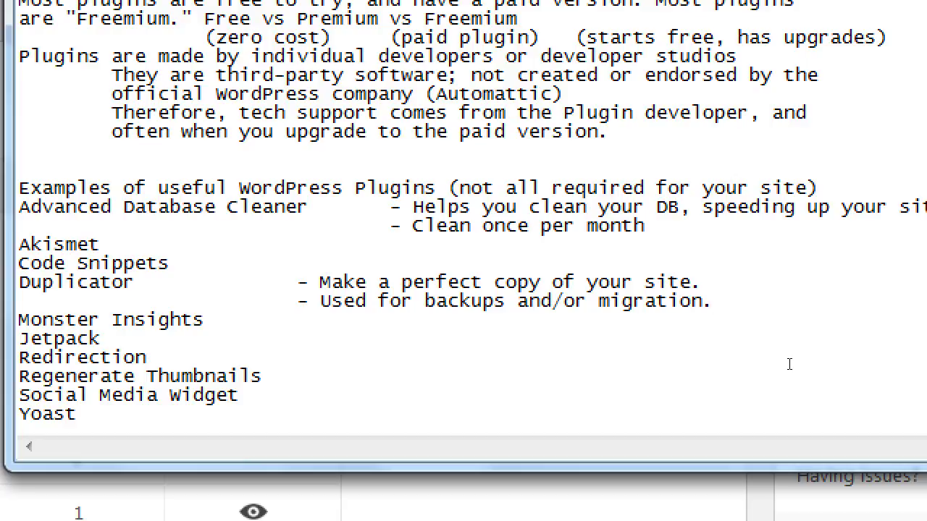
# - Add a third aligned Duplicator line reading "- Recommendation: get Pro. $39"
pyautogui.press('Return')
pyautogui.press('Tab')
pyautogui.press('Tab')
pyautogui.press('Tab')
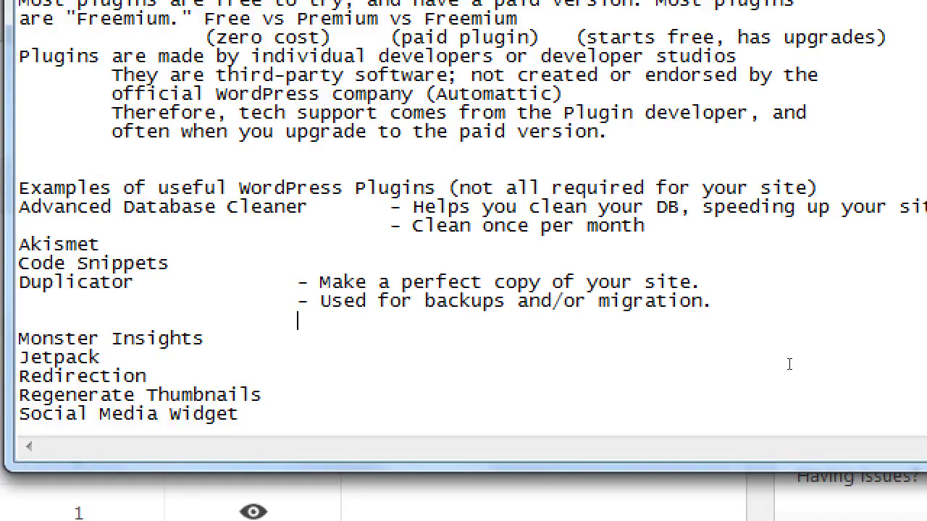
pyautogui.write('- Recommednation')
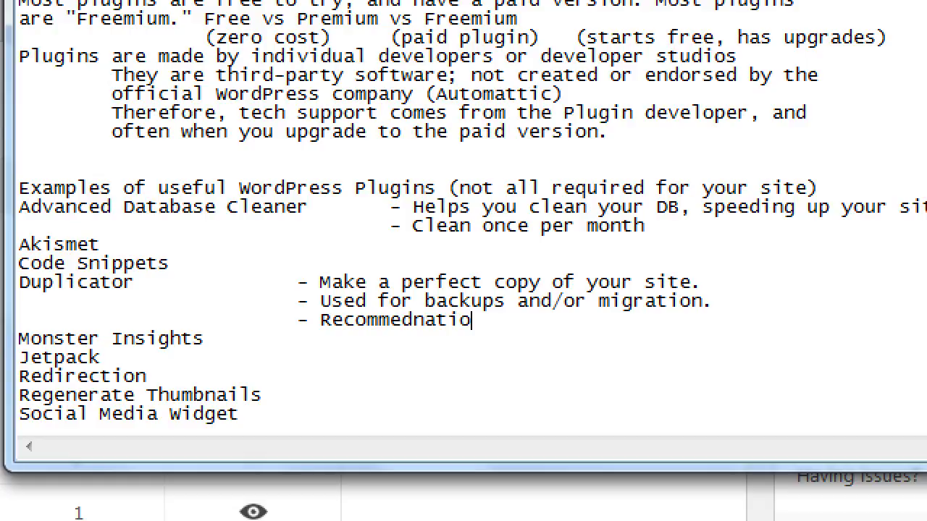
pyautogui.press('BackSpace')
pyautogui.press('BackSpace')
pyautogui.press('BackSpace')
pyautogui.press('BackSpace')
pyautogui.press('BackSpace')
pyautogui.press('BackSpace')
pyautogui.press('BackSpace')
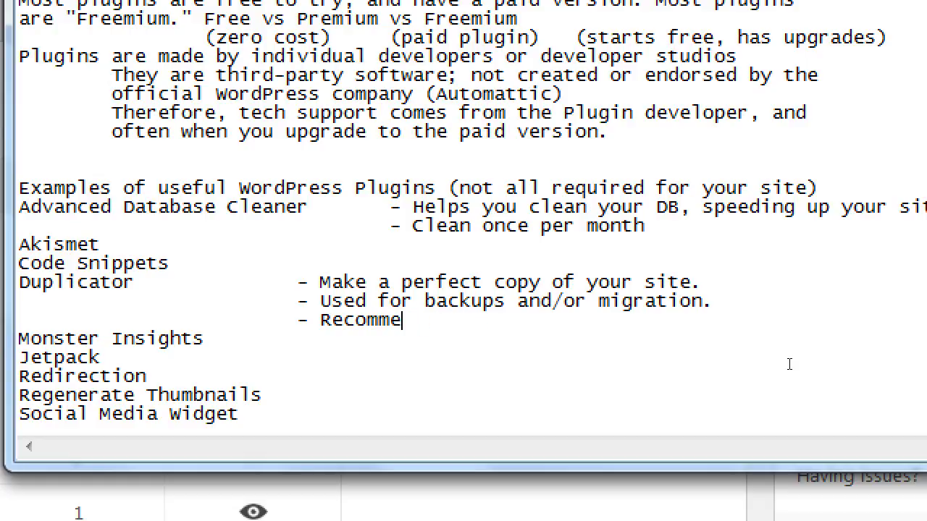
pyautogui.write('ndation: ')
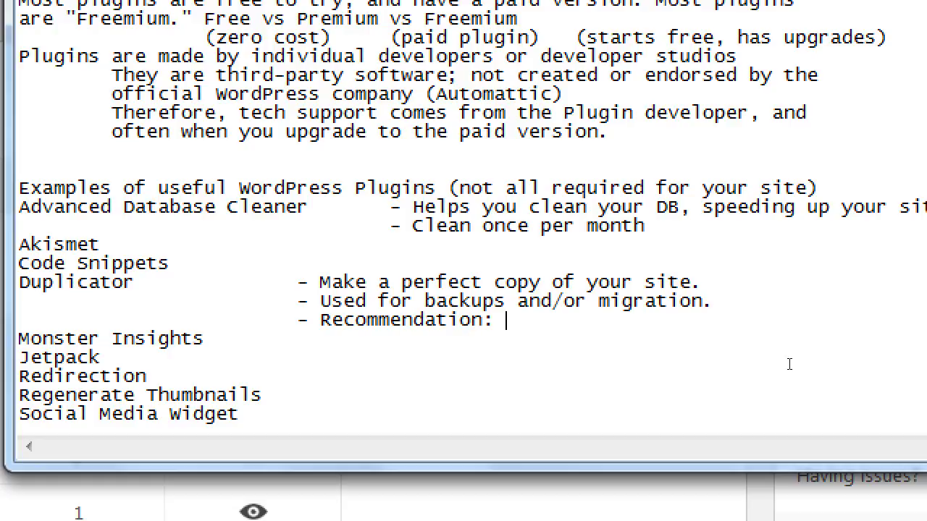
pyautogui.write('get Pro. ')
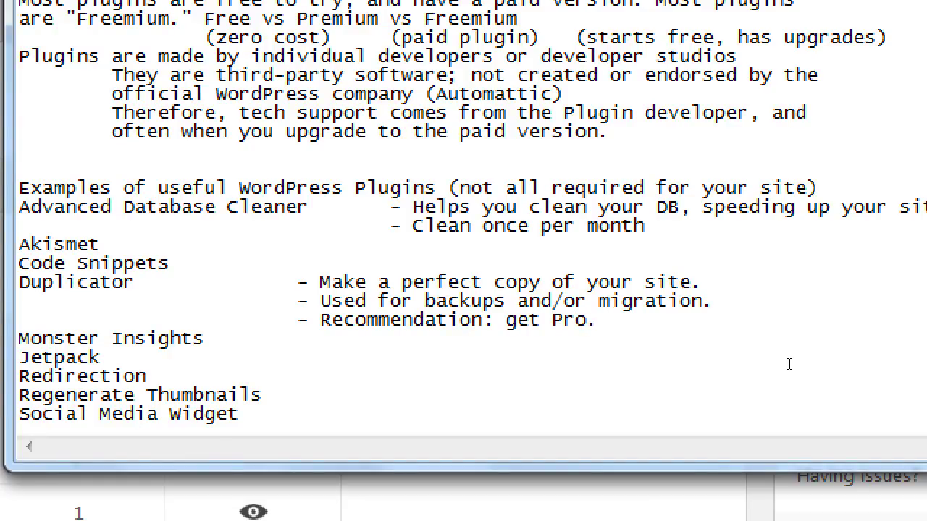
pyautogui.write('$39')
# - Add a fourth aligned Duplicator line reading "- Because can be set on a schedule, also backups up"
pyautogui.press('Return')
pyautogui.press('Tab')
pyautogui.press('Tab')
pyautogui.press('Tab')
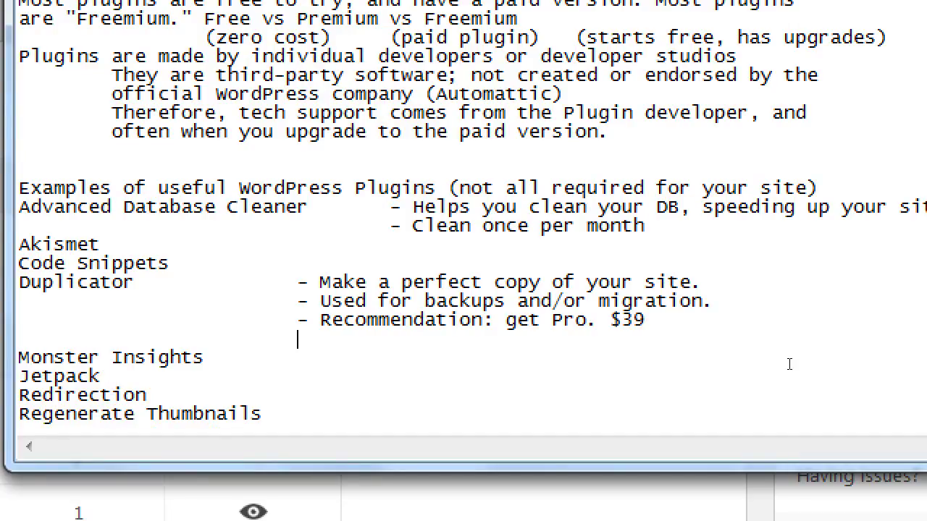
pyautogui.write('- Because can')
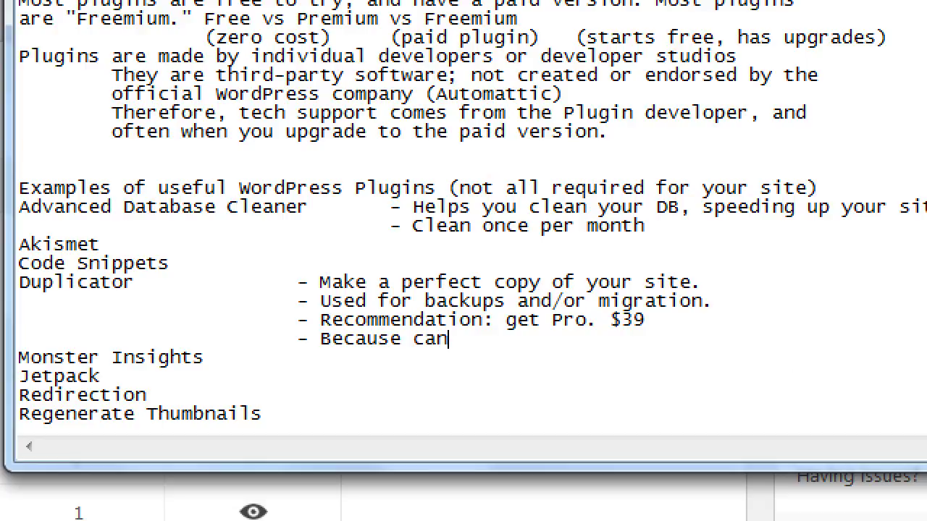
pyautogui.write(' be set on s sch')
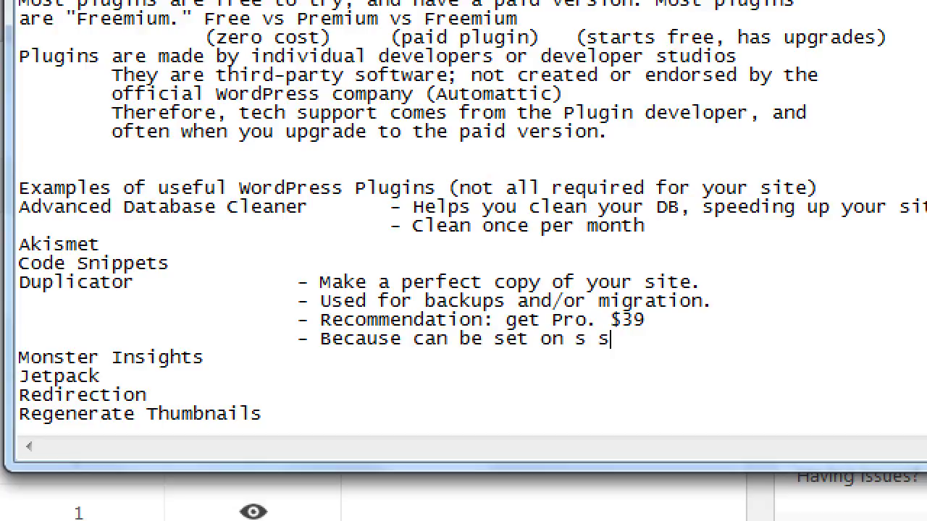
pyautogui.press('BackSpace')
pyautogui.press('BackSpace')
pyautogui.press('BackSpace')
pyautogui.press('BackSpace')
pyautogui.write('a scheduled')
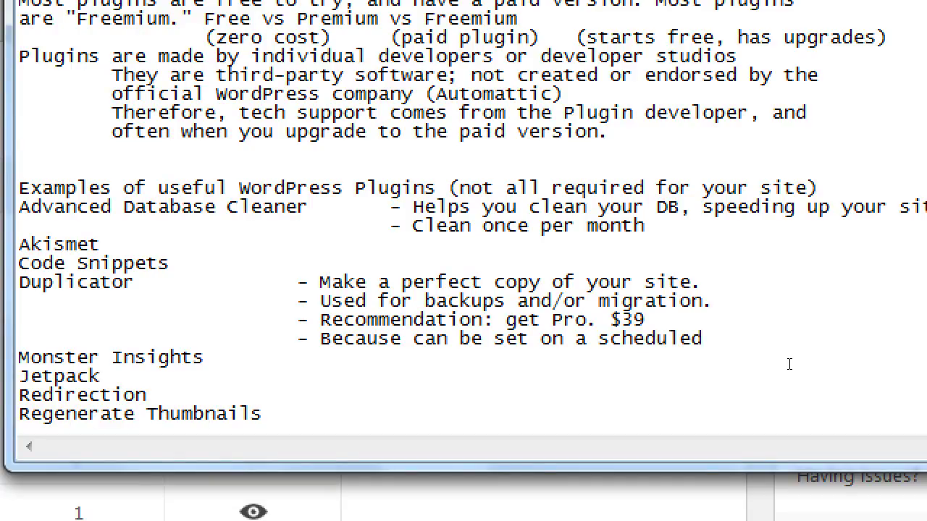
pyautogui.press('BackSpace')
pyautogui.write(', also backups up')
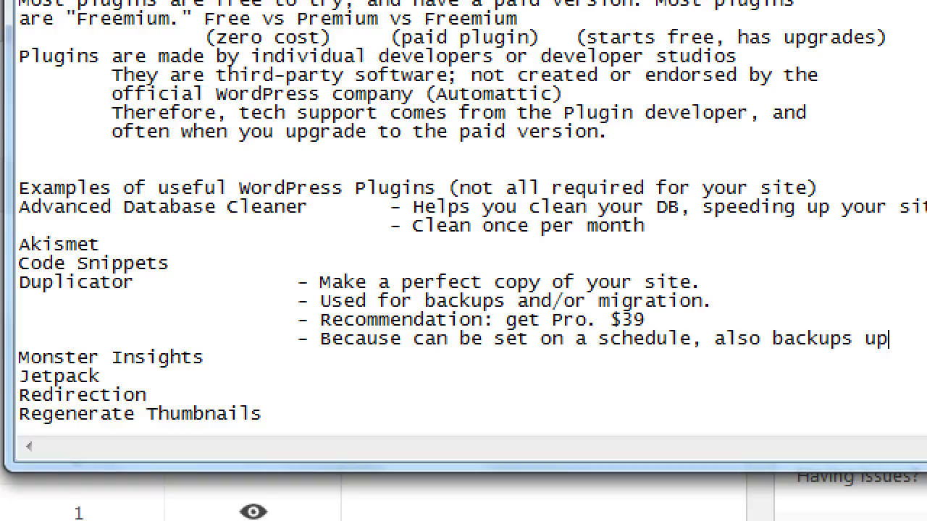
# - Continue the schedule note on a new aligned line with "to external Cloud Services"
pyautogui.press('Return')
pyautogui.press('Tab')
pyautogui.press('Tab')
pyautogui.press('Tab')
pyautogui.write('to ')
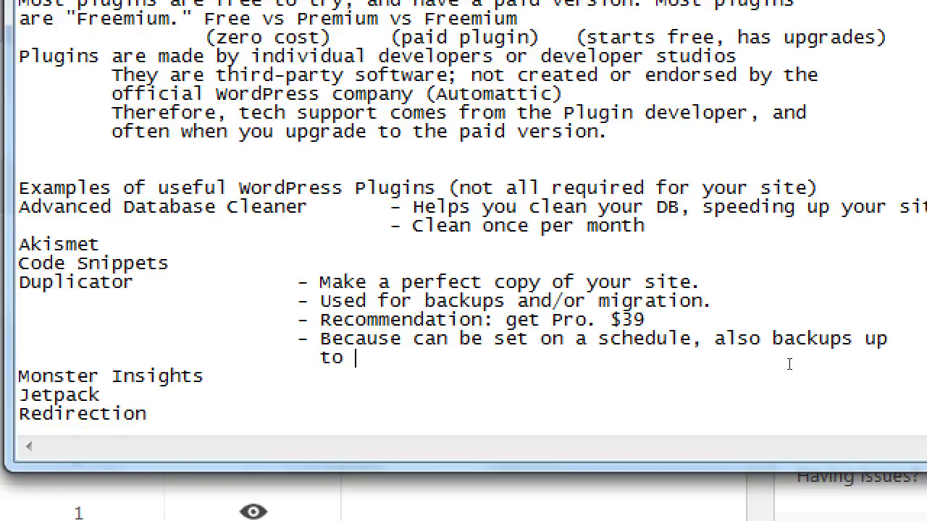
pyautogui.write('external ')
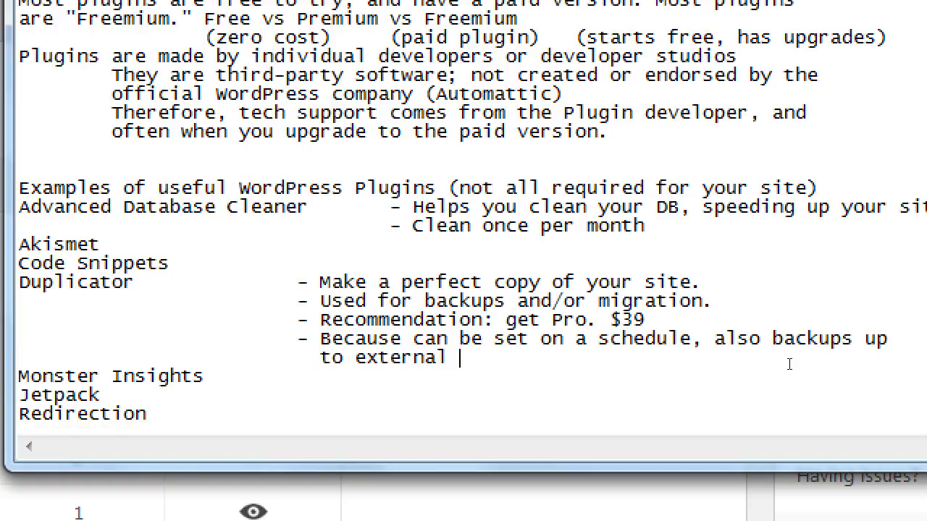
pyautogui.write('Cloud Sevice')
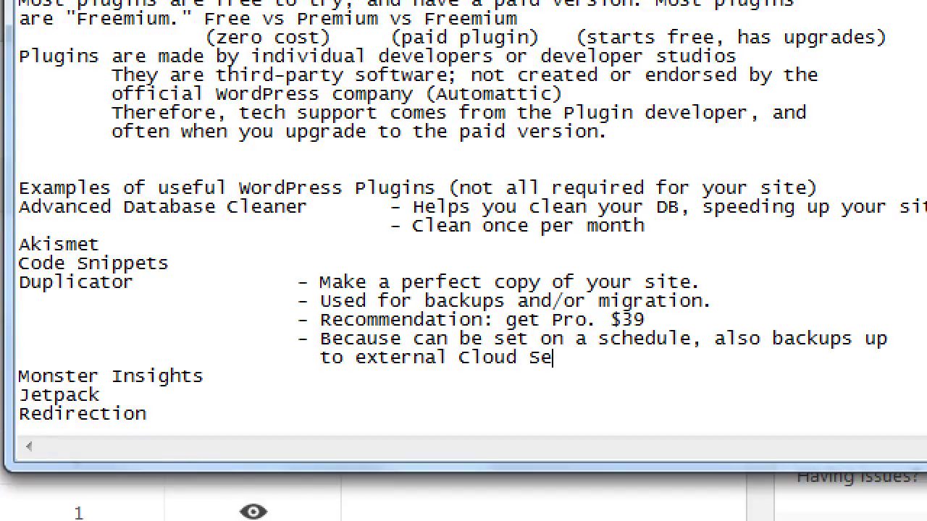
pyautogui.press('BackSpace')
pyautogui.press('BackSpace')
pyautogui.press('BackSpace')
pyautogui.press('BackSpace')
pyautogui.write('rvices')
# - Add the line "Cloud Services: Online storage" at the very end of the notes
pyautogui.hotkey('ctrl', 'End')
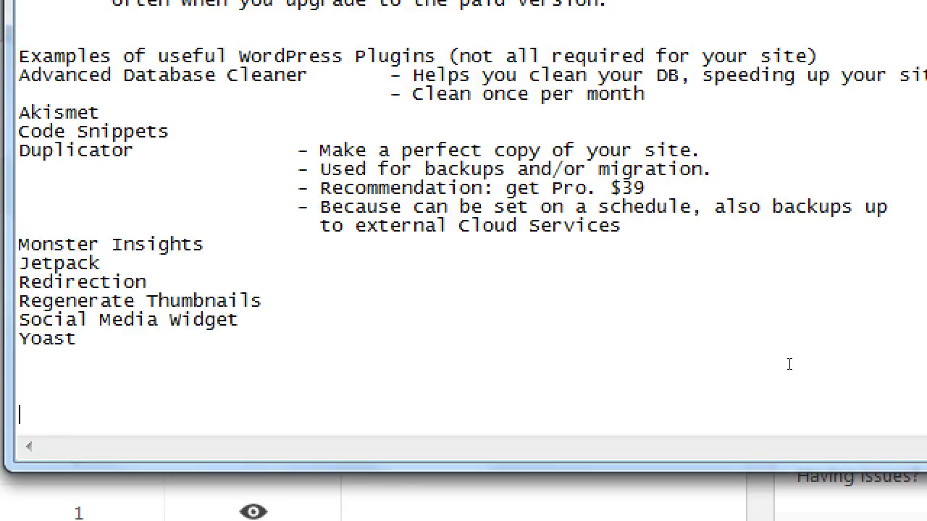
pyautogui.write('Cloude Driv')
pyautogui.write('e')
pyautogui.press('BackSpace')
pyautogui.press('BackSpace')
pyautogui.press('BackSpace')
pyautogui.press('BackSpace')
pyautogui.press('BackSpace')
pyautogui.press('BackSpace')
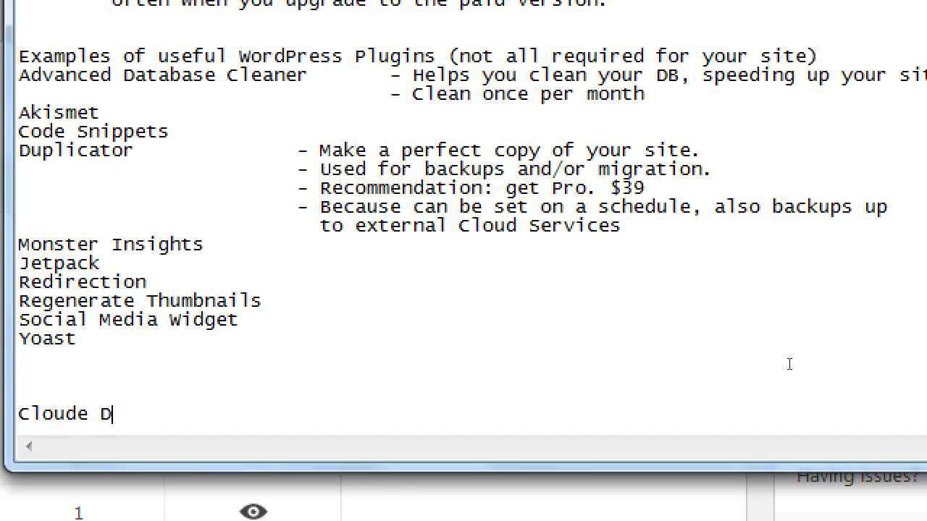
pyautogui.write('Services')
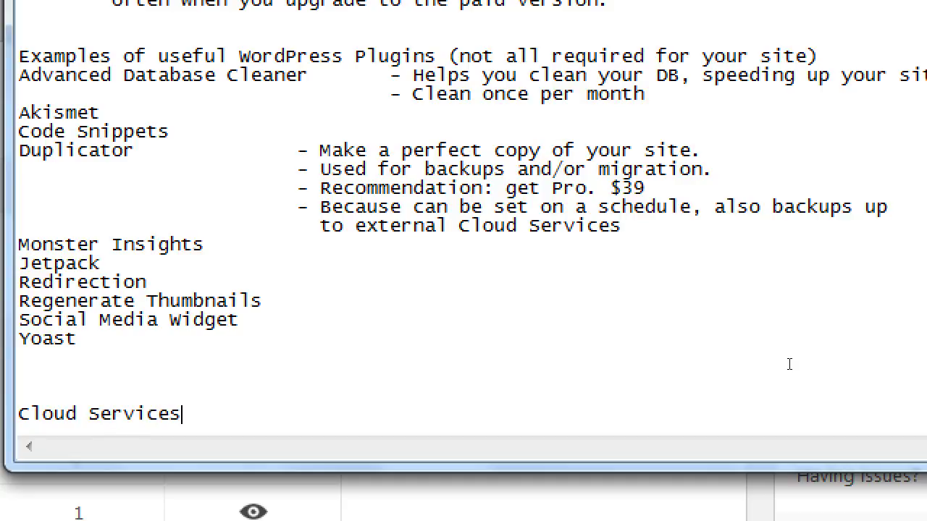
pyautogui.write(': Online storage')
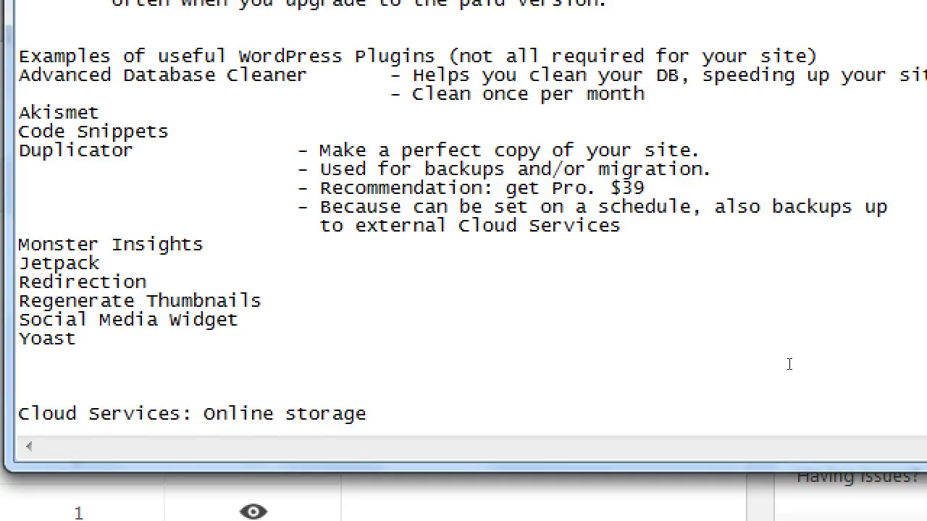
# - Add an indented line under Cloud Services listing "Dropbox, Google Drive, One Drive, iCloud"
pyautogui.press('Return')
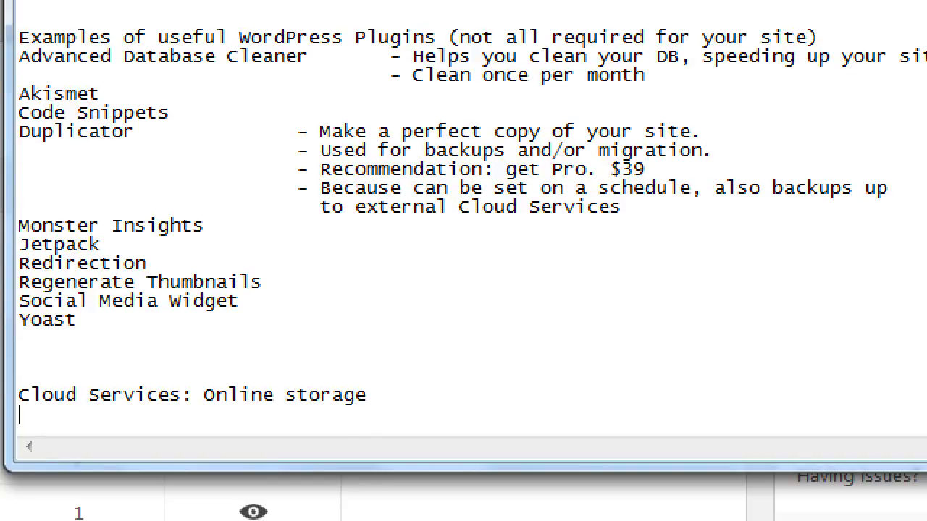
pyautogui.press('Tab')
pyautogui.write('Dropbx')
pyautogui.press('BackSpace')
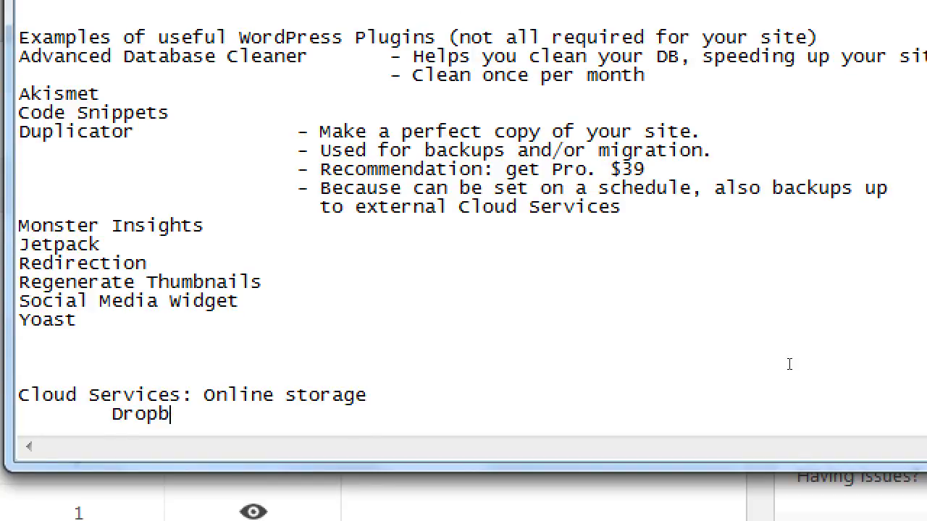
pyautogui.write('ox, Google Drive, One d')
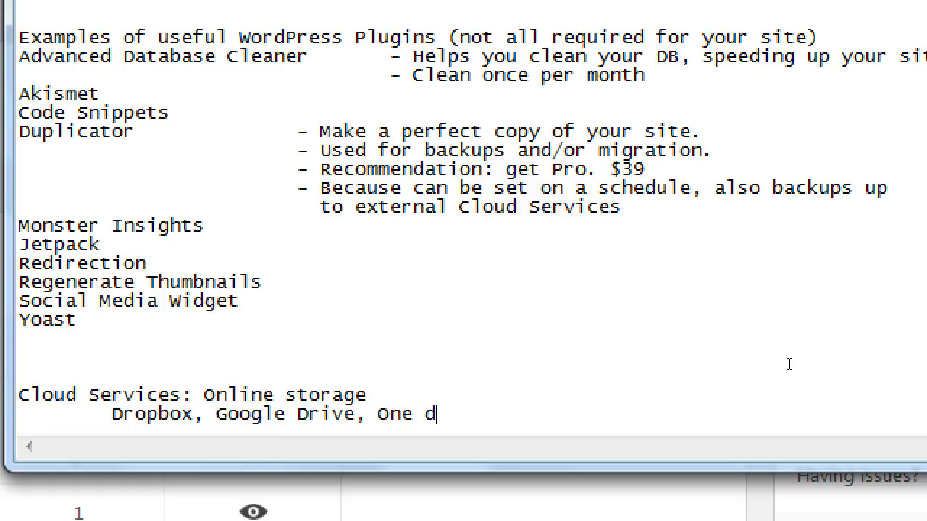
pyautogui.press('BackSpace')
pyautogui.write('Drive, One Drive,iCloud')
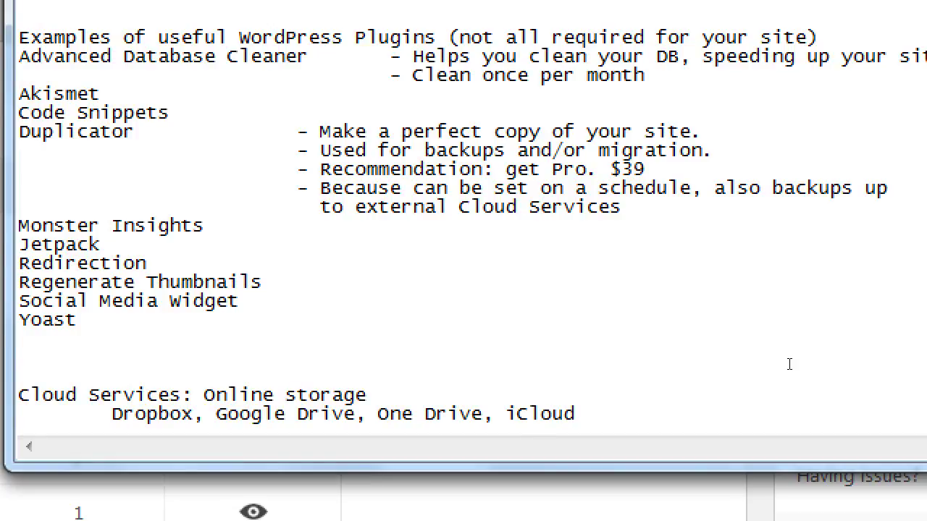
# - Put a comma after iCloud and join "One Drive" into the single word "OneDrive"
pyautogui.write(',')
pyautogui.press('Left')
pyautogui.press('Left')
pyautogui.press('Left')
pyautogui.press('Left')
pyautogui.press('Left')
pyautogui.press('BackSpace')
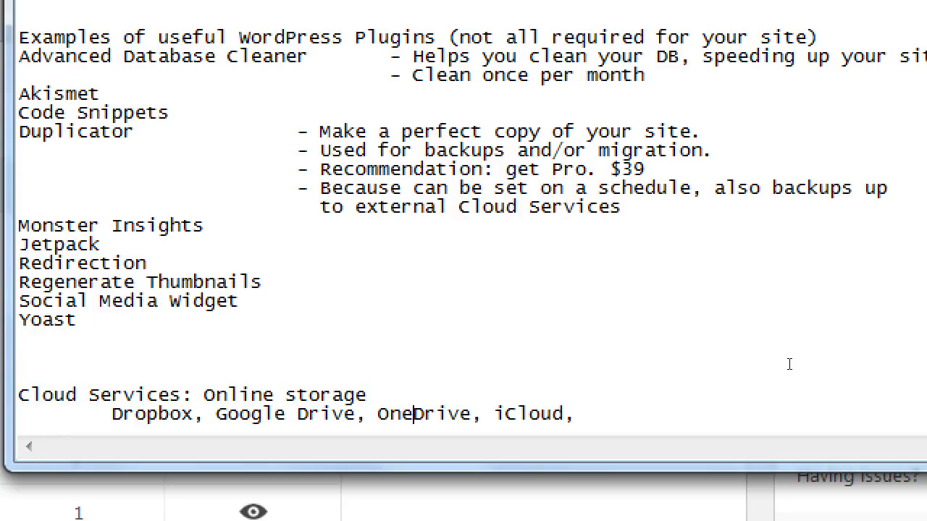
# - Highlight OneDrive in the cloud services list, and remove the trailing comma after iCloud
pyautogui.press('Right')
pyautogui.press('Right')
pyautogui.press('Right')
pyautogui.press('Right')
pyautogui.press('Right')
pyautogui.hotkey('ctrl', 'shift', 'Left')
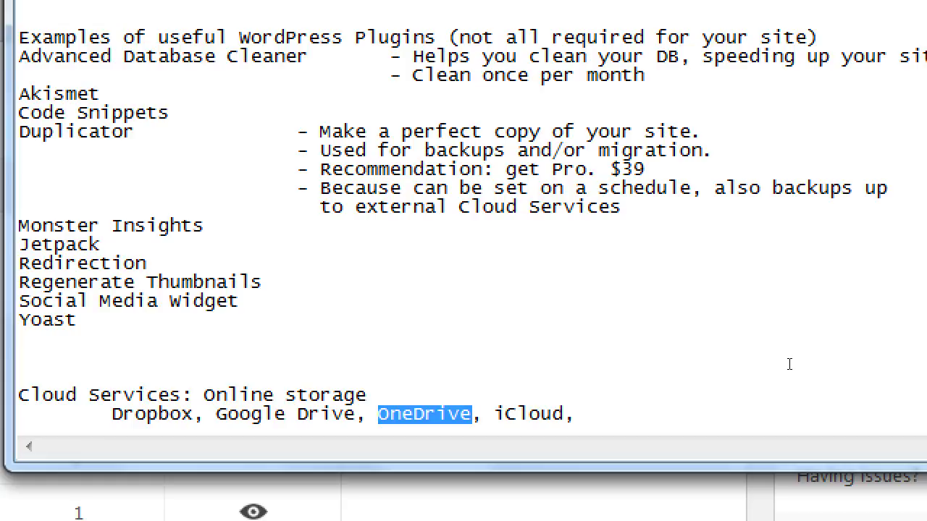
pyautogui.press('End')
pyautogui.press('BackSpace')
pyautogui.press('BackSpace')
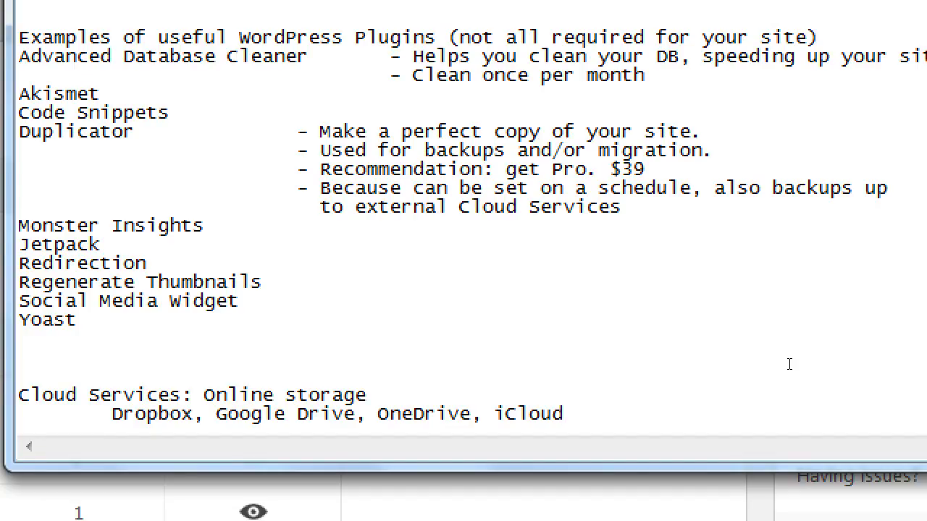
# - Add the indented line "Use it to backup your files" below the list of cloud services
pyautogui.press('Return')
pyautogui.press('Tab')
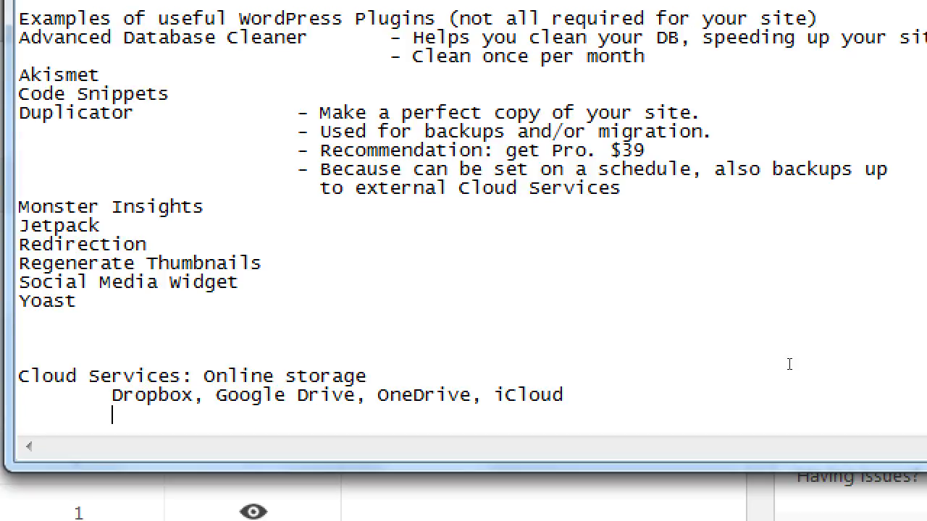
pyautogui.write('Y')
pyautogui.press('BackSpace')
pyautogui.write('Use it to backup your fi')
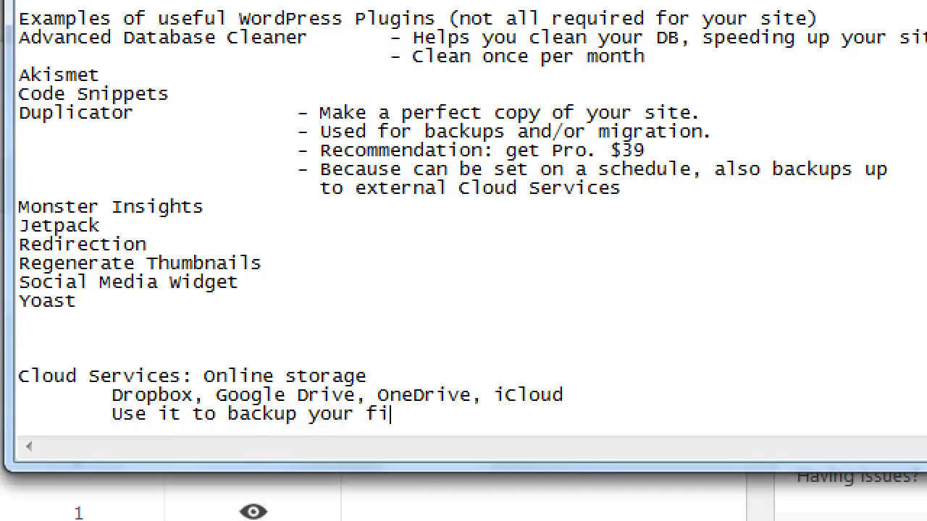
pyautogui.write('les')
# - Add another indented line reading "Use it share files to other people" at the end of the notes
pyautogui.press('Return')
pyautogui.press('Tab')
pyautogui.write('Use ')
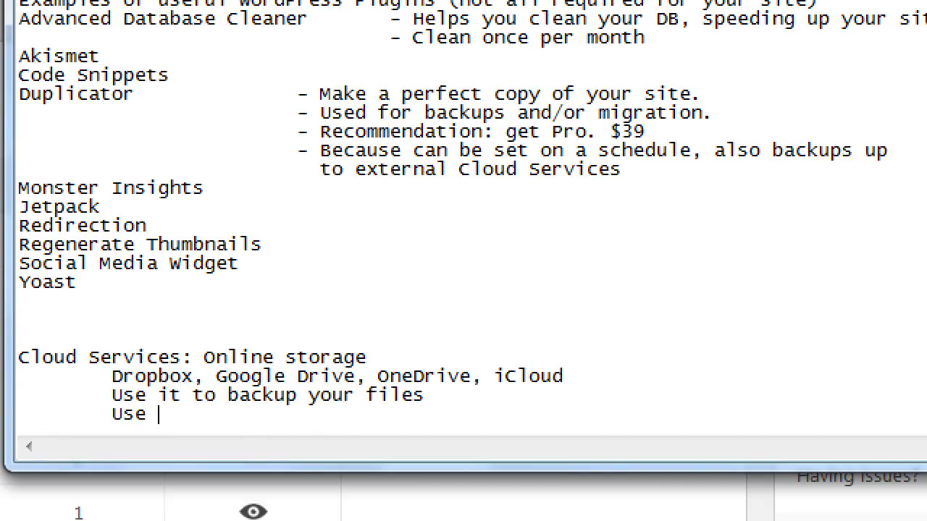
pyautogui.write('it share files to')
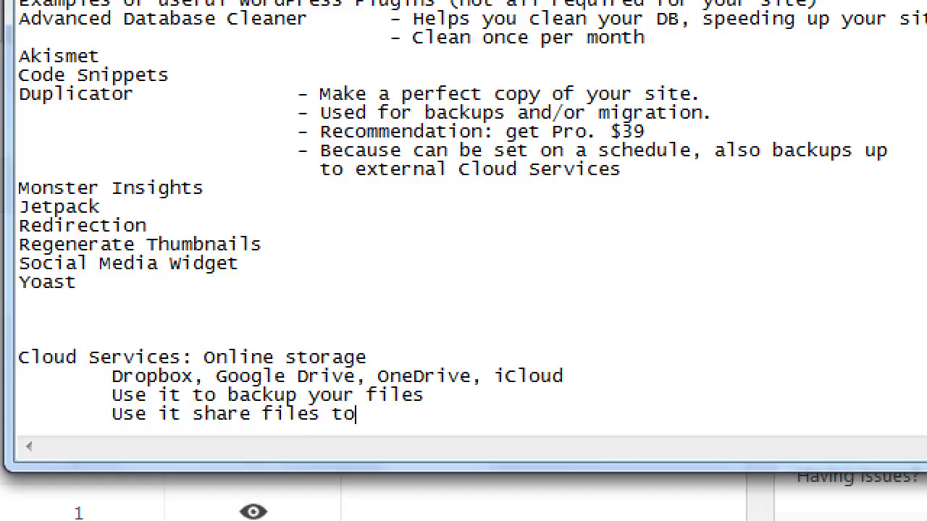
pyautogui.write(' other pe')
pyautogui.press('BackSpace')
pyautogui.write('p')
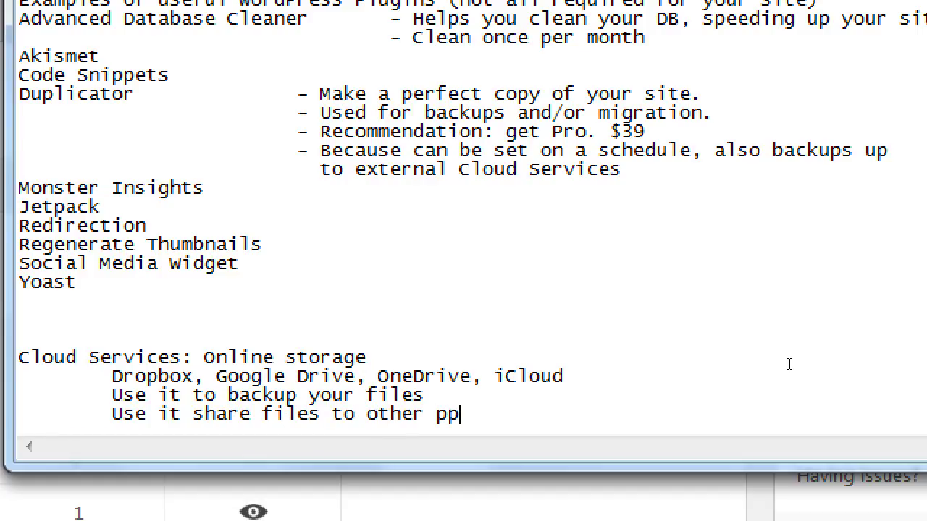
pyautogui.write('o')
pyautogui.press('BackSpace')
pyautogui.press('BackSpace')
pyautogui.write('op')
pyautogui.press('BackSpace')
pyautogui.write('epl')
pyautogui.press('BackSpace')
pyautogui.press('BackSpace')
pyautogui.press('BackSpace')
pyautogui.press('BackSpace')
pyautogui.write('eople')
# - Highlight iCloud in the line listing the cloud services
pyautogui.press('Up')
pyautogui.press('Up')
pyautogui.press('Right')
pyautogui.press('Right')
pyautogui.press('Right')
pyautogui.press('Right')
pyautogui.press('Right')
pyautogui.press('Right')
pyautogui.press('Left')
pyautogui.press('Left')
pyautogui.press('Left')
pyautogui.press('Left')
pyautogui.press('Left')
pyautogui.press('Left')
pyautogui.press('Left')
pyautogui.press('Right')
pyautogui.press('Right')
pyautogui.press('Right')
pyautogui.press('Right')
pyautogui.press('Right')
pyautogui.press('Right')
pyautogui.press('Right')
pyautogui.press('Right')
pyautogui.press('Left')
pyautogui.hotkey('shift', 'End')
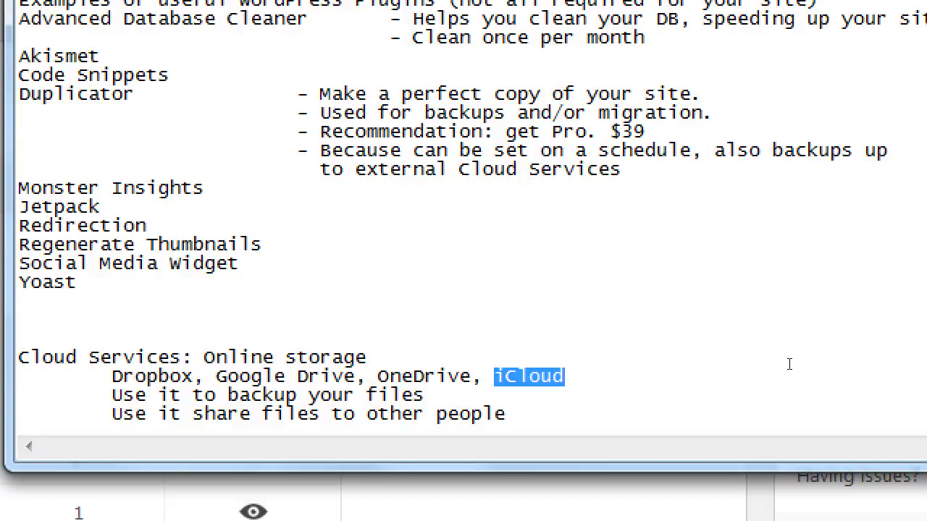
# - Highlight only the word OneDrive in the cloud services line
pyautogui.press('Left')
pyautogui.press('Left')
pyautogui.press('Left')
pyautogui.press('Left')
pyautogui.press('Left')
pyautogui.press('Left')
pyautogui.press('Left')
pyautogui.press('Left')
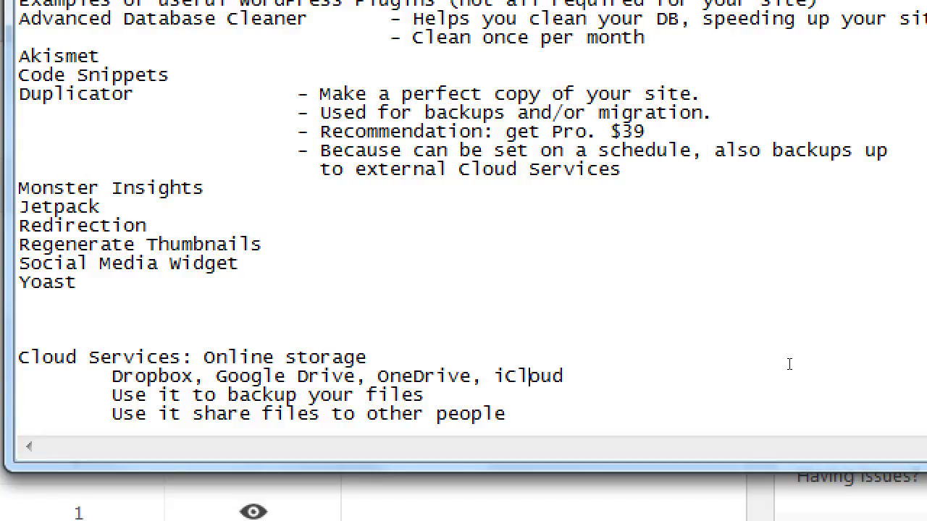
pyautogui.hotkey('ctrl', 'shift', 'Left')
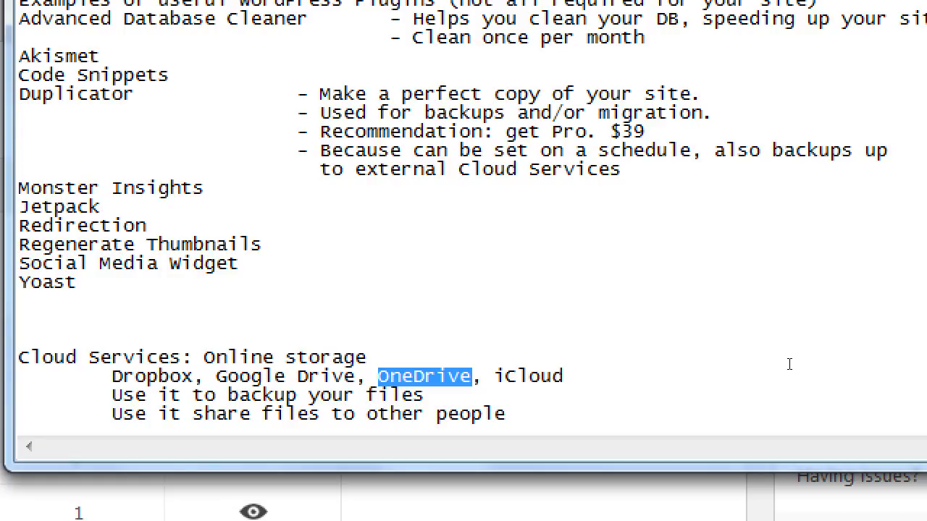
# - Highlight both words of Google Drive in the cloud services line
pyautogui.press('Left')
pyautogui.press('Left')
pyautogui.press('Left')
pyautogui.press('Left')
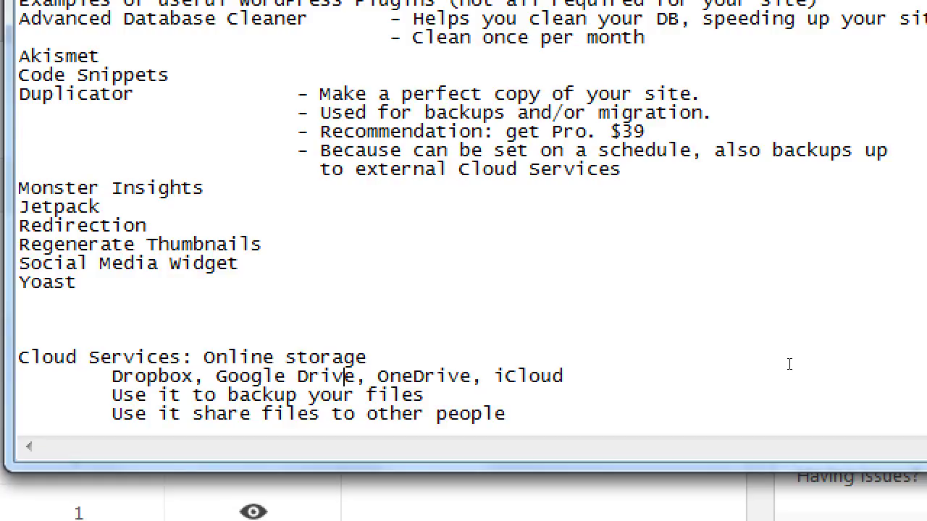
pyautogui.press('Right')
pyautogui.hotkey('ctrl', 'shift', 'Left')
pyautogui.hotkey('ctrl', 'shift', 'Left')
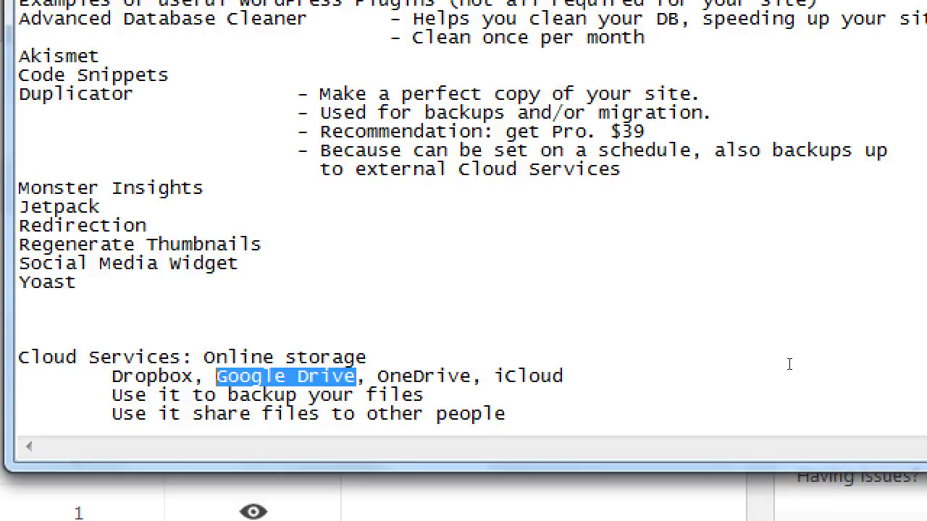
# - Highlight Dropbox in the cloud services line, and return to the end of the notes
pyautogui.press('Left')
pyautogui.press('Left')
pyautogui.press('Left')
pyautogui.press('Left')
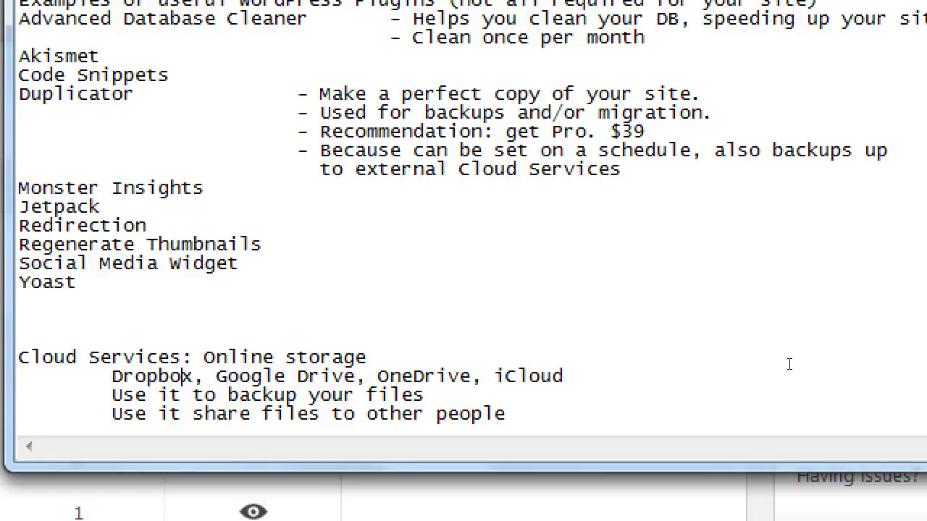
pyautogui.press('Right')
pyautogui.hotkey('ctrl', 'shift', 'Left')
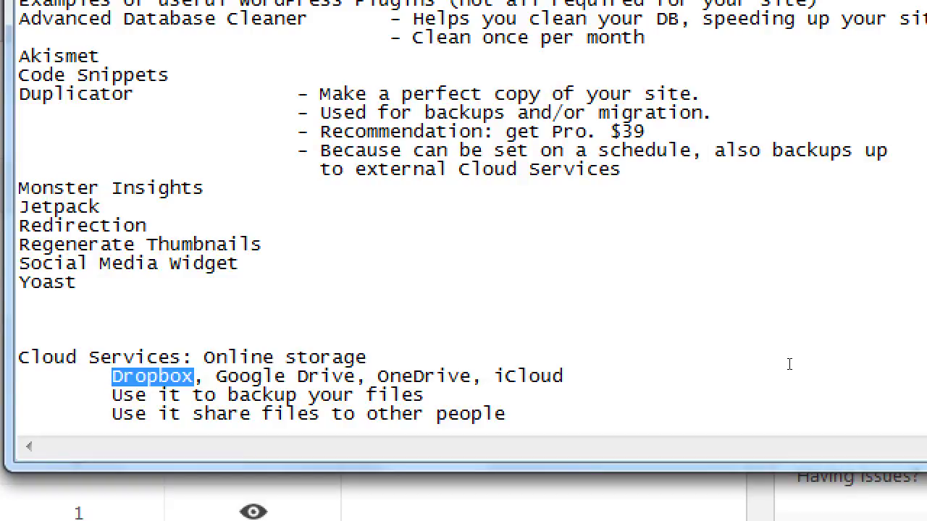
pyautogui.hotkey('ctrl', 'End')
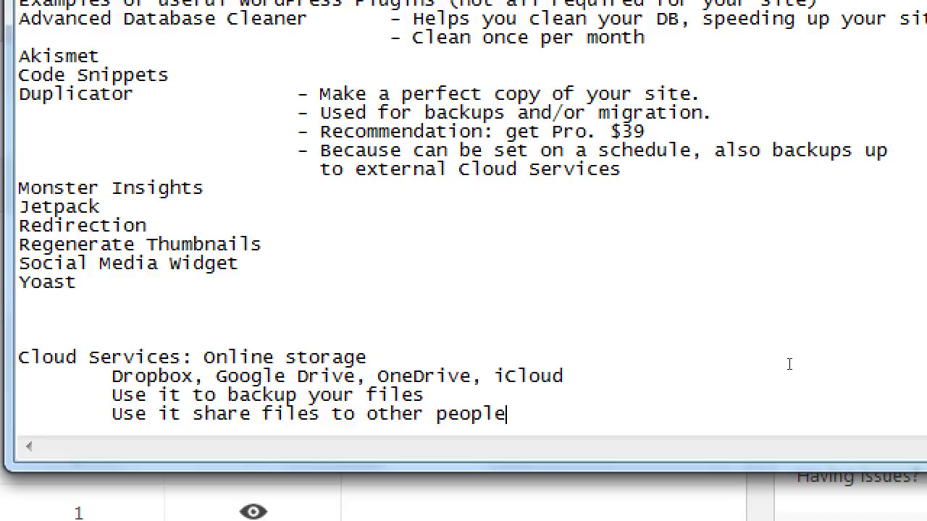
# - Highlight the cloud services line from its very beginning through the word Dropbox
pyautogui.press('Up')
pyautogui.press('Up')
pyautogui.press('Home')
pyautogui.hotkey('shift', 'Right')
pyautogui.hotkey('shift', 'Right')
pyautogui.hotkey('shift', 'Right')
pyautogui.hotkey('shift', 'Right')
pyautogui.hotkey('shift', 'Right')
pyautogui.hotkey('shift', 'Right')
pyautogui.hotkey('shift', 'Right')
pyautogui.hotkey('shift', 'Right')
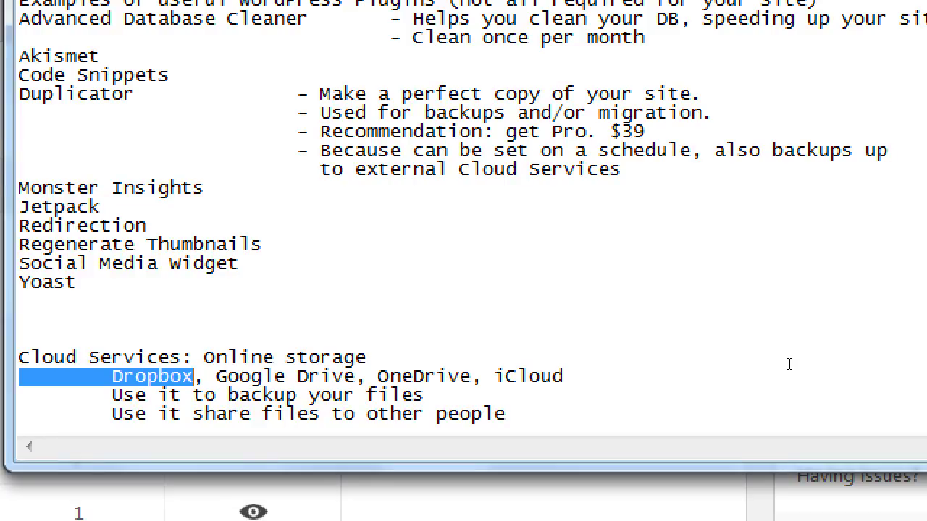
# - Append ", Box.net" to the end of the cloud services line
pyautogui.press('Left')
pyautogui.press('Home')
pyautogui.press('End')
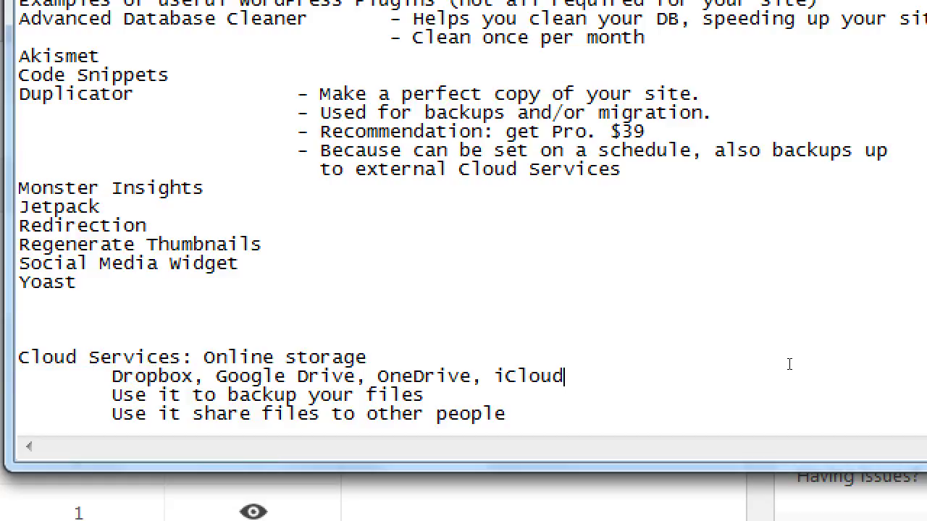
pyautogui.write(', Box.net')
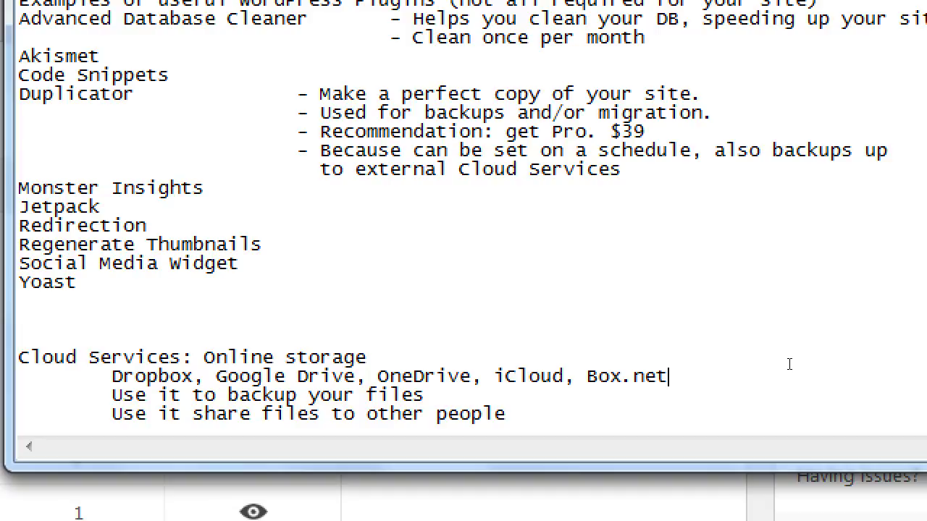
# - Highlight Google Drive again in the extended cloud services line
pyautogui.press('Up')
pyautogui.press('Down')
pyautogui.press('Left')
pyautogui.hotkey('ctrl', 'shift', 'Left')
pyautogui.hotkey('ctrl', 'shift', 'Left')
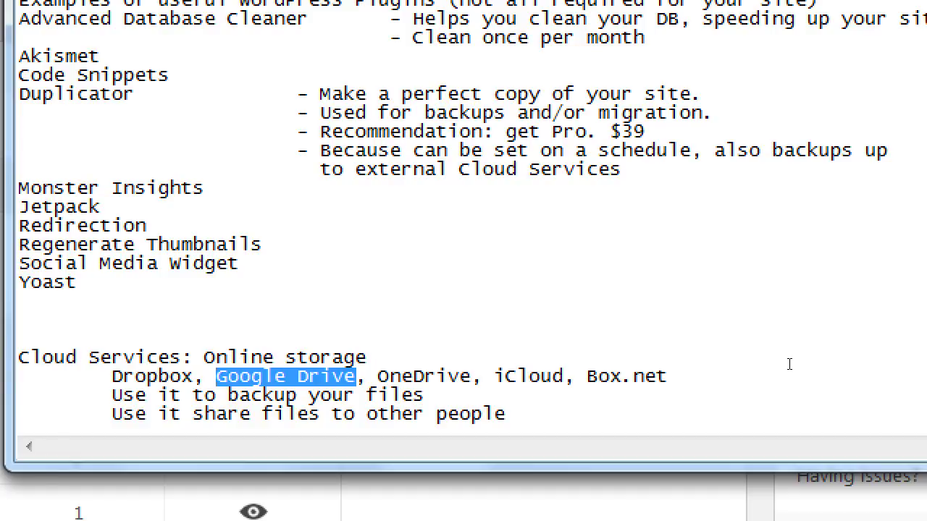
pyautogui.press('Left')
pyautogui.press('Right')
pyautogui.press('Right')
pyautogui.press('Right')
pyautogui.press('Right')
pyautogui.press('Right')
pyautogui.press('Right')
pyautogui.press('Right')
pyautogui.press('Right')
pyautogui.press('Right')
pyautogui.press('Right')
pyautogui.press('Right')
pyautogui.press('Right')
pyautogui.press('Right')
pyautogui.press('Right')
pyautogui.press('Right')
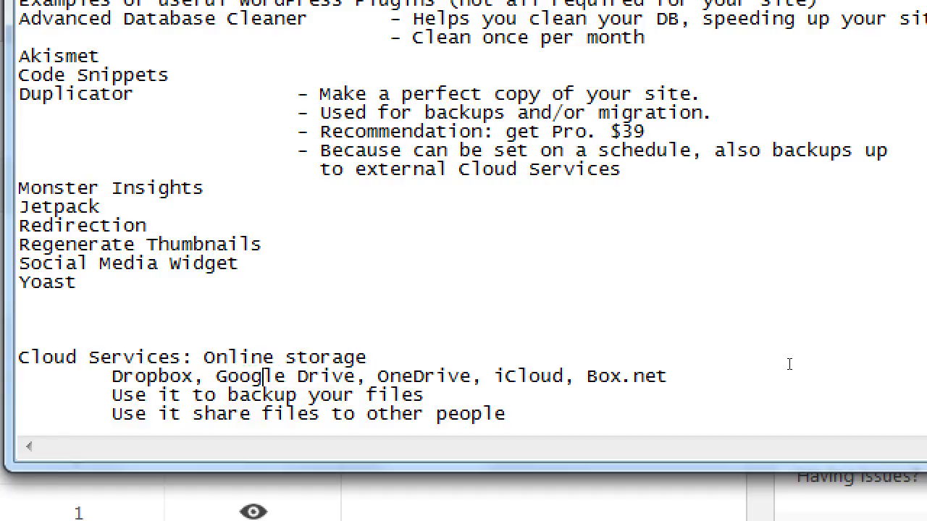
# - Highlight the whole Duplicator entry, from its name through "to external Cloud Services"
pyautogui.press('Left')
pyautogui.press('Up')
pyautogui.press('Up')
pyautogui.press('Up')
pyautogui.press('Up')
pyautogui.press('Up')
pyautogui.press('Up')
pyautogui.press('Up')
pyautogui.press('Up')
pyautogui.press('Up')
pyautogui.press('Up')
pyautogui.press('Up')
pyautogui.press('Up')
pyautogui.press('Up')
pyautogui.press('Up')
pyautogui.hotkey('shift', 'End')
pyautogui.hotkey('shift', 'Down')
pyautogui.hotkey('shift', 'Down')
pyautogui.hotkey('shift', 'Down')
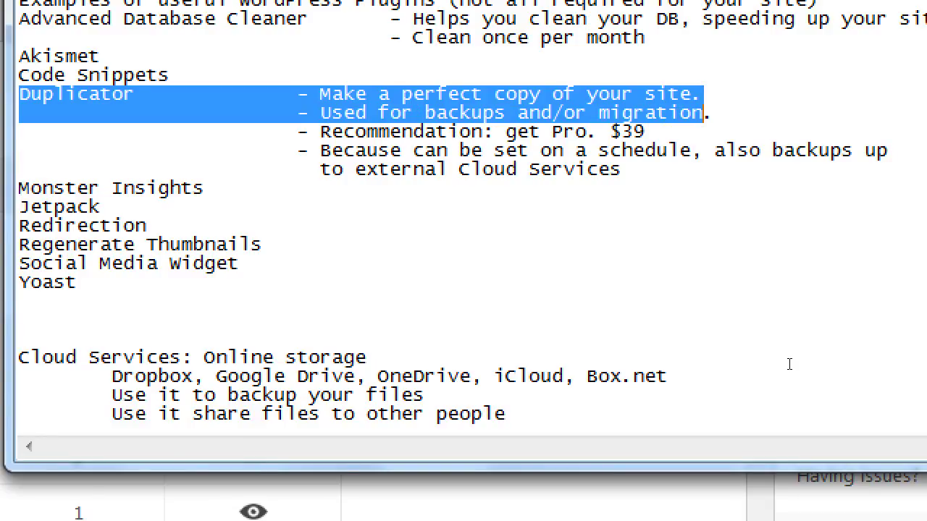
pyautogui.hotkey('shift', 'Down')
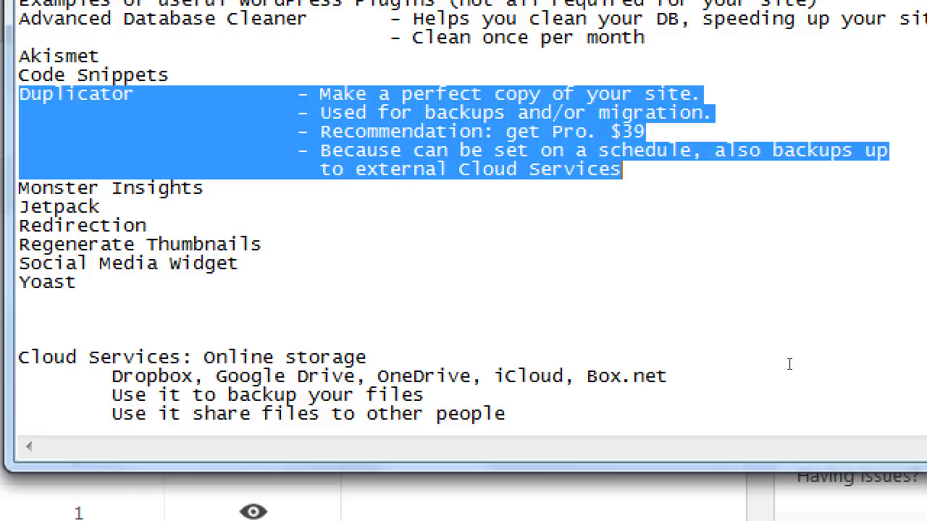
pyautogui.press('Up')
pyautogui.press('Up')
pyautogui.press('Up')
pyautogui.press('Up')
pyautogui.press('Up')
pyautogui.press('Up')
pyautogui.press('Up')
pyautogui.press('Up')
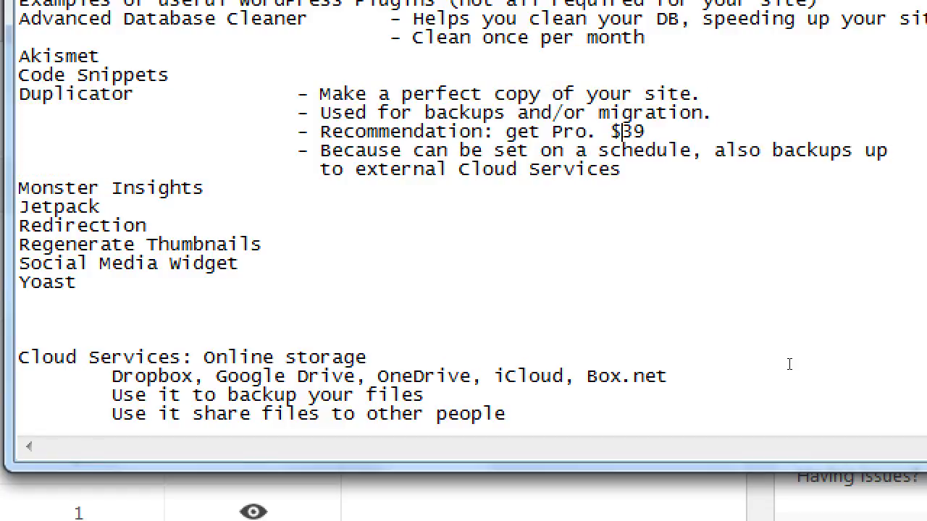
# - Highlight the plugin name Advanced Database Cleaner at the start of its line
pyautogui.press('Home')
pyautogui.hotkey('ctrl', 'shift', 'Right')
pyautogui.hotkey('ctrl', 'shift', 'Right')
pyautogui.hotkey('ctrl', 'shift', 'Right')
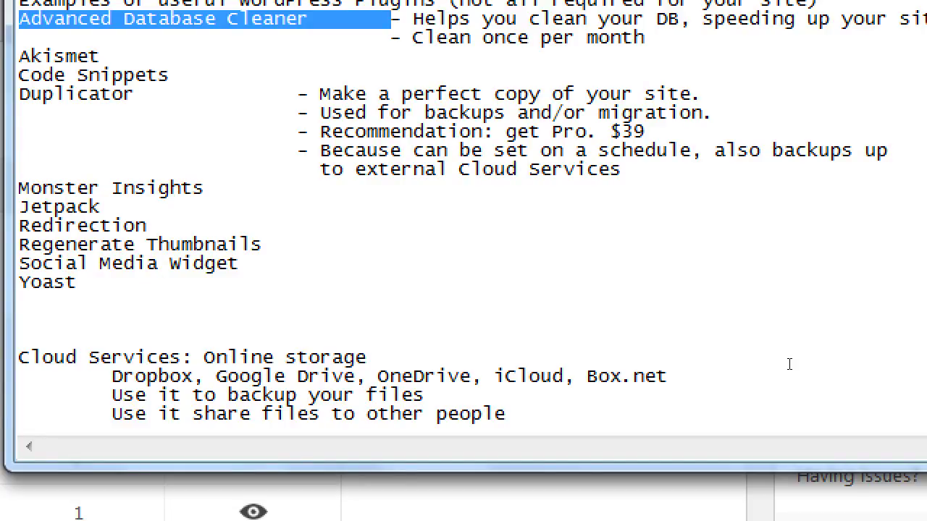
# - Add the note "- Helps stop spam on your site" beside Akismet, indented from the name
pyautogui.press('Down')
pyautogui.press('Down')
pyautogui.press('Down')
pyautogui.press('Up')
pyautogui.press('Tab')
pyautogui.press('Tab')
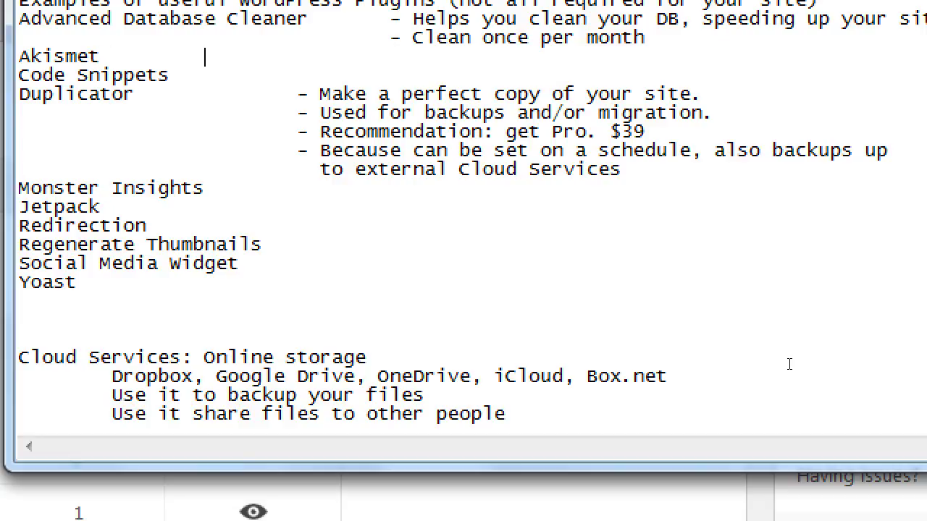
pyautogui.write('- Helps sto')
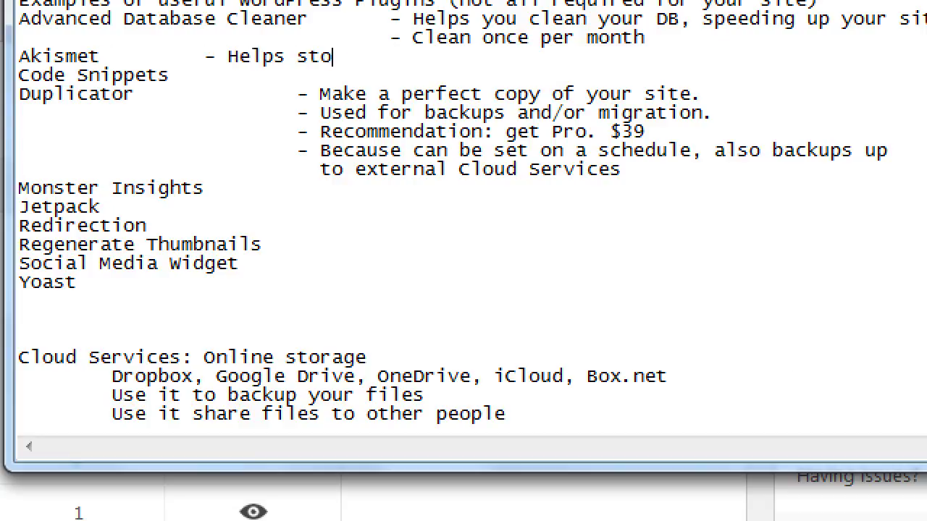
pyautogui.write('p spam in')
pyautogui.press('BackSpace')
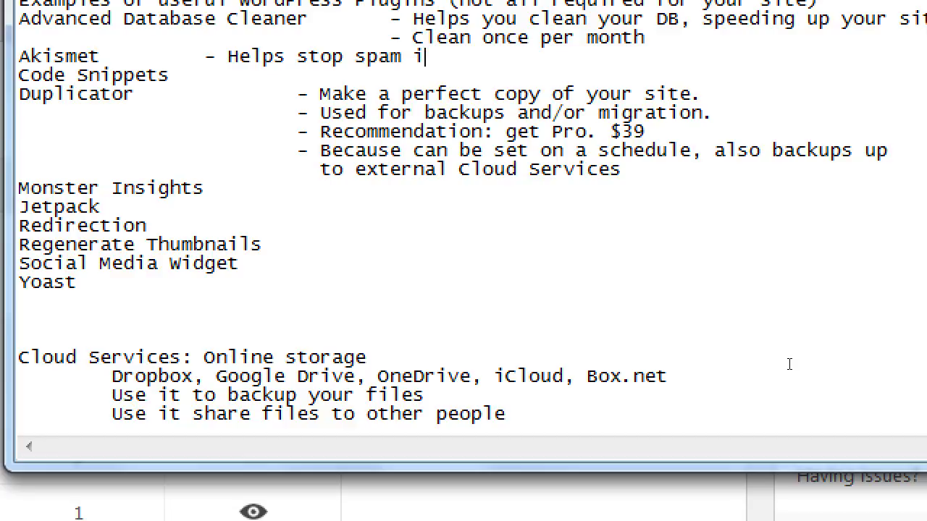
pyautogui.press('BackSpace')
pyautogui.write('on your site')
# - Add a second, aligned note under Akismet reading "- Analyzes and deletes spam message and spam senders"
pyautogui.press('Return')
pyautogui.press('Tab')
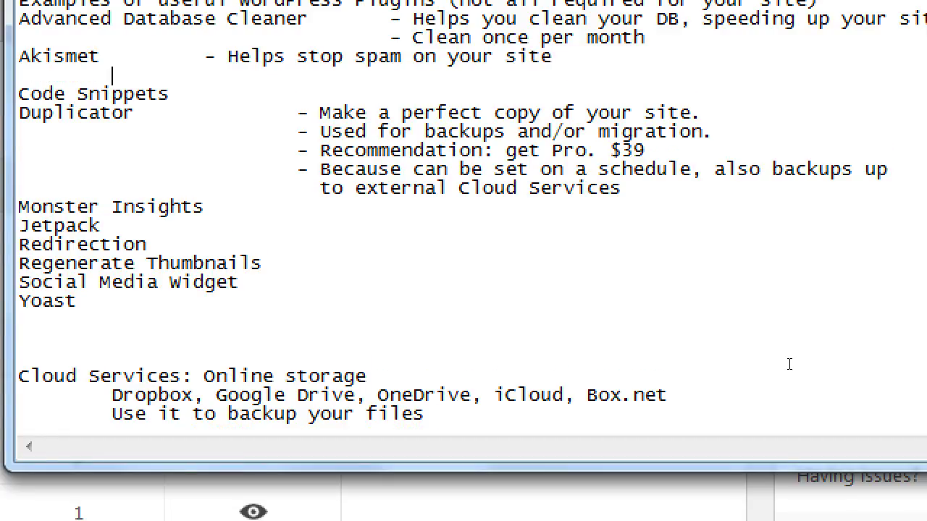
pyautogui.press('Tab')
pyautogui.write('- Analyzes and ')
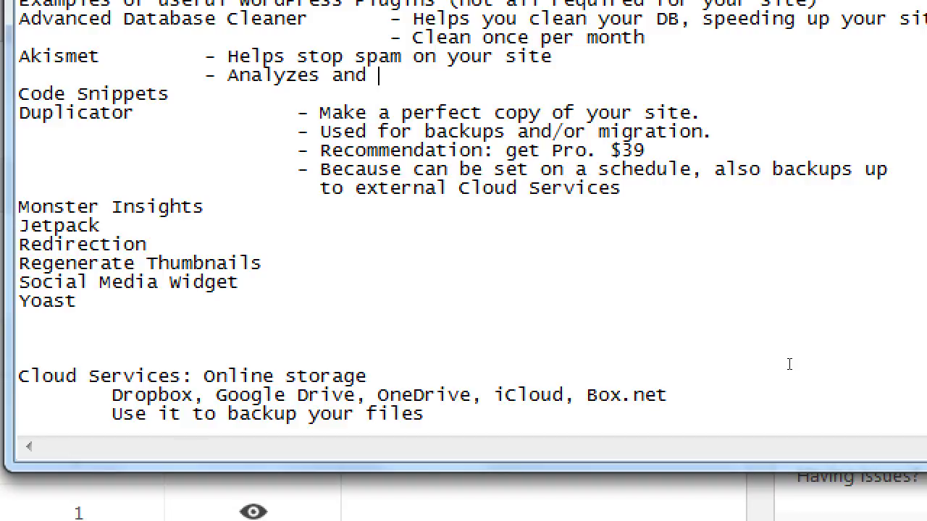
pyautogui.write('dele')
pyautogui.write('tes')
pyautogui.press('BackSpace')
pyautogui.press('BackSpace')
pyautogui.press('BackSpace')
pyautogui.write('s')
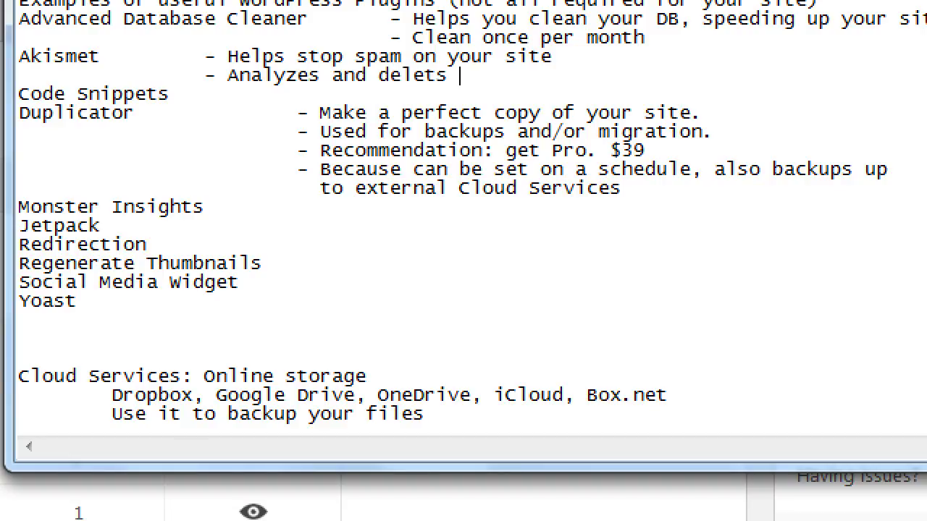
pyautogui.press('BackSpace')
pyautogui.press('BackSpace')
pyautogui.write('es spam message a')
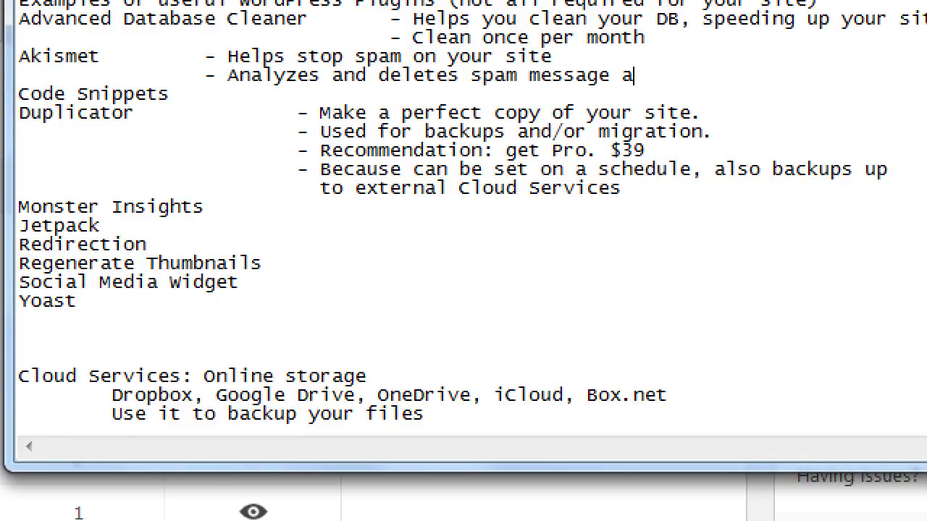
pyautogui.write('nd spam')
pyautogui.press('BackSpace')
pyautogui.write('pam ')
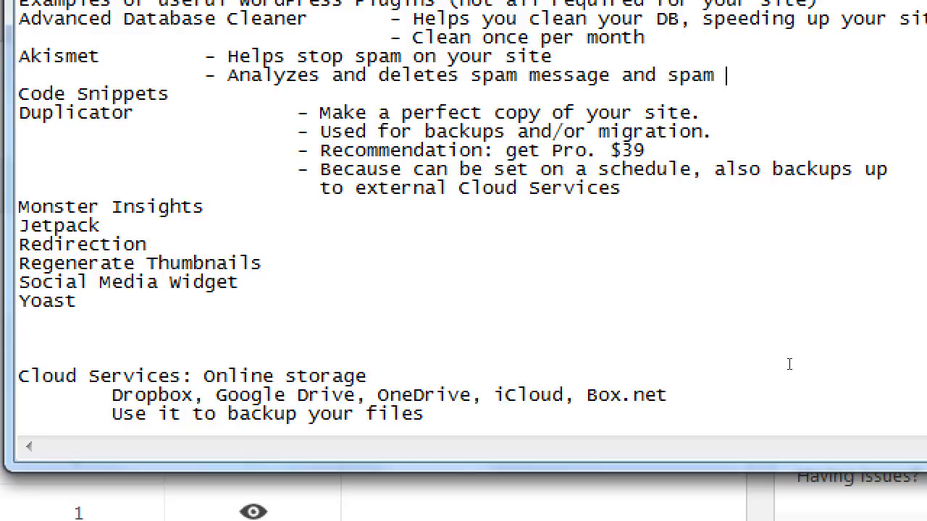
pyautogui.write('senders')
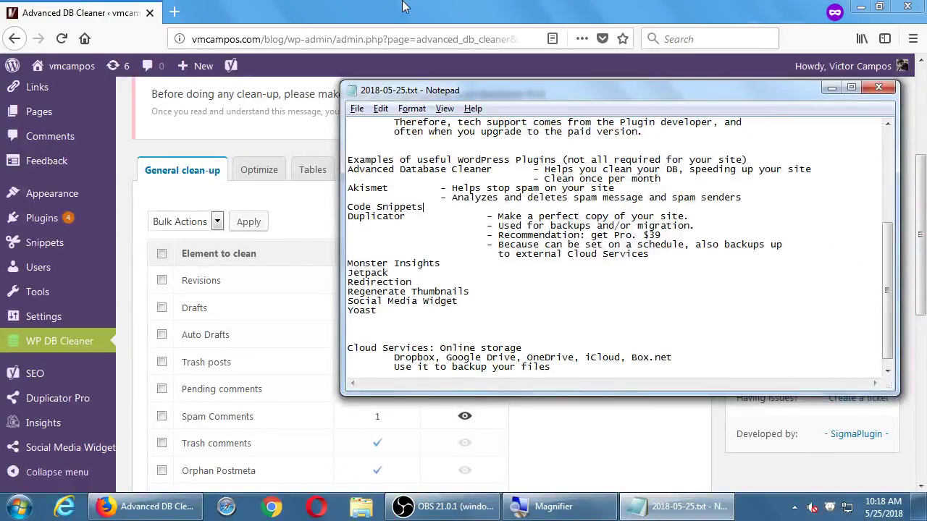
# - Switch to Firefox, start a new Duplicator Pro package with its default setup and run the system scan
pyautogui.click(404, 6)
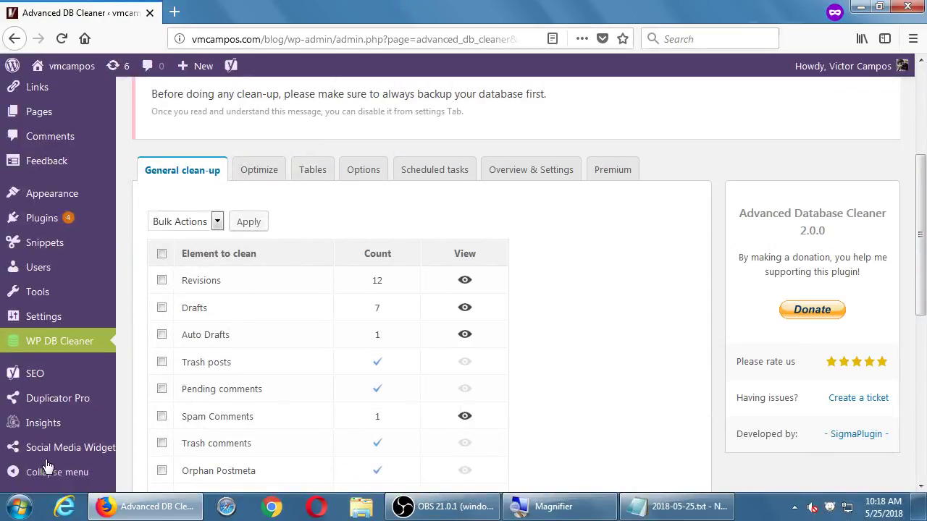
pyautogui.scroll(-2, 44, 399)
pyautogui.click(48, 400)
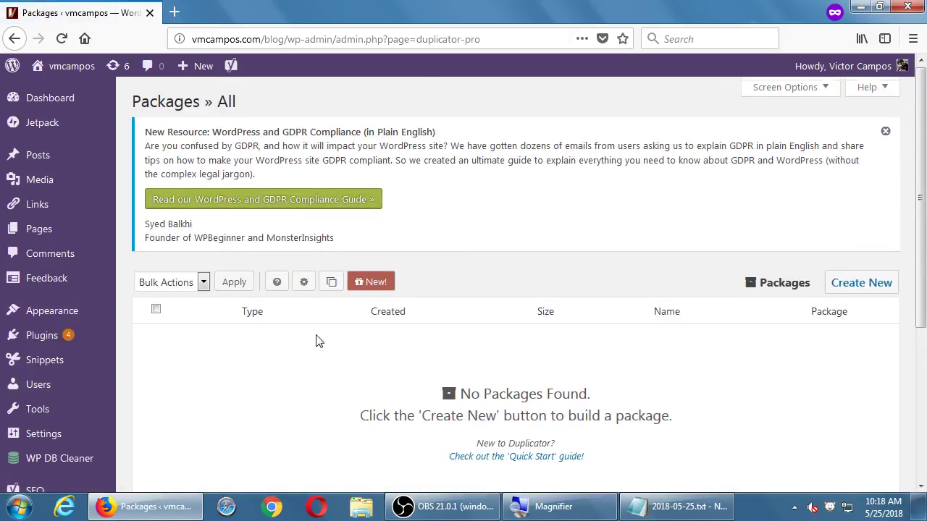
pyautogui.scroll(-3, 316, 340)
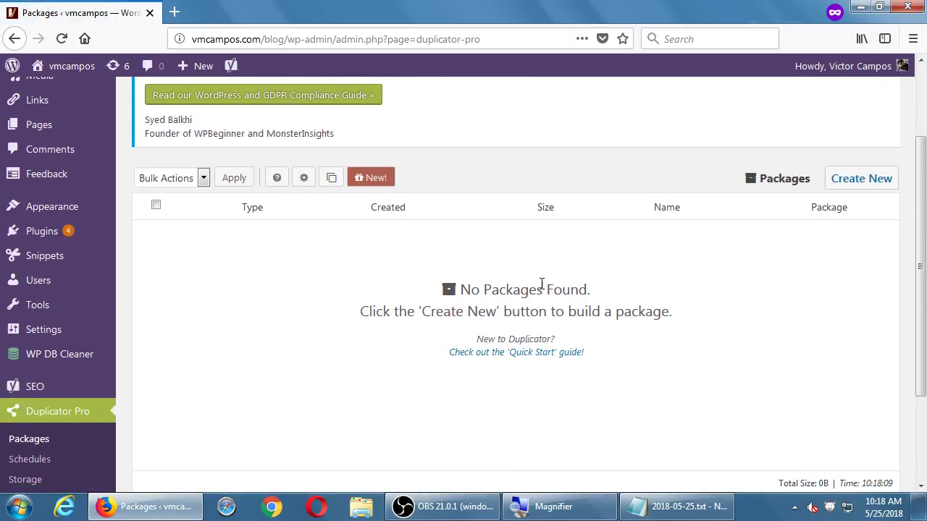
pyautogui.click(844, 179)
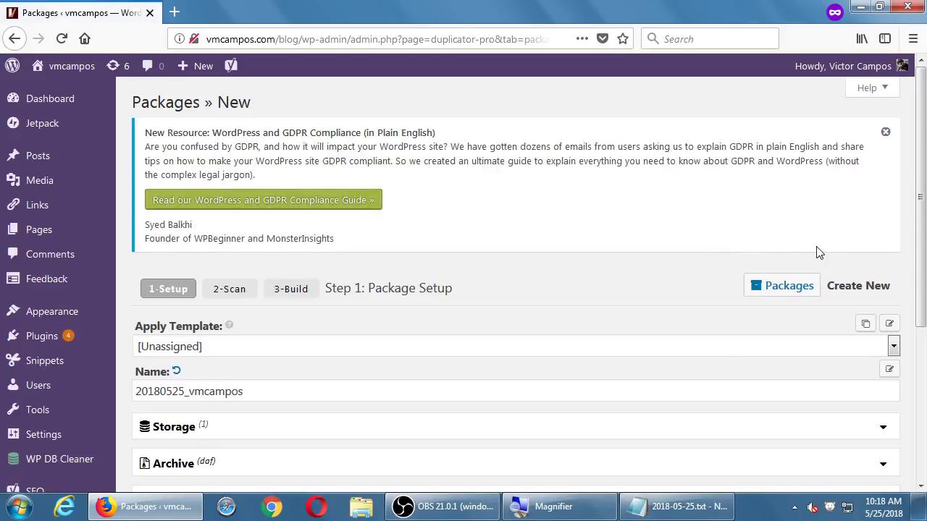
pyautogui.scroll(-3, 782, 305)
pyautogui.click(847, 311)
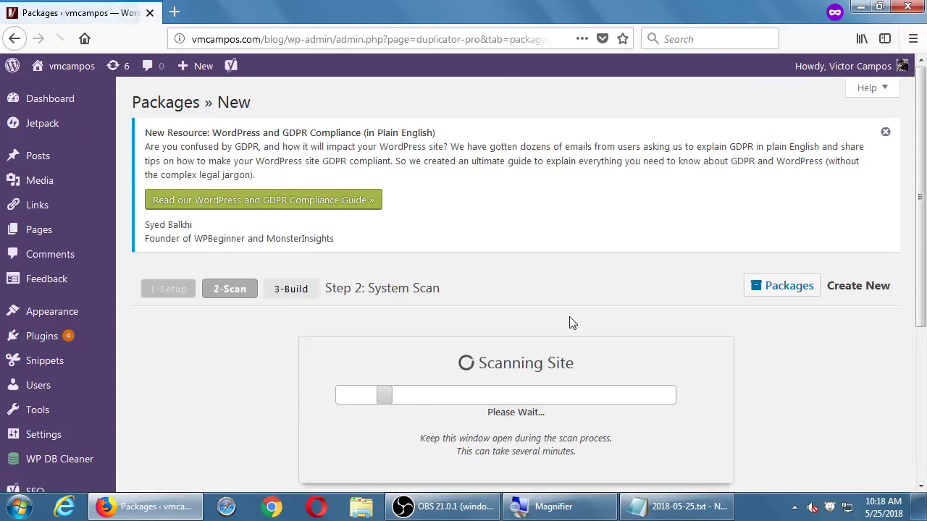
# - Examine the Duplicator Pro scan results for the setup, archive files and database
pyautogui.scroll(-3, 853, 383)
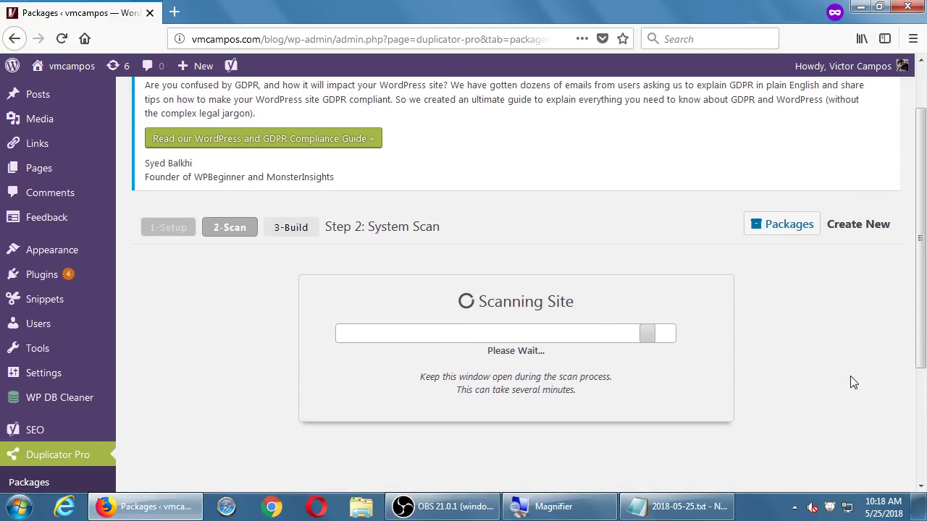
pyautogui.scroll(-3, 853, 382)
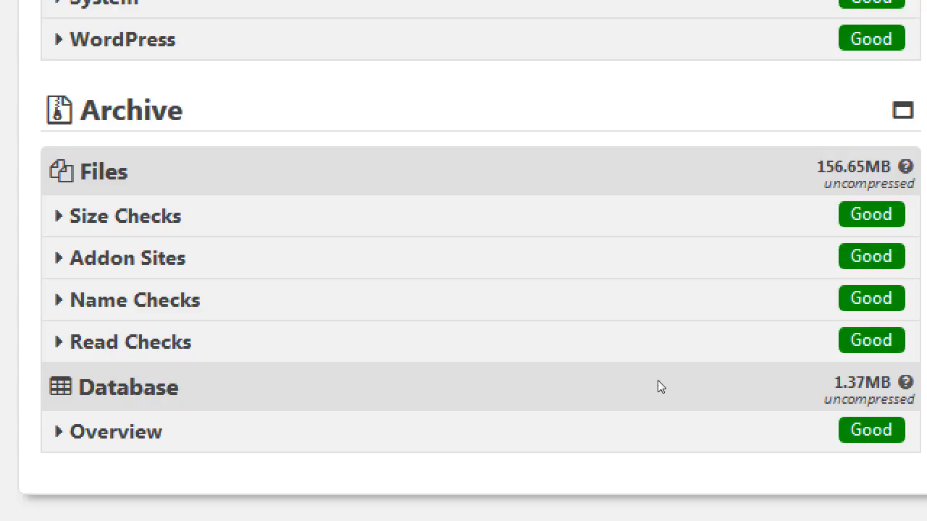
pyautogui.scroll(2, 343, 292)
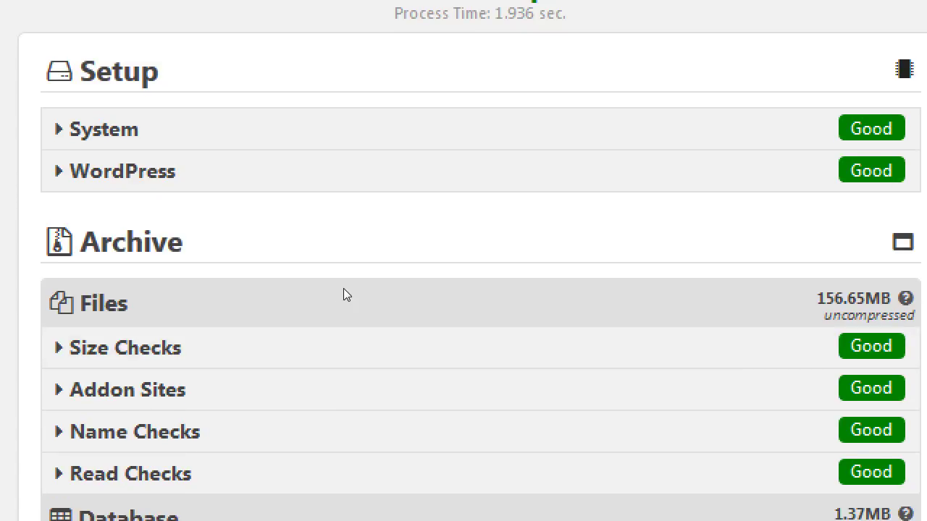
pyautogui.scroll(1, 351, 294)
pyautogui.scroll(-2, 354, 292)
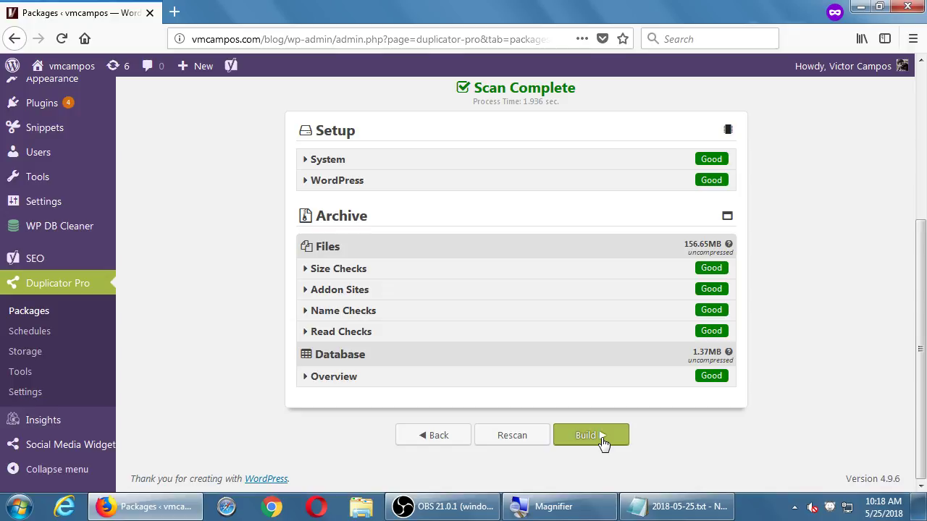
pyautogui.scroll(3, 603, 441)
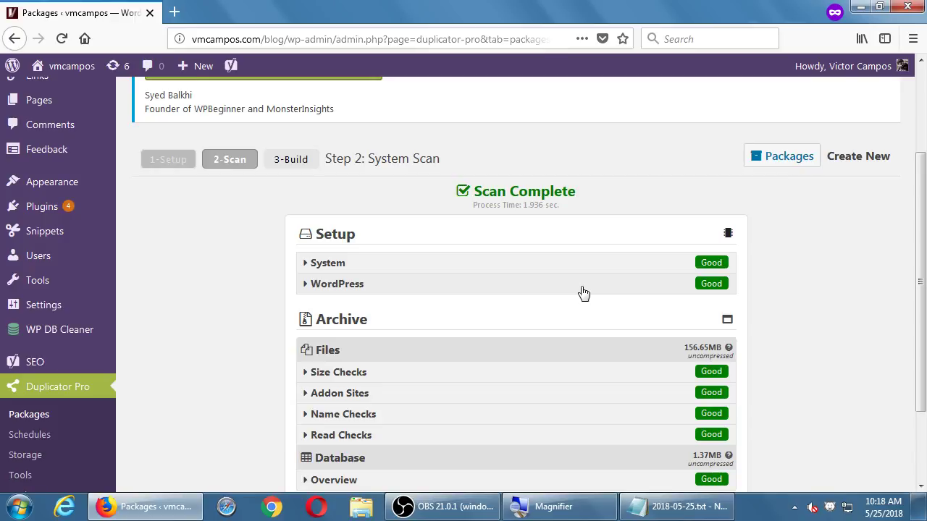
pyautogui.scroll(3, 200, 307)
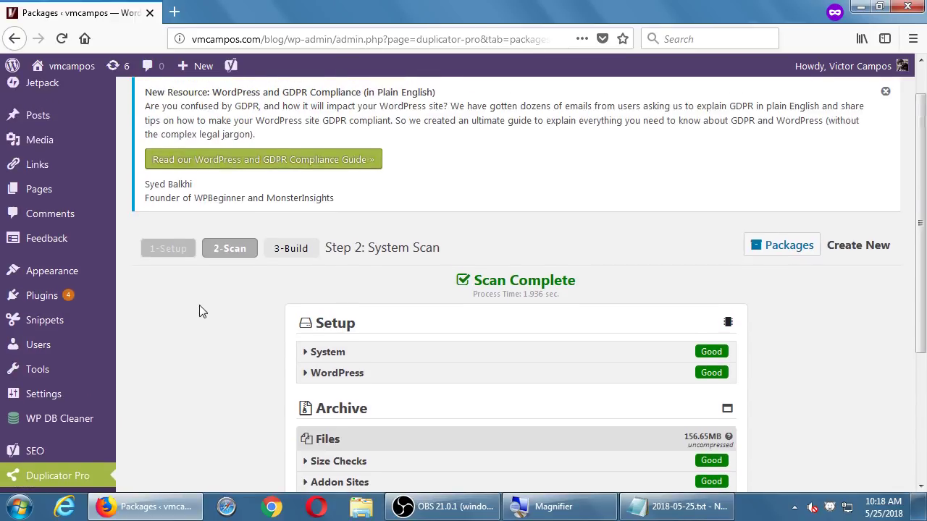
# - Open Jetpack's Akismet Anti-Spam page and view its spam statistics
pyautogui.scroll(1, 199, 305)
pyautogui.moveTo(79, 123)
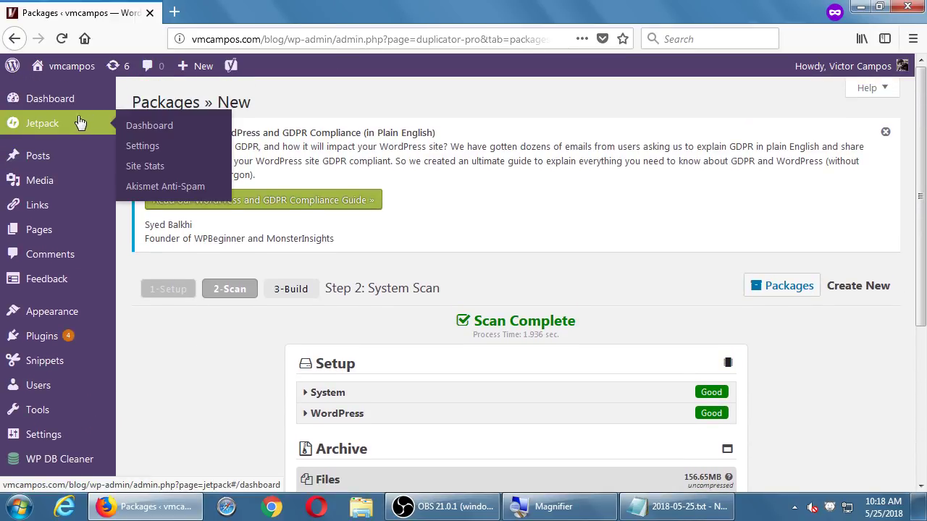
pyautogui.click(127, 189)
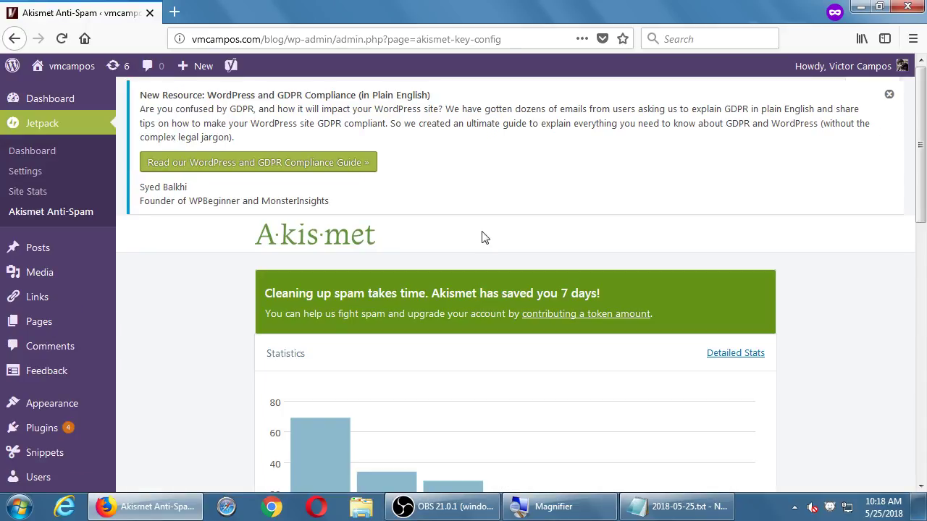
pyautogui.scroll(-2, 484, 238)
pyautogui.scroll(-1, 172, 232)
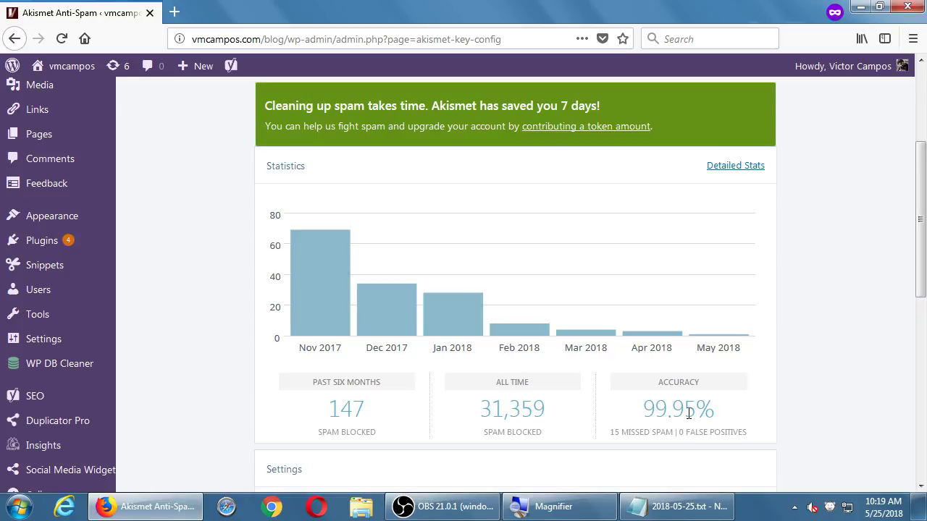
# - Examine the Akismet settings, then compare the monthly spam figures in the statistics chart
pyautogui.scroll(-5, 689, 413)
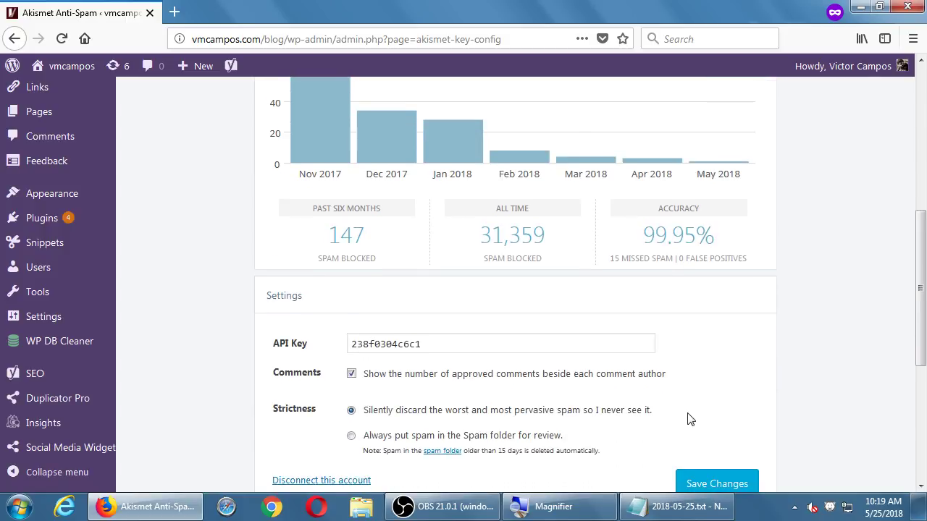
pyautogui.scroll(8, 688, 413)
pyautogui.scroll(-3, 689, 419)
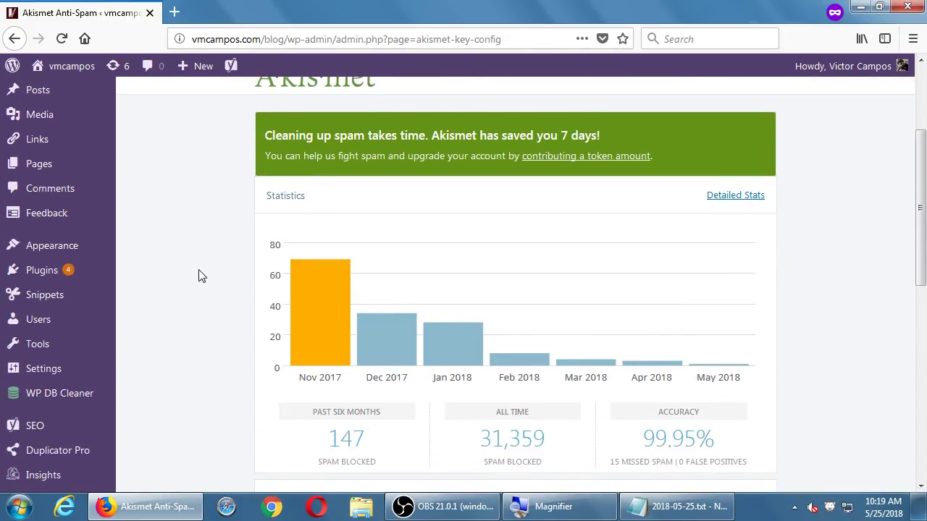
pyautogui.moveTo(311, 295)
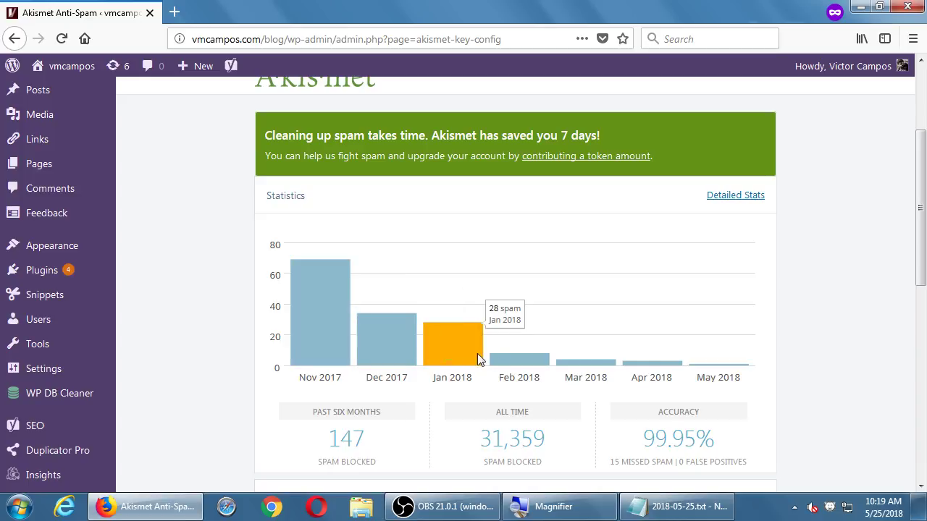
pyautogui.moveTo(324, 322)
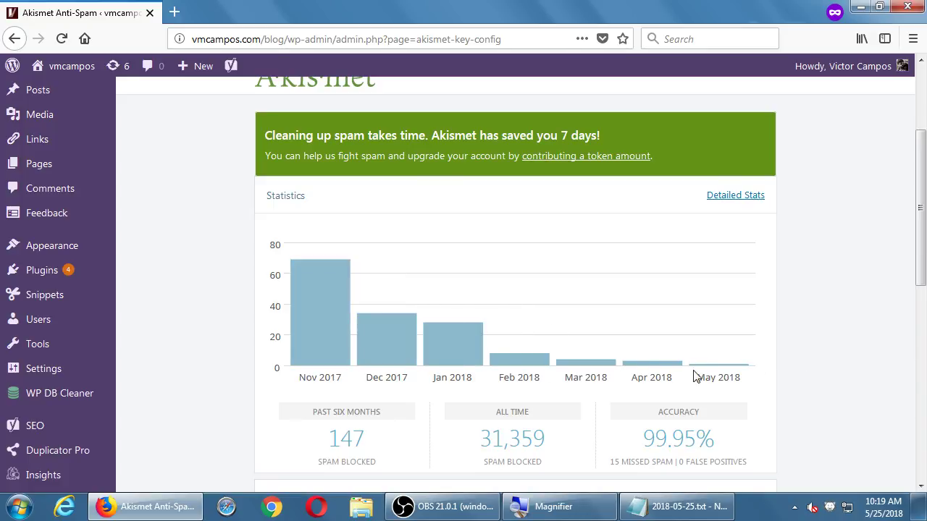
pyautogui.moveTo(383, 325)
pyautogui.scroll(1, 201, 271)
pyautogui.scroll(4, 157, 239)
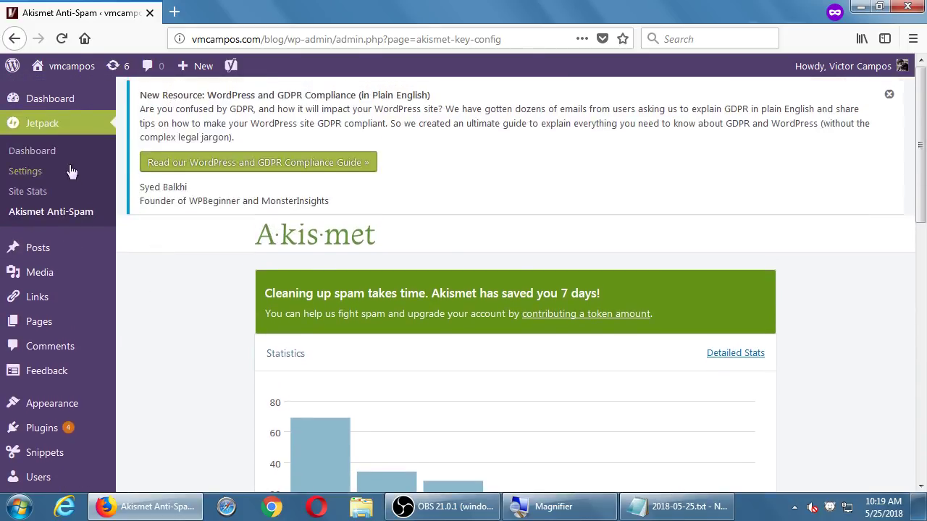
# - Switch to Notepad and start a note with "-" beside Code Snippets
pyautogui.click(649, 505)
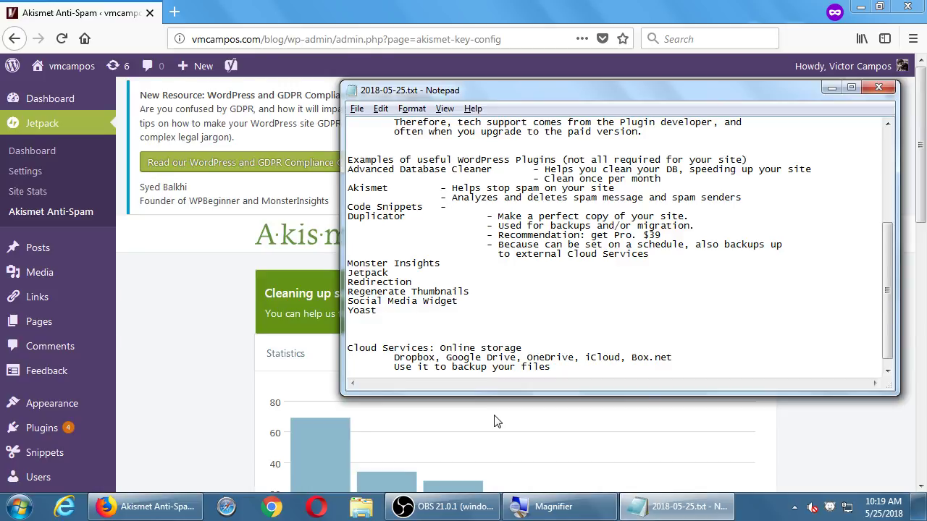
pyautogui.press('super+plus')
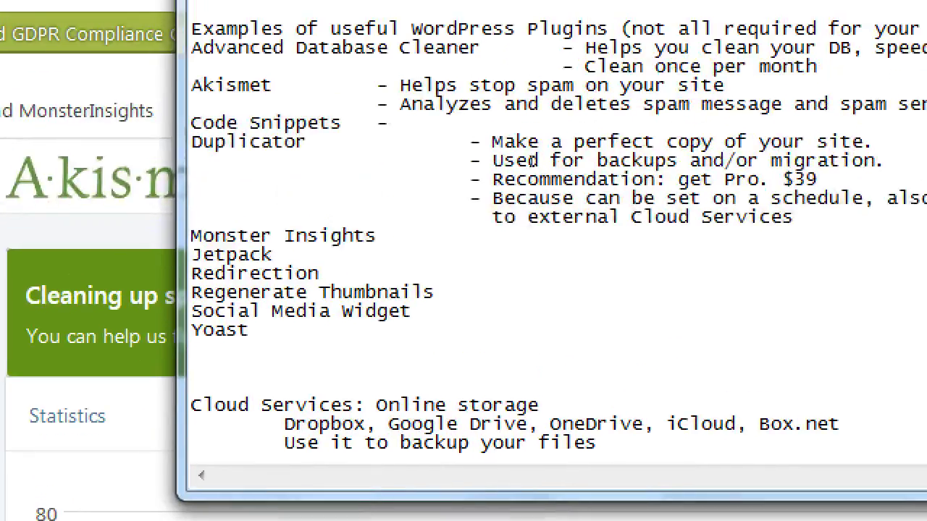
pyautogui.press('super+minus')
# - Switch back to Firefox and open the list of all code snippets in WordPress
pyautogui.click(217, 356)
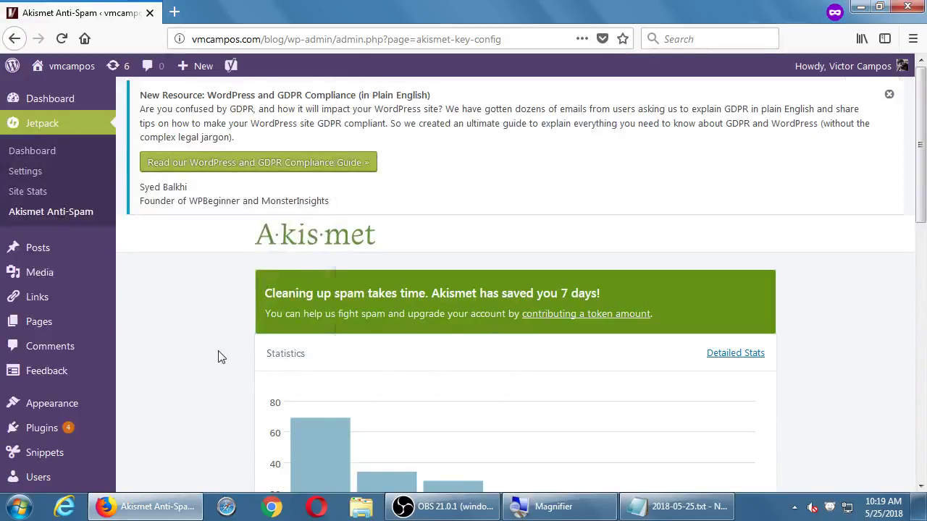
pyautogui.scroll(-5, 220, 356)
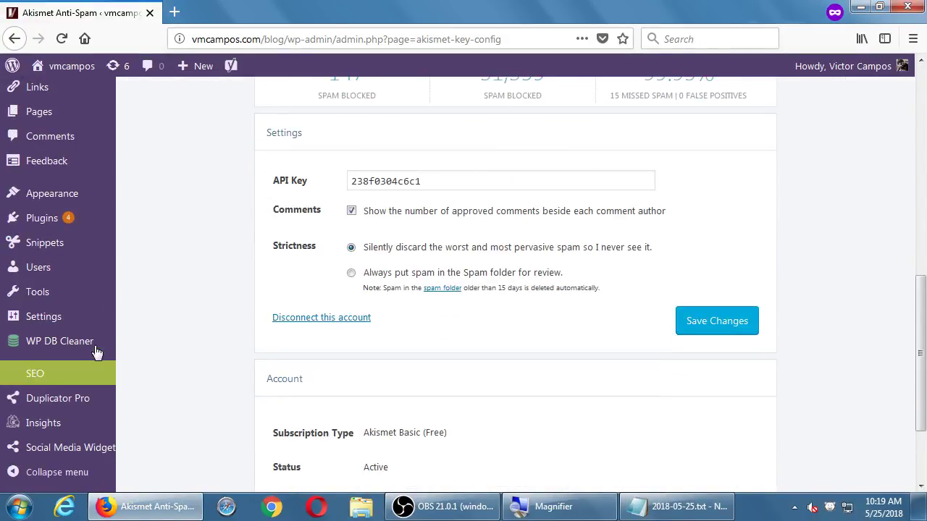
pyautogui.moveTo(76, 296)
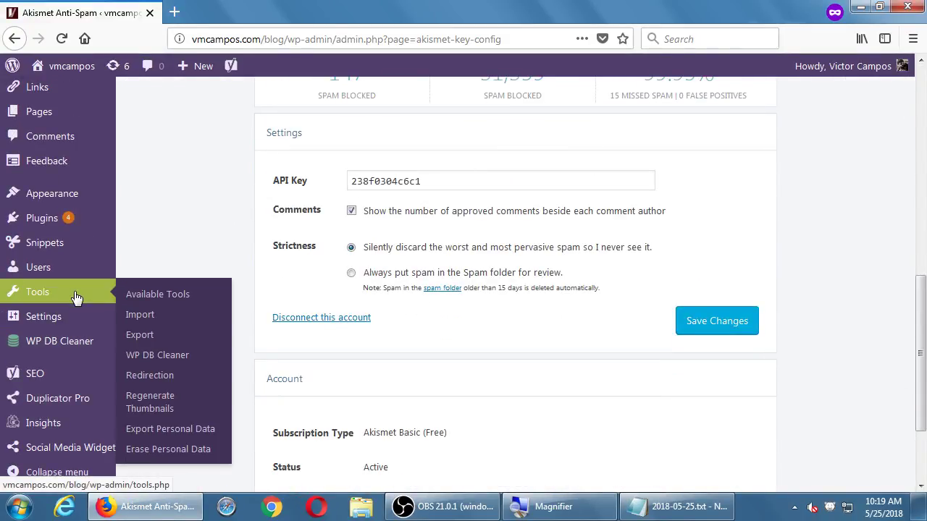
pyautogui.click(73, 249)
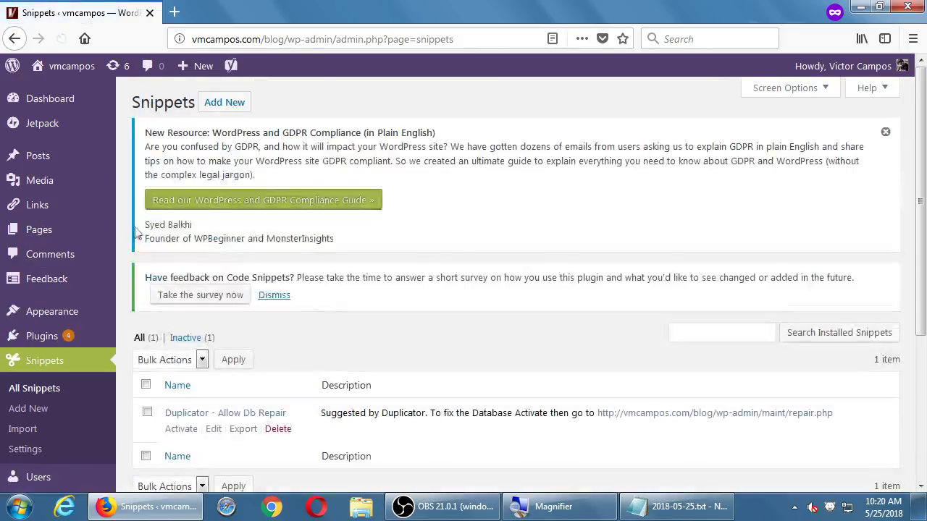
# - Look over the snippets list, then open the installed plugins and highlight the functions.php mention in the Code Snippets description
pyautogui.scroll(-1, 532, 362)
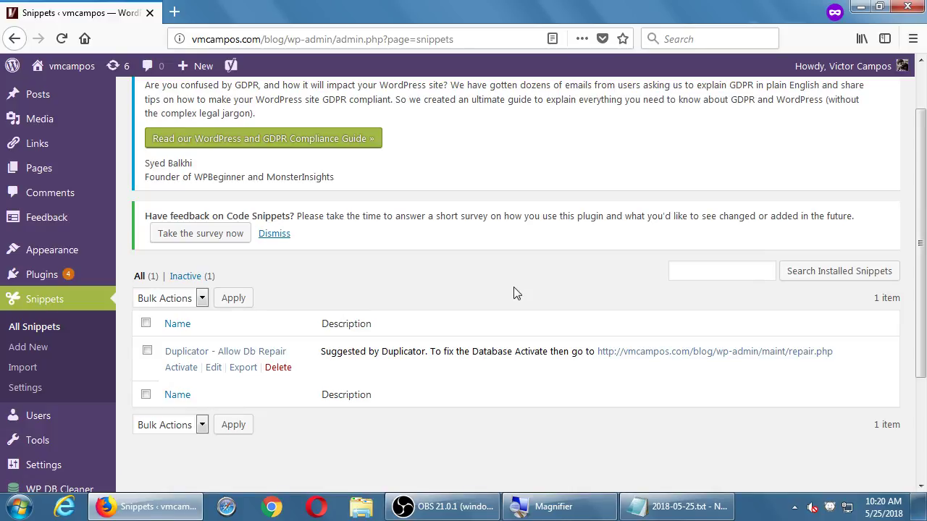
pyautogui.scroll(1, 516, 293)
pyautogui.scroll(1, 516, 293)
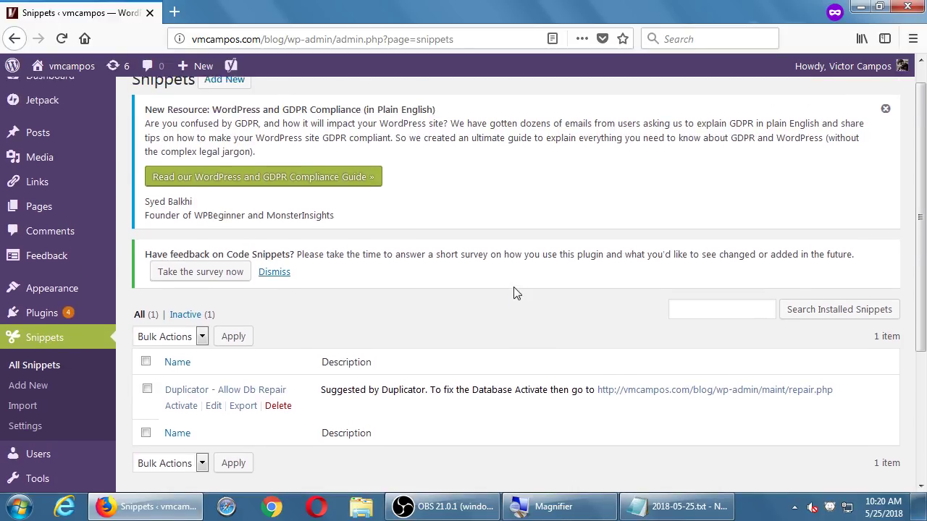
pyautogui.scroll(-4, 478, 319)
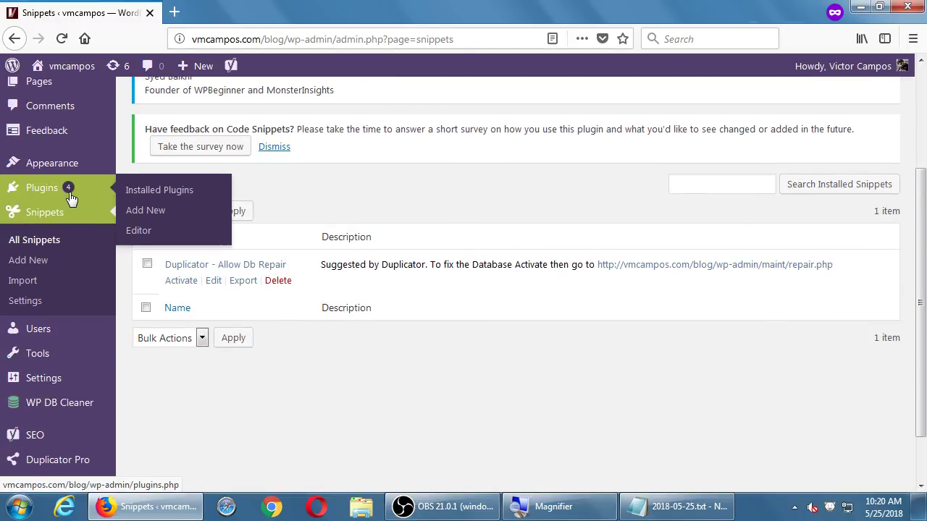
pyautogui.click(139, 193)
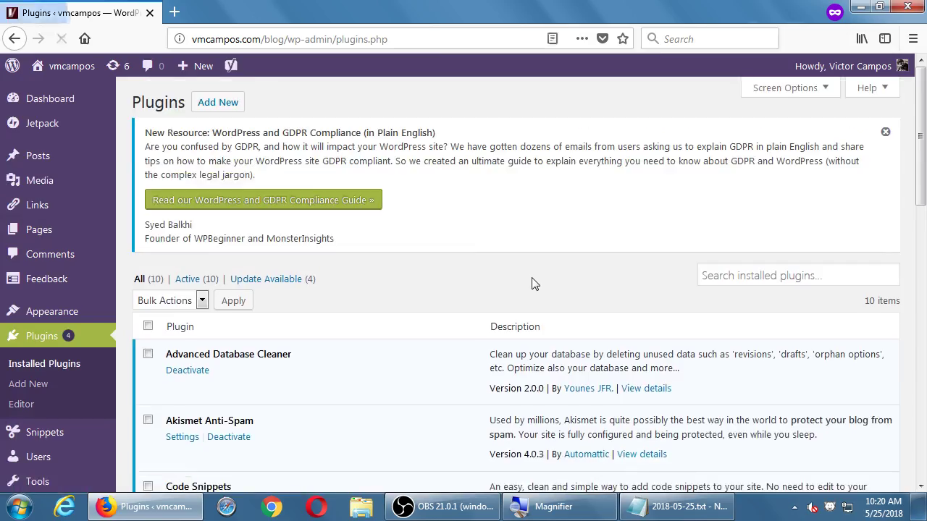
pyautogui.scroll(-8, 534, 282)
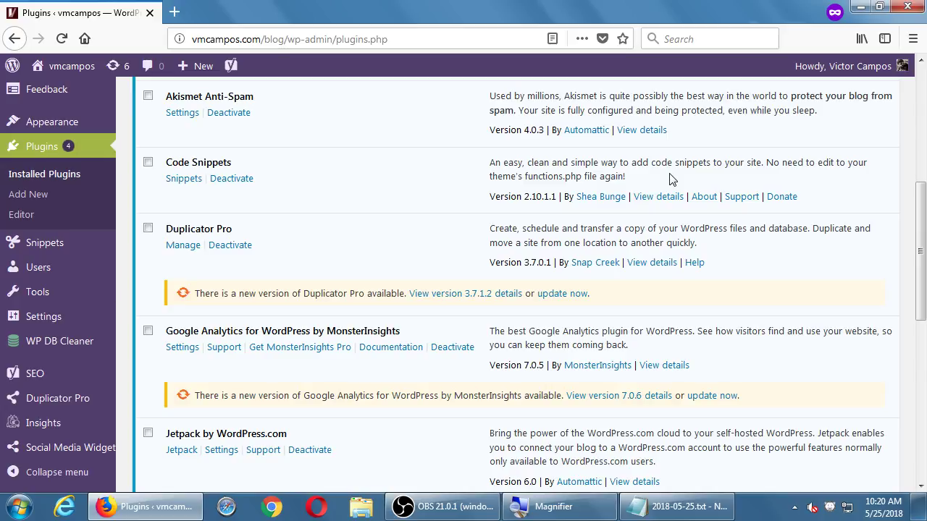
pyautogui.moveTo(540, 176); pyautogui.dragTo(582, 176)
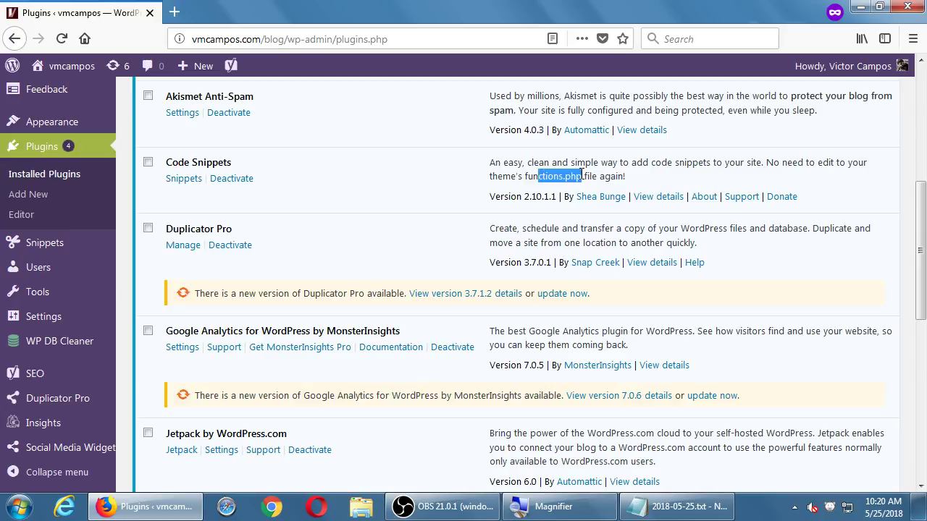
# - Switch to Notepad and complete the first Code Snippets note as "Allows you to edit your functions.php file easier"
pyautogui.click(674, 500)
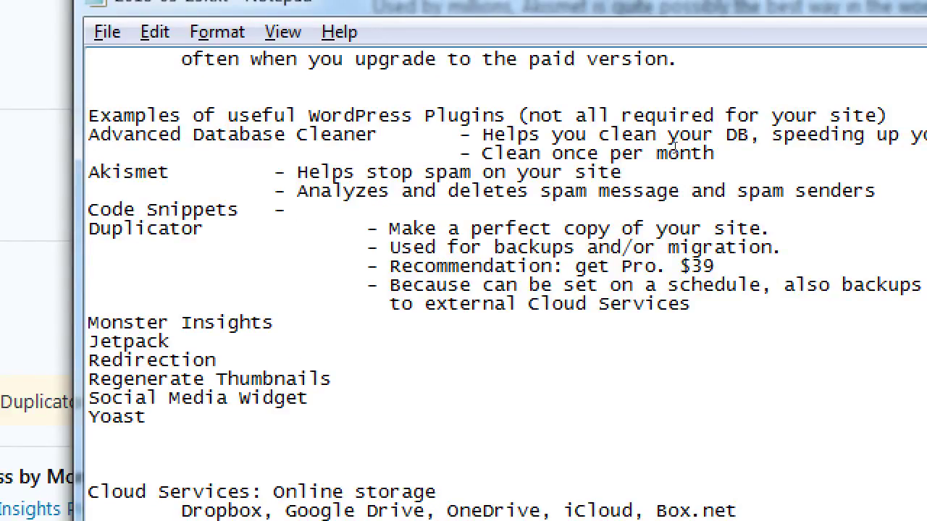
pyautogui.write('Allows you to g')
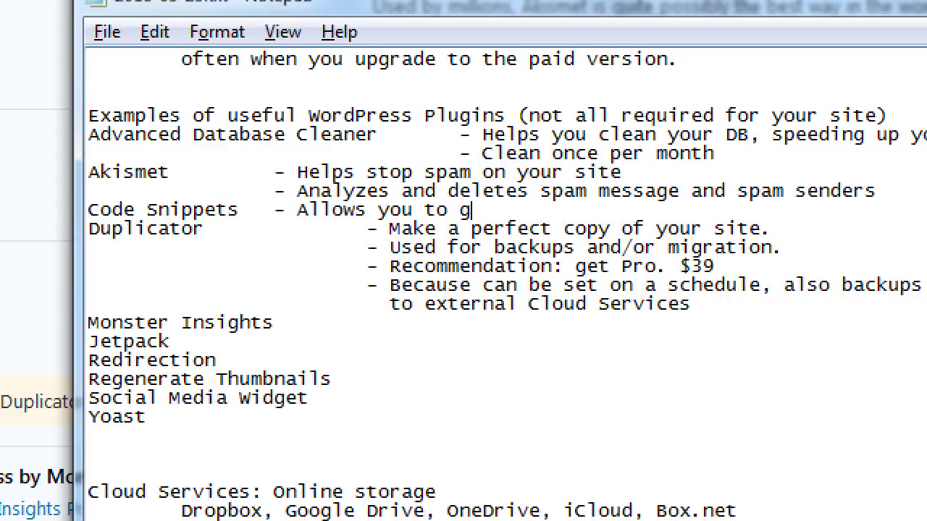
pyautogui.write('edi')
pyautogui.press('BackSpace')
pyautogui.press('BackSpace')
pyautogui.press('BackSpace')
pyautogui.press('BackSpace')
pyautogui.write('edit you')
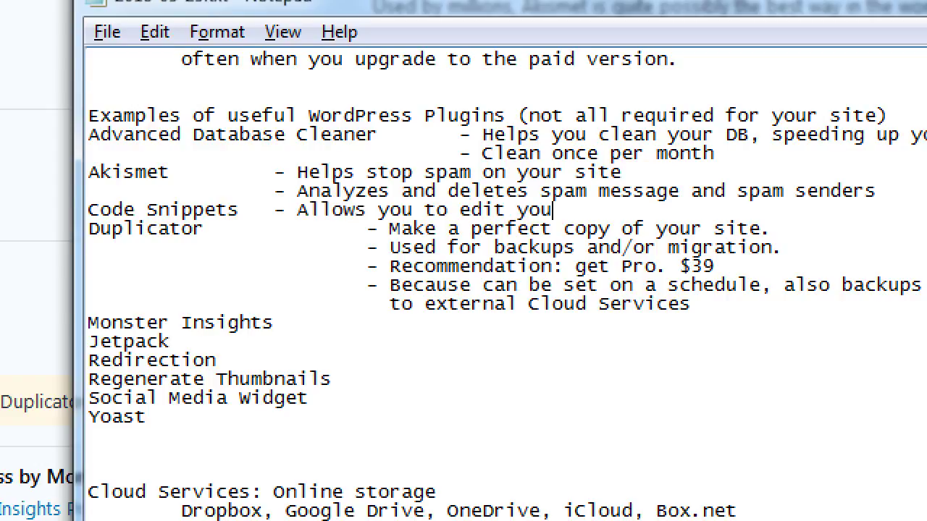
pyautogui.write('r functions.php')
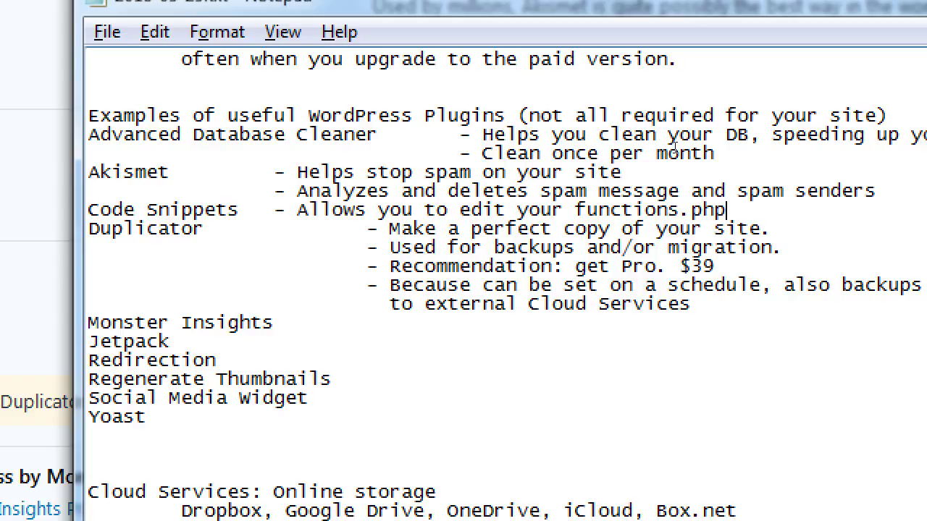
pyautogui.write(' file easier')
# - Add an aligned second note, "- If you need to add PHP/JavaScript/HTML to your site,", continued on a new line with "this plugin lets you do so"
pyautogui.press('Return')
pyautogui.press('Tab')
pyautogui.press('Tab')
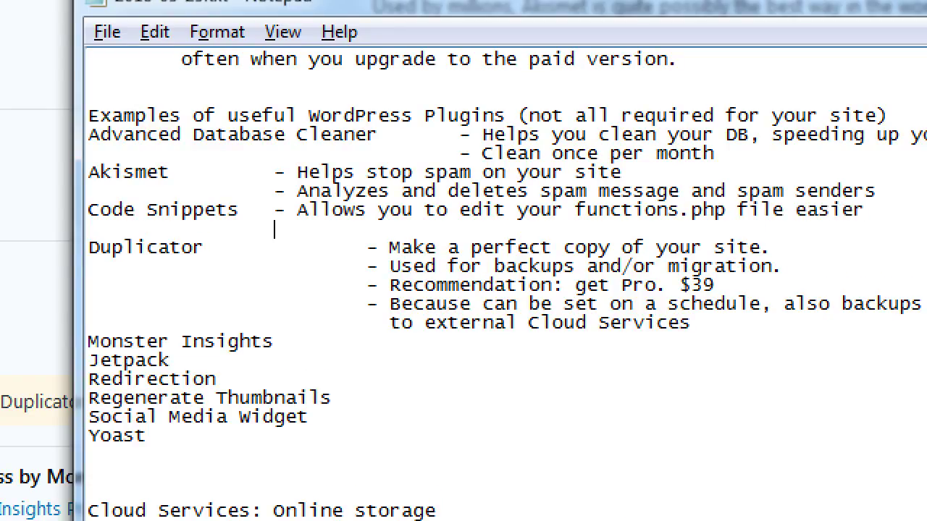
pyautogui.write('- If you nee')
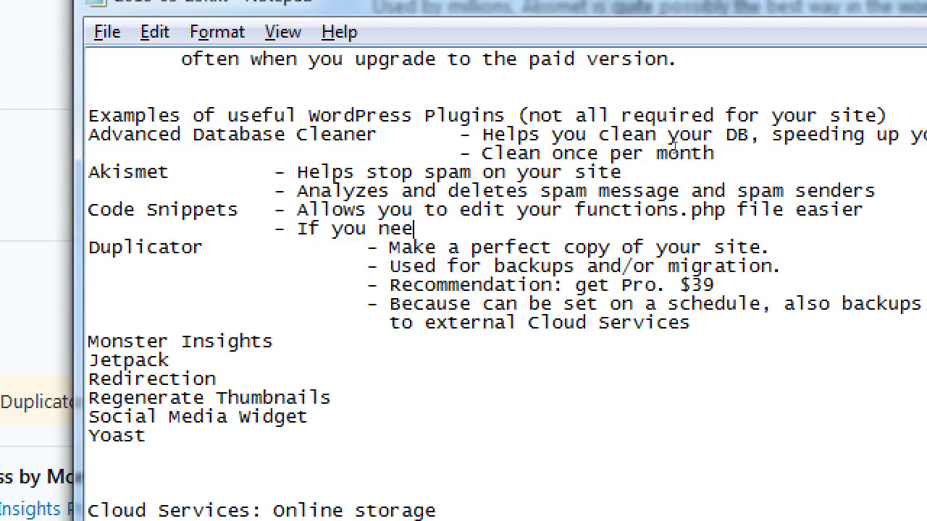
pyautogui.write('d to add ph')
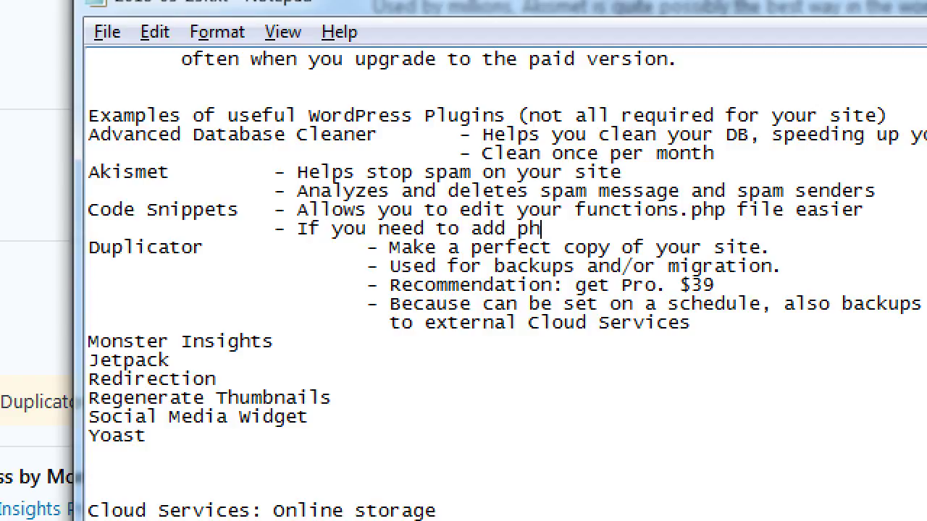
pyautogui.press('BackSpace')
pyautogui.press('BackSpace')
pyautogui.write('PHP/JavaScript/')
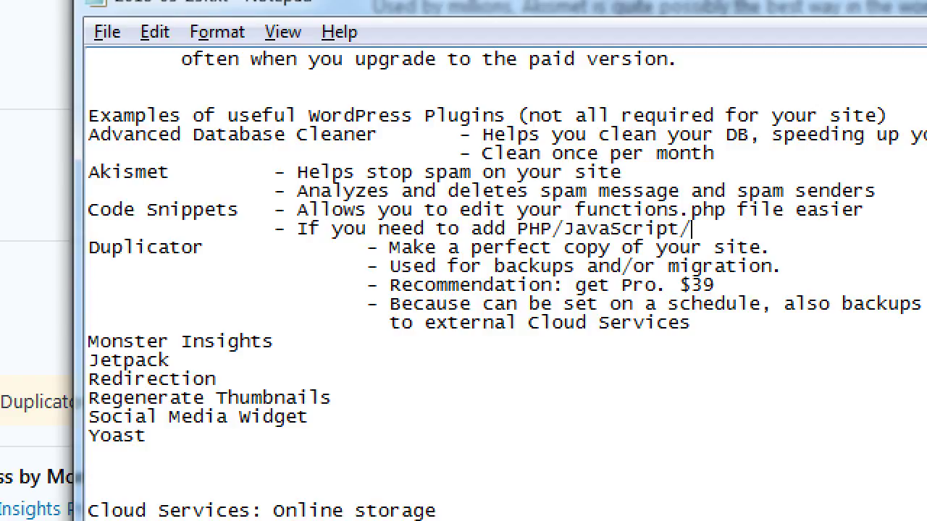
pyautogui.write('HTML to your site,')
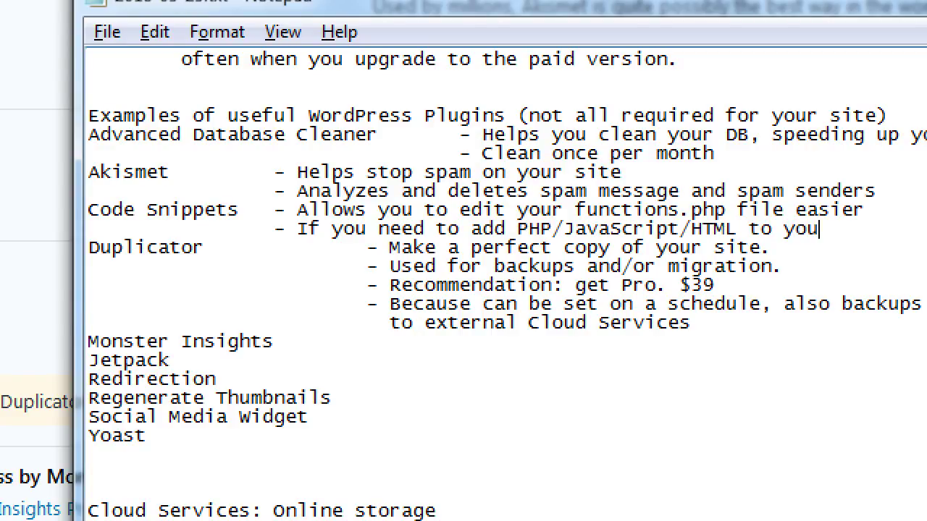
pyautogui.press('Return')
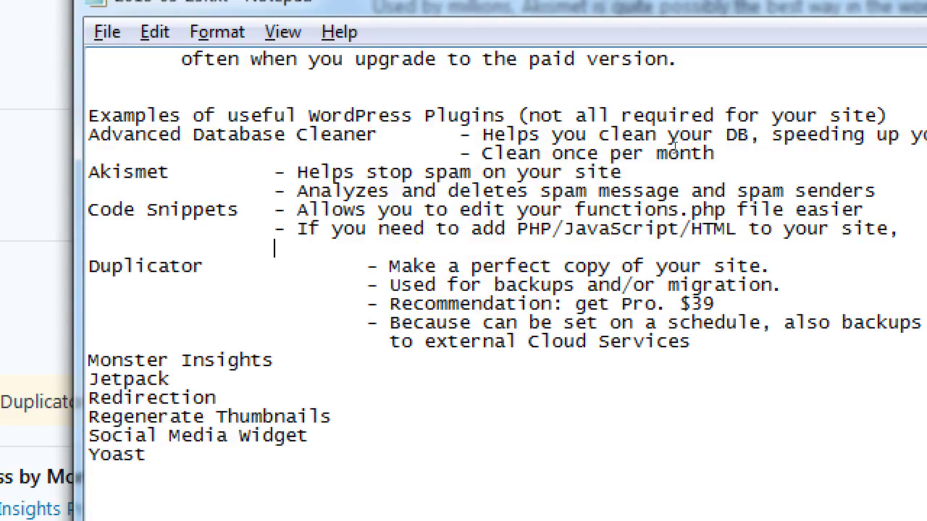
pyautogui.write('this plugin let')
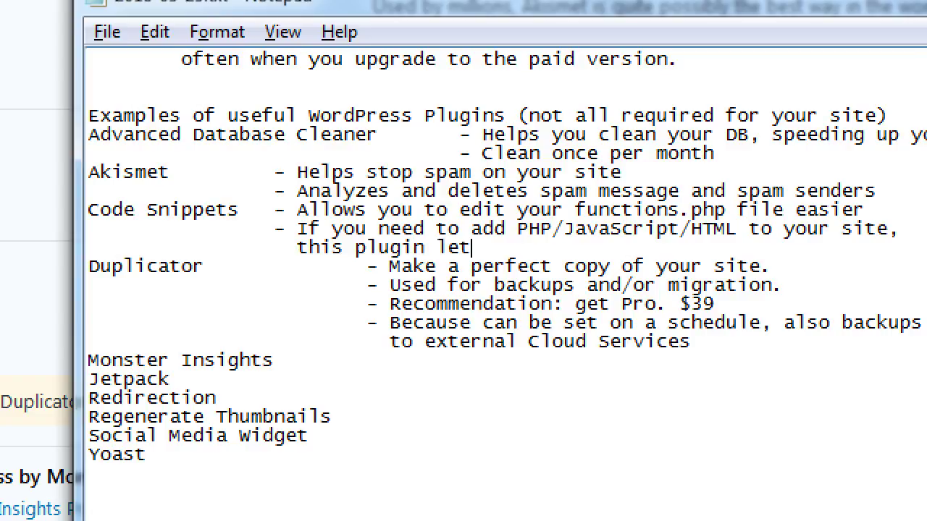
pyautogui.write('s you do so')
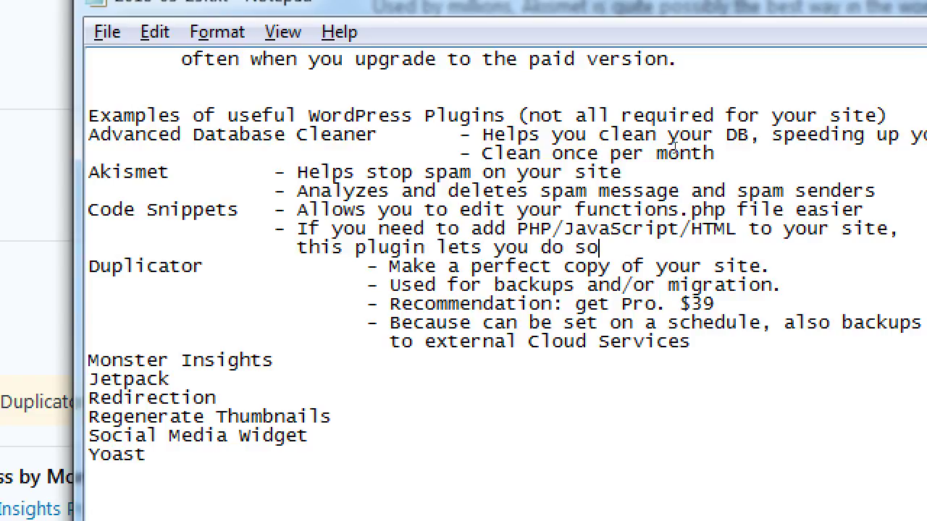
# - Complete the second Code Snippets note so it ends with "this plugin lets you do so a lot easier."
pyautogui.write(' a lot easi')
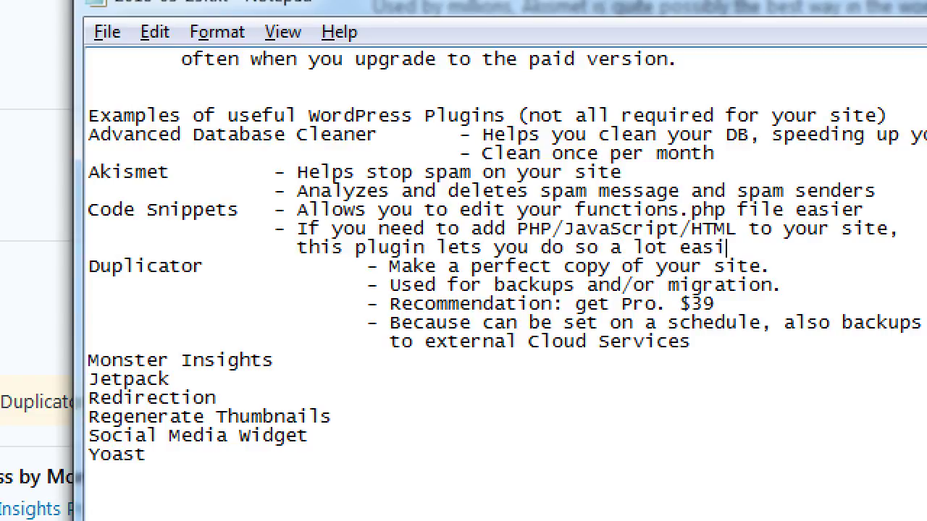
pyautogui.write('er.')
pyautogui.press('super+minus')
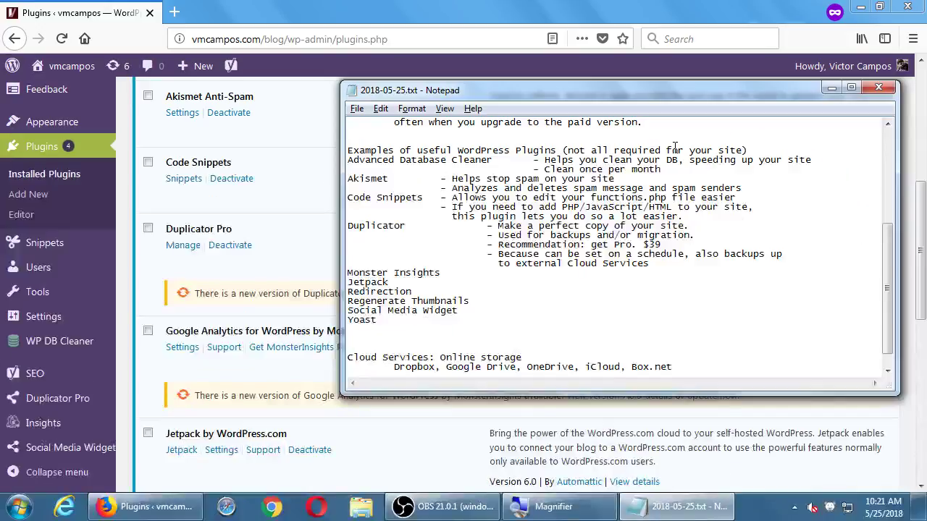
# - Switch to Firefox, open google.com in a new tab and display its page source
pyautogui.click(424, 5)
pyautogui.hotkey('ctrl', 't')
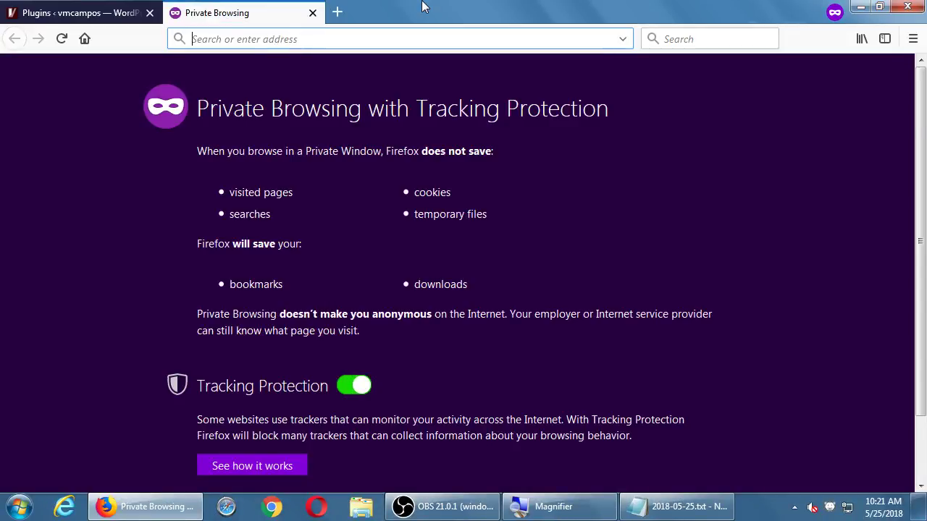
pyautogui.write('google.com')
pyautogui.press('Return')
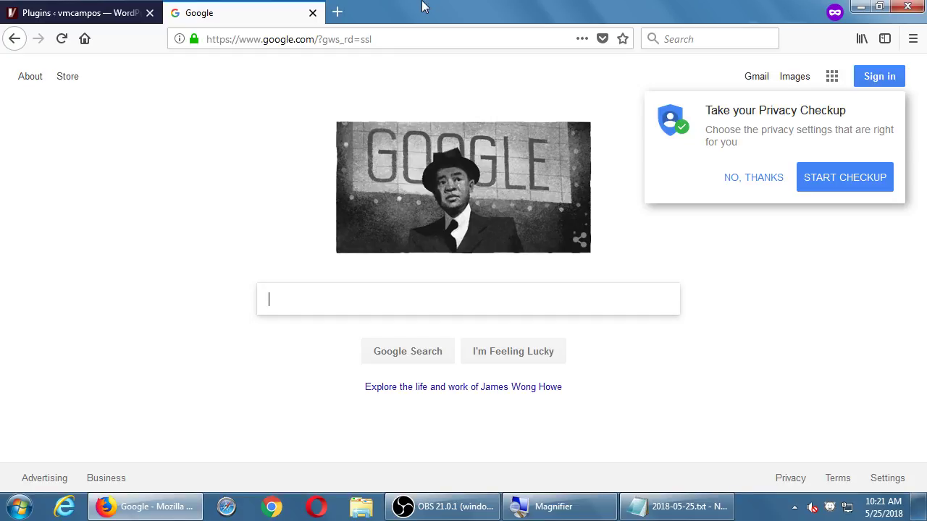
pyautogui.hotkey('ctrl', 'u')
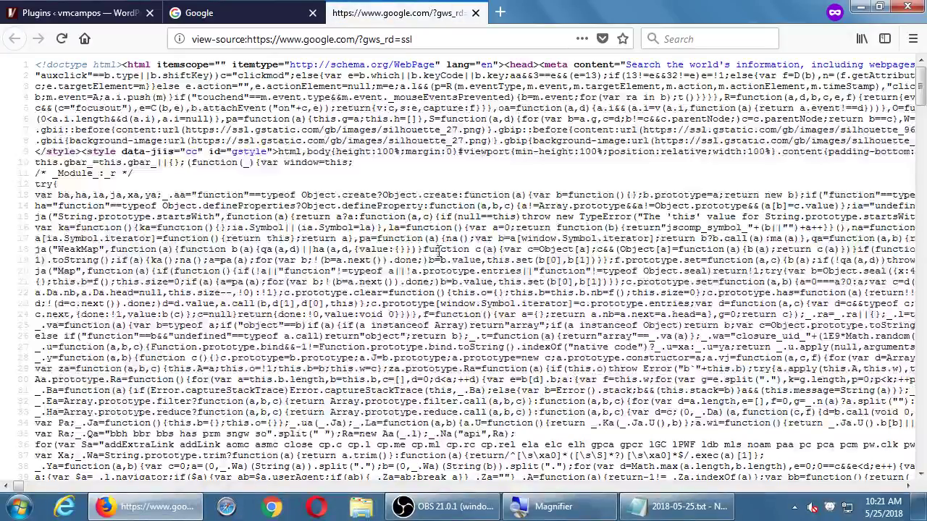
# - Examine the Google home page's source code from beginning to end, comparing it with the rendered page
pyautogui.scroll(-15, 427, 246)
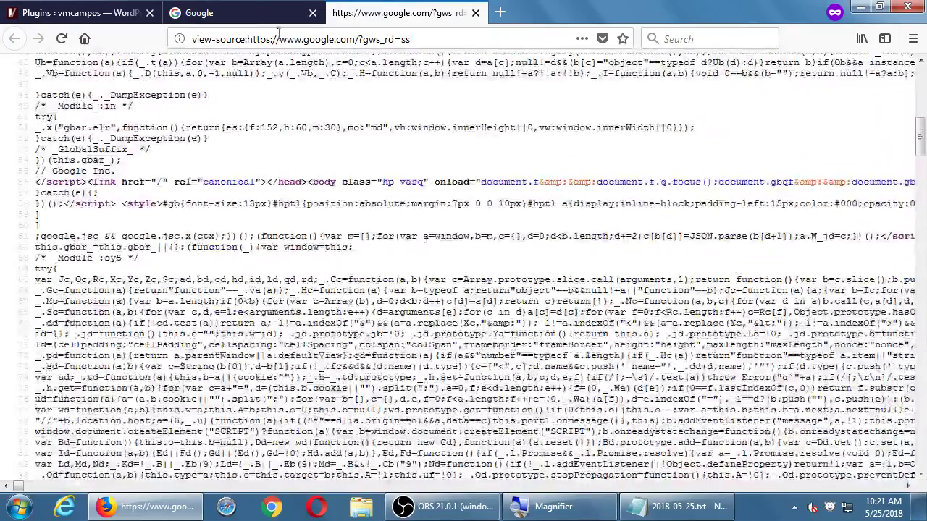
pyautogui.click(230, 11)
pyautogui.click(391, 14)
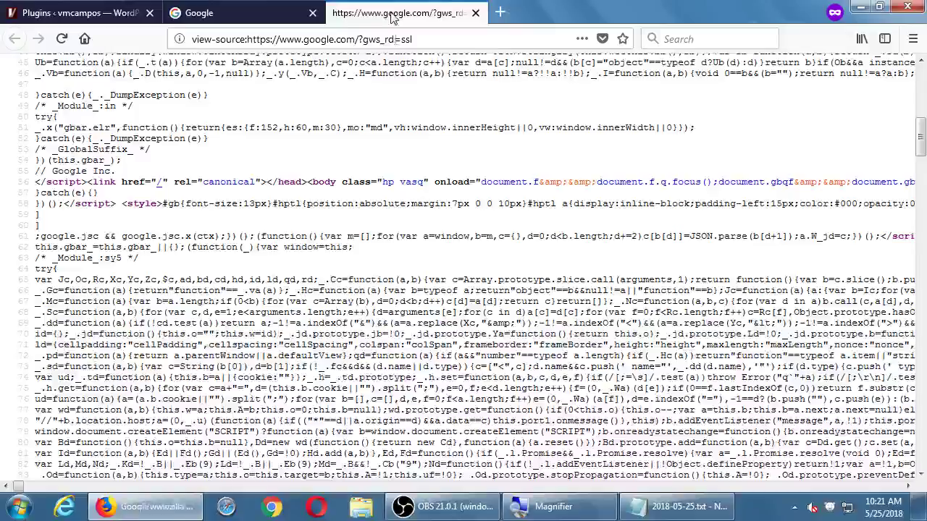
pyautogui.scroll(5, 439, 246)
pyautogui.scroll(-20, 52, 478)
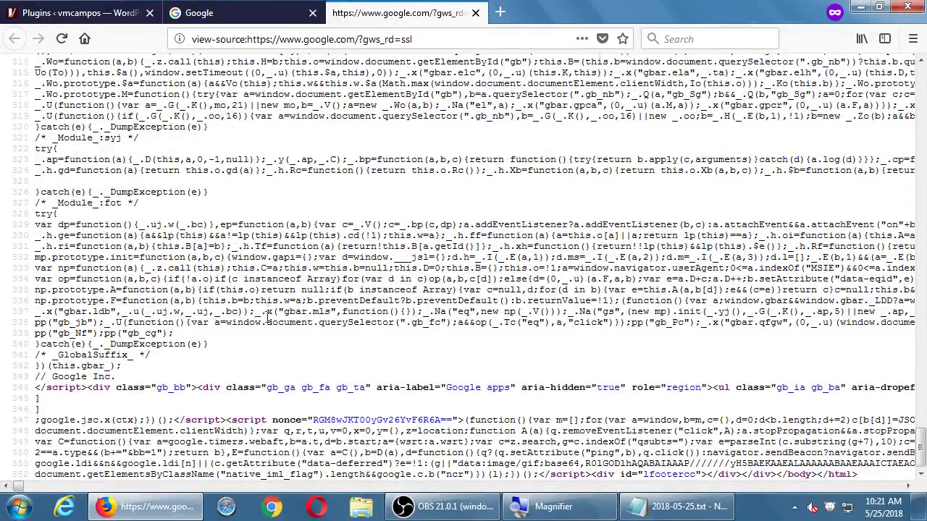
pyautogui.scroll(20, 268, 316)
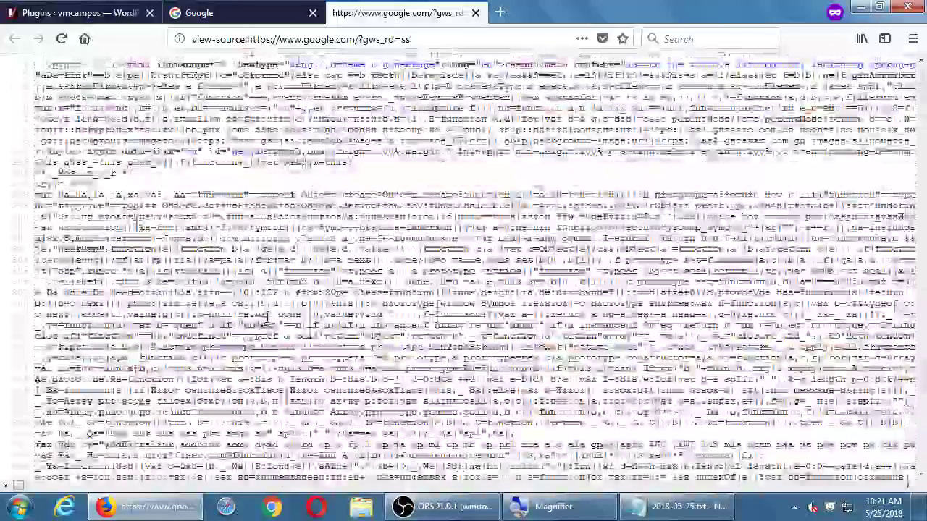
# - Return to the Google home page and locate the View Page Source command without running it
pyautogui.click(207, 14)
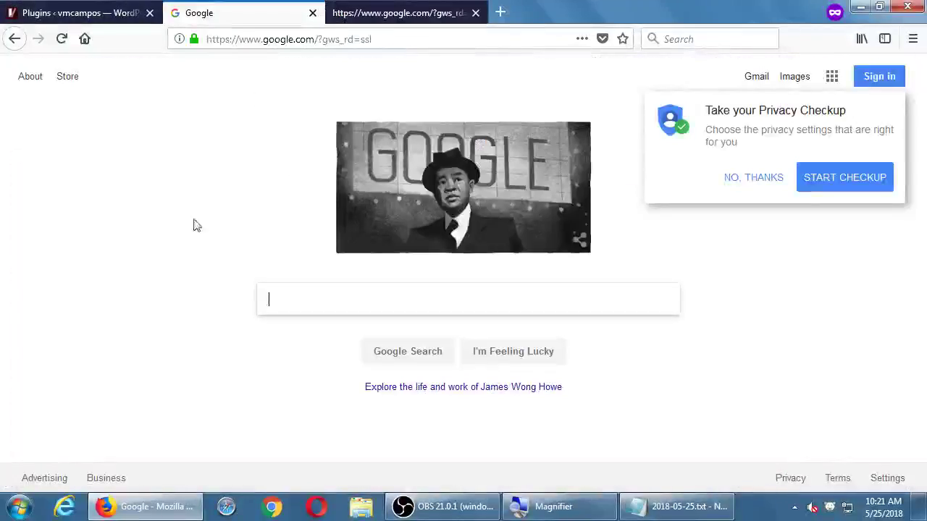
pyautogui.rightClick(66, 155)
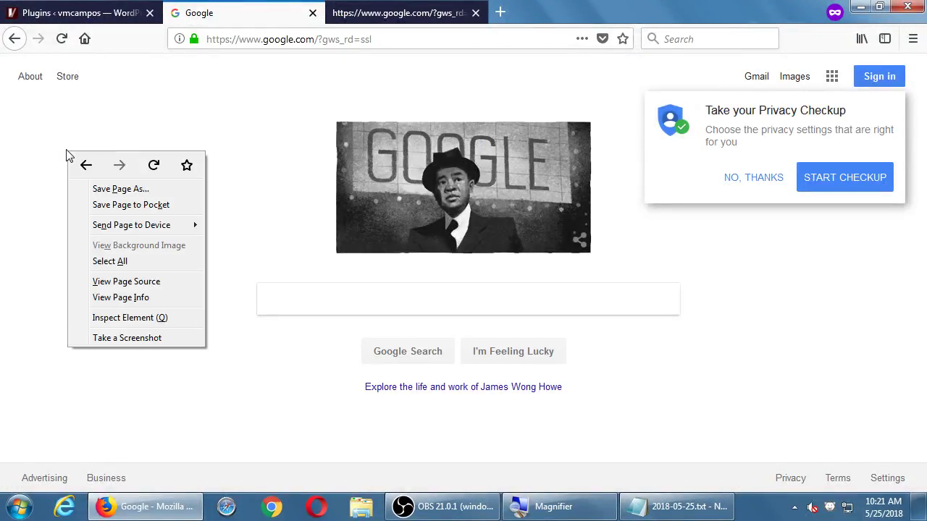
pyautogui.rightClick(53, 131)
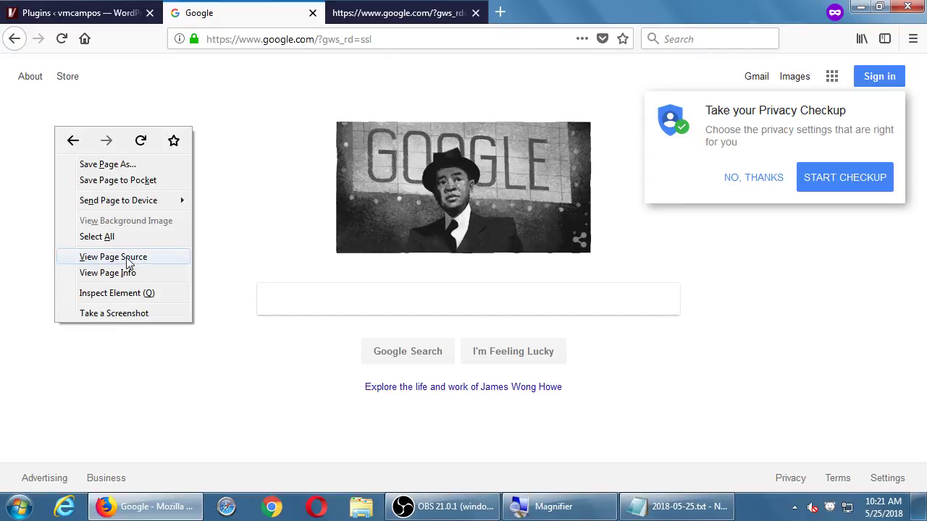
pyautogui.click(223, 171)
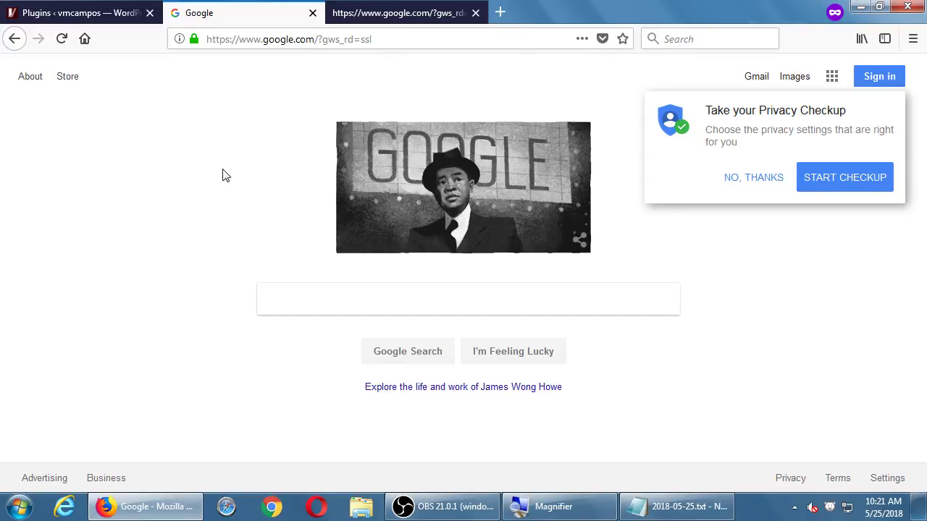
# - Open sdce.edu in a new tab and display its page source
pyautogui.hotkey('ctrl', 't')
pyautogui.write('sdc')
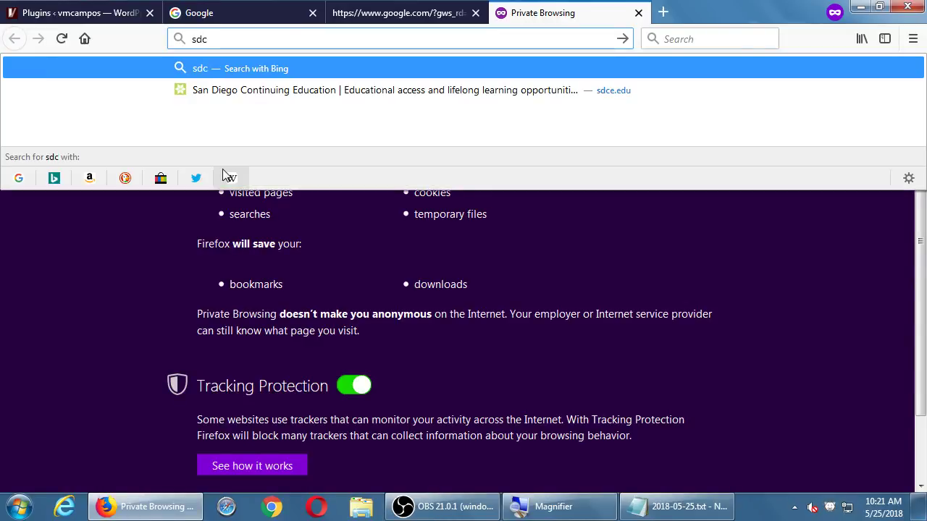
pyautogui.write('e.edu')
pyautogui.press('Return')
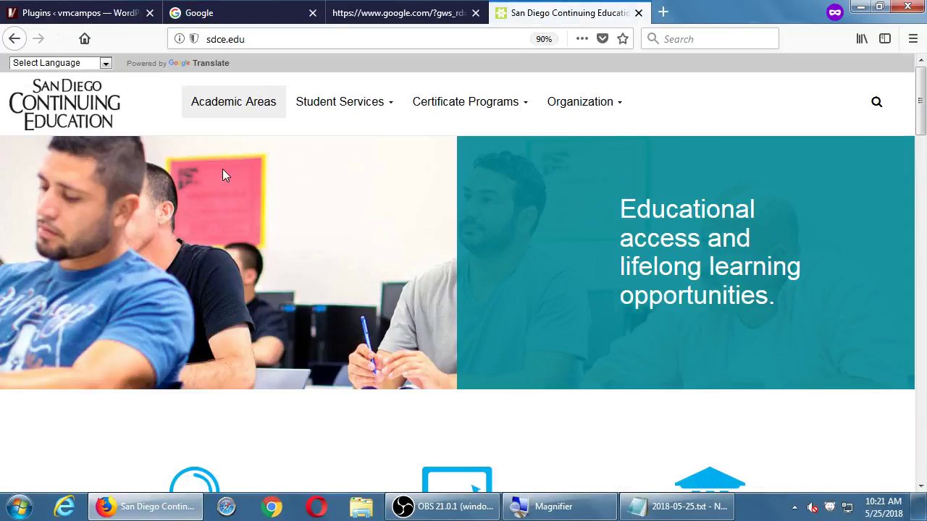
pyautogui.hotkey('ctrl', 'u')
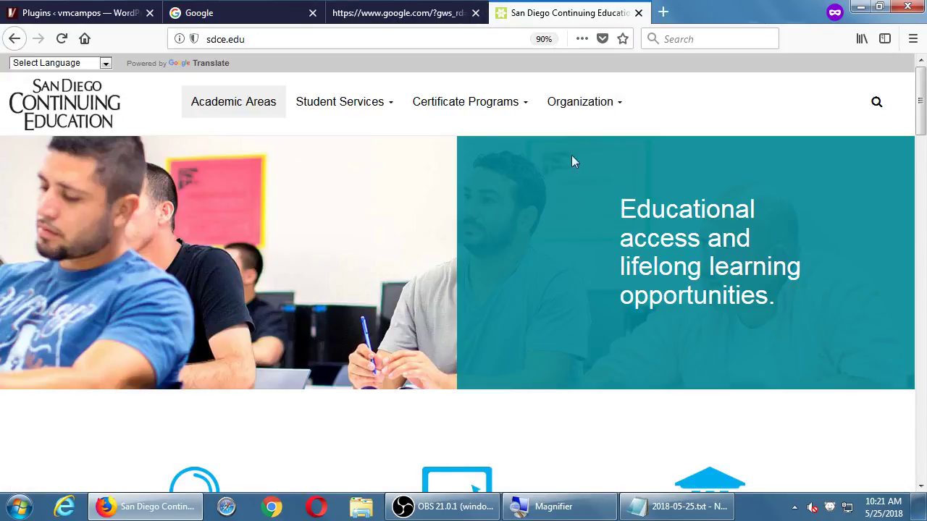
pyautogui.middleClick(667, 16)
pyautogui.rightClick(732, 107)
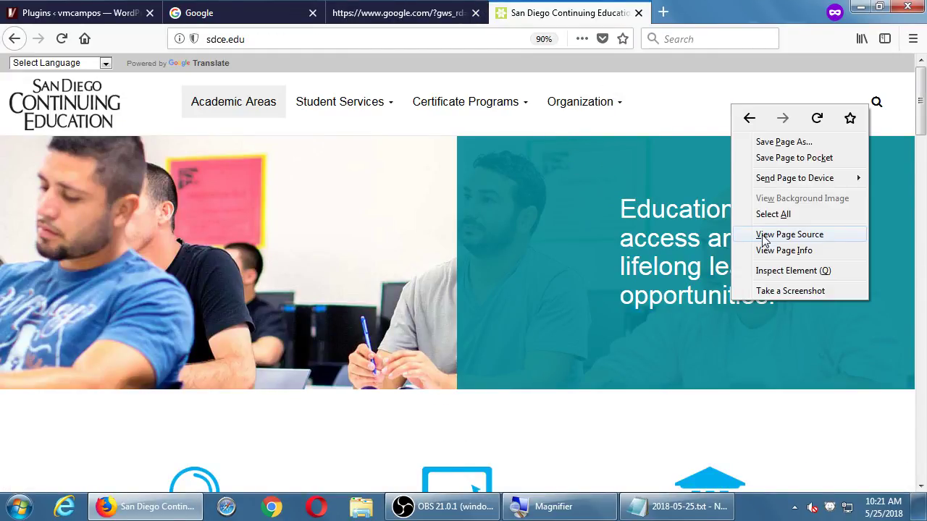
pyautogui.click(710, 101)
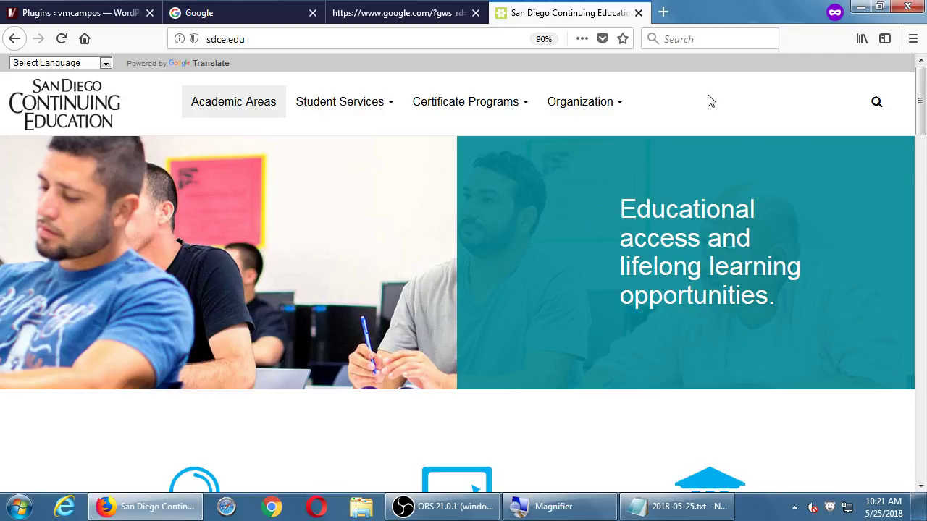
pyautogui.hotkey('ctrl', 'u')
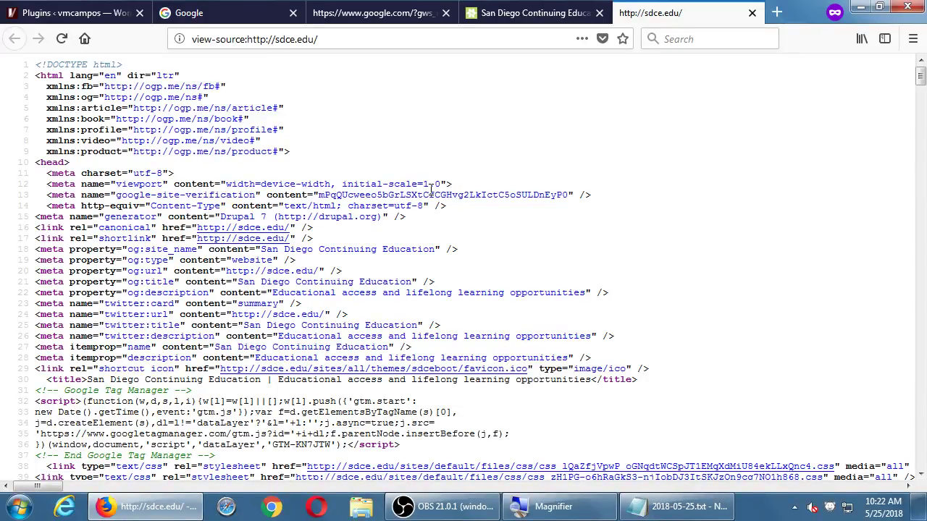
# - Examine the sdce.edu source, highlighting the generator value and reading through the stylesheet, script and Google tag lines
pyautogui.scroll(-2, 442, 202)
pyautogui.scroll(2, 423, 221)
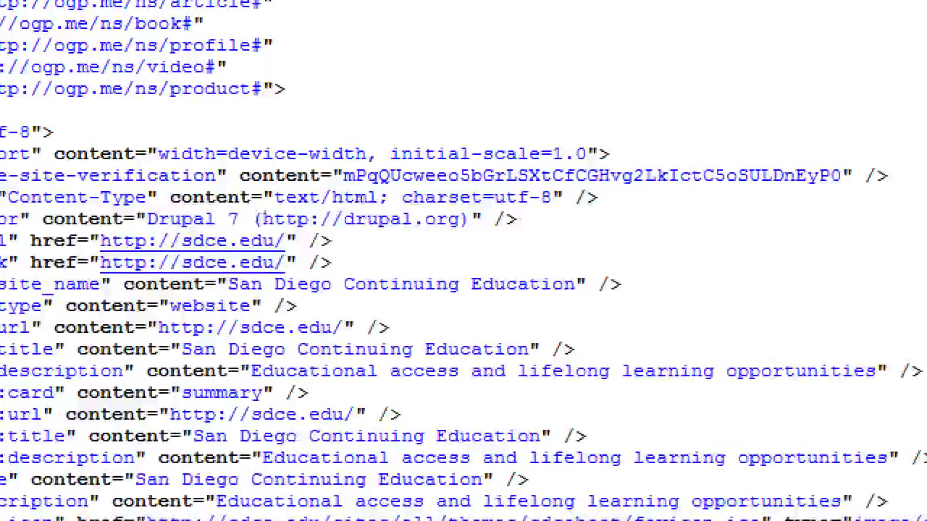
pyautogui.moveTo(237, 216); pyautogui.dragTo(286, 213)
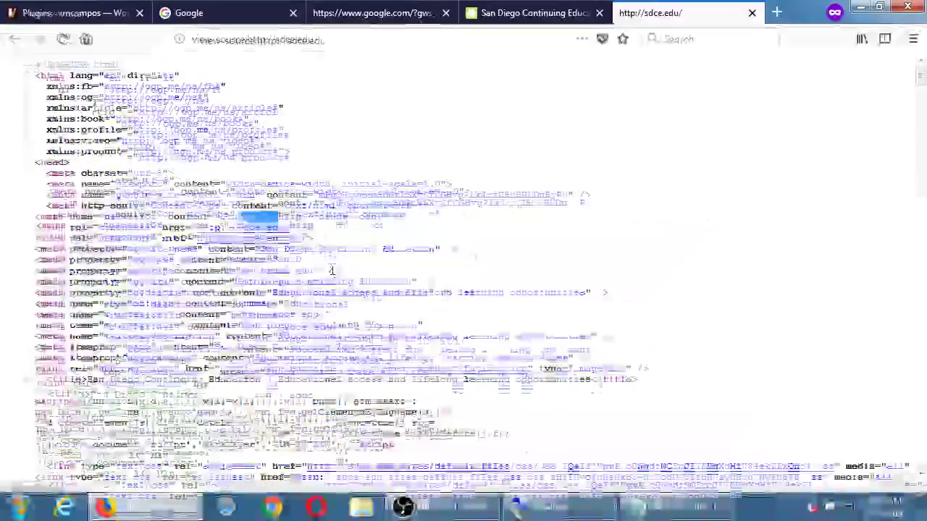
pyautogui.scroll(-8, 210, 425)
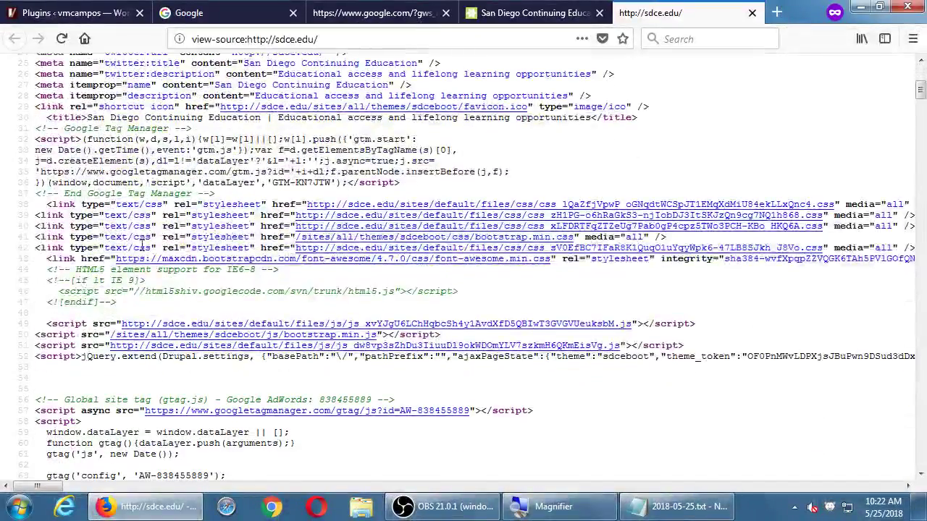
pyautogui.scroll(-6, 197, 230)
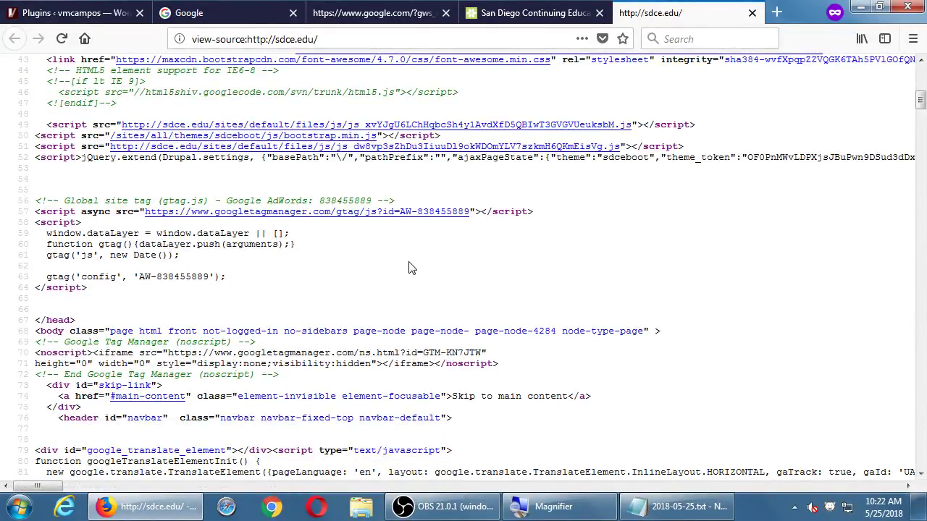
pyautogui.scroll(2, 395, 278)
pyautogui.scroll(2, 372, 282)
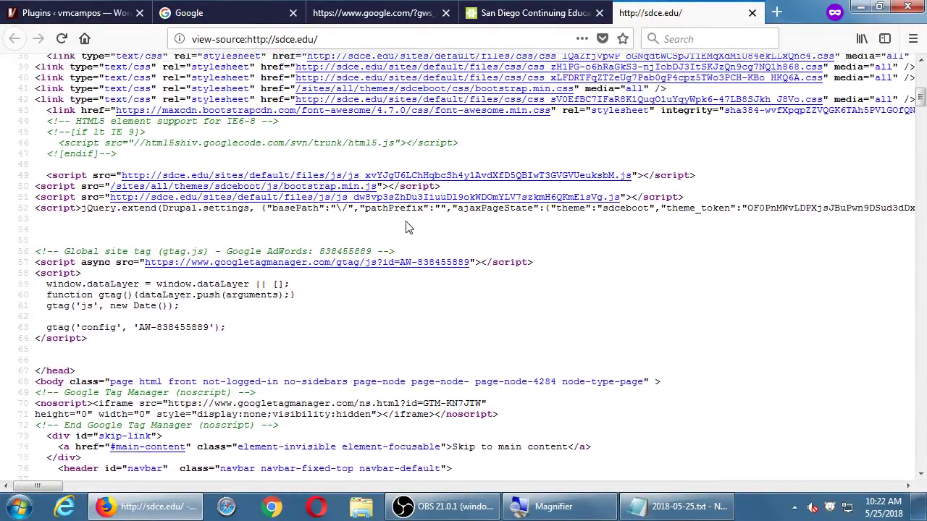
pyautogui.scroll(2, 391, 246)
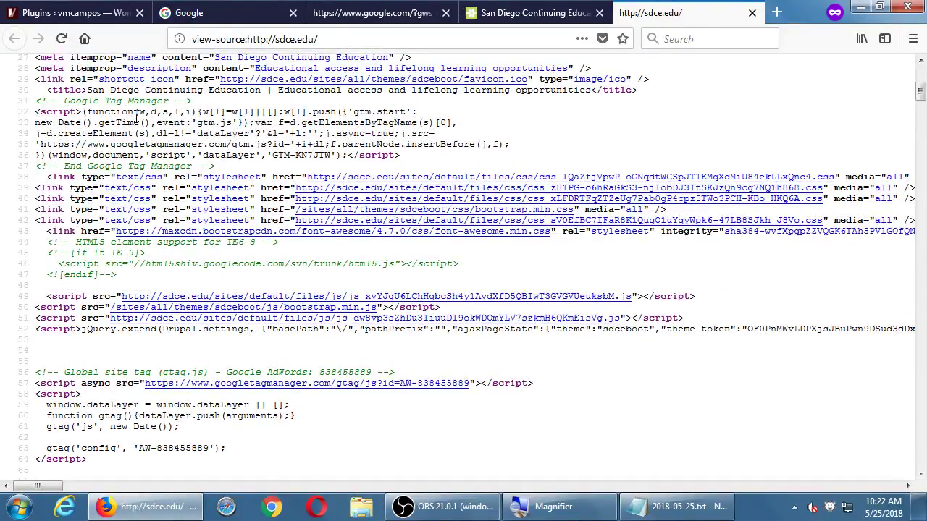
# - Magnify the sdce.edu source and examine the lines around the title tag and the Google Tag Manager script
pyautogui.press('super+plus')
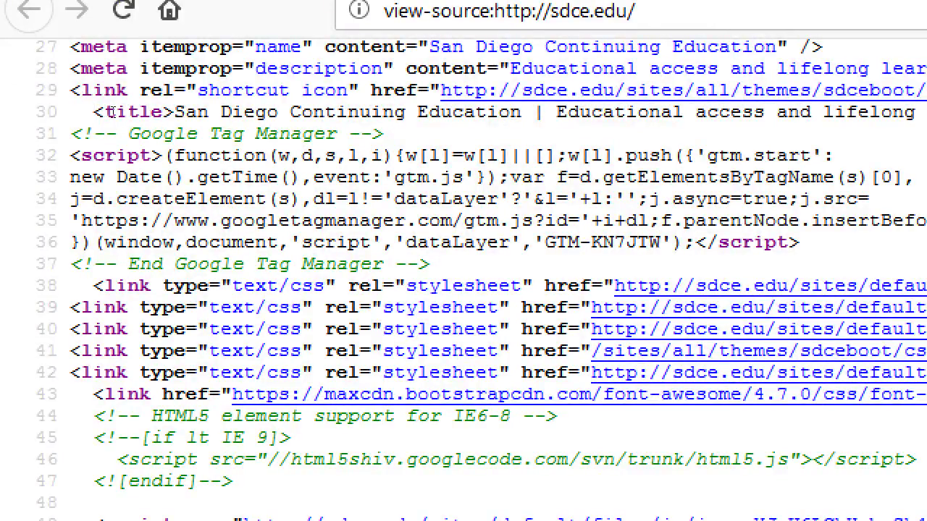
pyautogui.doubleClick(112, 112)
pyautogui.moveTo(146, 162); pyautogui.dragTo(145, 108)
pyautogui.moveTo(68, 113); pyautogui.dragTo(101, 122)
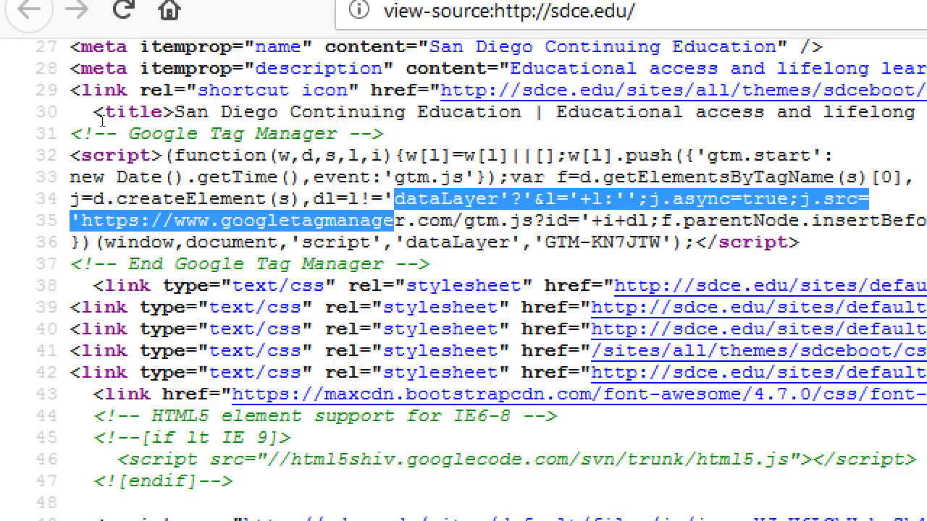
pyautogui.click(84, 113)
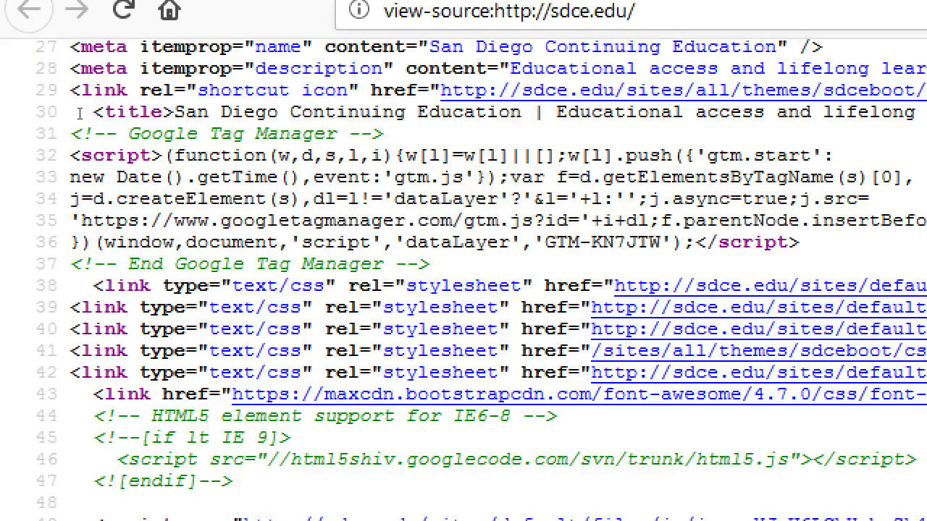
pyautogui.moveTo(84, 113); pyautogui.dragTo(85, 112)
pyautogui.press('super+minus')
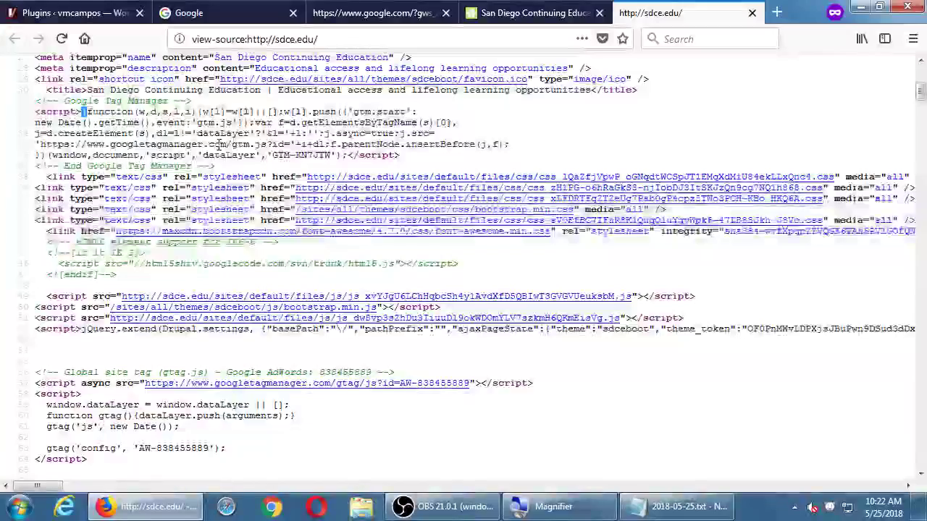
# - Return to the WordPress dashboard, open the list of all snippets and look over its entries
pyautogui.click(72, 20)
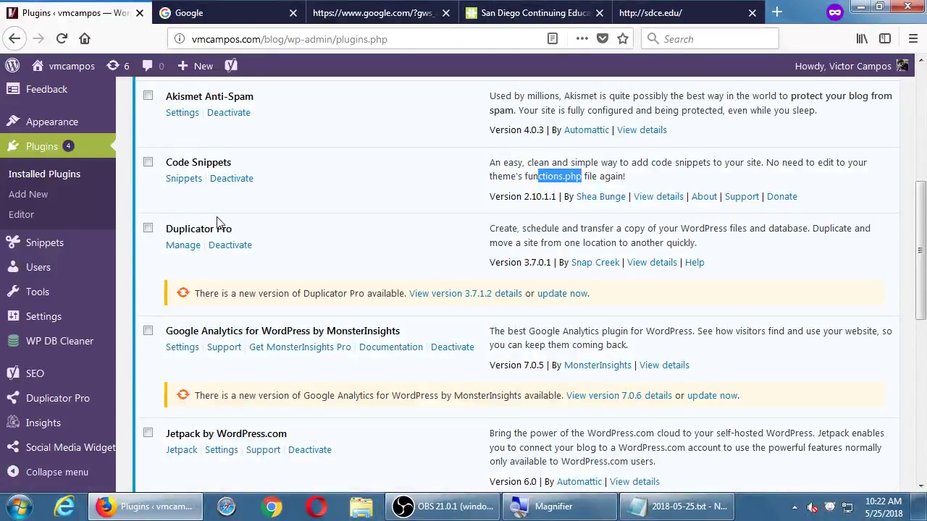
pyautogui.scroll(1, 202, 268)
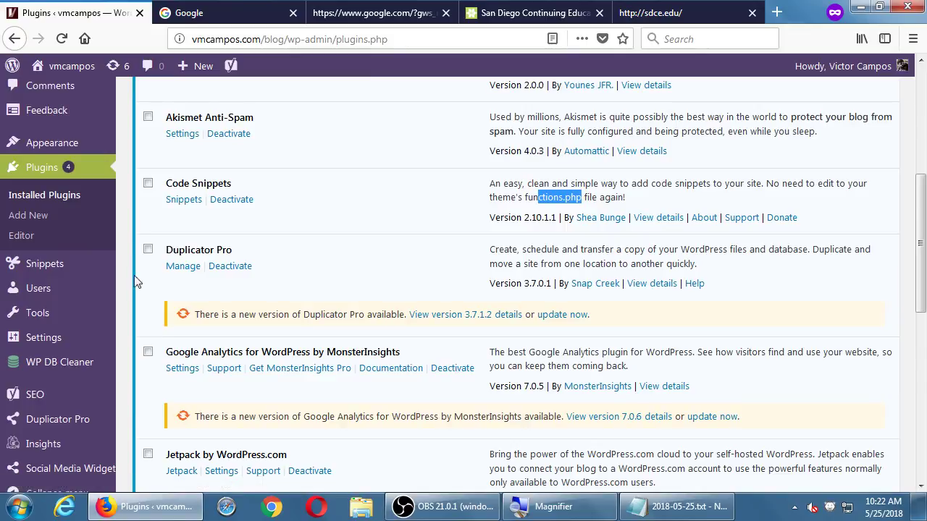
pyautogui.scroll(-1, 191, 291)
pyautogui.moveTo(56, 296)
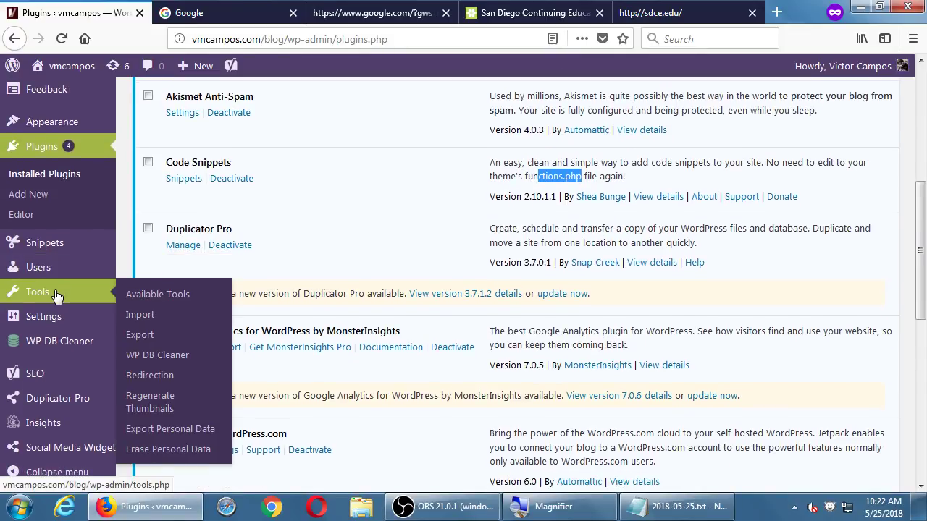
pyautogui.click(63, 250)
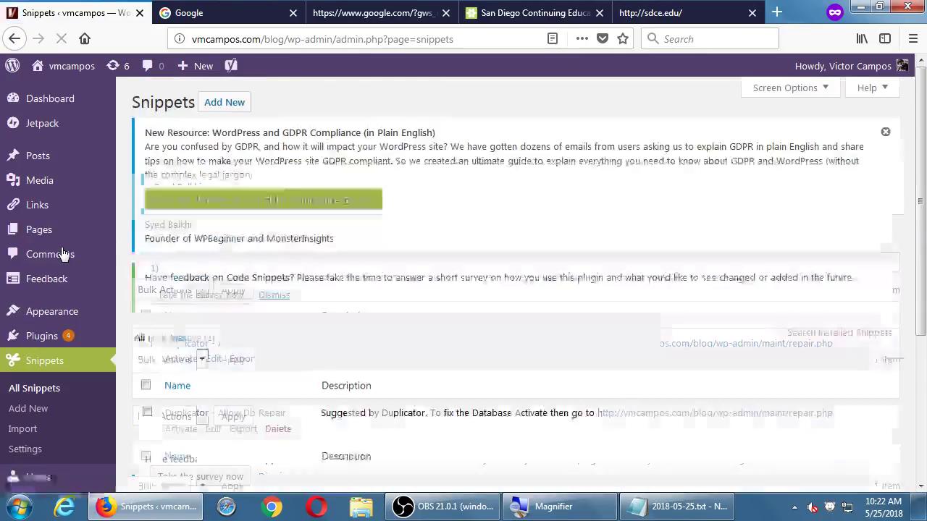
pyautogui.scroll(-3, 228, 393)
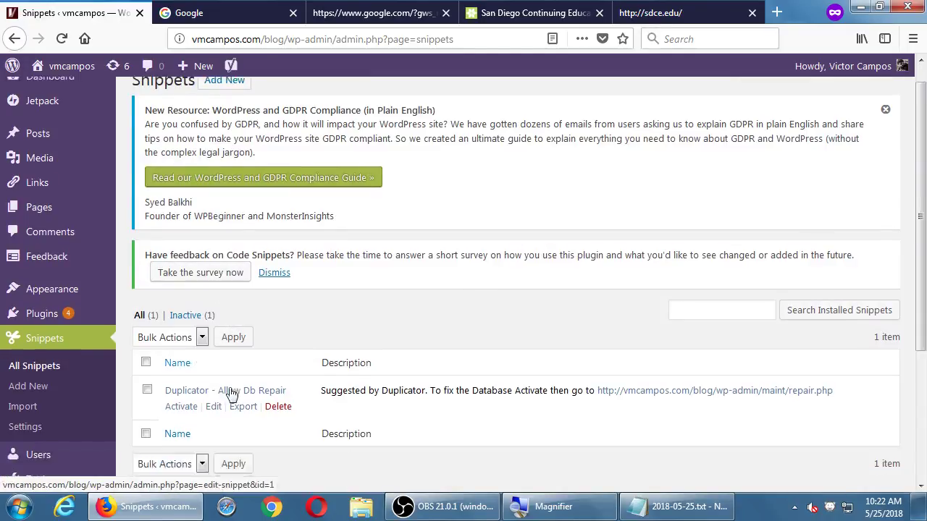
pyautogui.scroll(1, 350, 354)
pyautogui.scroll(2, 350, 354)
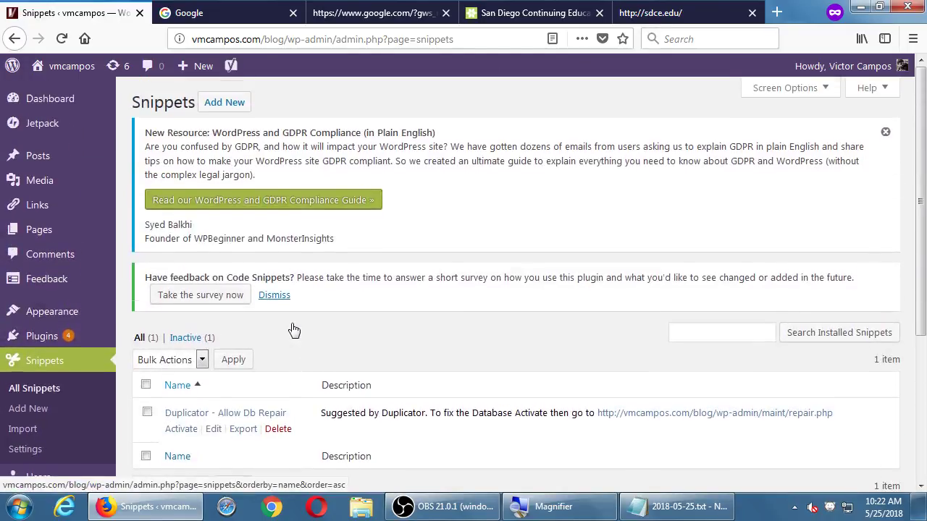
# - Open the form for adding a new snippet and look over its title field, code area and run options
pyautogui.click(48, 409)
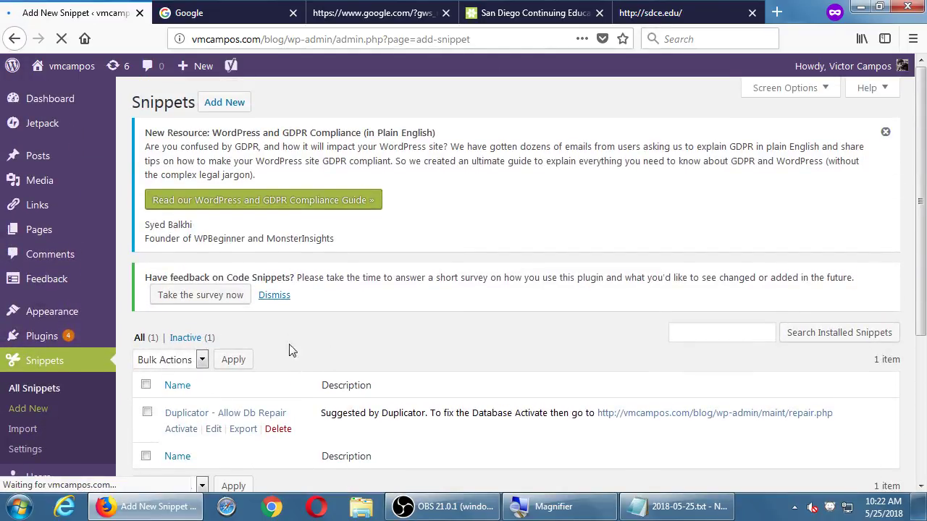
pyautogui.scroll(-2, 483, 333)
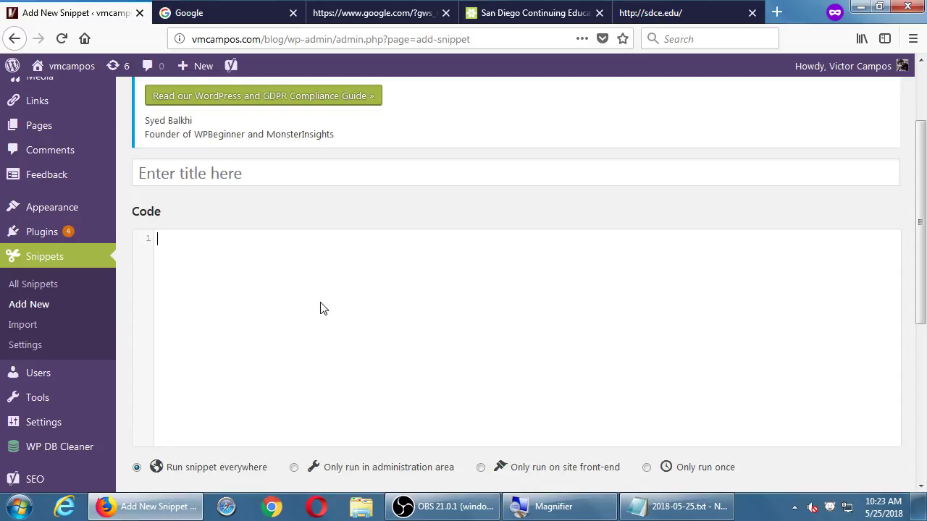
# - In the 2018-05-25.txt notes, add the line "- Uses for it: Affliate Links (Code)" at the end of the Code Snippets entry
pyautogui.click(642, 511)
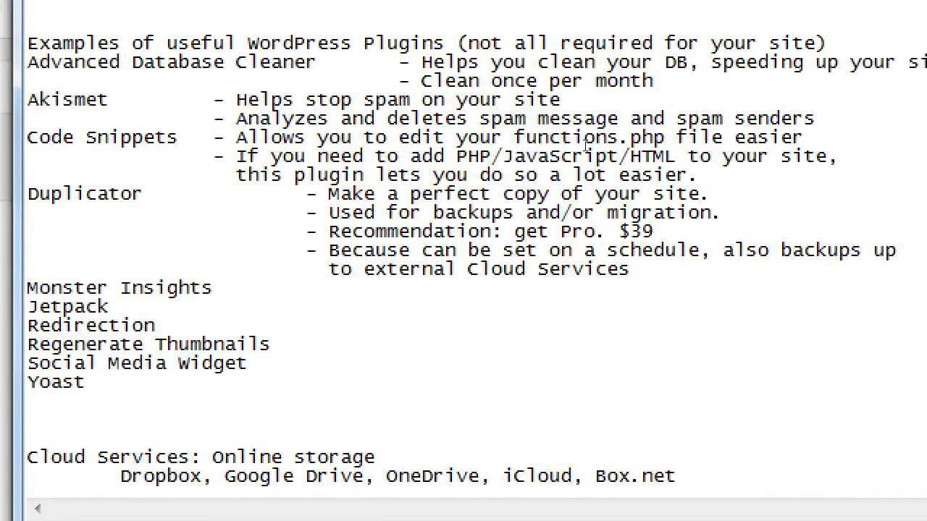
pyautogui.press('Return')
pyautogui.press('Tab')
pyautogui.press('Tab')
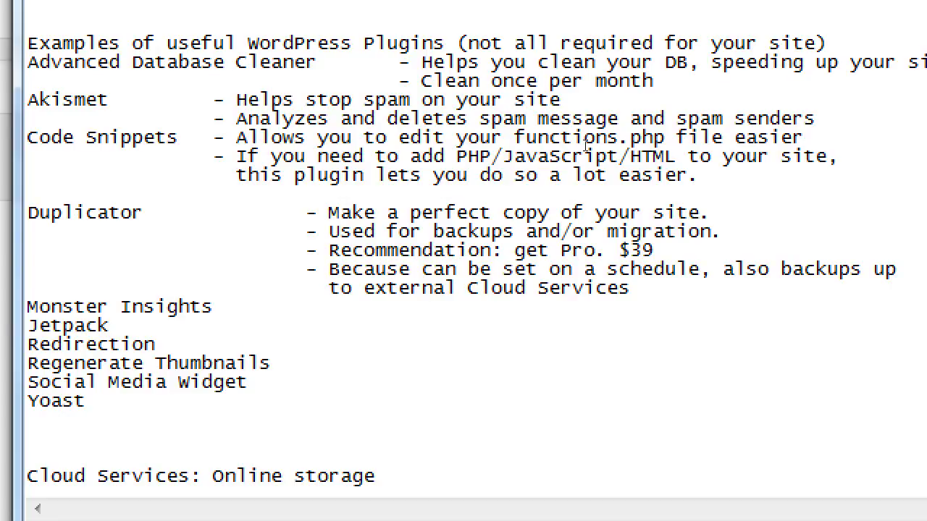
pyautogui.write('- Uses for it: ')
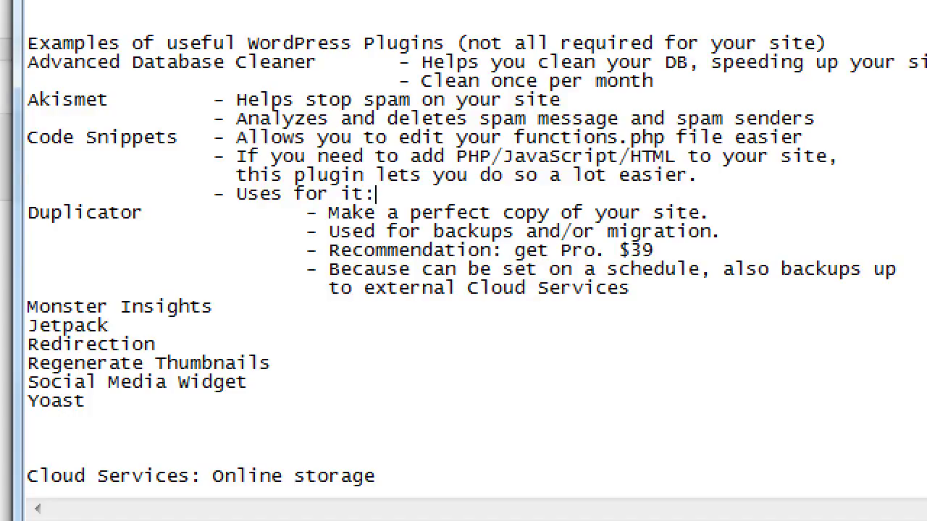
pyautogui.write('Affliate ')
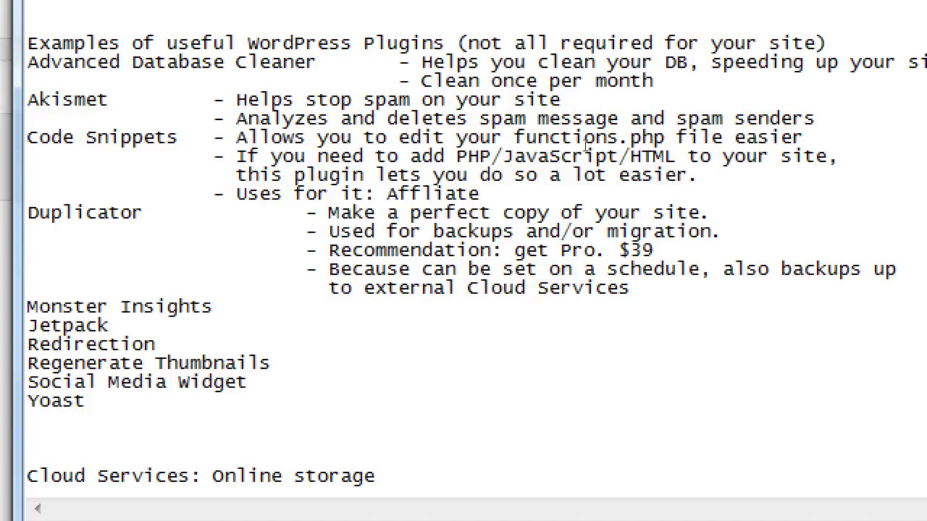
pyautogui.write('Links (Code)')
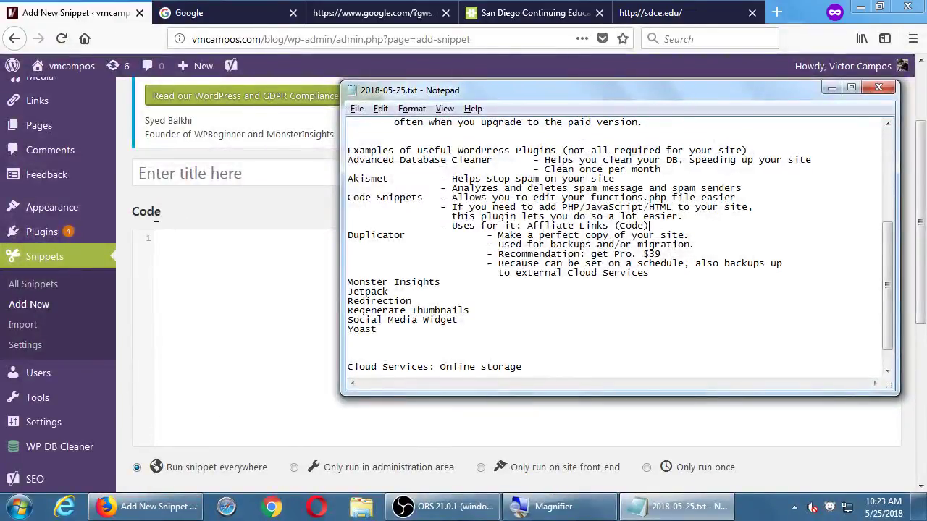
# - Return to the WordPress dashboard, open the theme editor, highlight "you don't!" in the direct-edit warning and accept the warning
pyautogui.click(156, 216)
pyautogui.moveTo(71, 211)
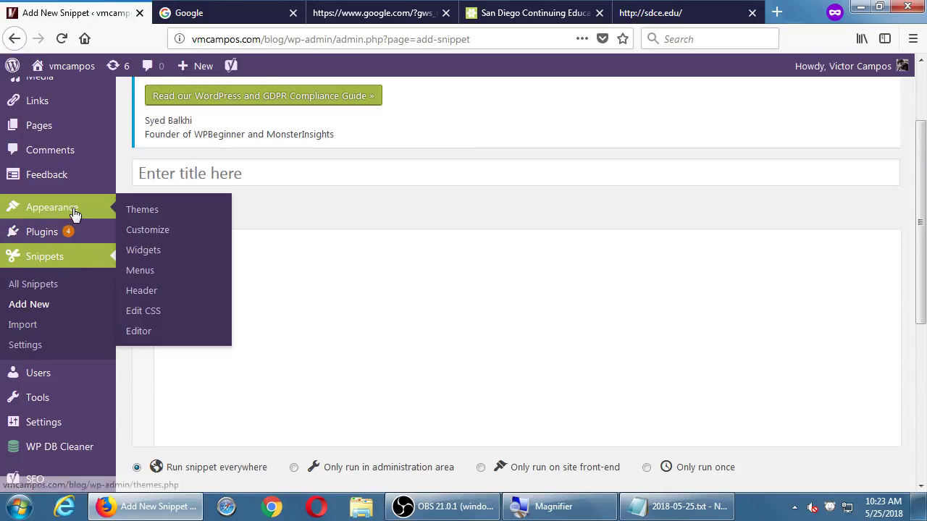
pyautogui.click(145, 330)
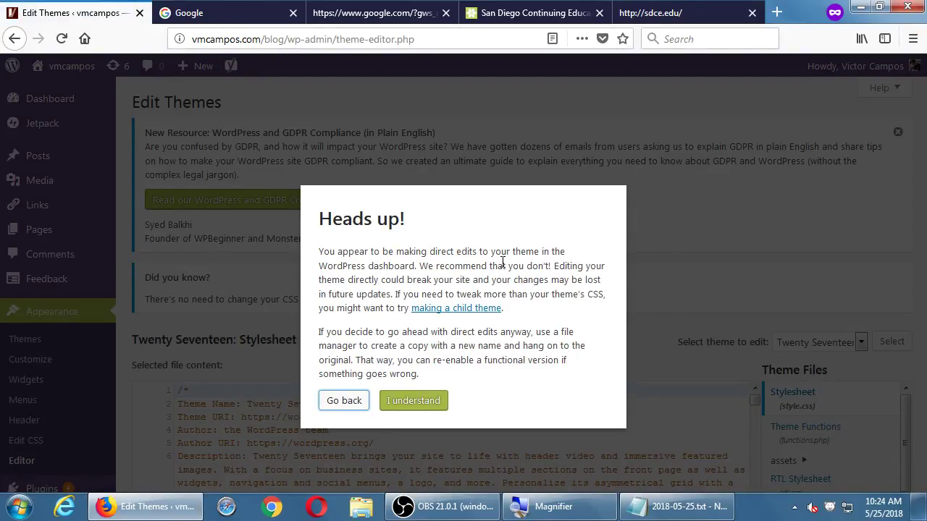
pyautogui.moveTo(502, 262); pyautogui.dragTo(555, 261)
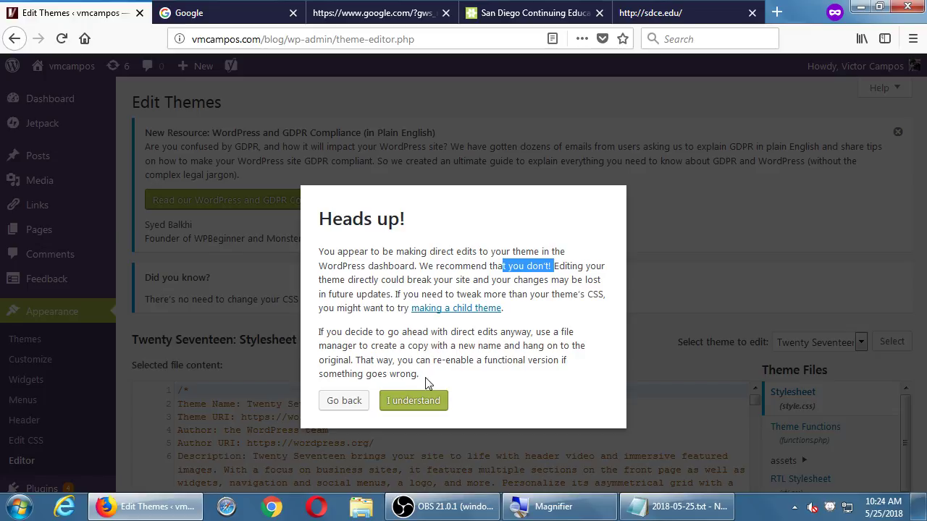
pyautogui.click(402, 400)
# - Look through the Twenty Seventeen style.css code down to its last line
pyautogui.scroll(-4, 497, 372)
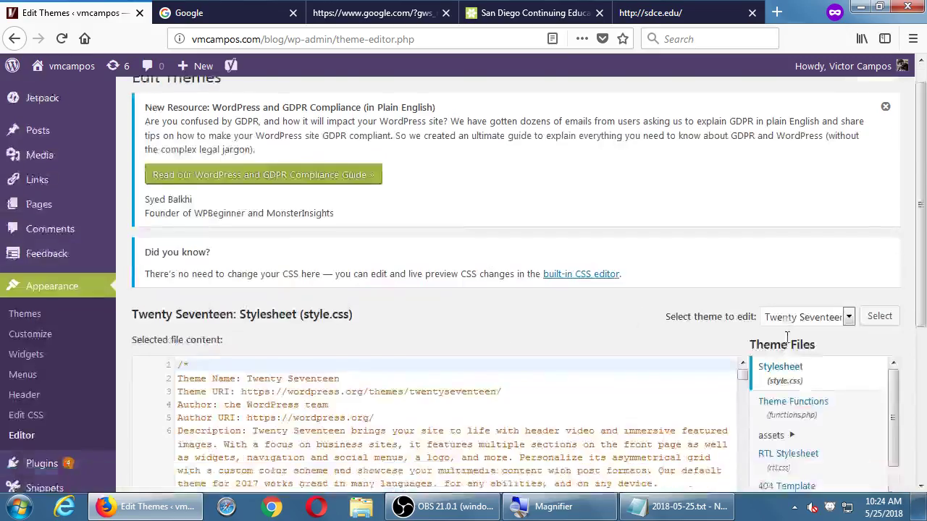
pyautogui.scroll(-4, 567, 275)
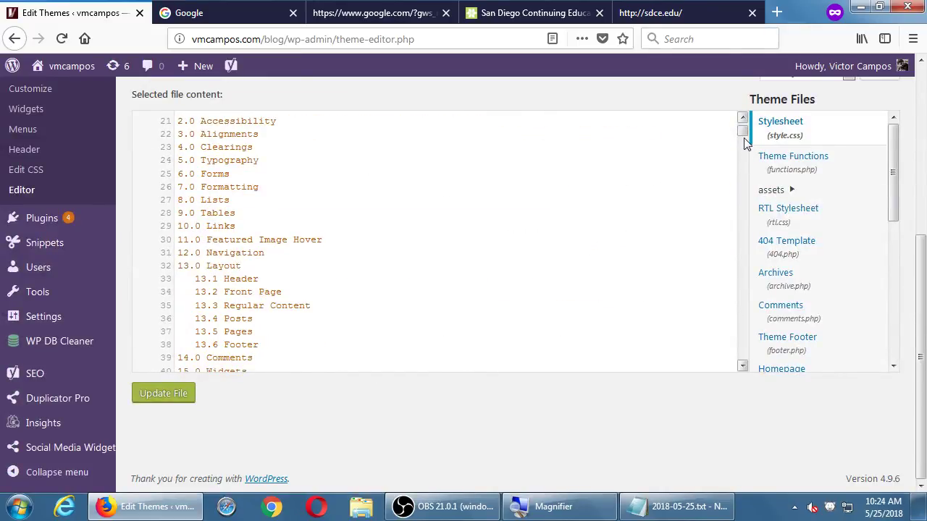
pyautogui.scroll(-4, 728, 209)
pyautogui.moveTo(742, 134); pyautogui.dragTo(742, 362)
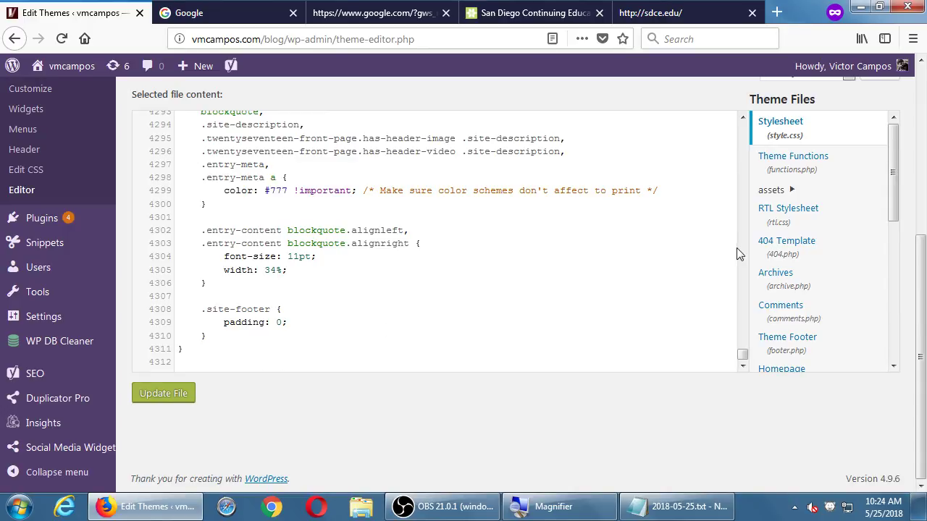
# - Open the Main Index Template (index.php) and examine its code around the get_template_part line
pyautogui.moveTo(895, 178); pyautogui.dragTo(891, 302)
pyautogui.click(806, 175)
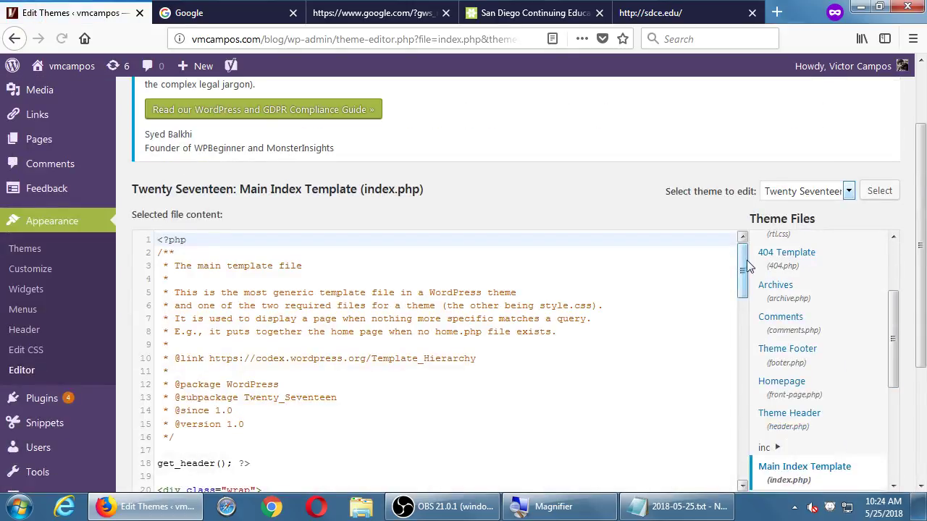
pyautogui.moveTo(744, 261); pyautogui.dragTo(729, 471)
pyautogui.scroll(-3, 612, 368)
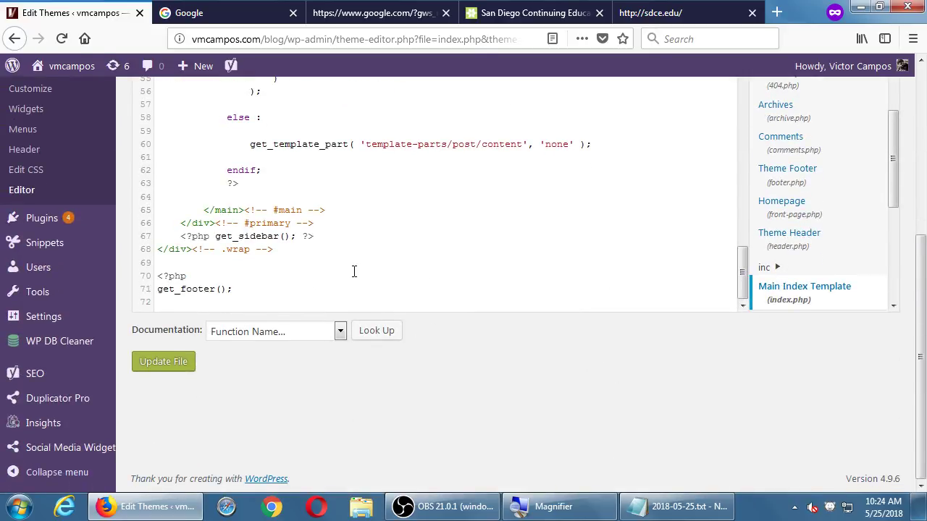
pyautogui.scroll(2, 168, 293)
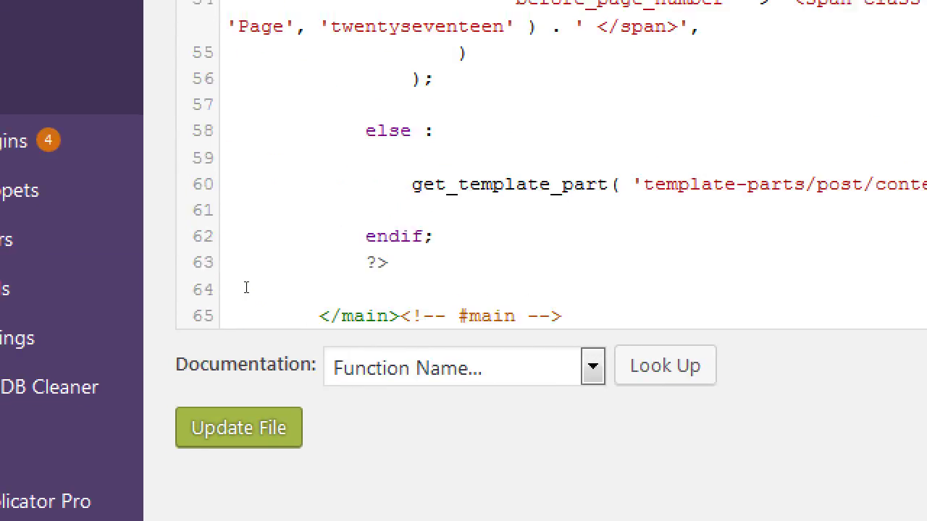
pyautogui.scroll(2, 246, 287)
pyautogui.scroll(-1, 247, 290)
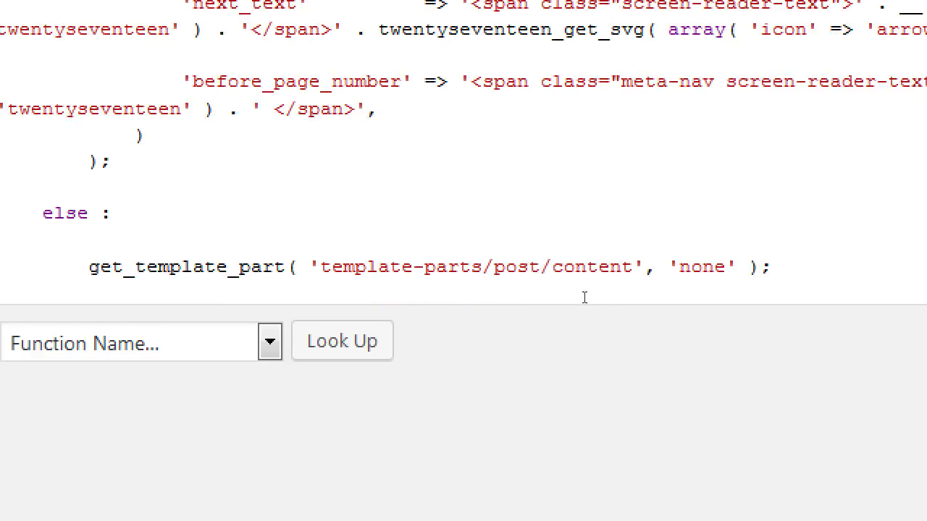
# - Delete the word "content" from the get_template_part path in index.php and undo the deletion
pyautogui.hotkey('ctrl', 'Left')
pyautogui.hotkey('ctrl', 'shift', 'Right')
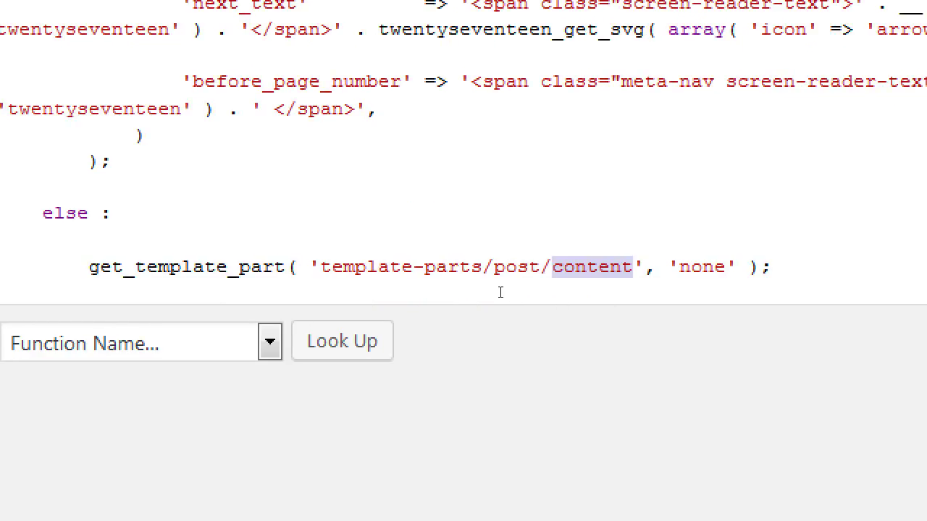
pyautogui.press('BackSpace')
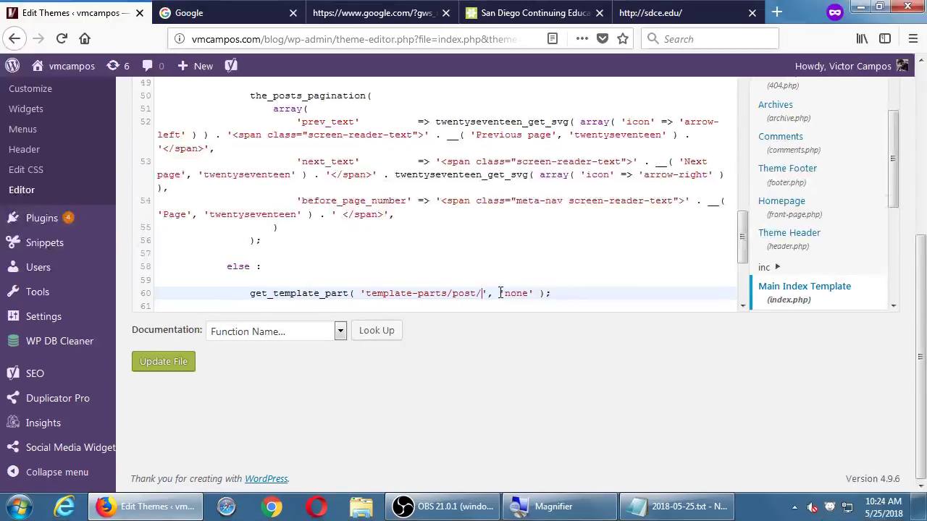
pyautogui.hotkey('ctrl', 'z')
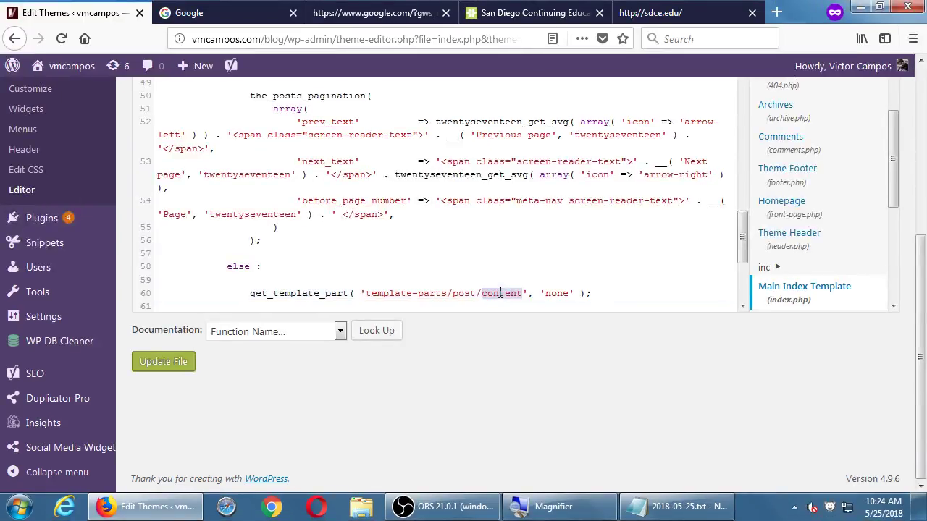
pyautogui.press('Right')
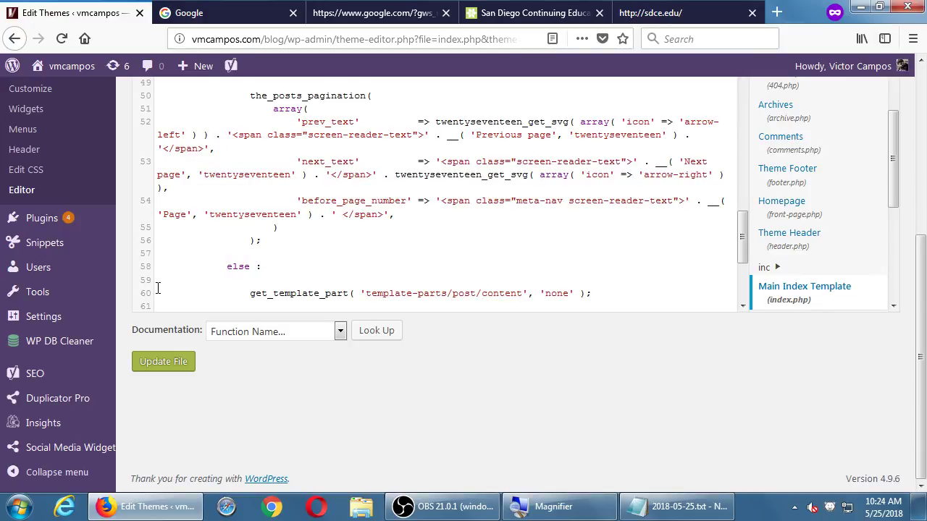
# - Leave the theme editor without saving and go to the Dashboard home page
pyautogui.moveTo(64, 401)
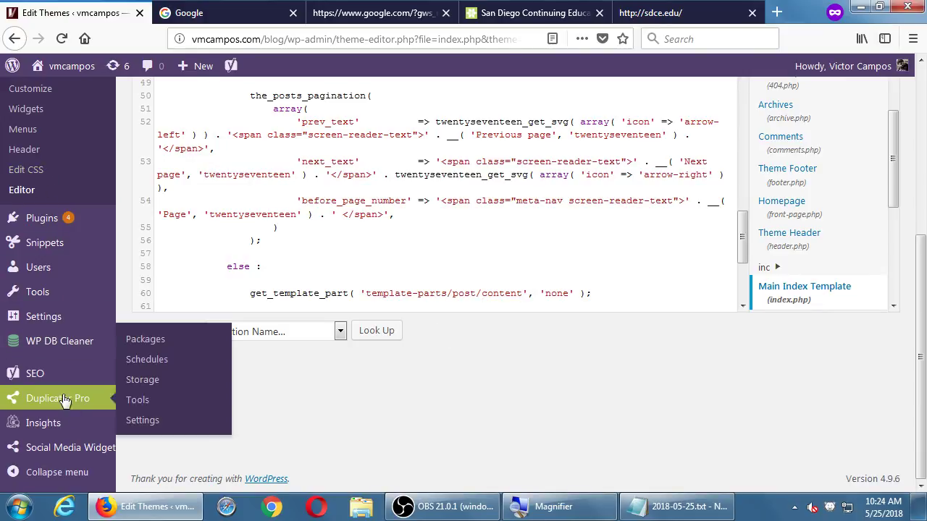
pyautogui.moveTo(56, 312)
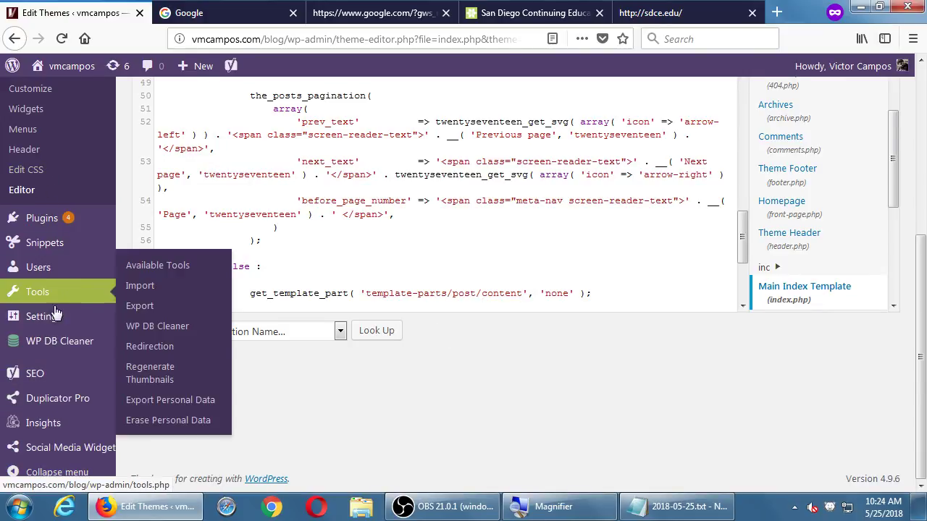
pyautogui.scroll(4, 56, 312)
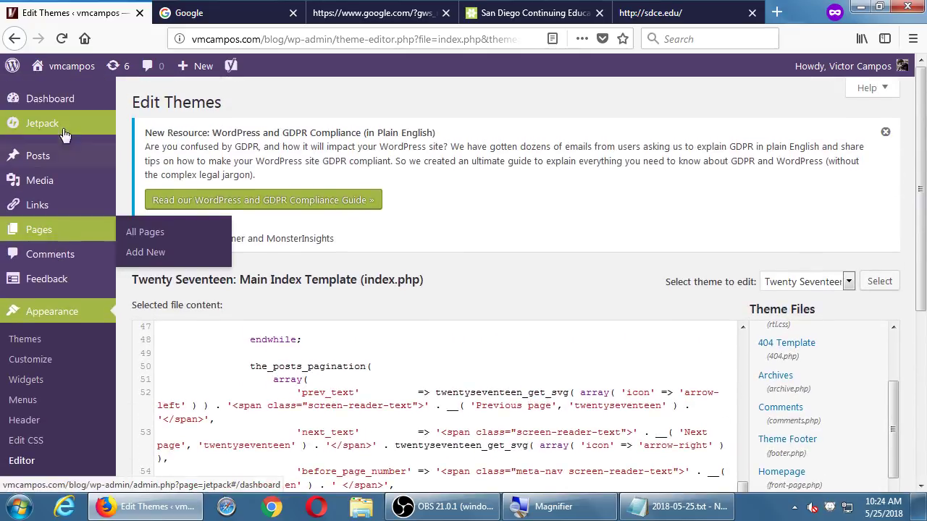
pyautogui.click(54, 99)
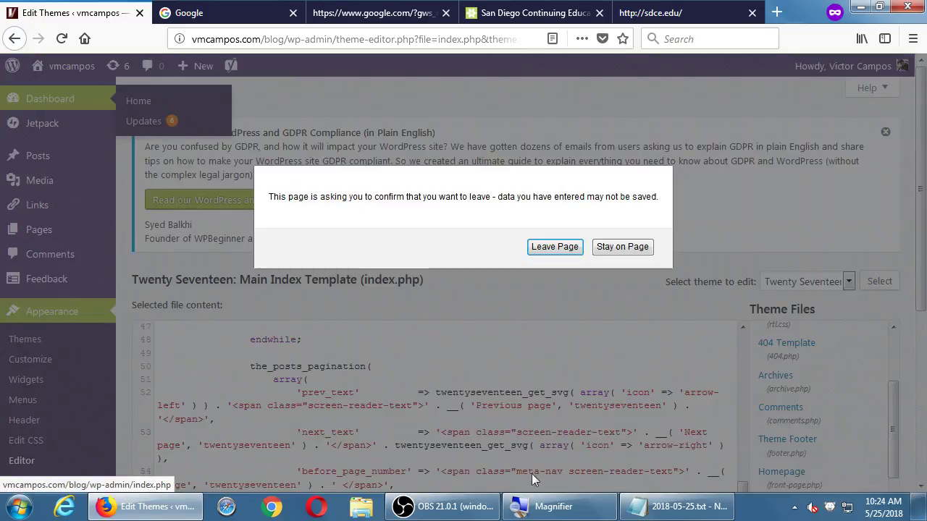
pyautogui.click(562, 250)
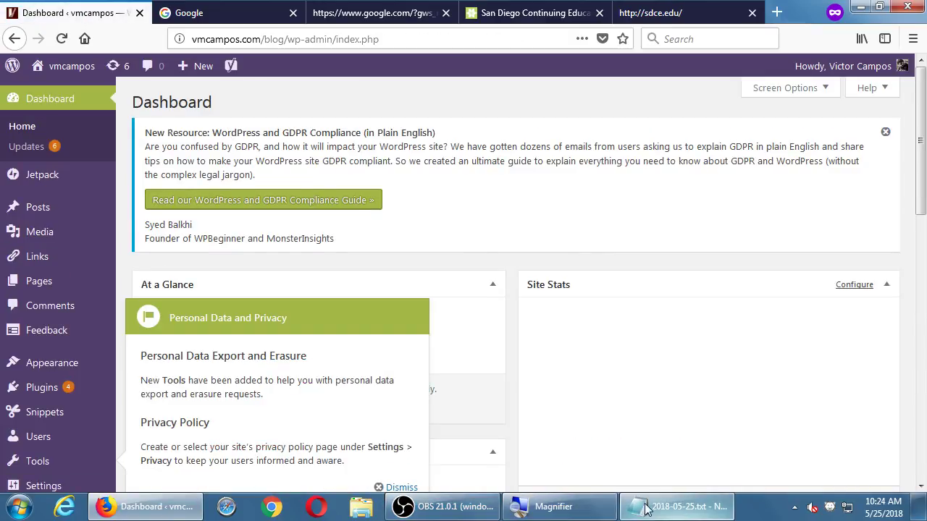
# - In the notes file, start the Monster Insights description with a dash aligned with the Duplicator points
pyautogui.click(709, 442)
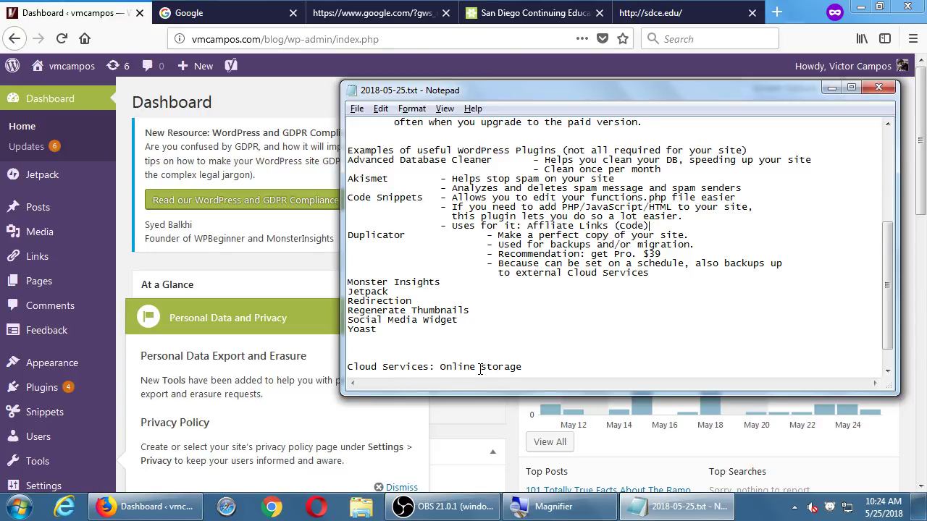
pyautogui.press('super+plus')
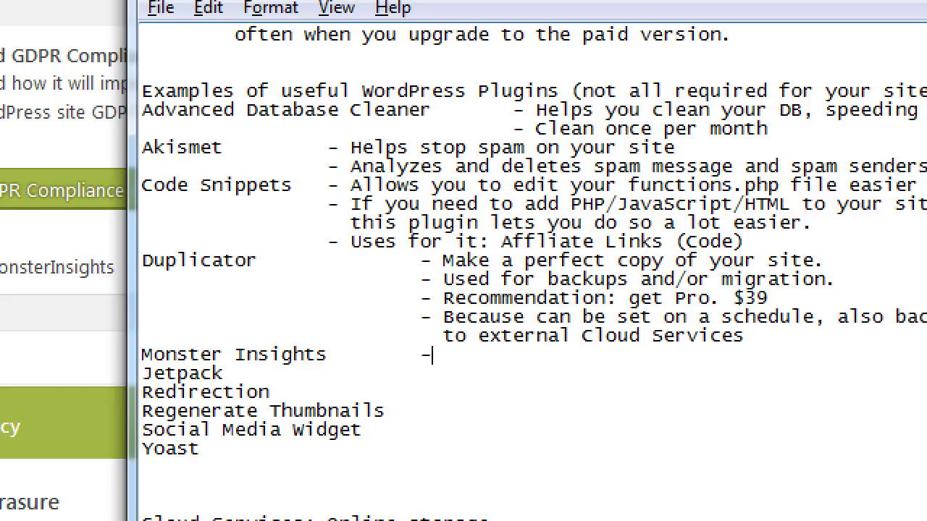
pyautogui.press('super+minus')
# - Switch back to the WordPress dashboard, open the Snippets page and start a new snippet
pyautogui.hotkey('alt', 'Tab')
pyautogui.scroll(-2, 29, 362)
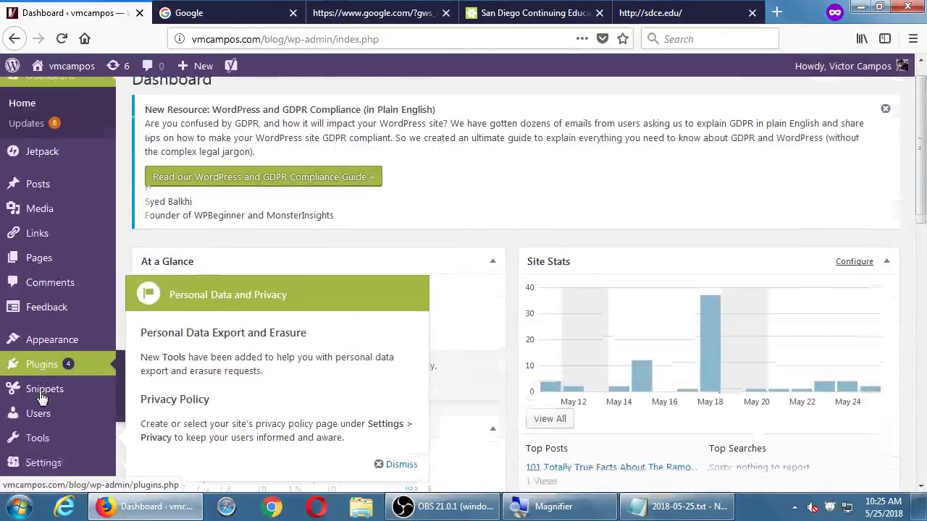
pyautogui.click(49, 318)
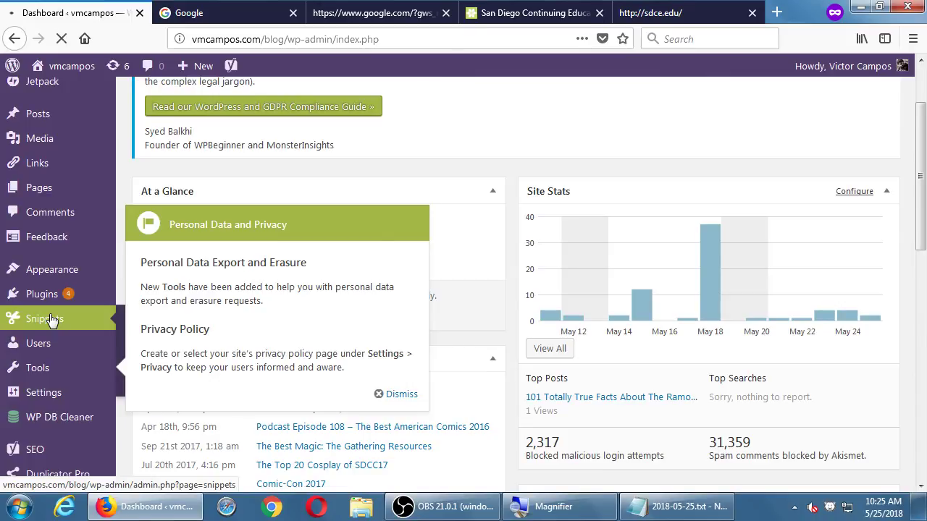
pyautogui.click(236, 102)
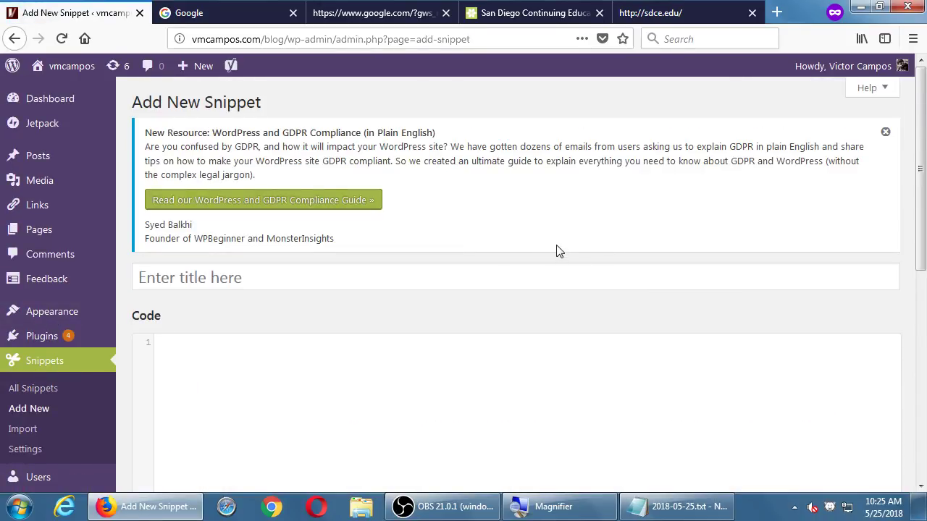
# - Examine the new snippet form, including the run-scope options, the Description editor and the saving choices
pyautogui.scroll(-10, 557, 251)
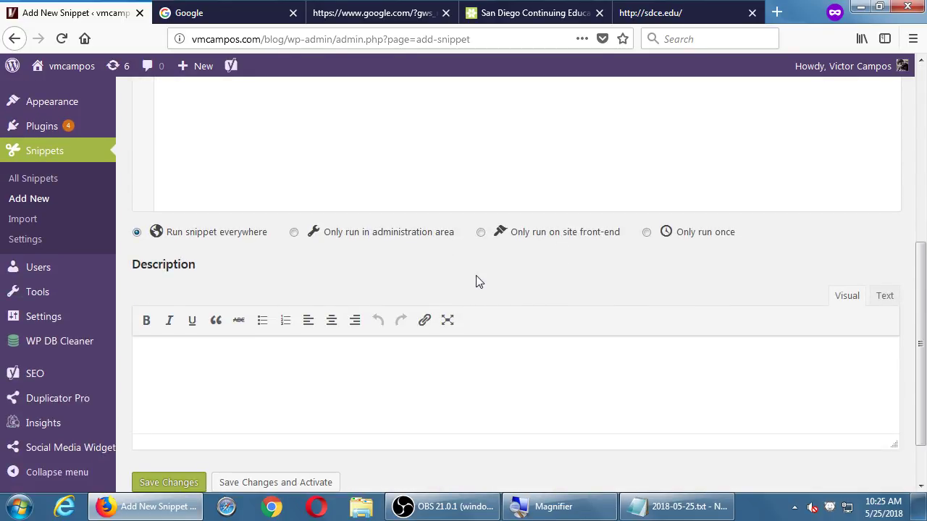
pyautogui.scroll(2, 476, 282)
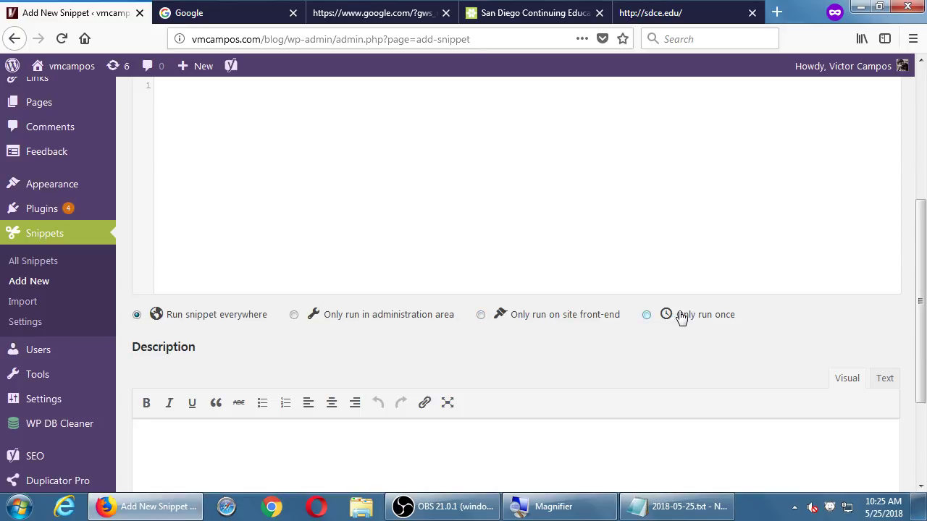
pyautogui.scroll(-4, 681, 317)
pyautogui.click(432, 321)
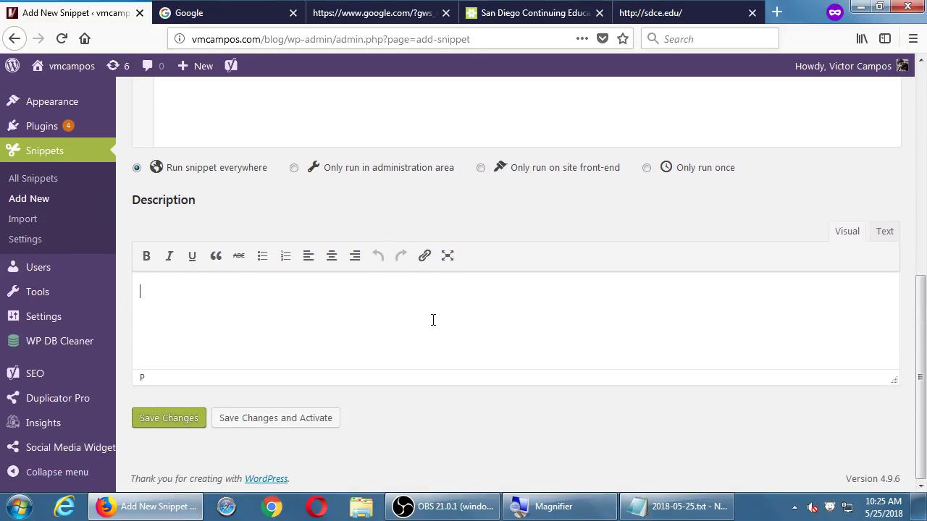
pyautogui.scroll(10, 433, 320)
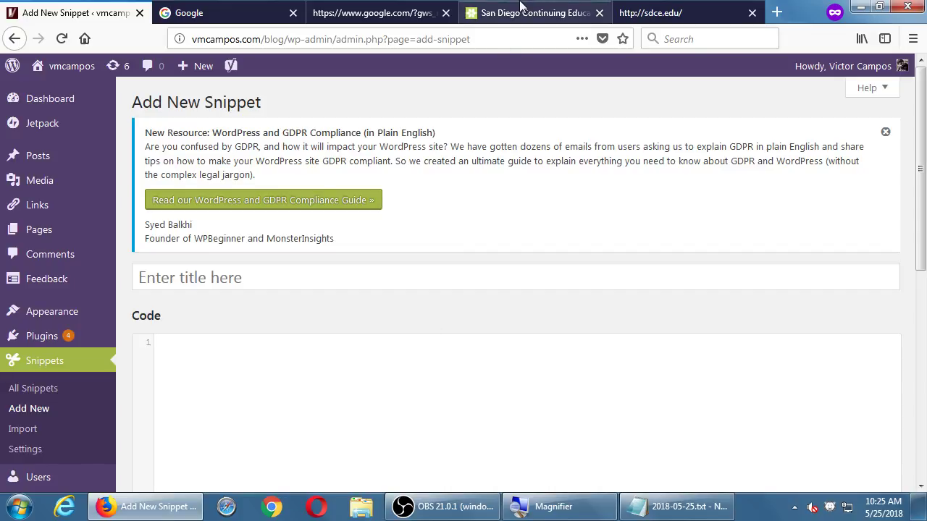
# - Close all extra browser tabs so only the Add New Snippet page stays open
pyautogui.middleClick(425, 18)
pyautogui.middleClick(425, 18)
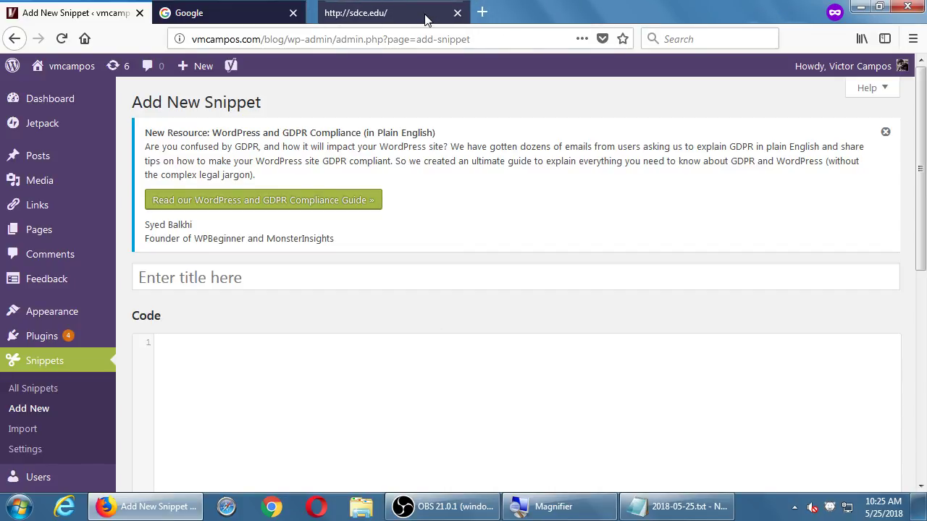
pyautogui.middleClick(425, 18)
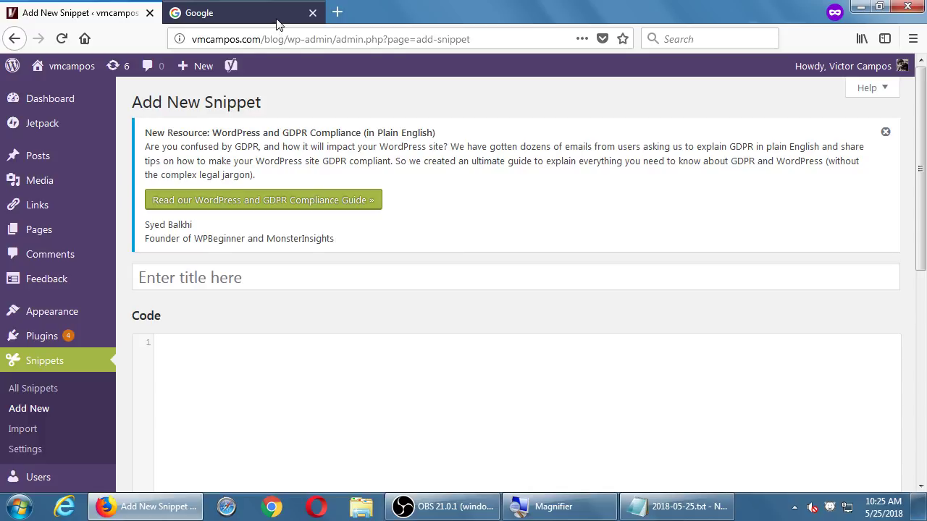
pyautogui.click(313, 13)
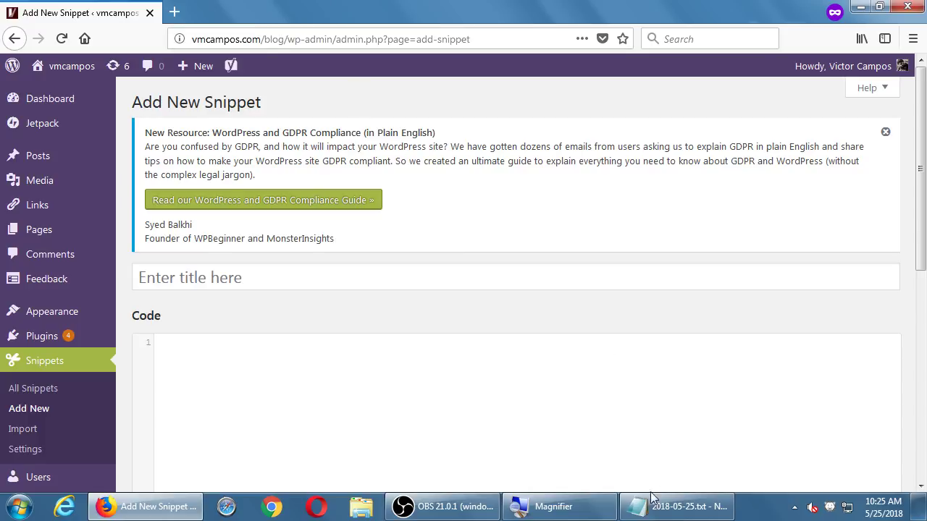
# - In the notes file, complete the Monster Insights description with "Easily set up and track Google Analytics right on your site.", wrapped onto an aligned second line
pyautogui.click(655, 503)
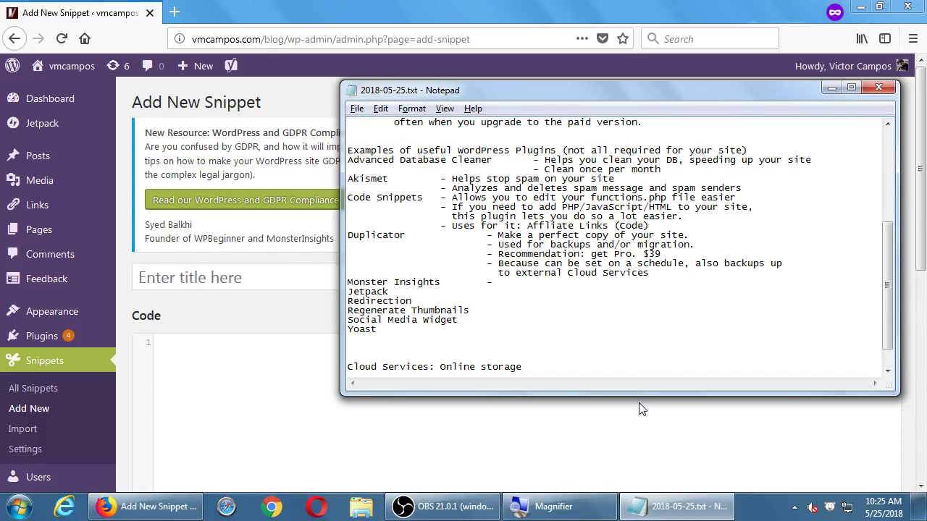
pyautogui.press('super+plus')
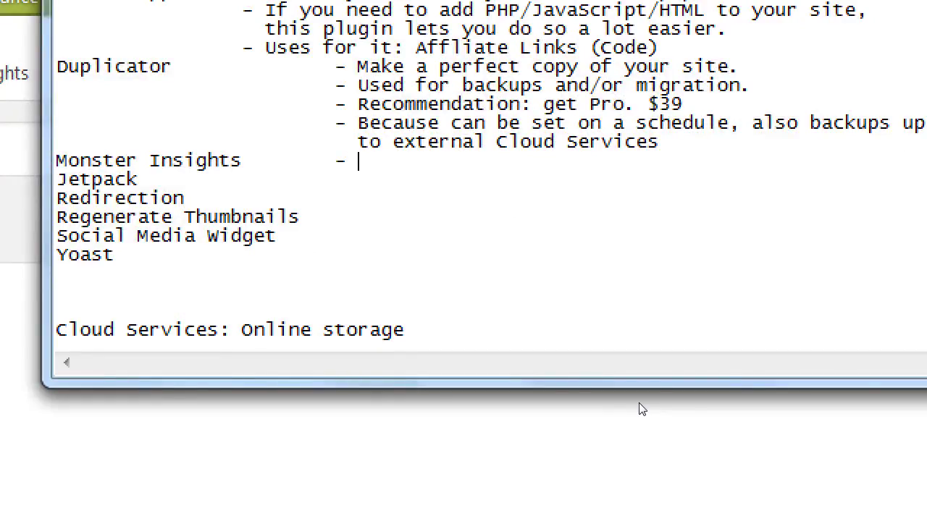
pyautogui.write('Easily set up and')
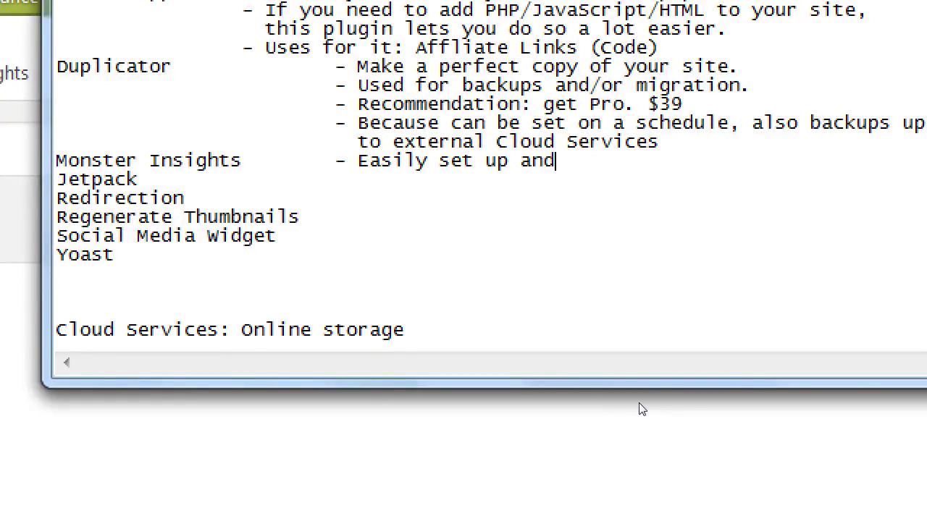
pyautogui.write(' track Google ')
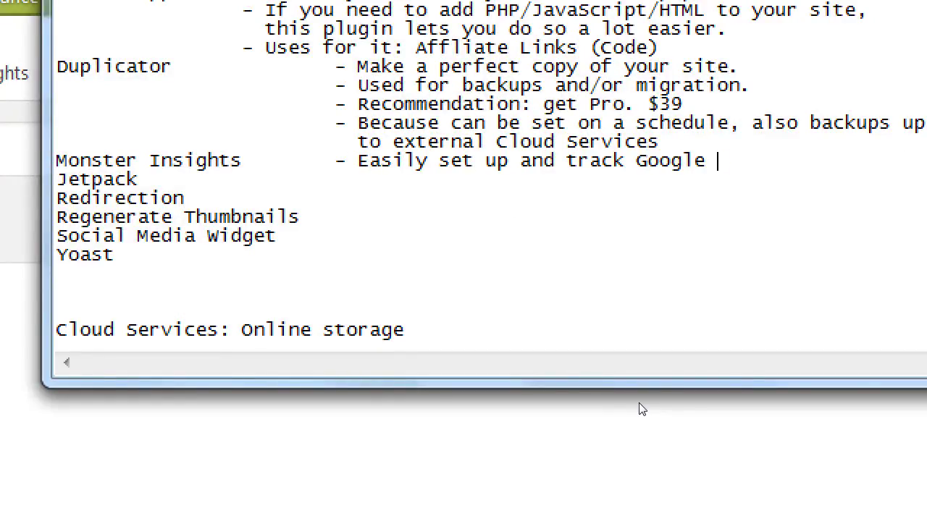
pyautogui.write('Analytics right on')
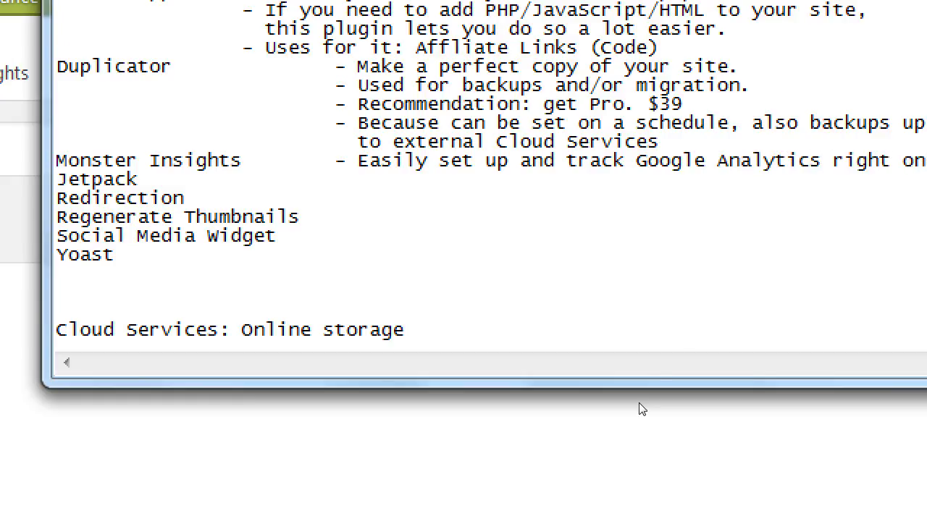
pyautogui.press('Return')
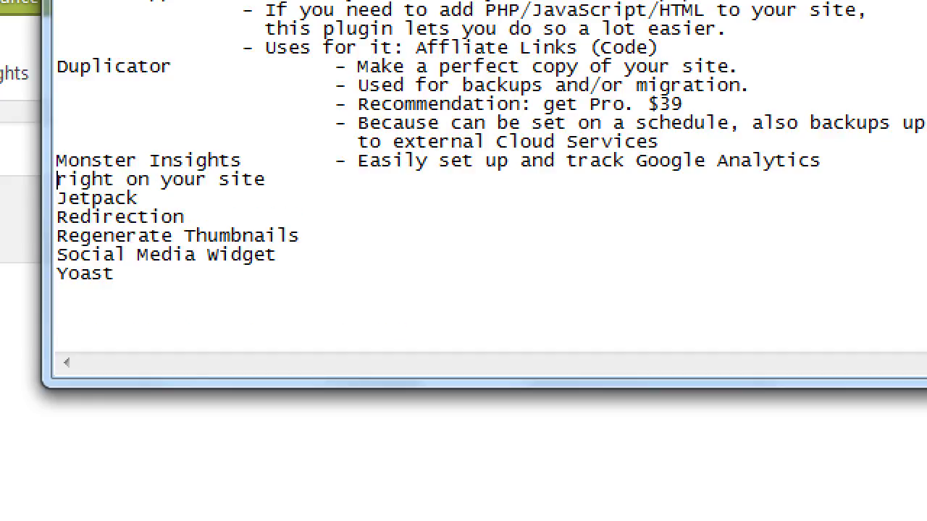
pyautogui.press('Tab')
pyautogui.press('Tab')
pyautogui.press('Tab')
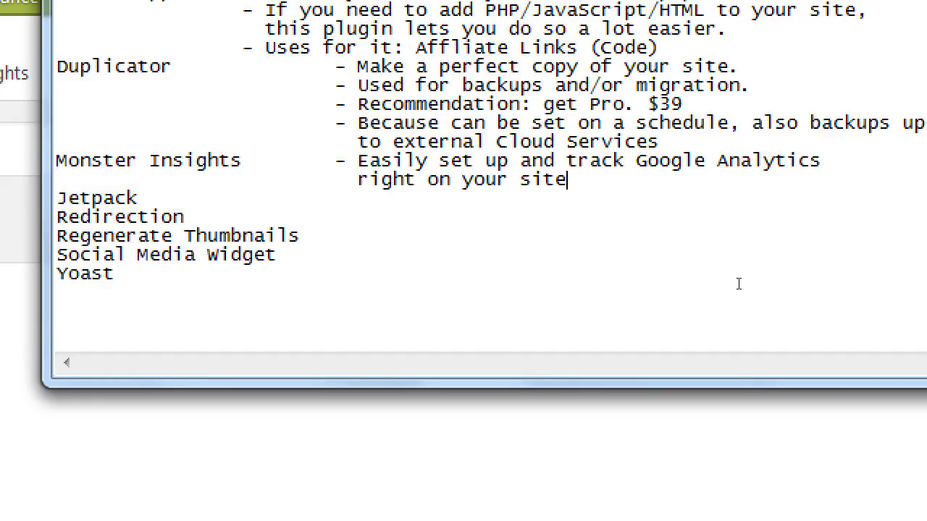
pyautogui.write('.')
pyautogui.press('super+minus')
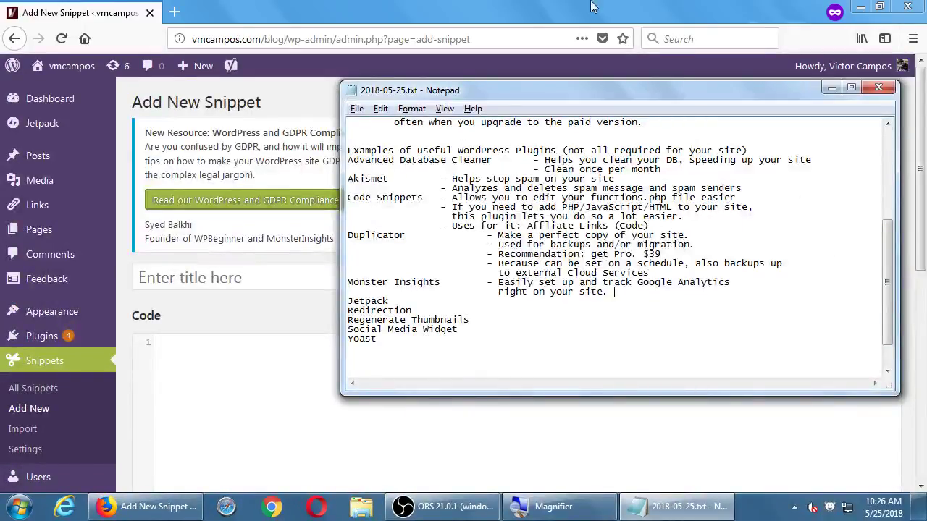
# - Return to the WordPress dashboard, open the MonsterInsights reports and examine the Sessions chart in the Overview Report
pyautogui.click(509, 6)
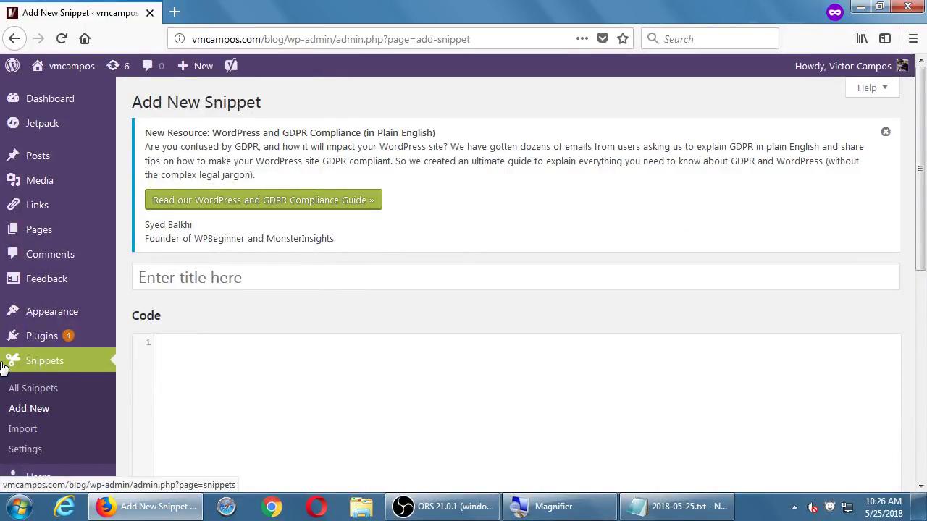
pyautogui.scroll(-2, 5, 366)
pyautogui.scroll(-2, 2, 366)
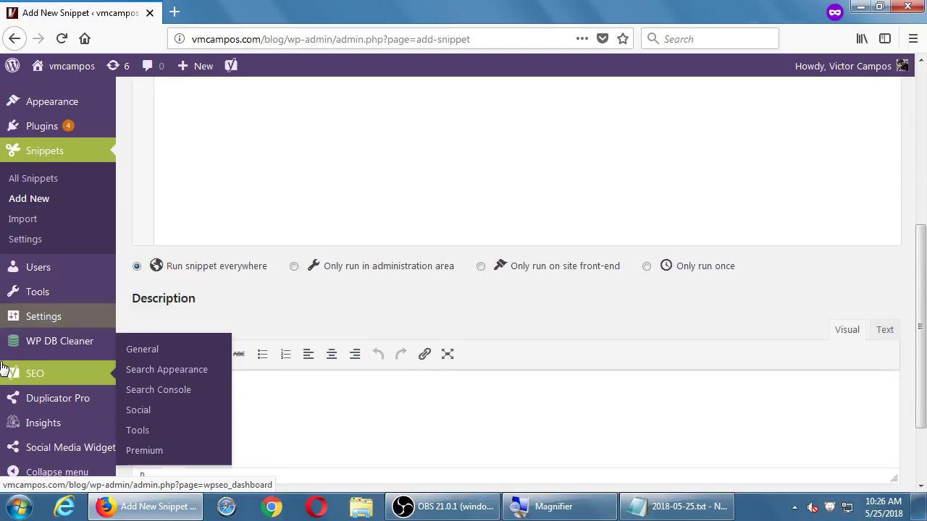
pyautogui.click(70, 427)
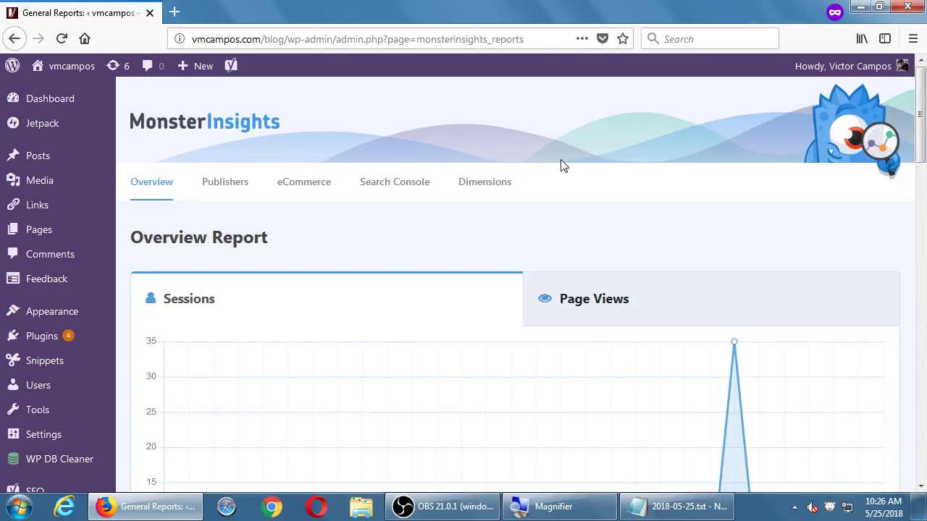
pyautogui.scroll(-3, 562, 166)
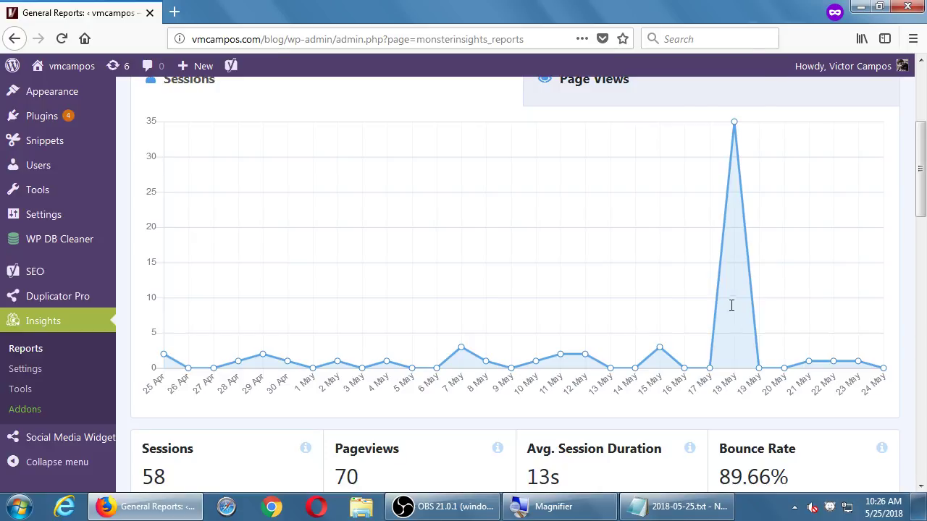
pyautogui.scroll(1, 732, 126)
pyautogui.scroll(1, 730, 123)
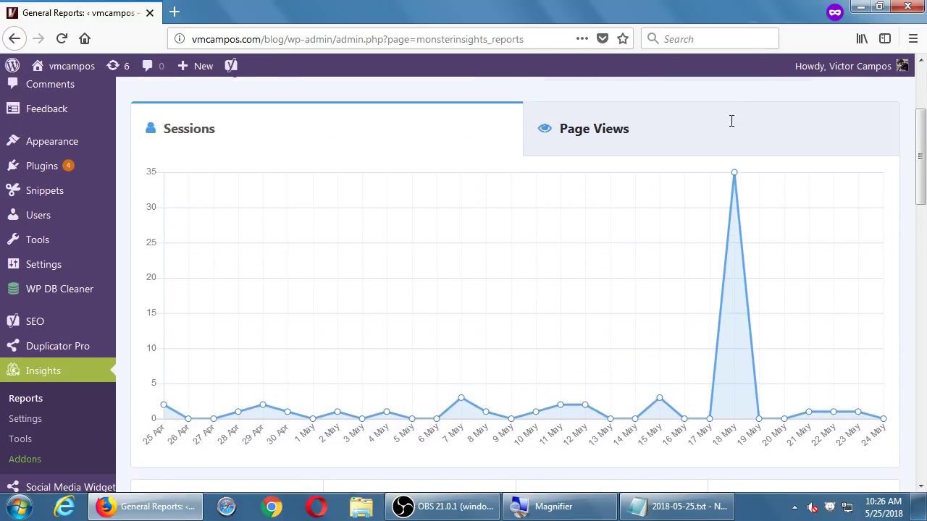
pyautogui.moveTo(735, 217)
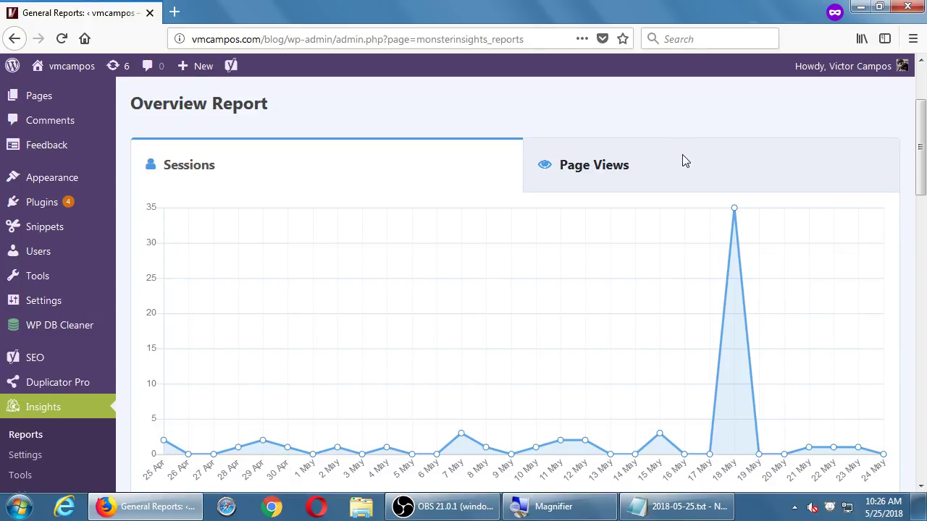
# - Show the Page Views chart and look through the Overview Report down to the Top Posts / Pages list
pyautogui.click(620, 170)
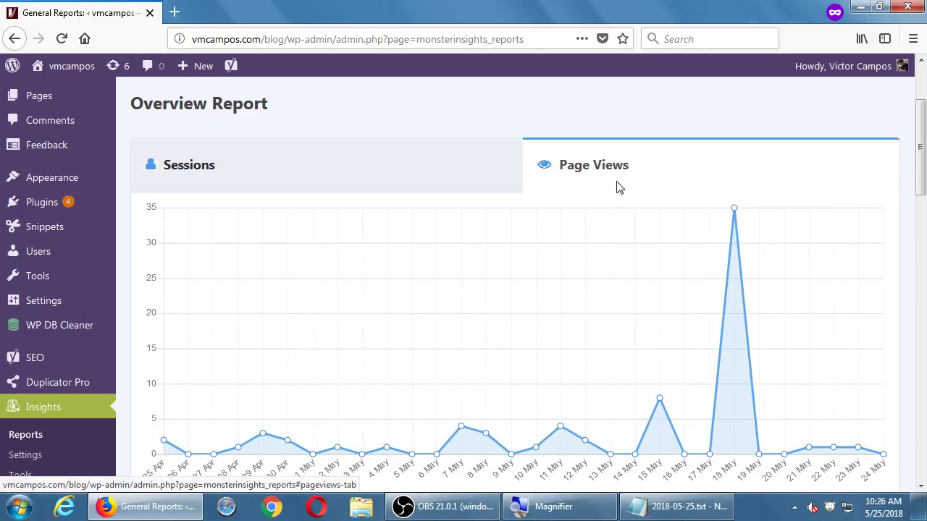
pyautogui.scroll(-5, 617, 186)
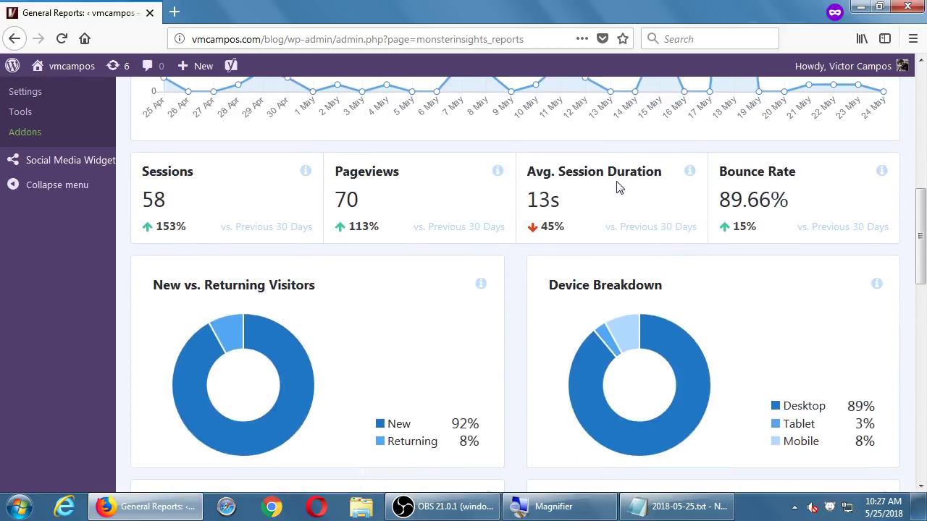
pyautogui.scroll(4, 250, 215)
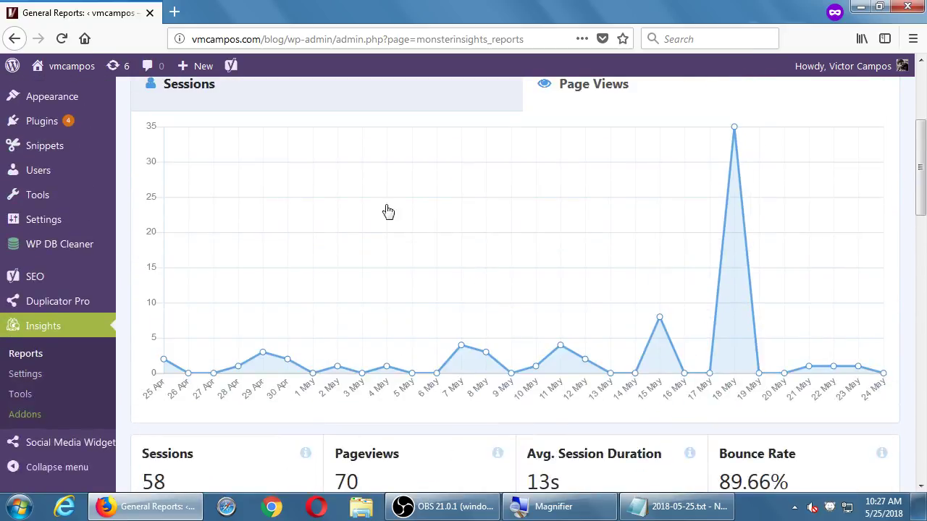
pyautogui.moveTo(730, 132)
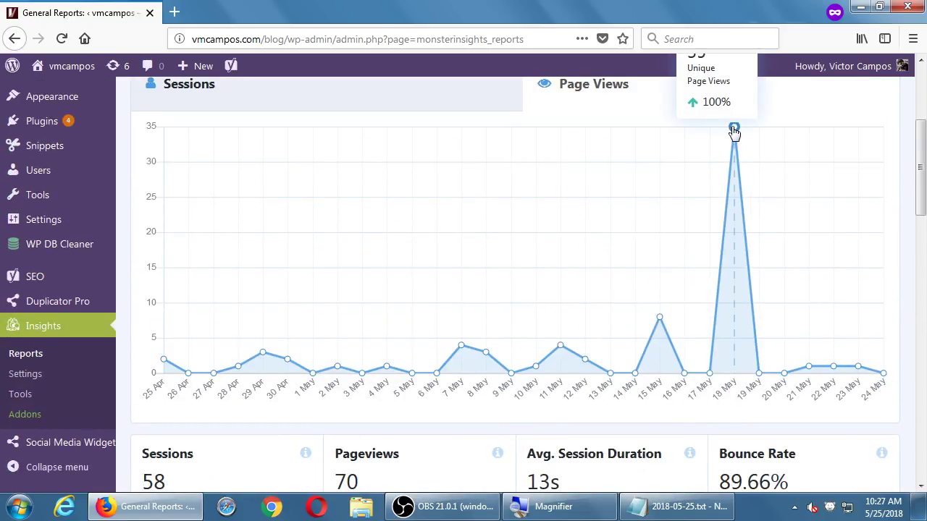
pyautogui.scroll(-6, 507, 275)
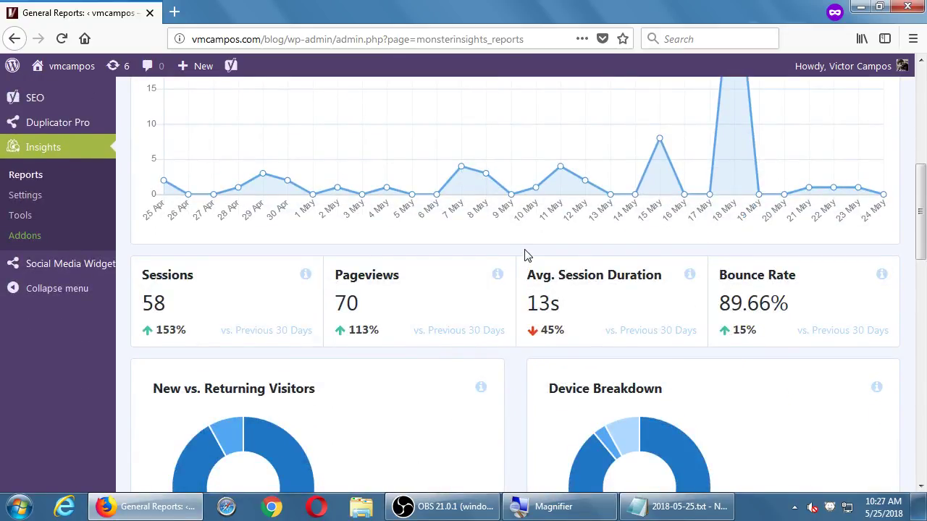
pyautogui.scroll(-3, 526, 255)
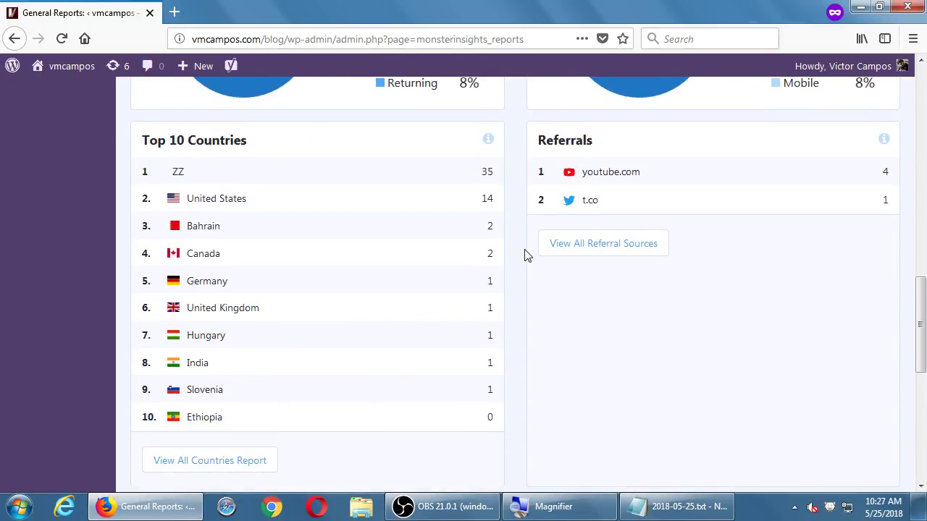
pyautogui.scroll(-6, 526, 255)
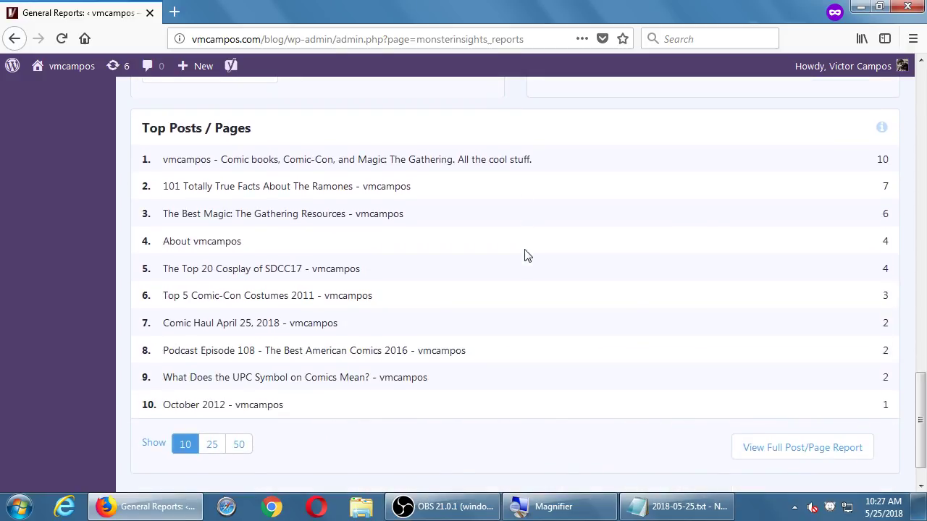
pyautogui.scroll(16, 526, 255)
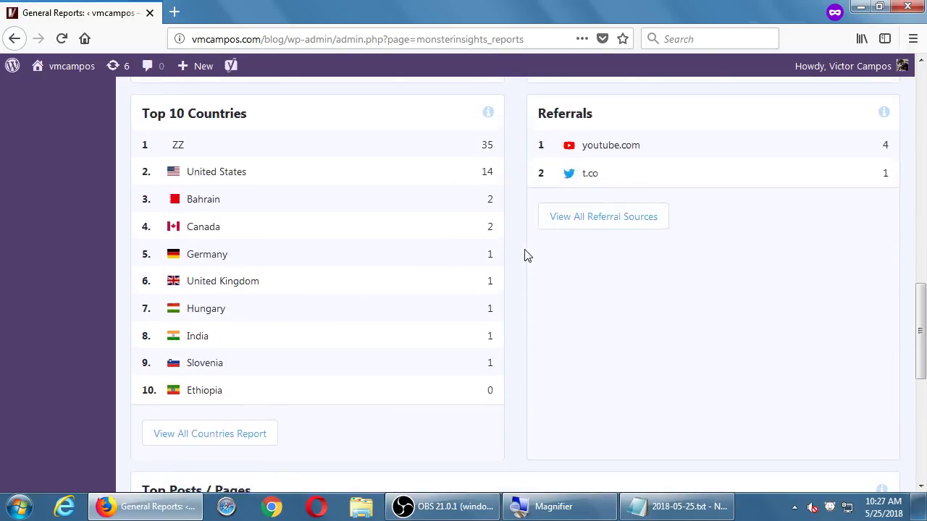
pyautogui.scroll(-1, 527, 255)
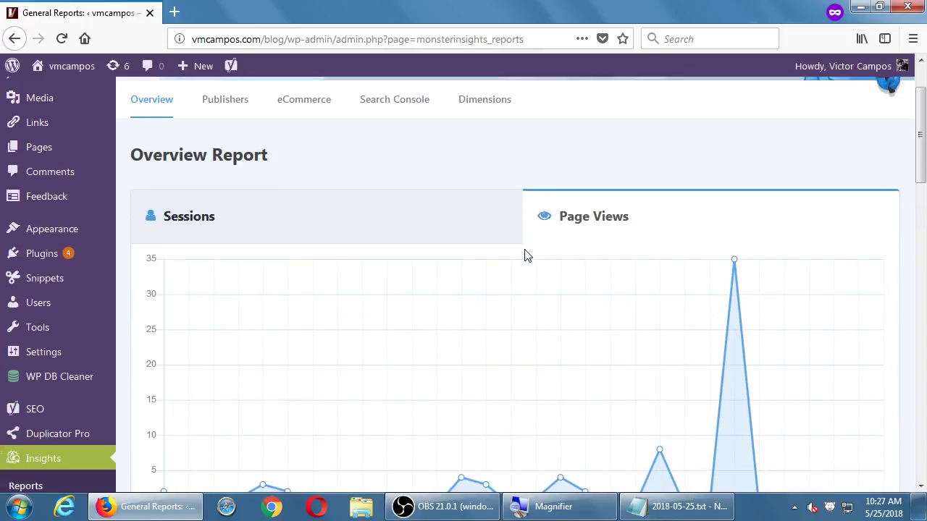
# - Switch the chart back to Sessions and examine the session duration, bounce rate, device breakdown, referrals and top countries
pyautogui.click(209, 212)
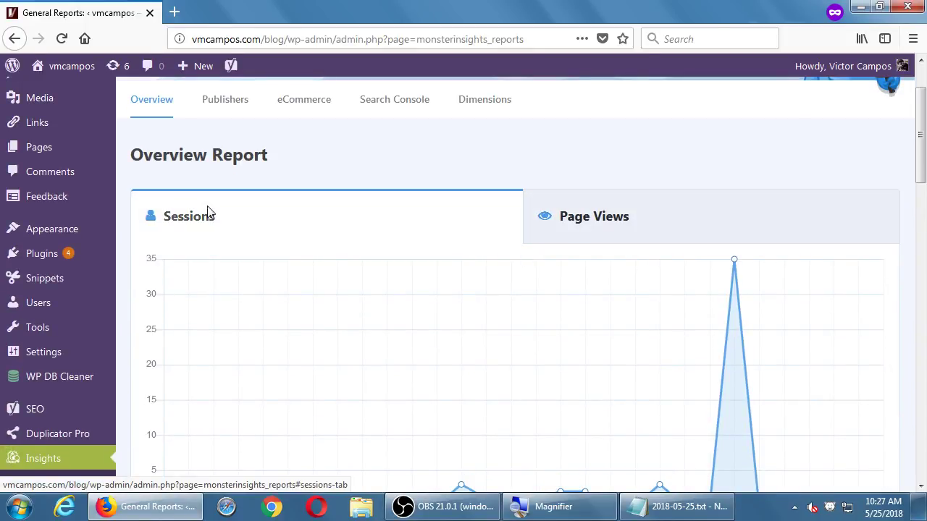
pyautogui.scroll(-4, 208, 212)
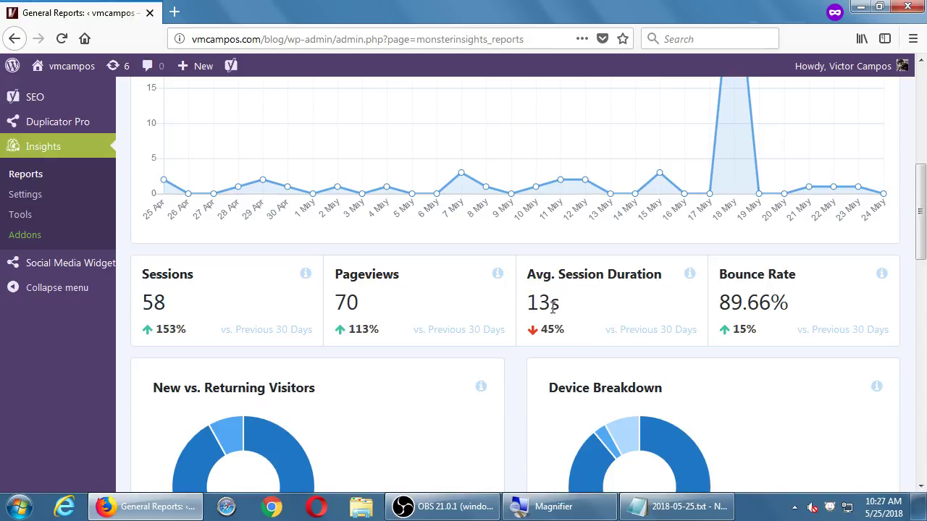
pyautogui.scroll(-3, 717, 311)
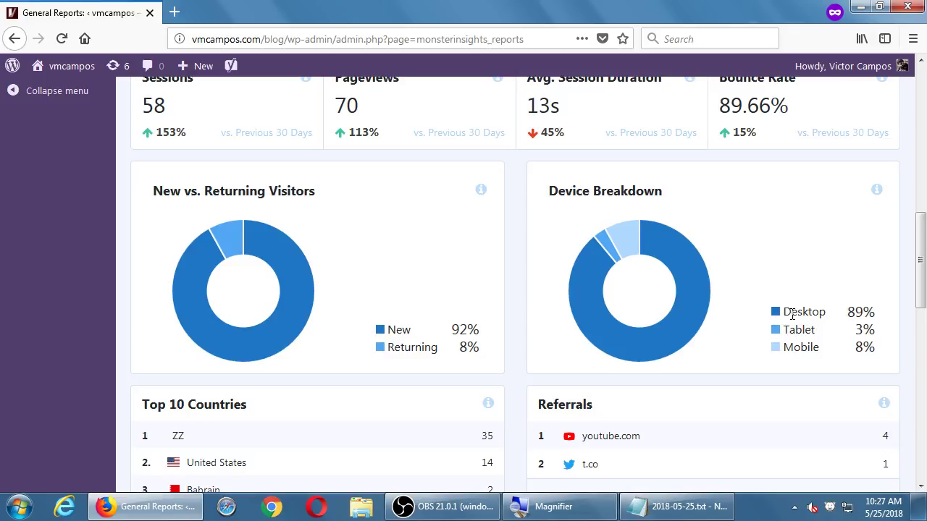
pyautogui.scroll(-3, 791, 313)
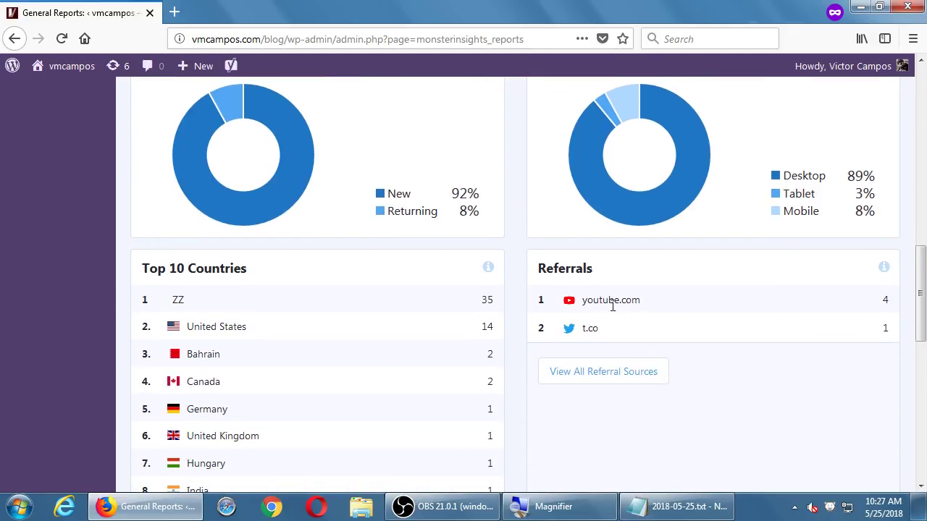
pyautogui.scroll(-2, 559, 350)
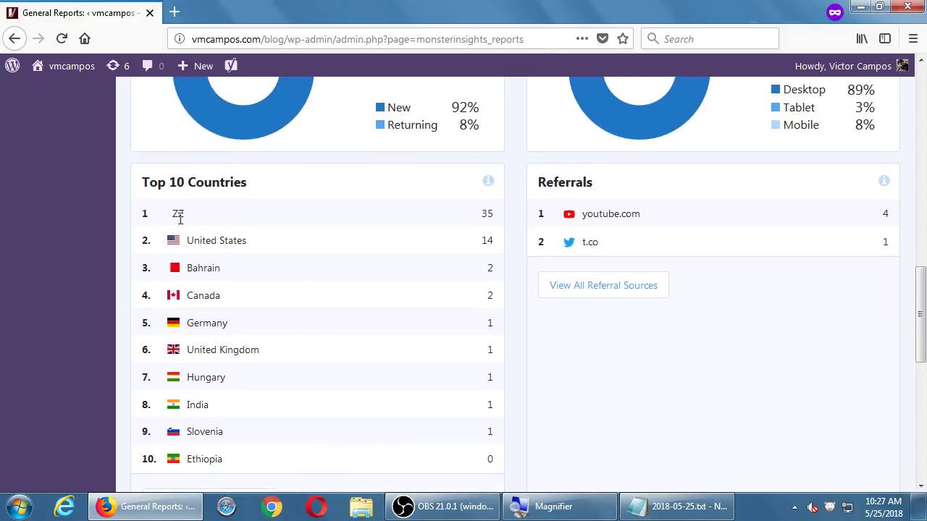
pyautogui.scroll(-1, 204, 229)
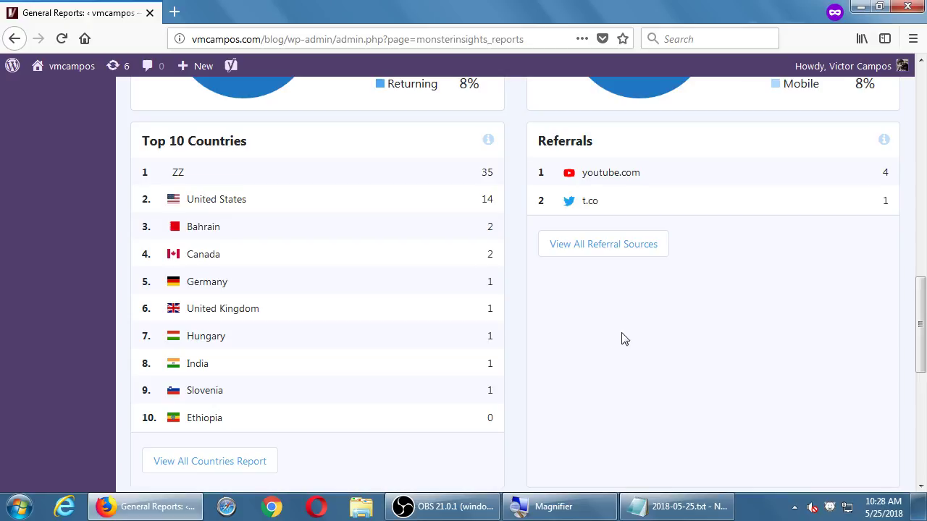
# - Open the full countries report from the Top 10 Countries list and close the Google Analytics page it opens
pyautogui.click(213, 467)
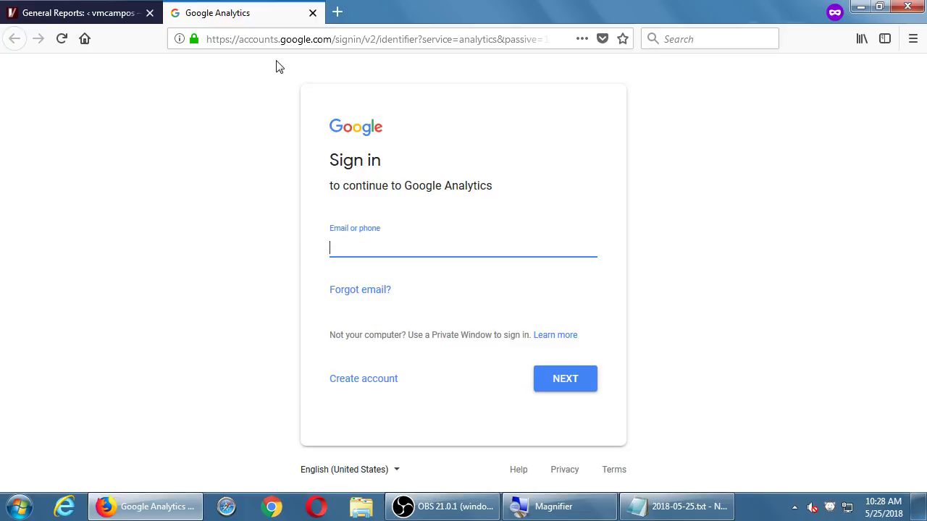
pyautogui.click(312, 14)
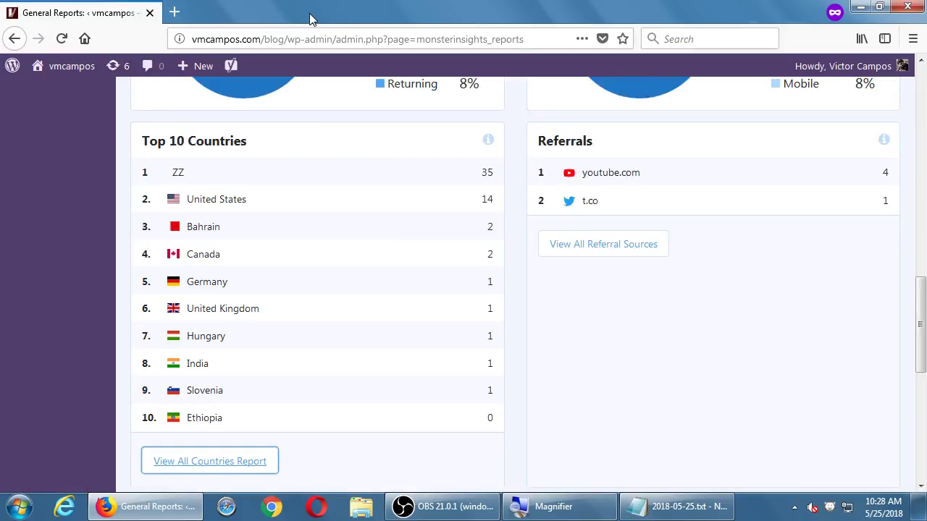
# - Switch to the notes file and check the Monster Insights entry in the plugin list up close
pyautogui.click(628, 489)
pyautogui.press('super+plus')
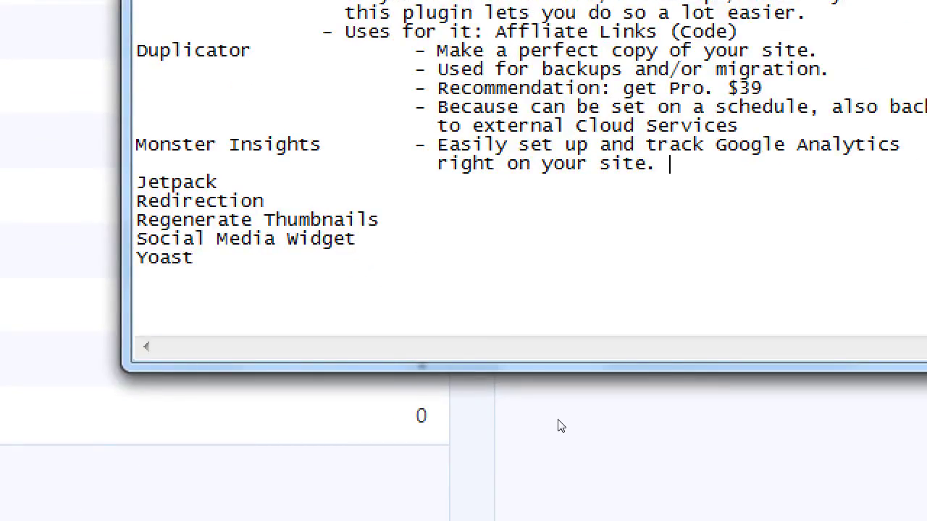
pyautogui.press('super+minus')
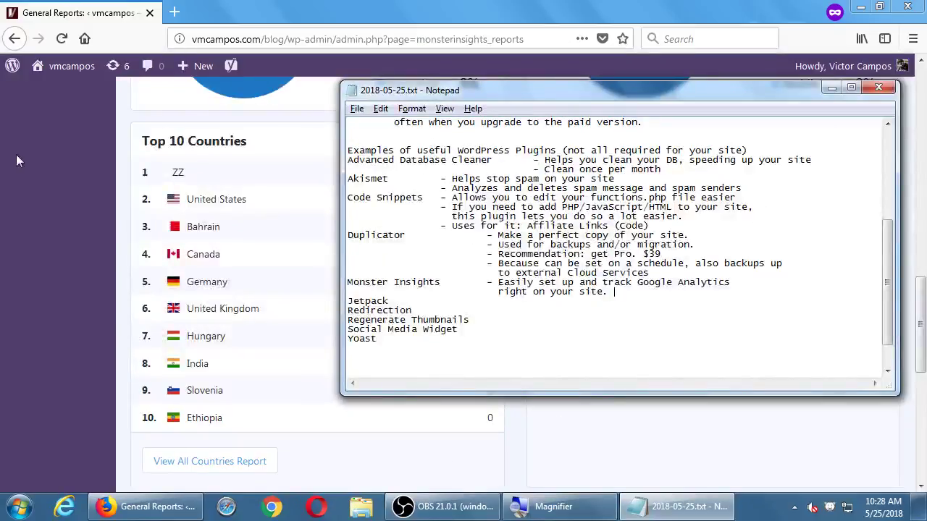
# - Return to the MonsterInsights reports in the browser and open the plugin's Addons page
pyautogui.click(120, 219)
pyautogui.scroll(10, 120, 218)
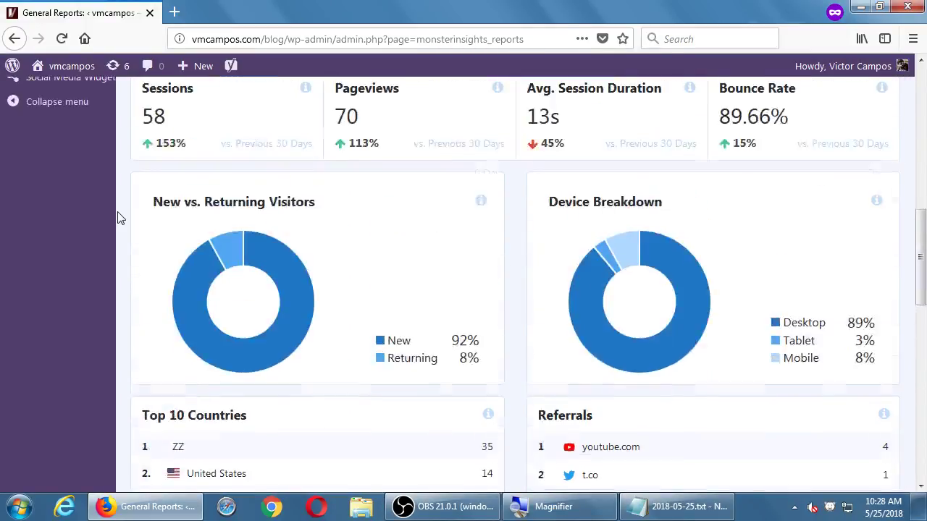
pyautogui.scroll(-2, 120, 218)
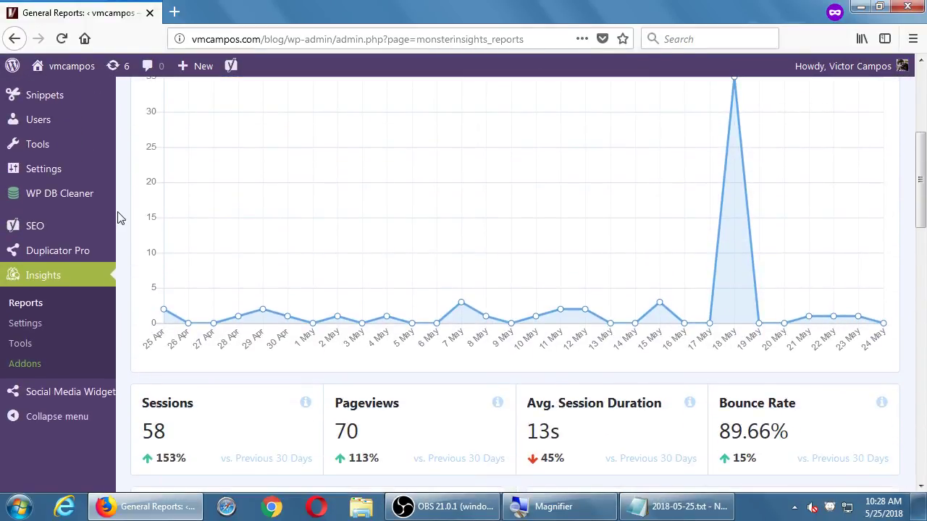
pyautogui.scroll(3, 119, 219)
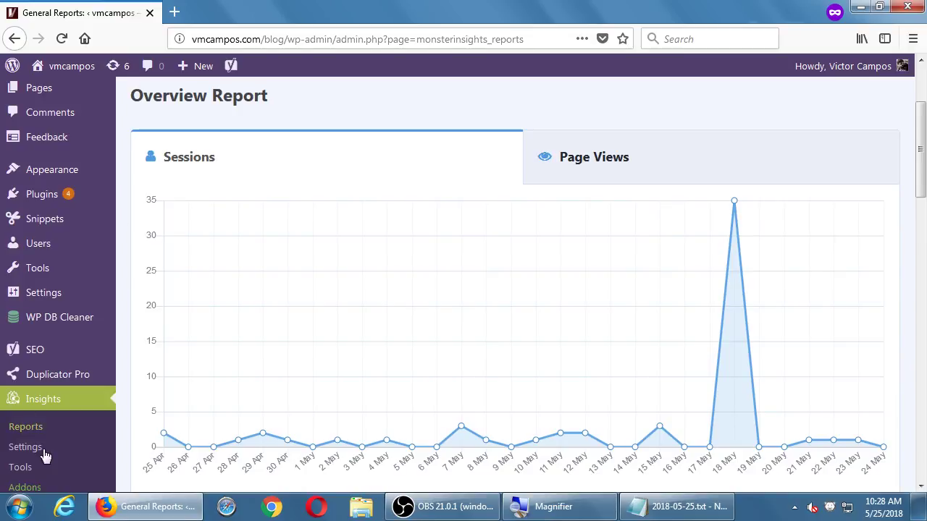
pyautogui.click(29, 490)
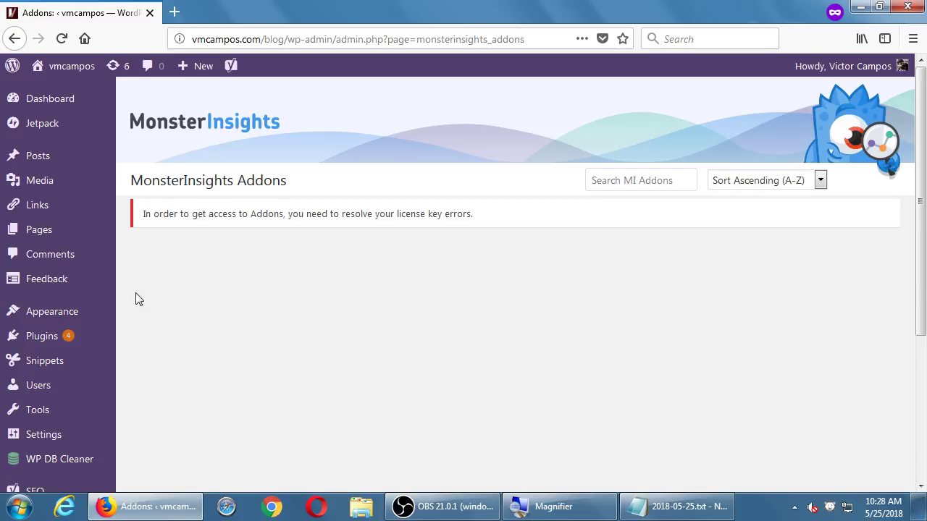
# - In the notes file, describe Jetpack as "- The Swiss Army Knife of plugins. Many extra", aligned with the Code Snippets notes
pyautogui.click(659, 507)
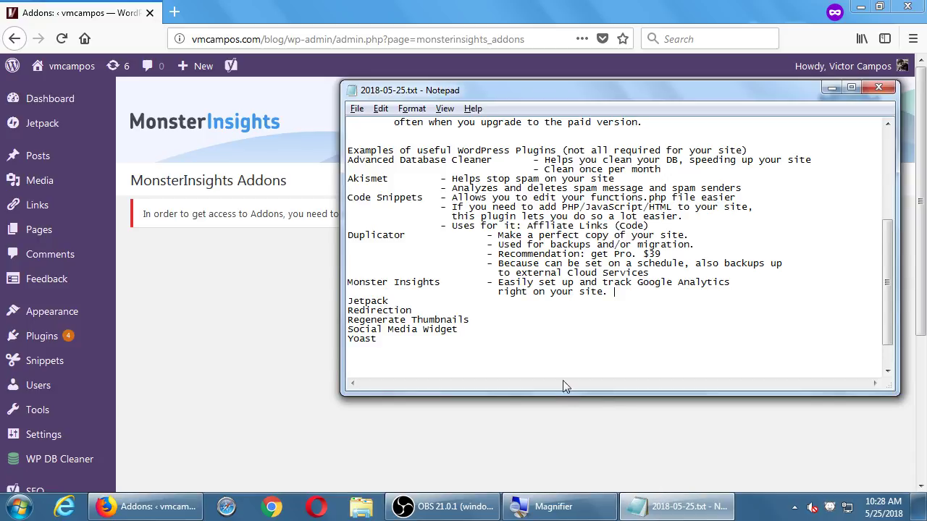
pyautogui.press('Tab')
pyautogui.press('Tab')
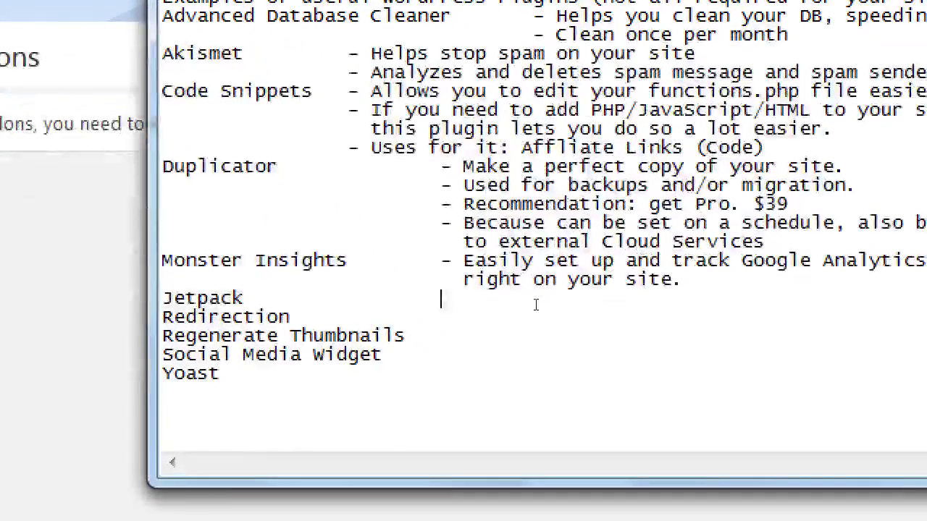
pyautogui.press('BackSpace')
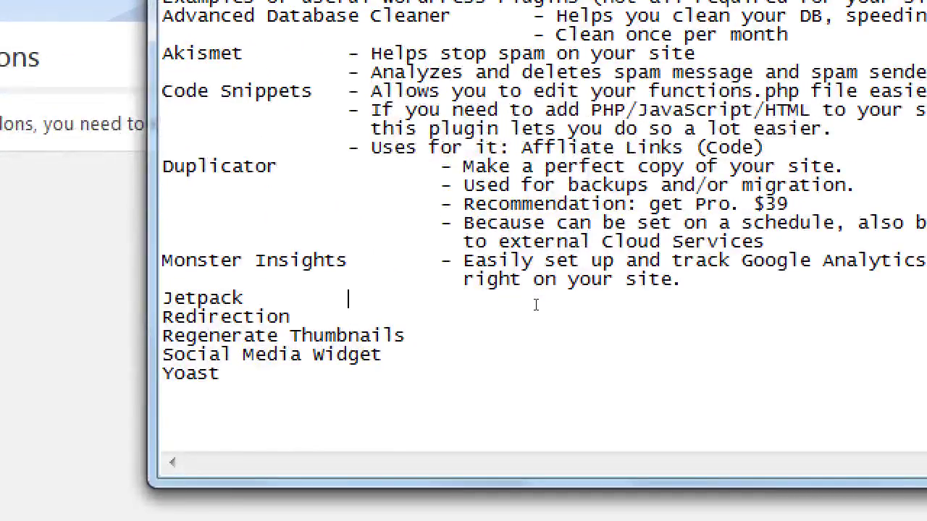
pyautogui.write('- The s')
pyautogui.write('wi')
pyautogui.press('BackSpace')
pyautogui.press('BackSpace')
pyautogui.press('BackSpace')
pyautogui.write('Sw')
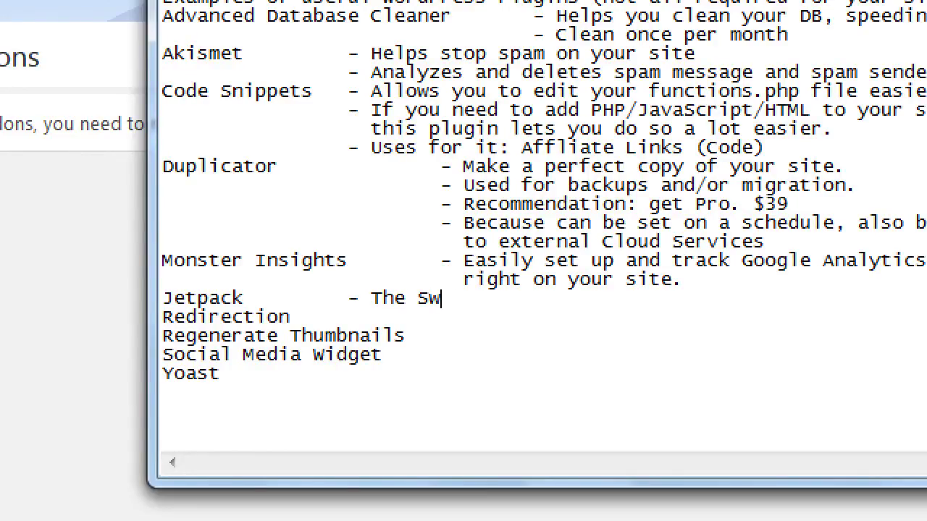
pyautogui.write('iss Army ')
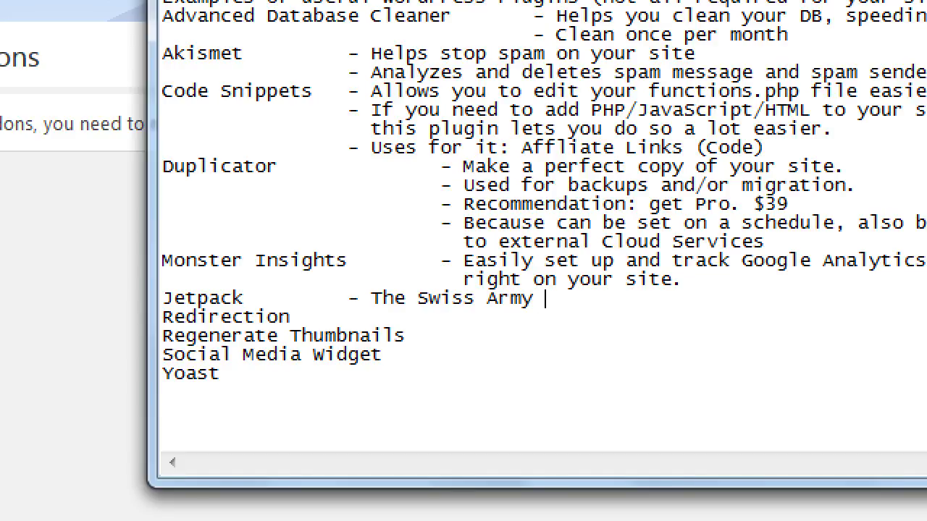
pyautogui.write('Knife of plugi')
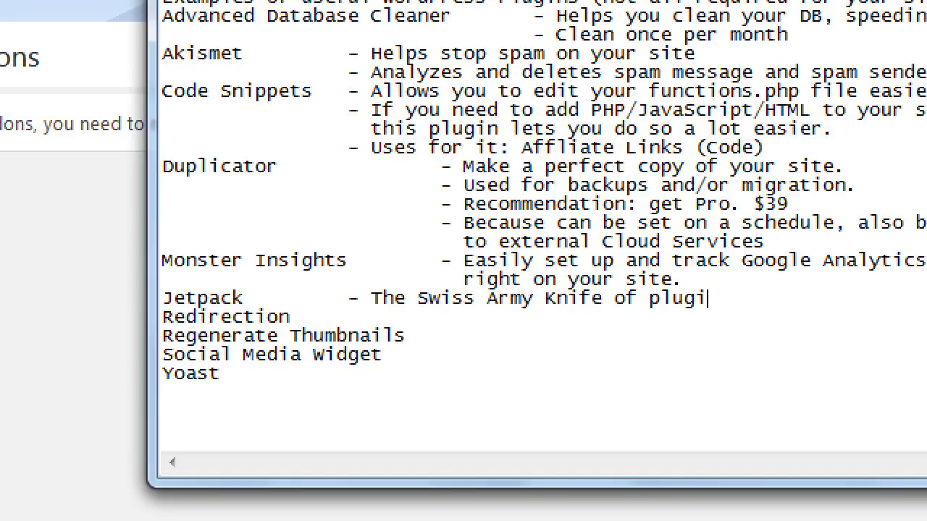
pyautogui.write('ns. Many')
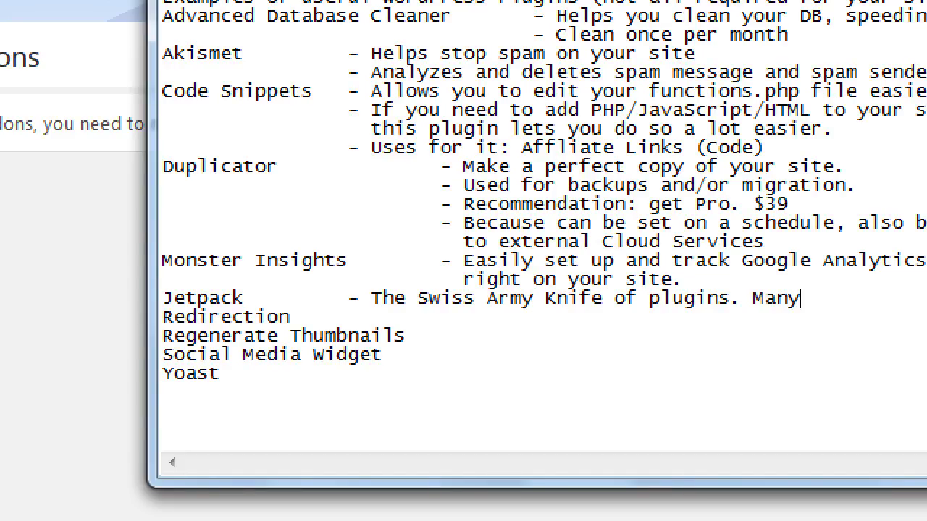
pyautogui.write(' extra')
# - Continue the Jetpack note on two indented lines: "features to speed up and optimize and secure" and "your site."
pyautogui.press('Return')
pyautogui.press('Tab')
pyautogui.press('Tab')
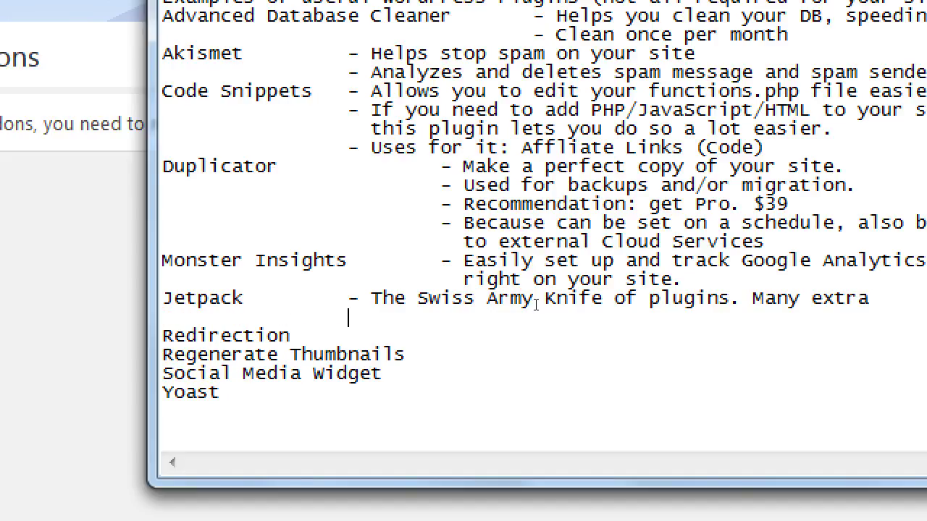
pyautogui.write('features')
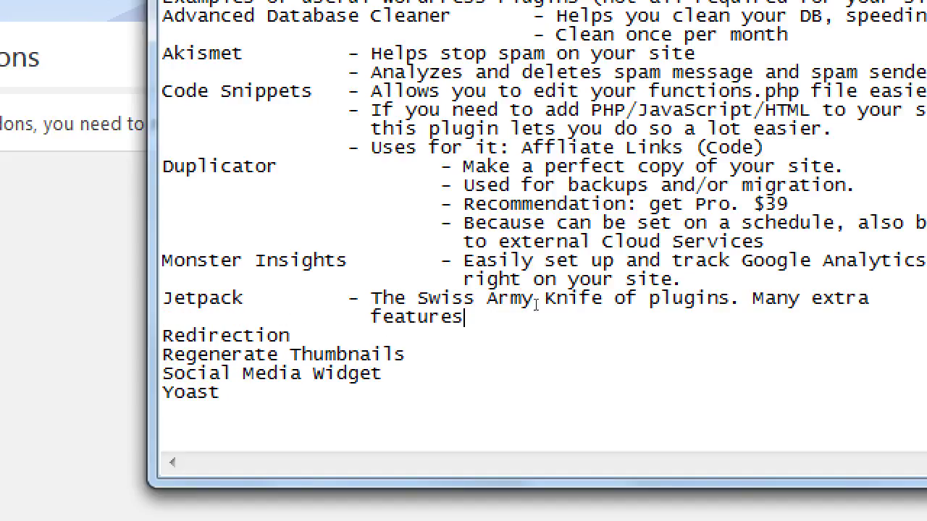
pyautogui.write(' to speed up')
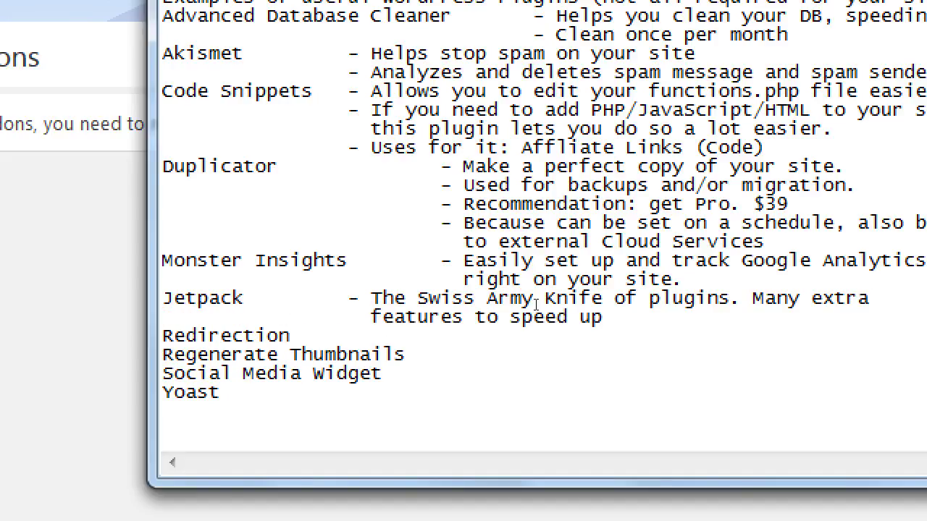
pyautogui.write(' and optimize and ')
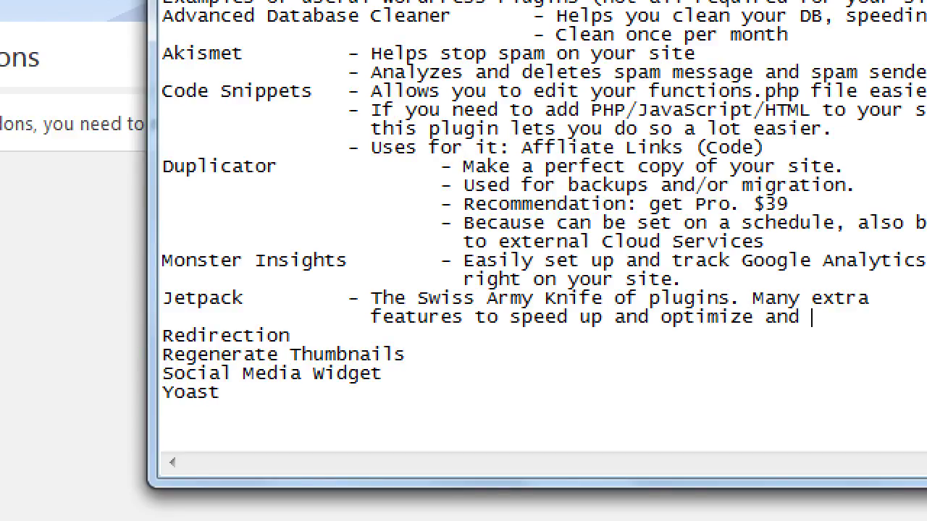
pyautogui.write('secure')
pyautogui.press('Return')
pyautogui.press('Tab')
pyautogui.press('Tab')
pyautogui.write('y')
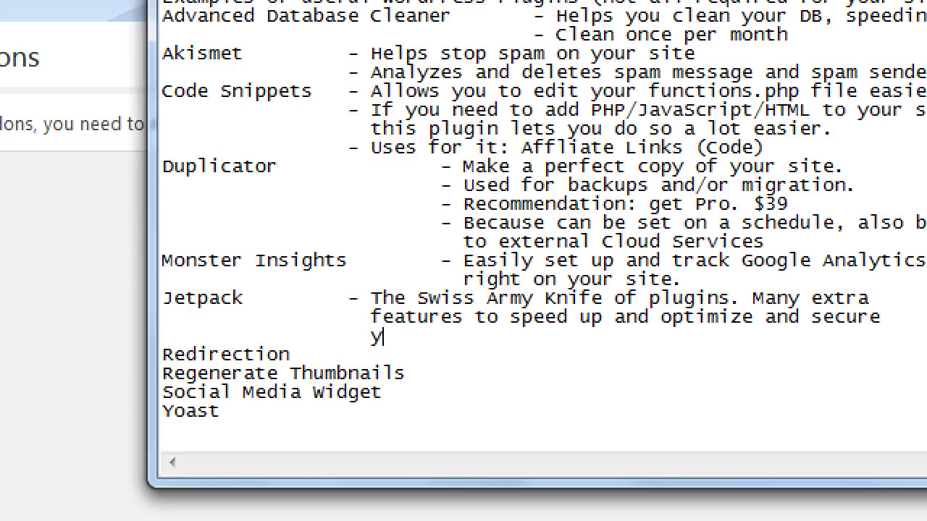
pyautogui.write('our site')
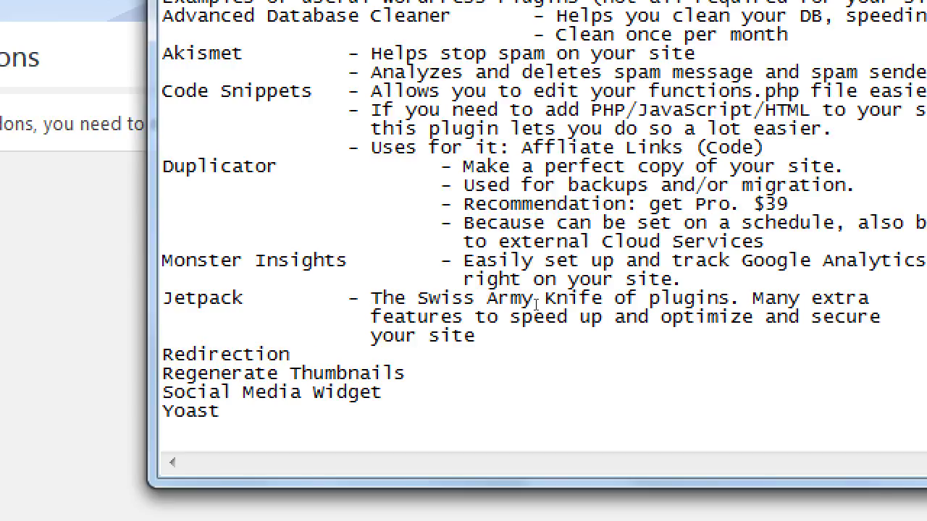
pyautogui.write('.')
pyautogui.press('super+minus')
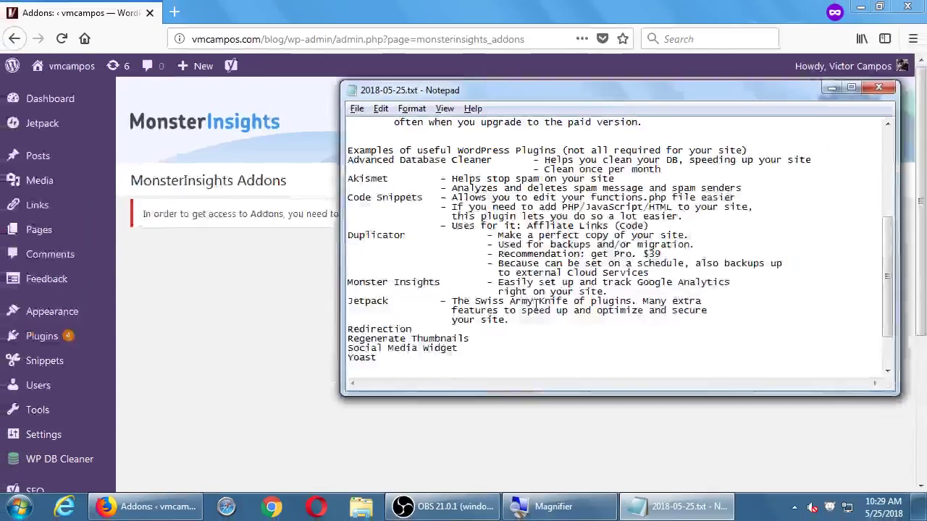
# - Open the Jetpack dashboard in WordPress and look through the site stats, security and performance sections
pyautogui.click(102, 131)
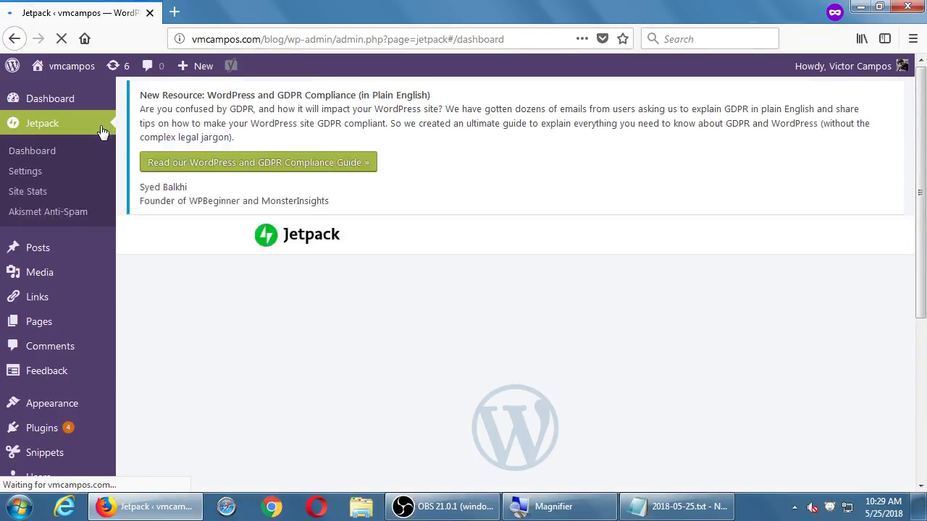
pyautogui.scroll(-4, 193, 319)
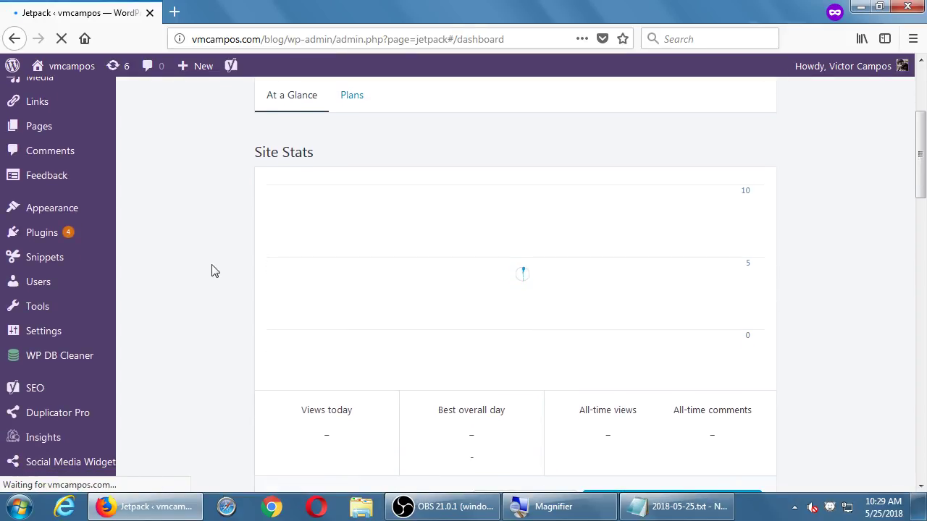
pyautogui.scroll(-5, 210, 269)
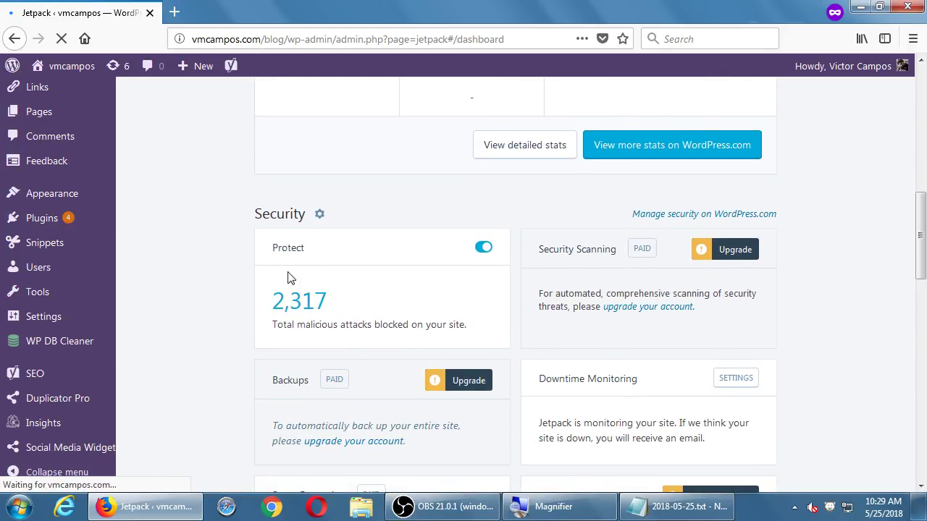
pyautogui.scroll(-5, 221, 303)
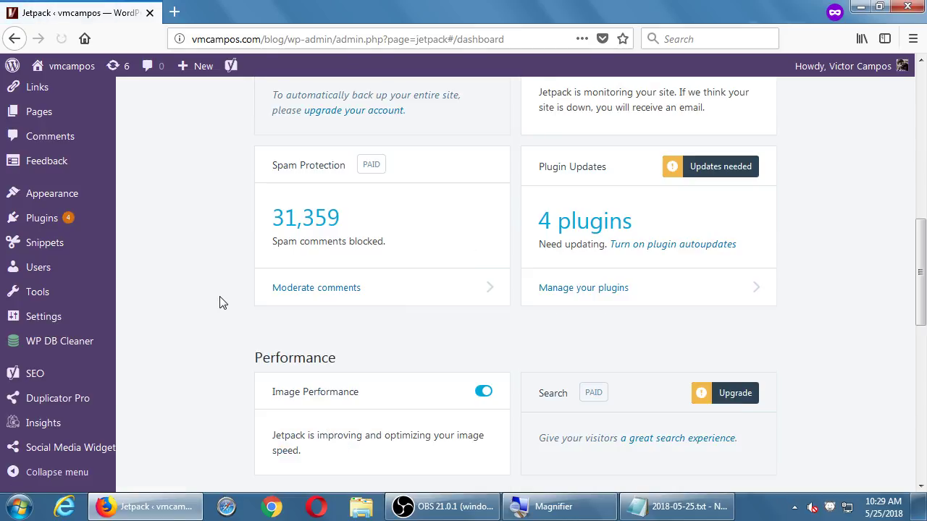
pyautogui.scroll(6, 221, 303)
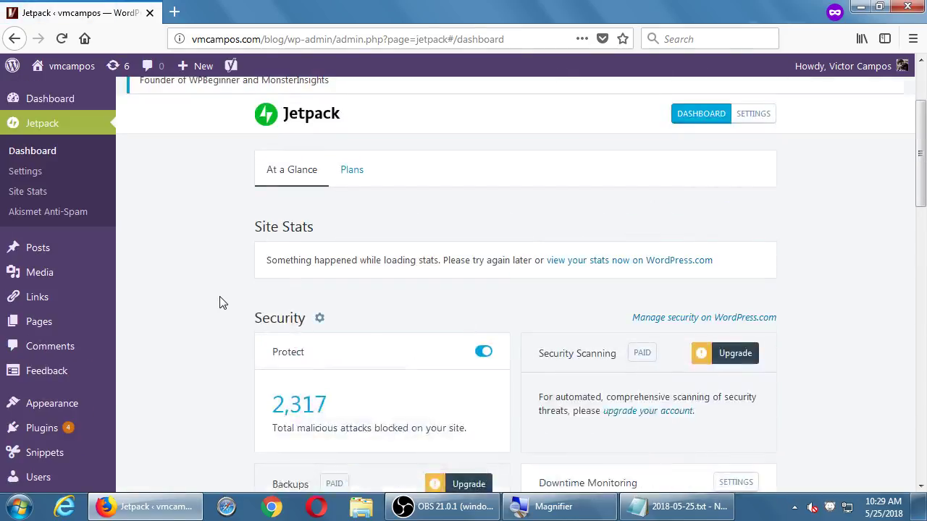
# - Examine Jetpack's Security Scanning, Downtime Monitoring, Spam Protection, Plugin Updates and Image Performance cards on the dashboard
pyautogui.scroll(-2, 221, 303)
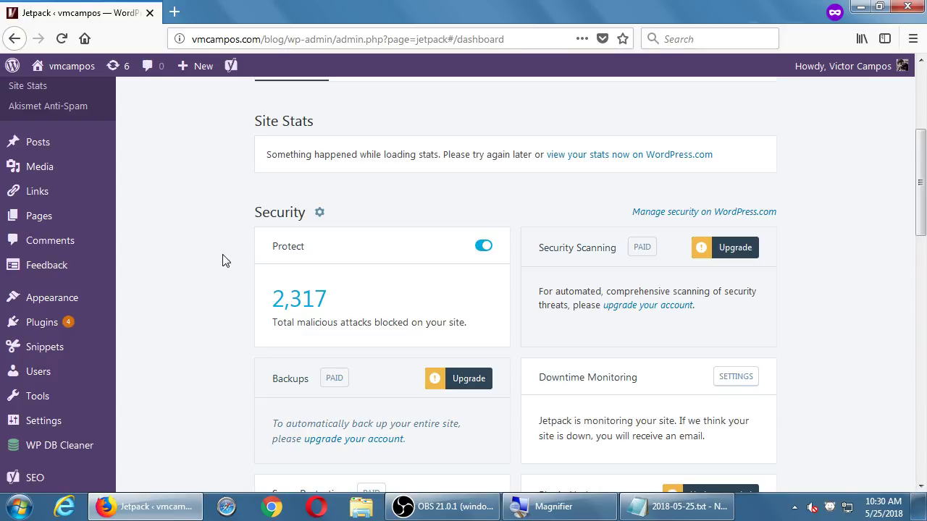
pyautogui.scroll(-2, 223, 261)
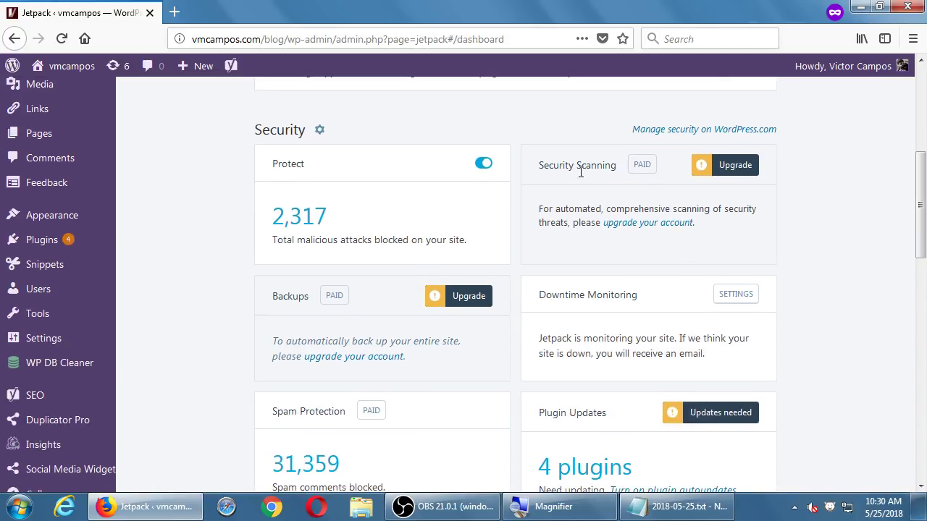
pyautogui.moveTo(549, 164); pyautogui.dragTo(583, 165)
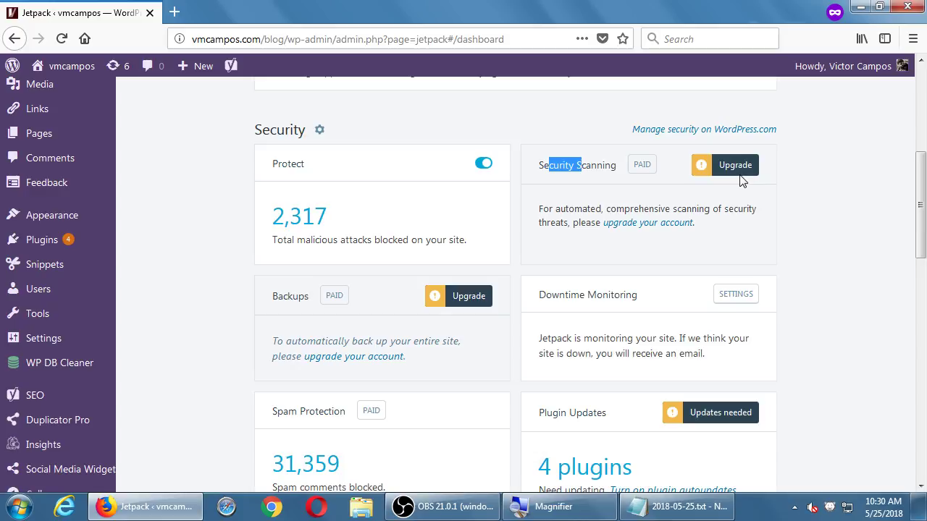
pyautogui.click(851, 244)
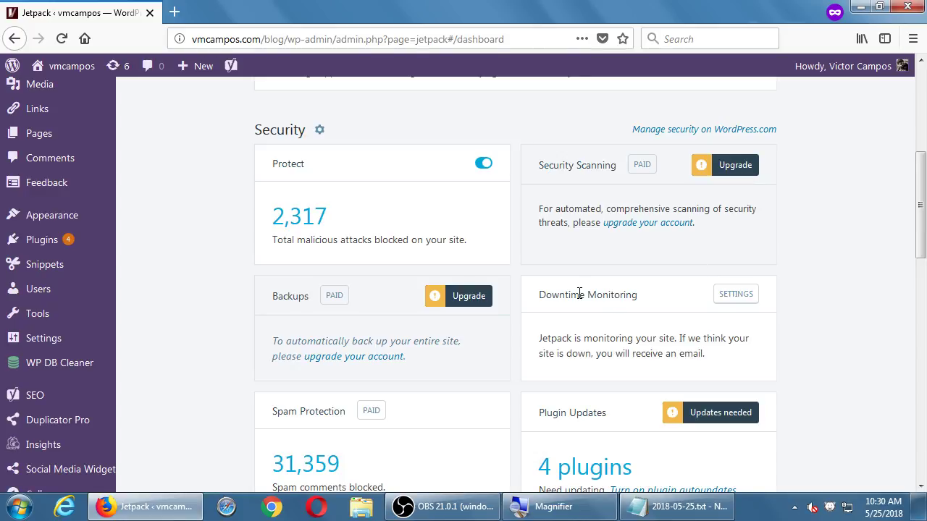
pyautogui.moveTo(568, 293); pyautogui.dragTo(613, 296)
pyautogui.click(636, 297)
pyautogui.scroll(-3, 812, 268)
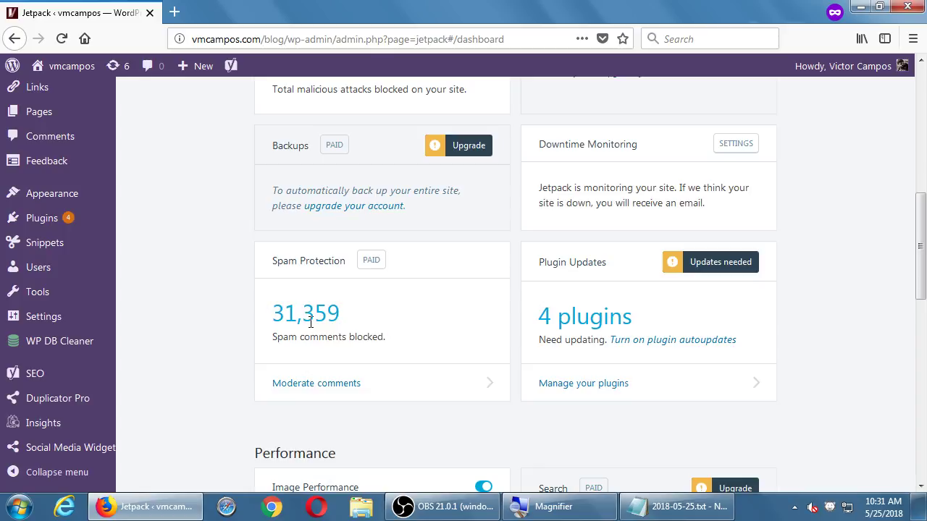
pyautogui.scroll(-5, 202, 316)
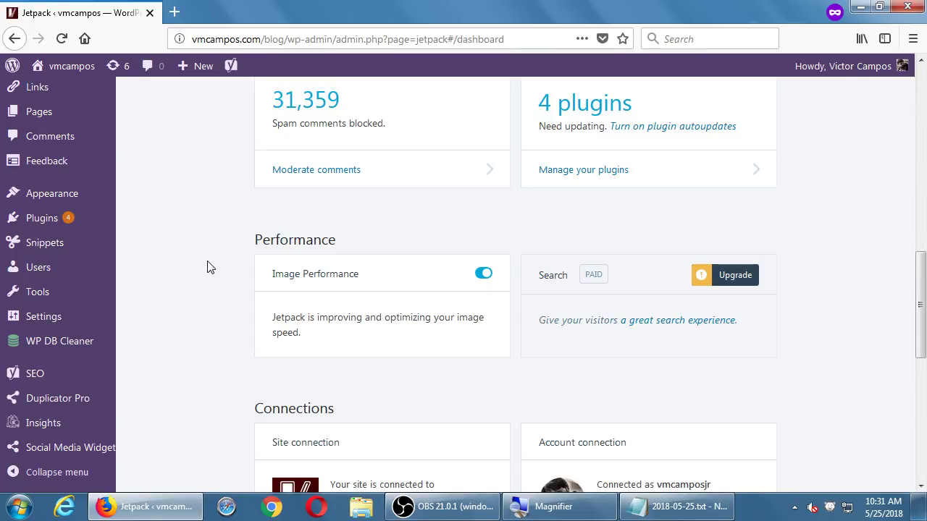
pyautogui.scroll(1, 207, 267)
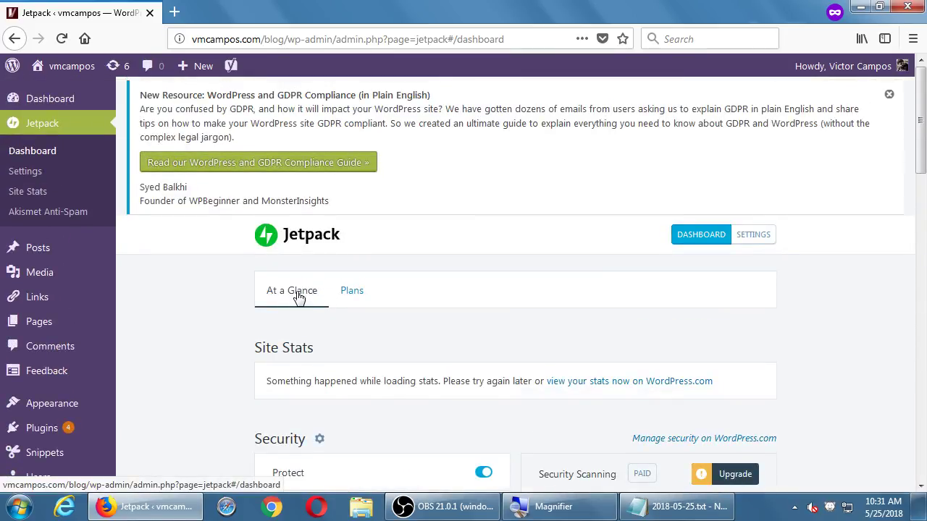
# - Open Jetpack's settings and look through the Writing options, including media, site speed, custom content types, theme enhancements and post by email
pyautogui.click(41, 177)
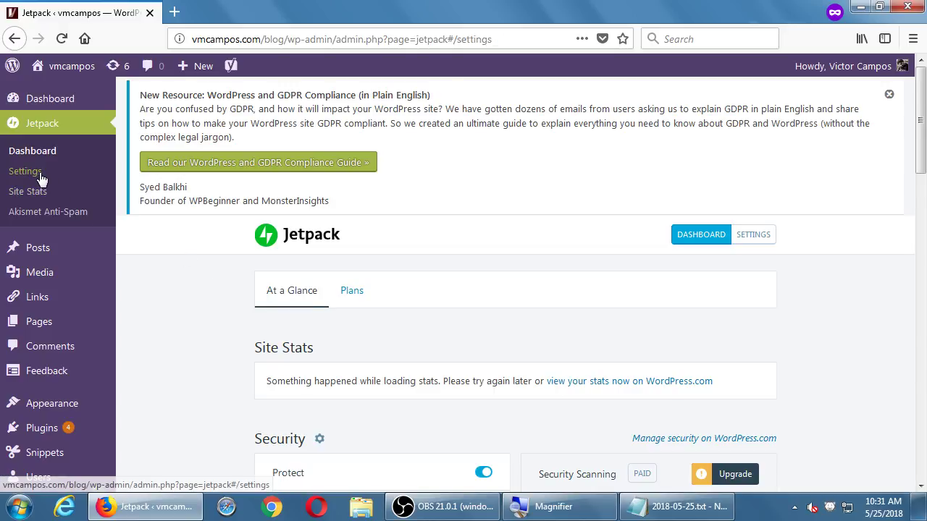
pyautogui.scroll(-6, 219, 306)
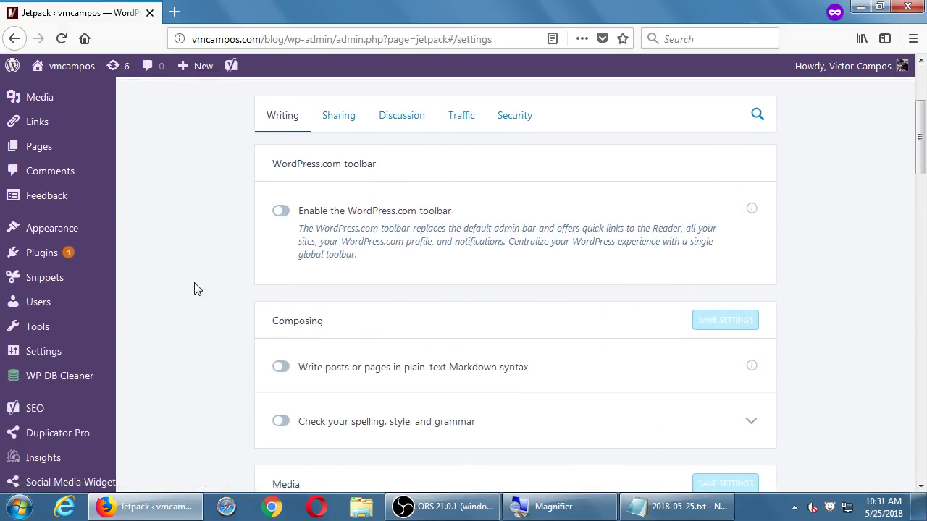
pyautogui.scroll(-3, 194, 288)
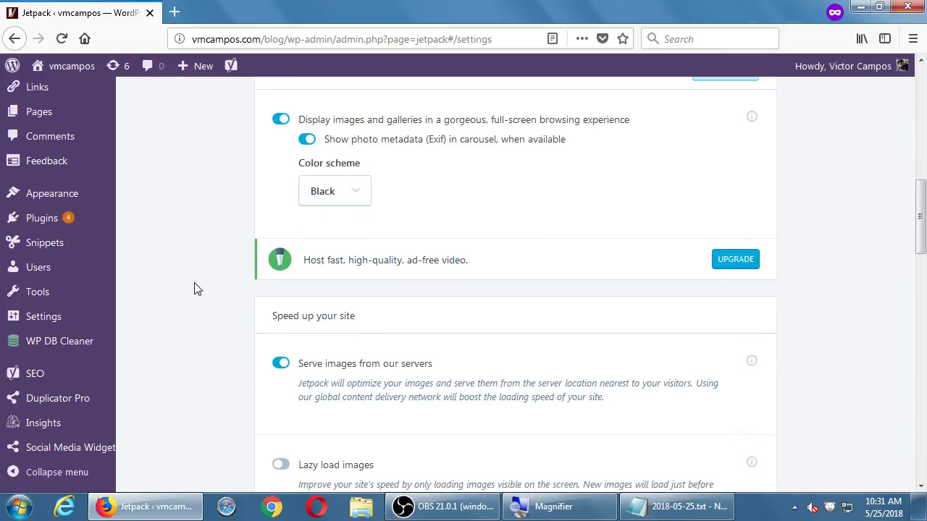
pyautogui.scroll(-8, 194, 289)
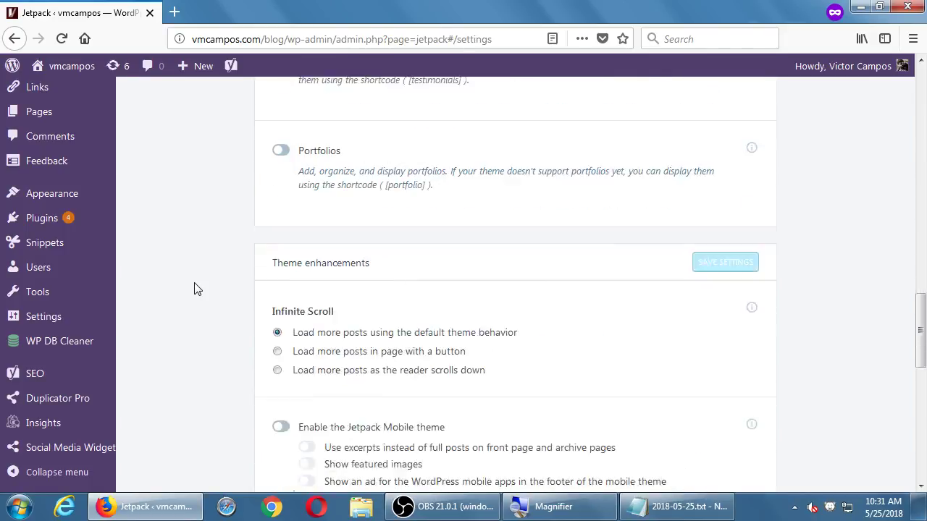
pyautogui.scroll(3, 194, 289)
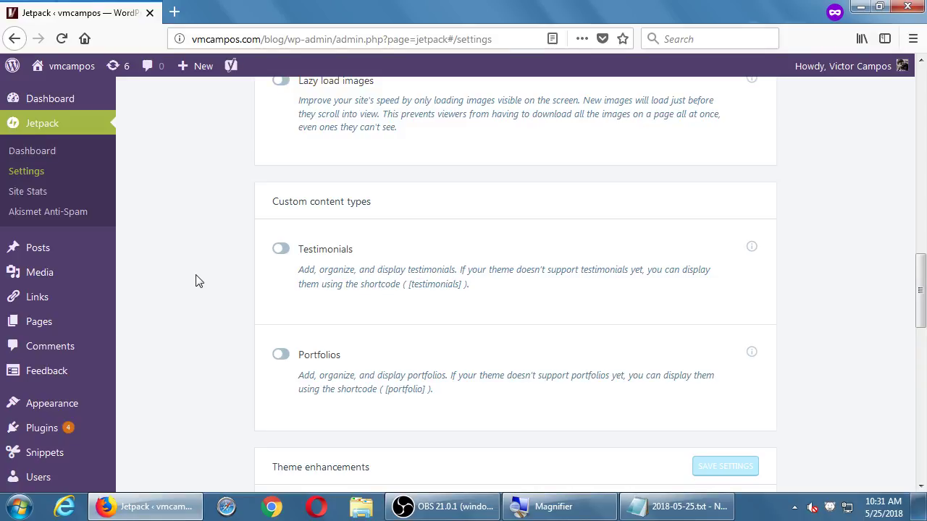
pyautogui.scroll(-3, 196, 281)
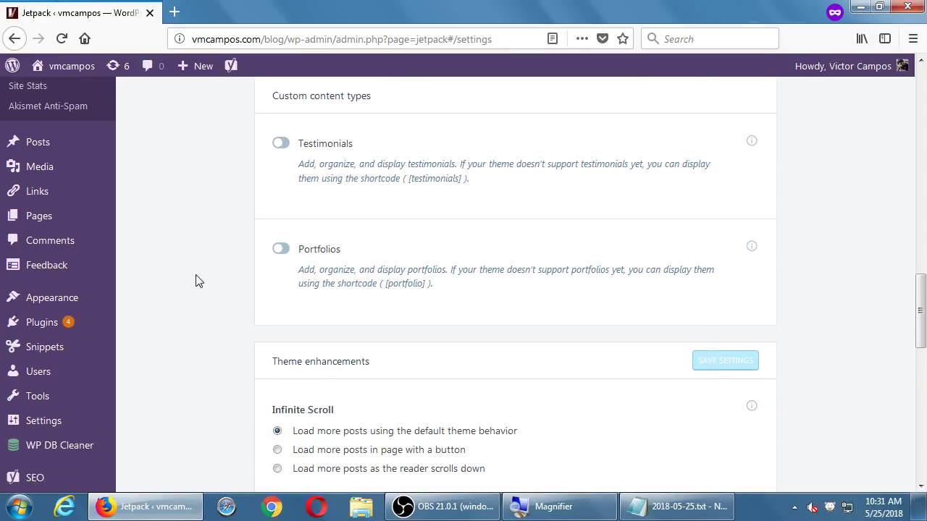
pyautogui.scroll(-10, 196, 281)
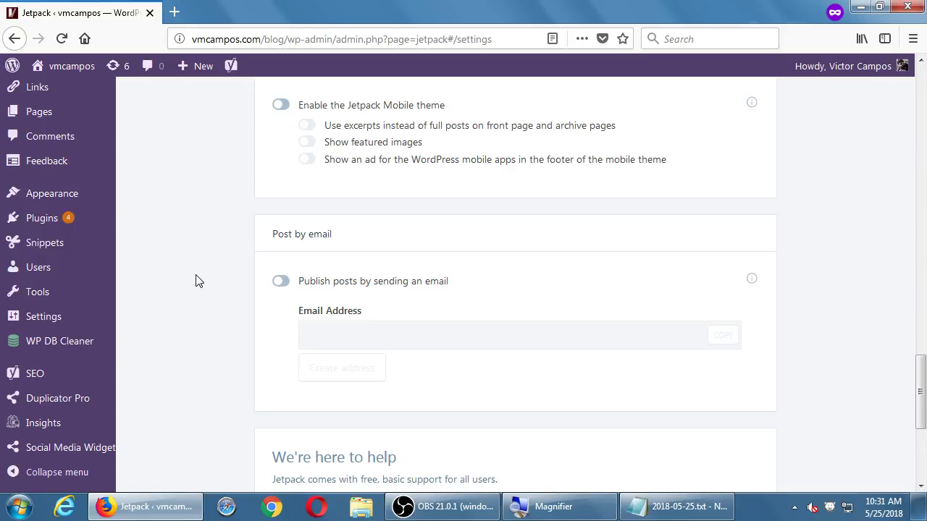
pyautogui.scroll(-6, 195, 280)
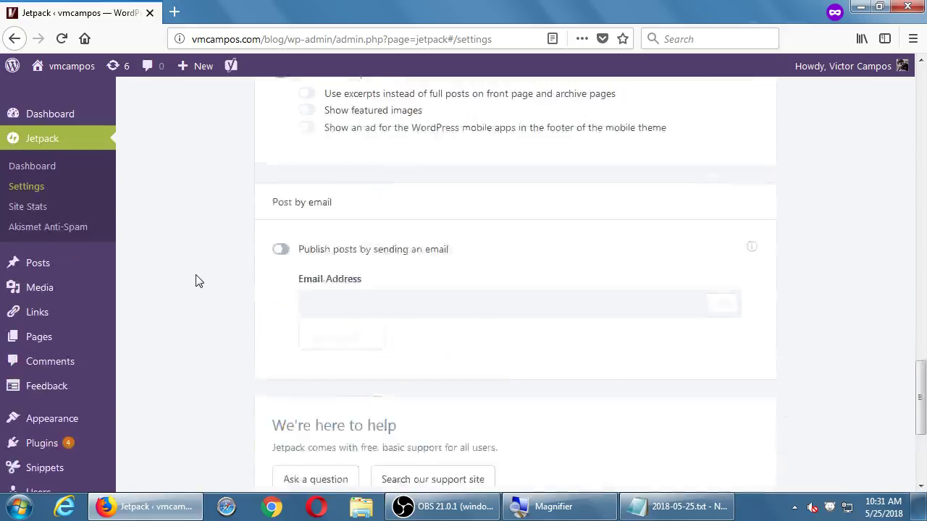
pyautogui.scroll(15, 195, 281)
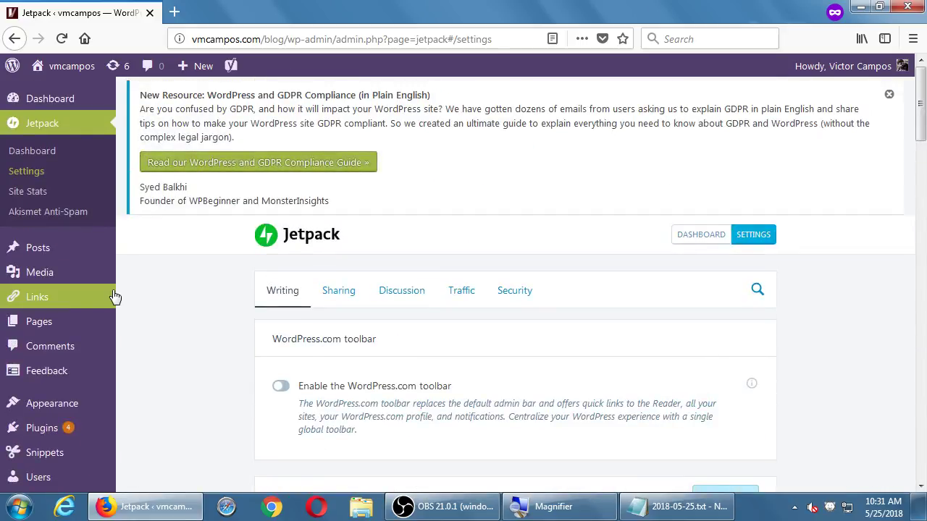
# - Open the plans overview on Jetpack's dashboard and compare the Personal, Premium and Professional prices and features
pyautogui.click(36, 151)
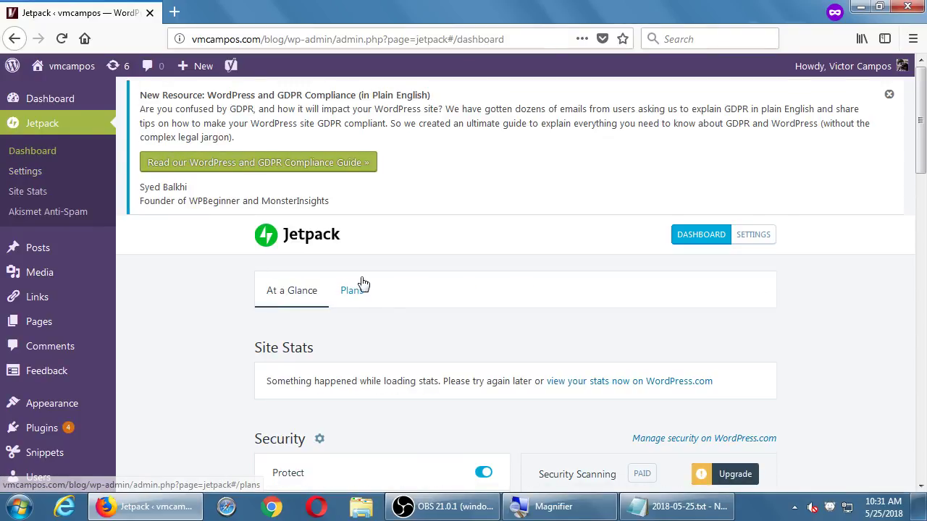
pyautogui.click(360, 290)
pyautogui.scroll(-3, 265, 347)
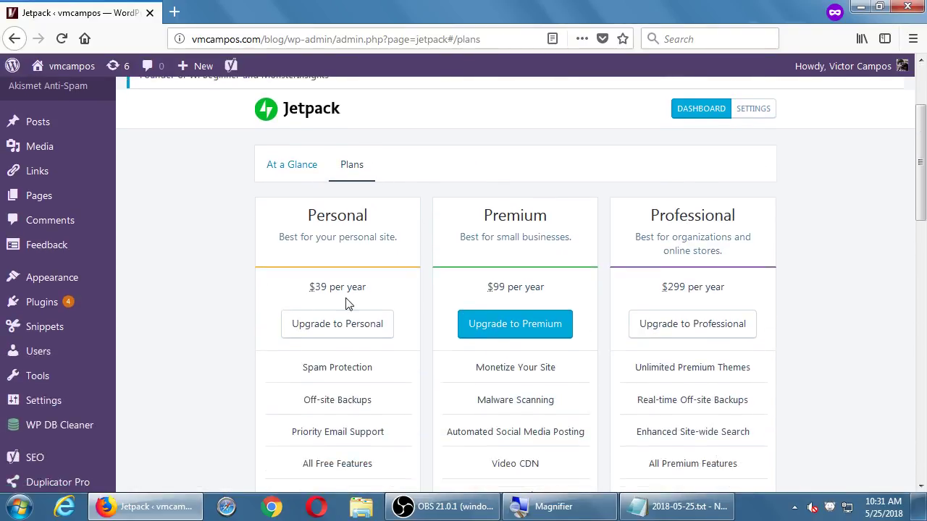
pyautogui.scroll(-4, 346, 301)
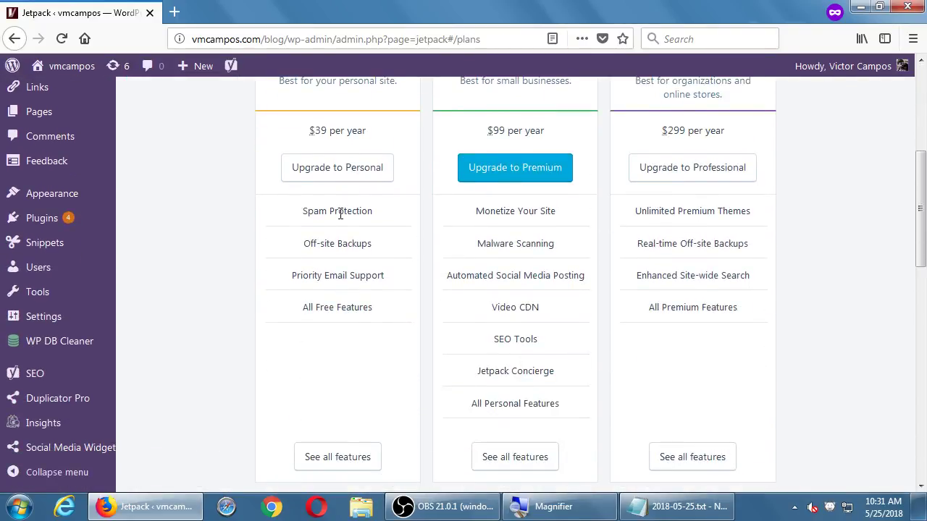
pyautogui.scroll(2, 356, 297)
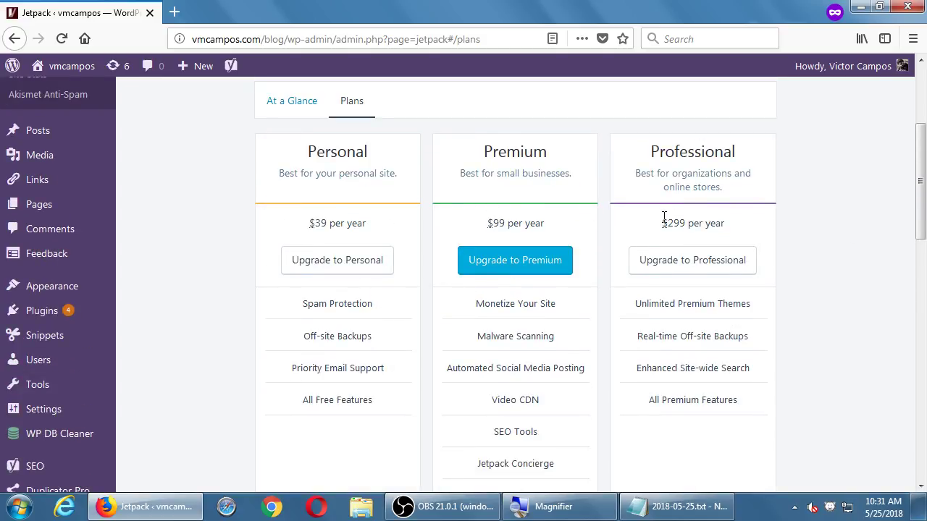
pyautogui.moveTo(664, 220)
pyautogui.scroll(-3, 806, 326)
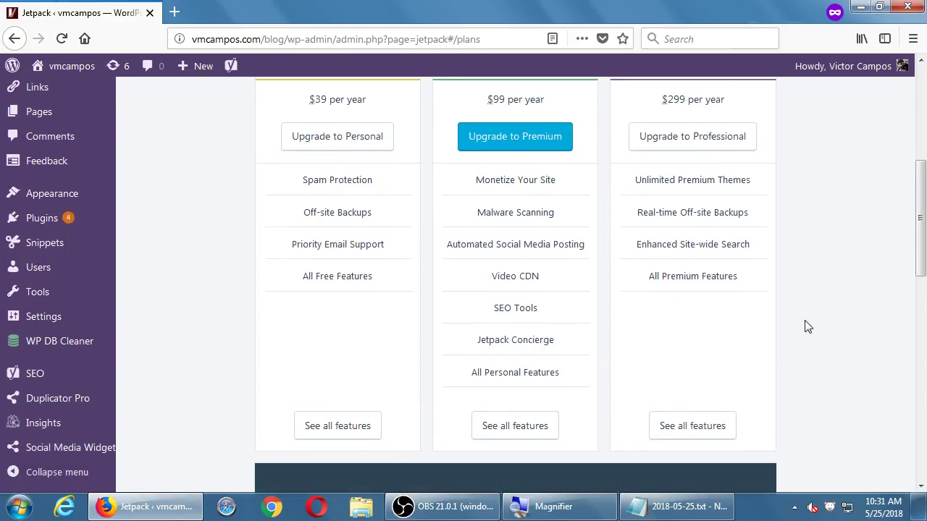
# - Return to the notes file and describe Redirection as "- Broken links hurt your rankings (SEO).", starting a second sentence about renaming pages
pyautogui.click(860, 7)
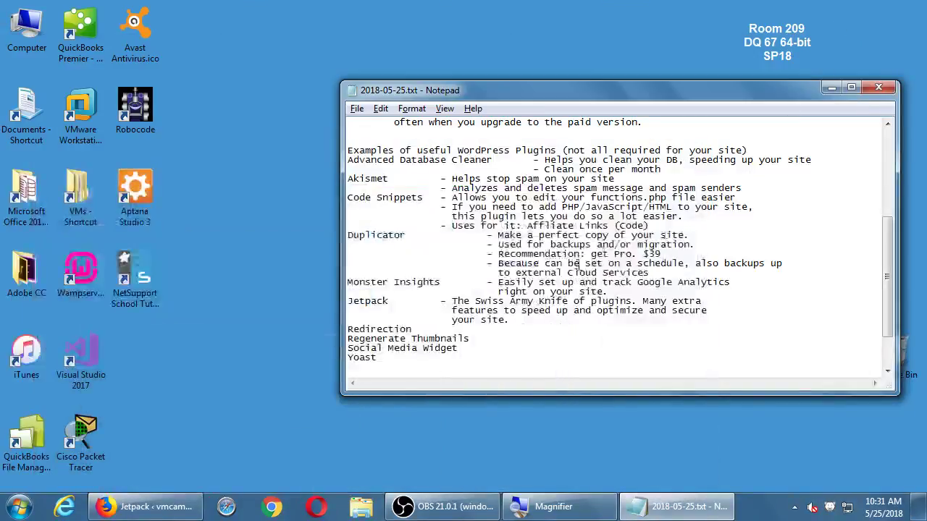
pyautogui.press('super+plus')
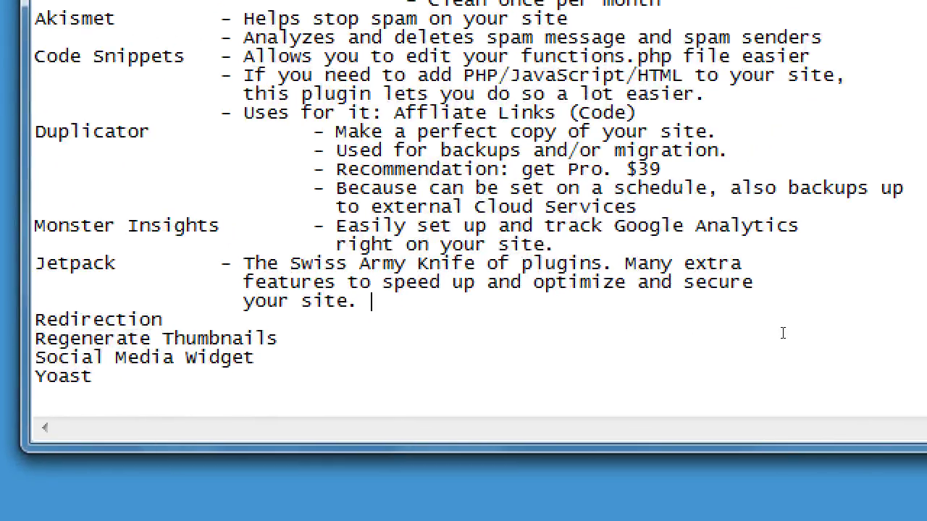
pyautogui.press('Down')
pyautogui.press('Tab')
pyautogui.write('- Broken links hurt ')
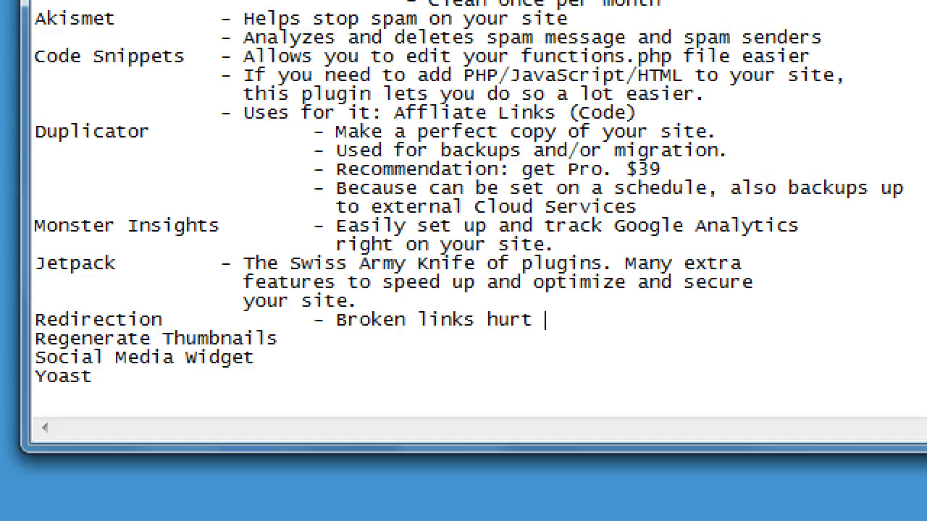
pyautogui.write('your ranking')
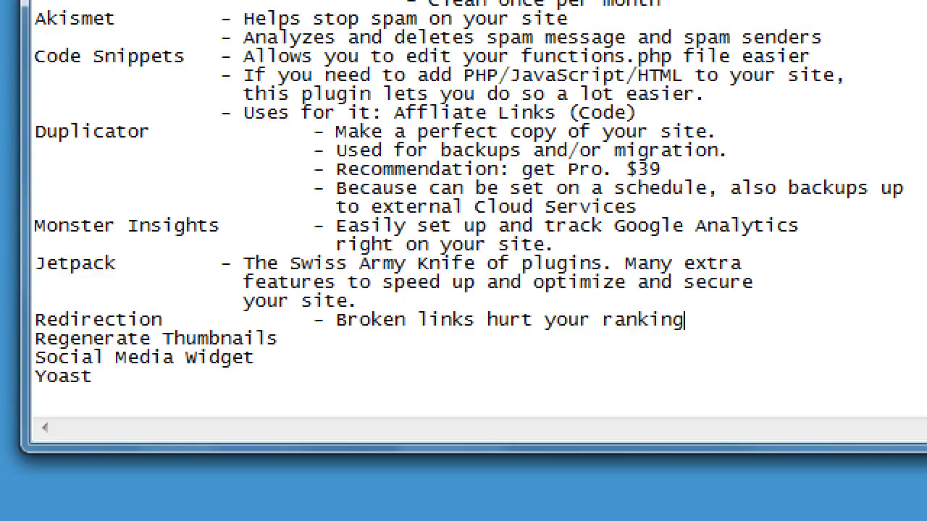
pyautogui.write('s (SEO).')
pyautogui.write('Rena')
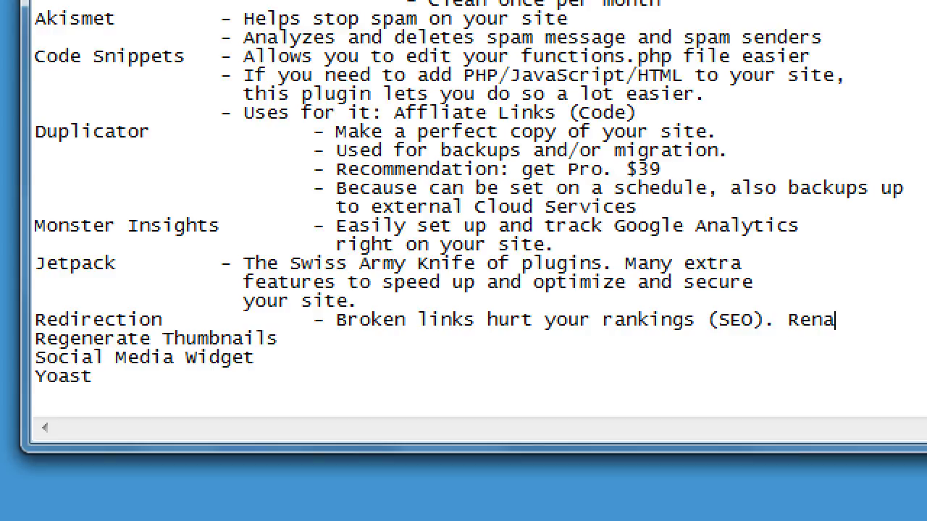
pyautogui.write('ming pag')
# - Continue the Redirection note on an indented line reading "moving files, deleting pages create broken links."
pyautogui.press('Return')
pyautogui.press('Tab')
pyautogui.press('Tab')
pyautogui.press('Tab')
pyautogui.press('Tab')
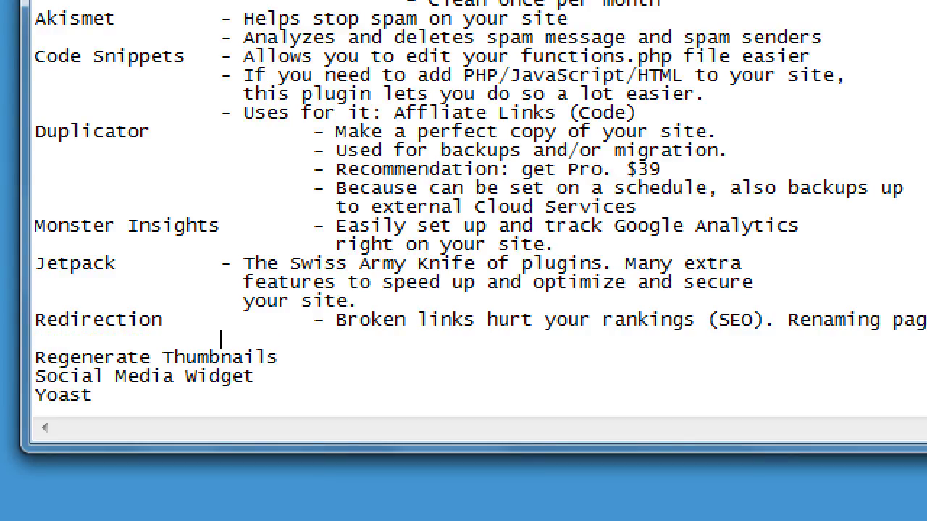
pyautogui.press('BackSpace')
pyautogui.write('moving files, ')
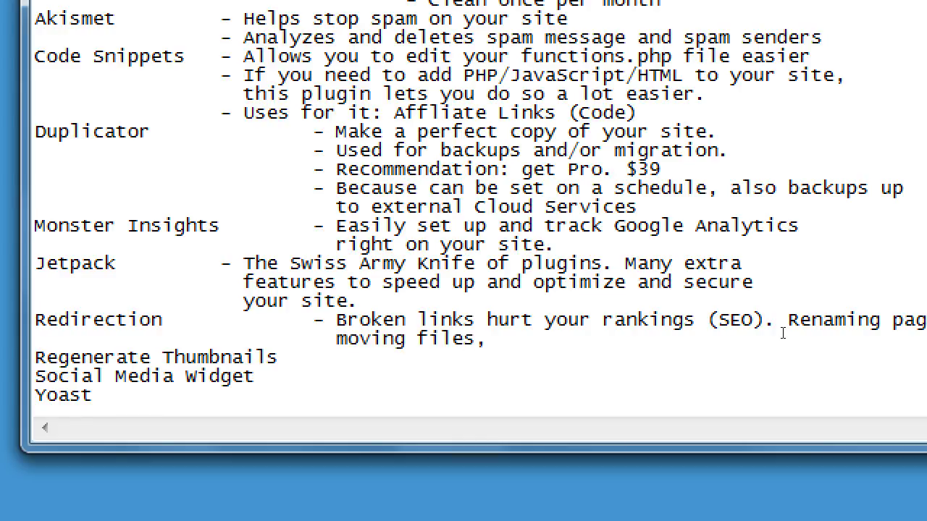
pyautogui.write('deleting pages')
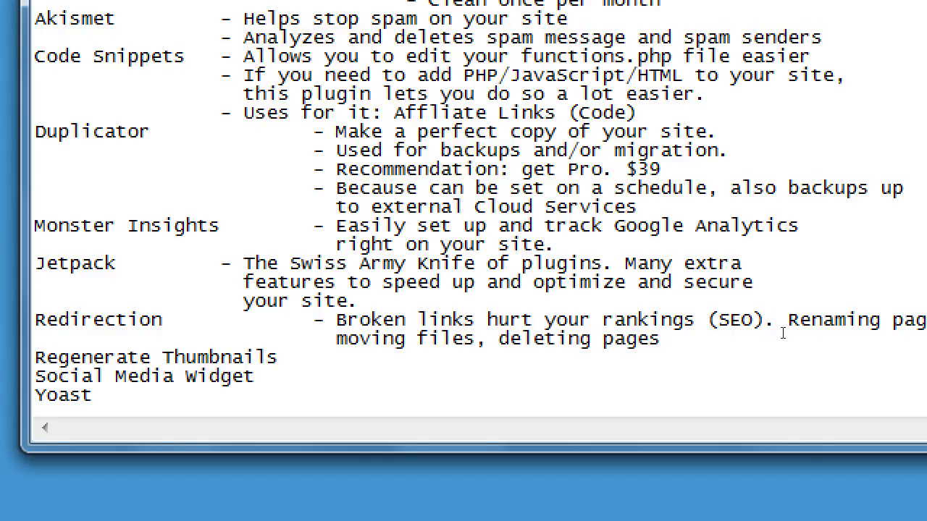
pyautogui.write(' create bro')
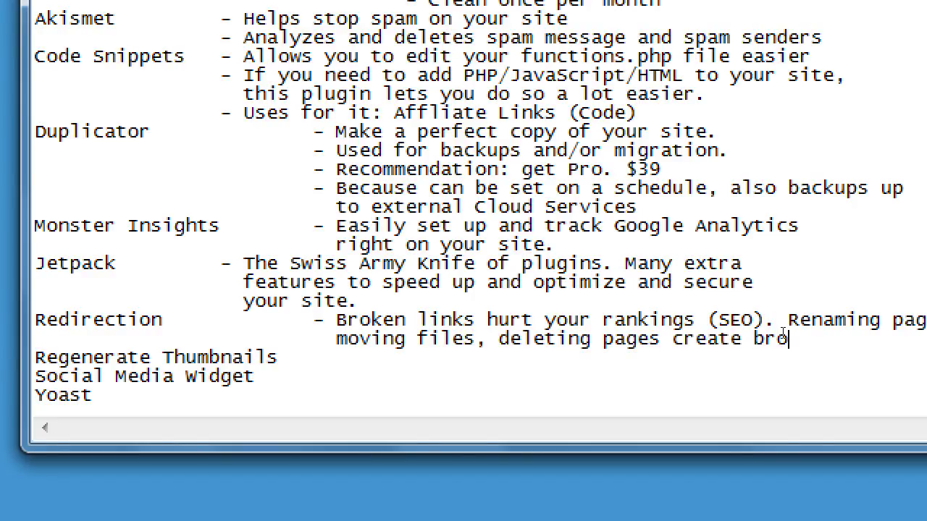
pyautogui.write('ken links.')
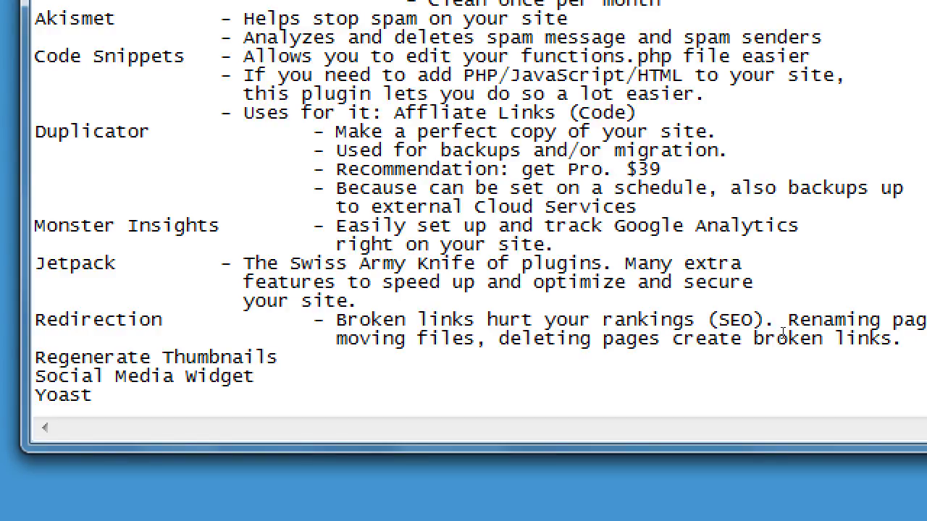
# - Add an indented Redirection line reading "This plugin lets you track broken links and fix them"
pyautogui.press('Return')
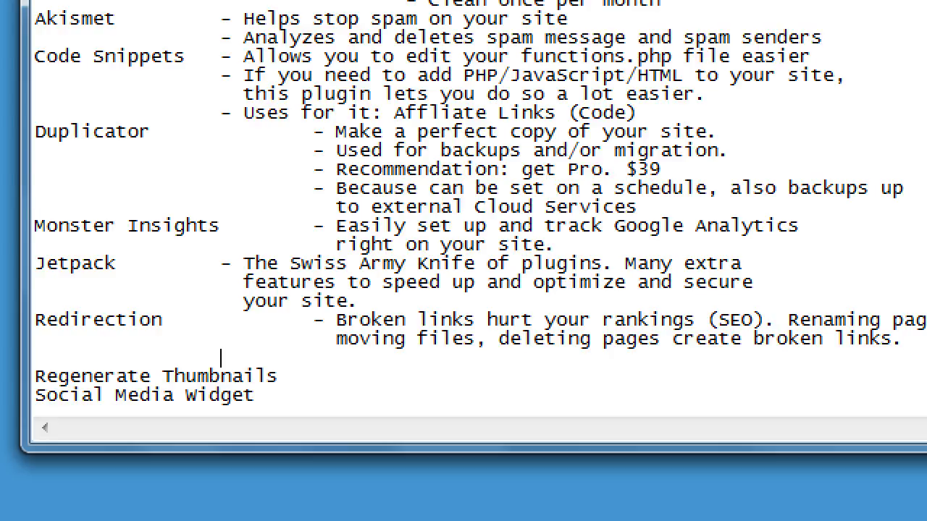
pyautogui.press('Tab')
pyautogui.press('Tab')
pyautogui.press('Tab')
pyautogui.write('This plugin lets')
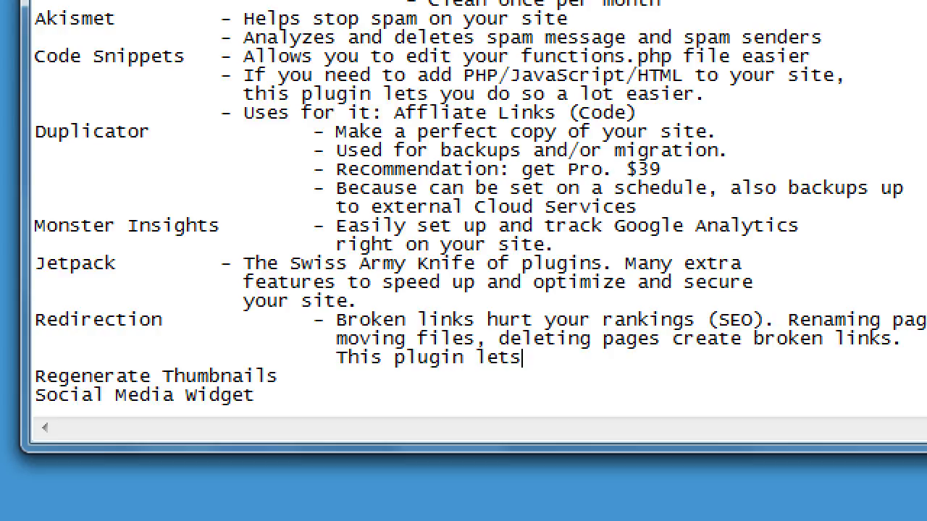
pyautogui.write(' you track ')
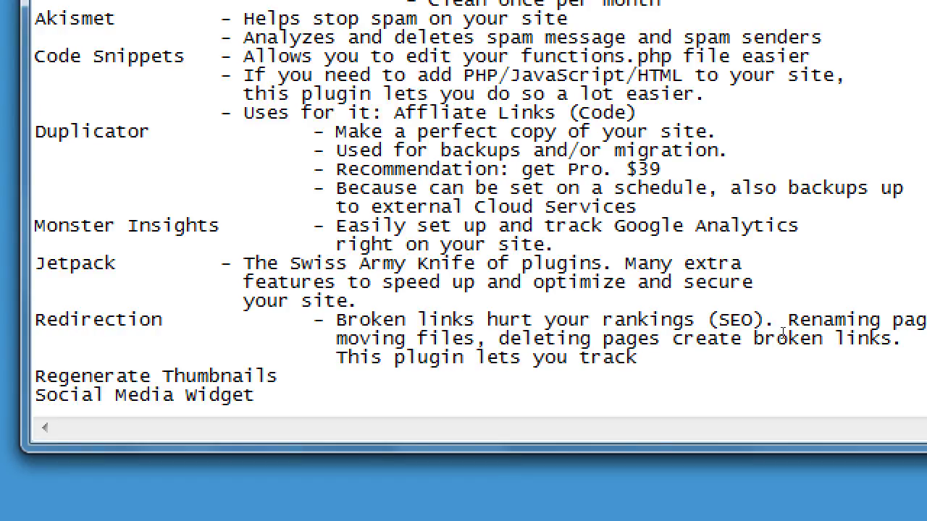
pyautogui.write('brokenl inks an')
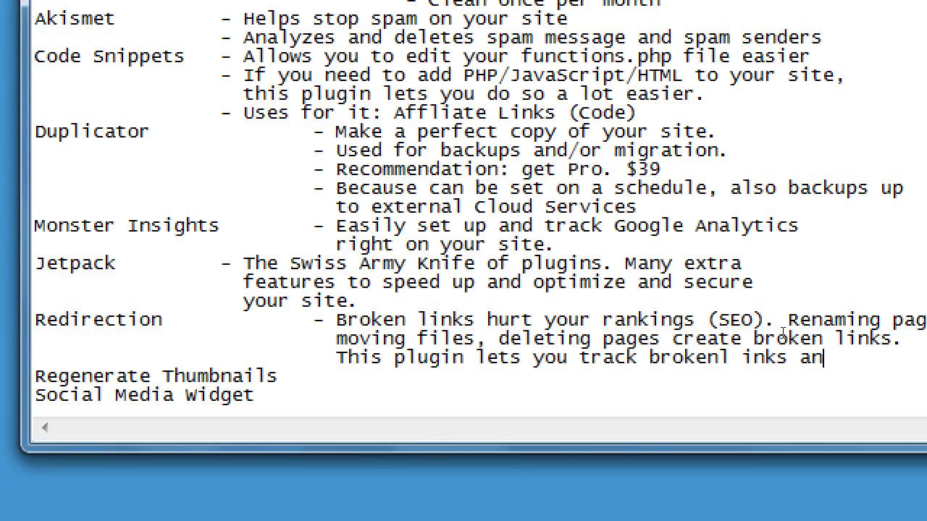
pyautogui.press('BackSpace')
pyautogui.press('BackSpace')
pyautogui.press('BackSpace')
pyautogui.press('BackSpace')
pyautogui.press('BackSpace')
pyautogui.press('BackSpace')
pyautogui.press('BackSpace')
pyautogui.press('BackSpace')
pyautogui.press('BackSpace')
pyautogui.write('links and fix the')
# - Add an indented line reading "example: victor.com/about-us.html" below the Redirection description
pyautogui.press('Return')
pyautogui.press('Tab')
pyautogui.press('Tab')
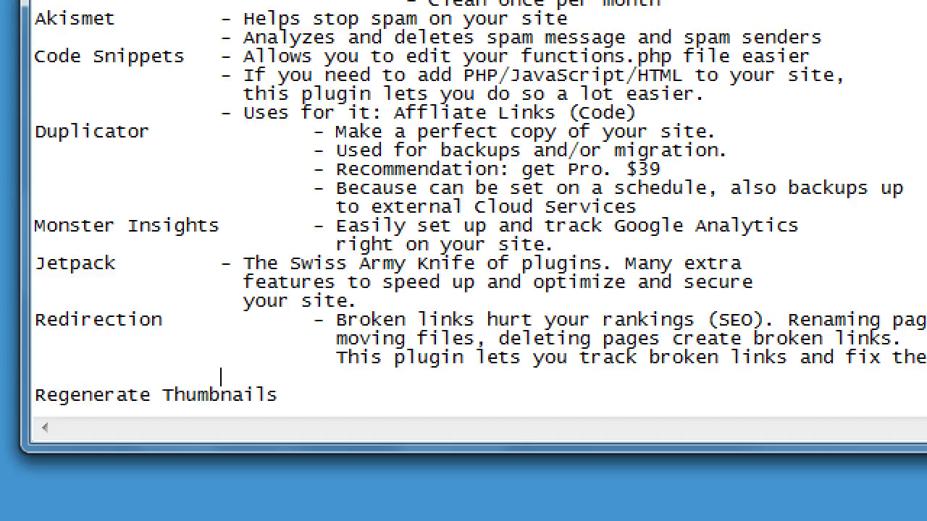
pyautogui.press('Tab')
pyautogui.write('example: ')
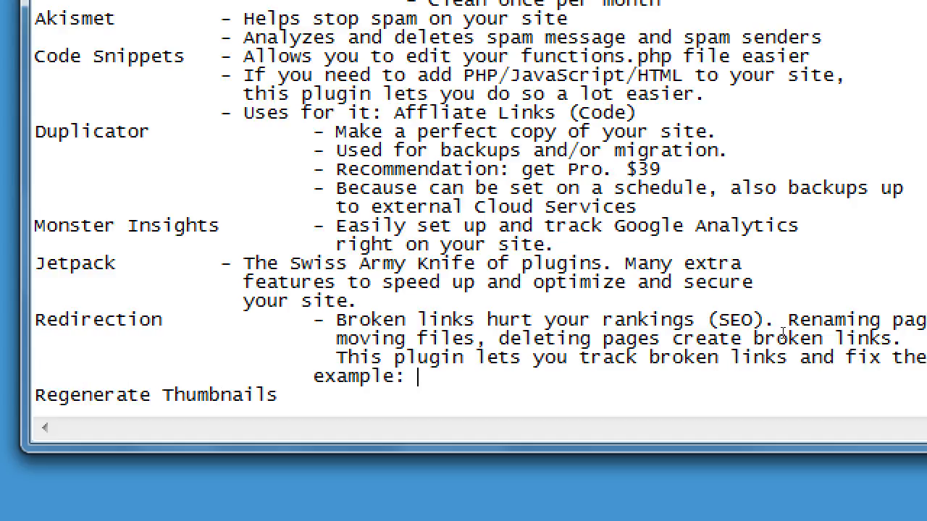
pyautogui.write('victor.com/')
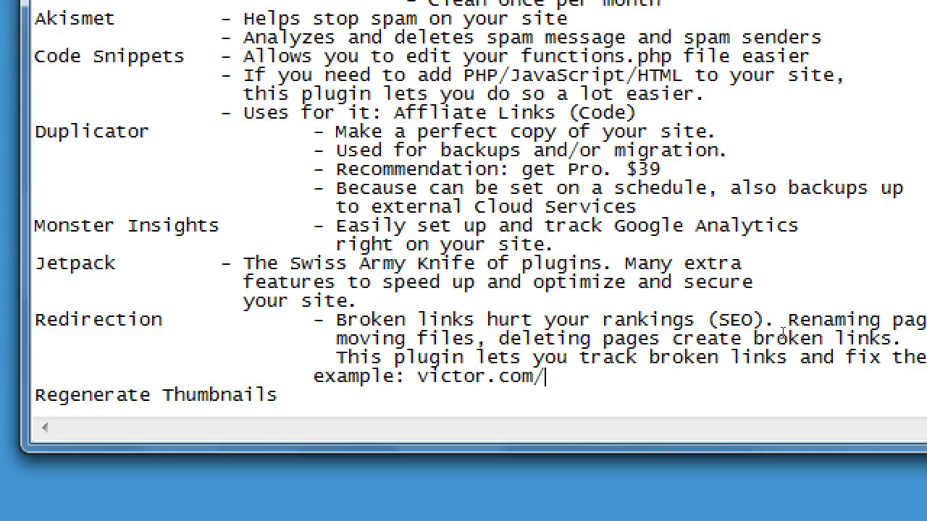
pyautogui.write('about-us.html')
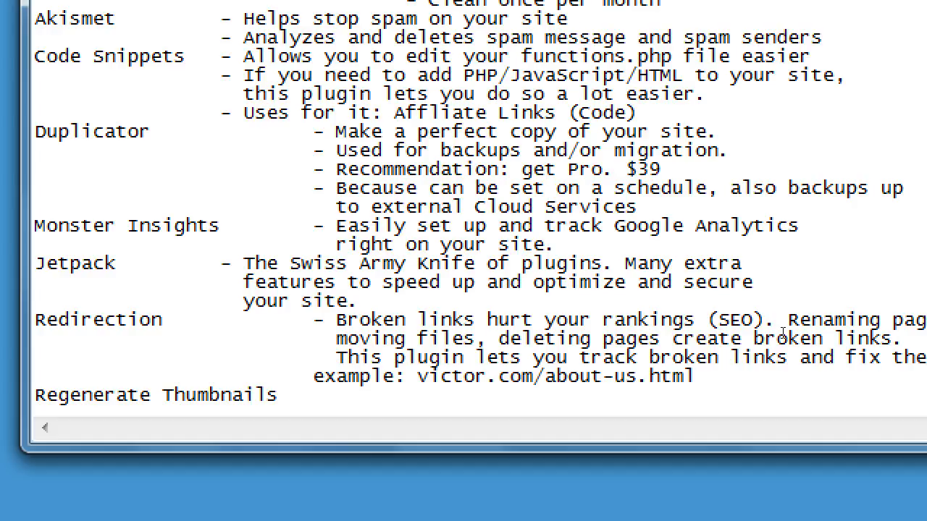
# - Add "victor.com/aboutme" aligned beneath the example address, and highlight the about-us.html example line
pyautogui.press('Return')
pyautogui.press('Tab')
pyautogui.press('Tab')
pyautogui.press('Tab')
pyautogui.press('Tab')
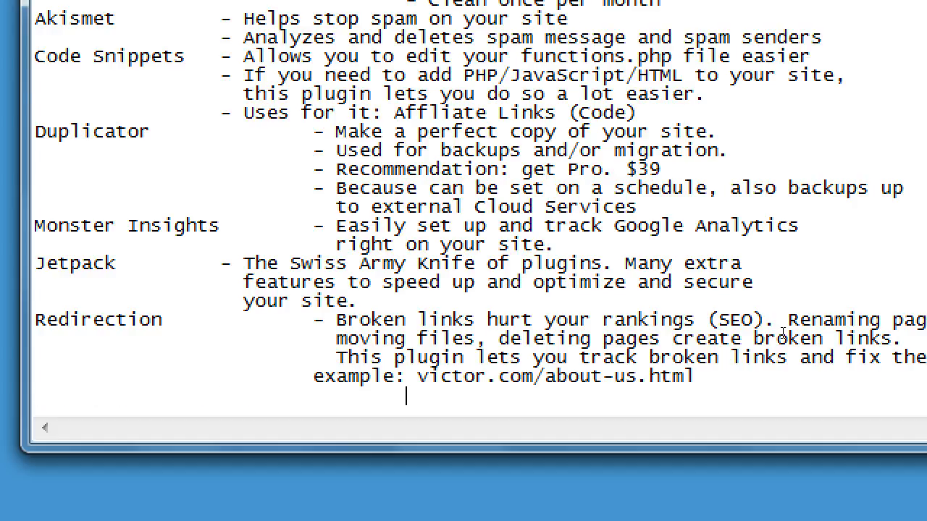
pyautogui.write('victor')
pyautogui.press('Left')
pyautogui.press('Left')
pyautogui.press('Left')
pyautogui.press('Left')
pyautogui.press('Left')
pyautogui.press('End')
pyautogui.write('.com/aboutme')
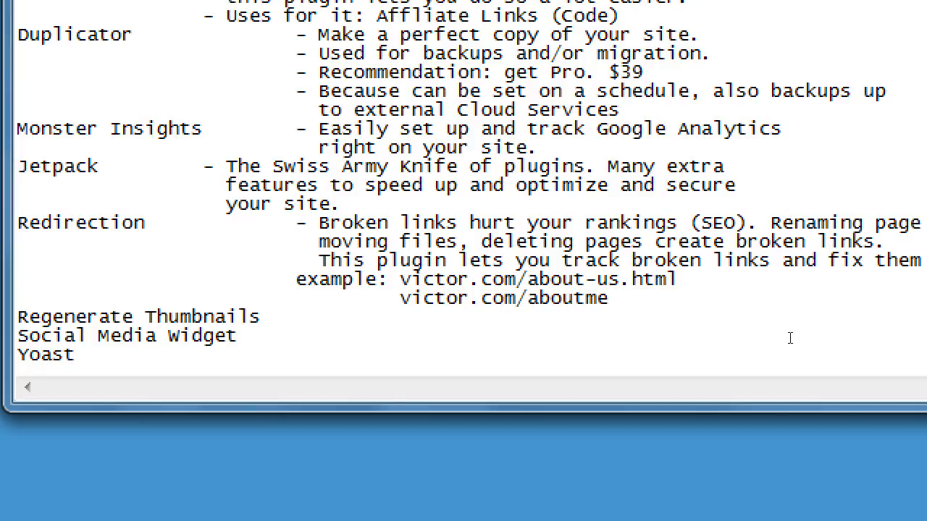
pyautogui.press('End')
pyautogui.hotkey('shift', 'Home')
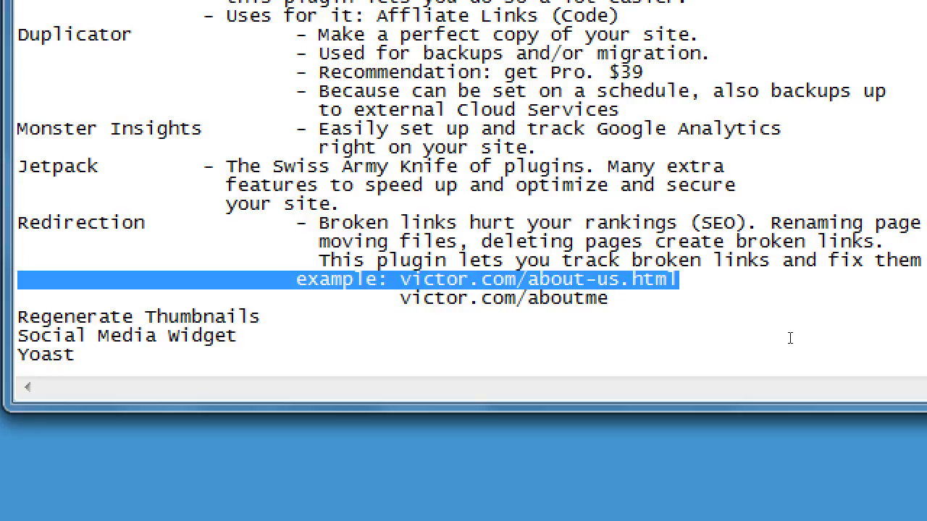
# - Add an indented line beginning "Use Redirection to create a" beneath the victor.com/aboutme example in the notes
pyautogui.press('Right')
pyautogui.press('Return')
pyautogui.press('Tab')
pyautogui.press('Tab')
pyautogui.press('Tab')
pyautogui.press('Tab')
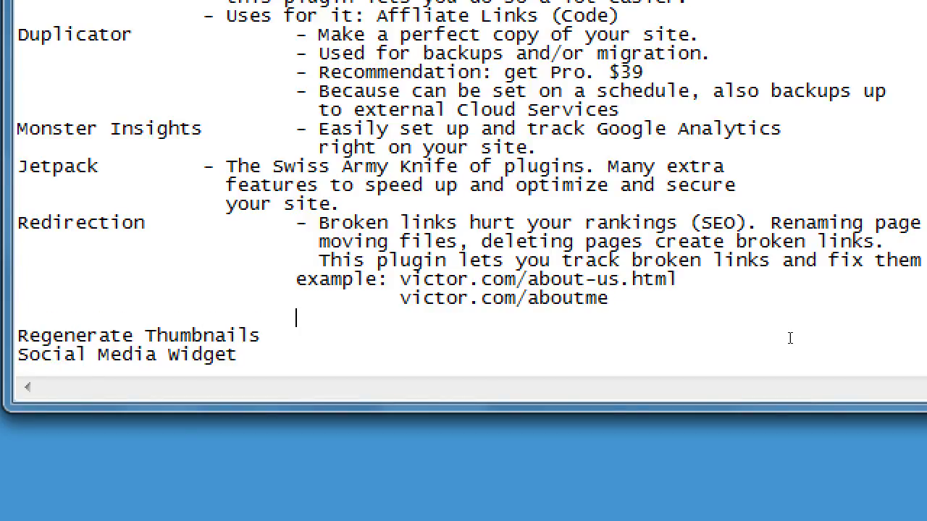
pyautogui.write('Use Redirection to create a')
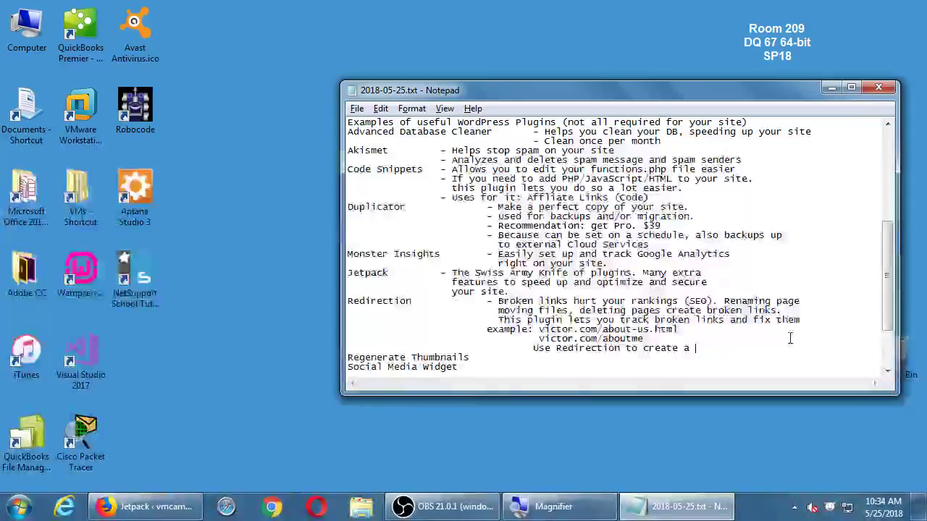
# - Switch to Firefox and open the Redirection plugin's page from the WordPress admin tools
pyautogui.click(152, 507)
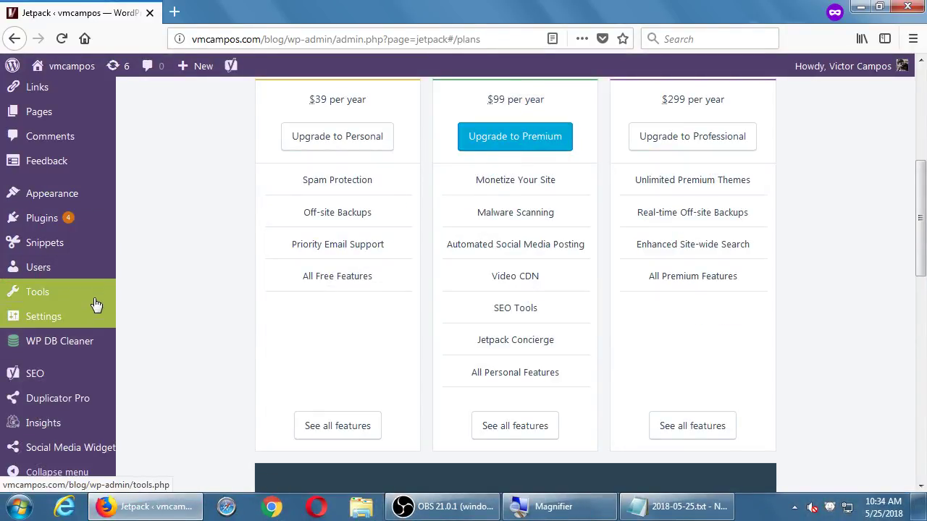
pyautogui.moveTo(87, 293)
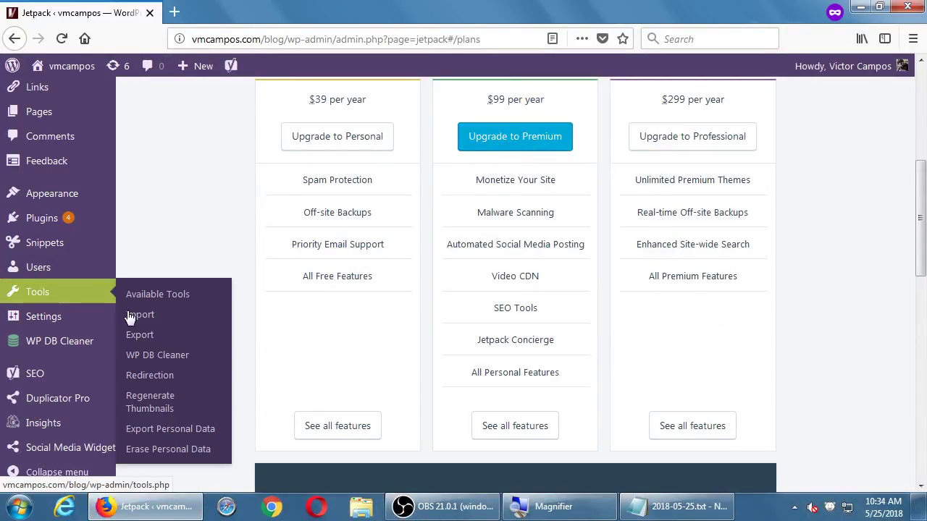
pyautogui.click(167, 379)
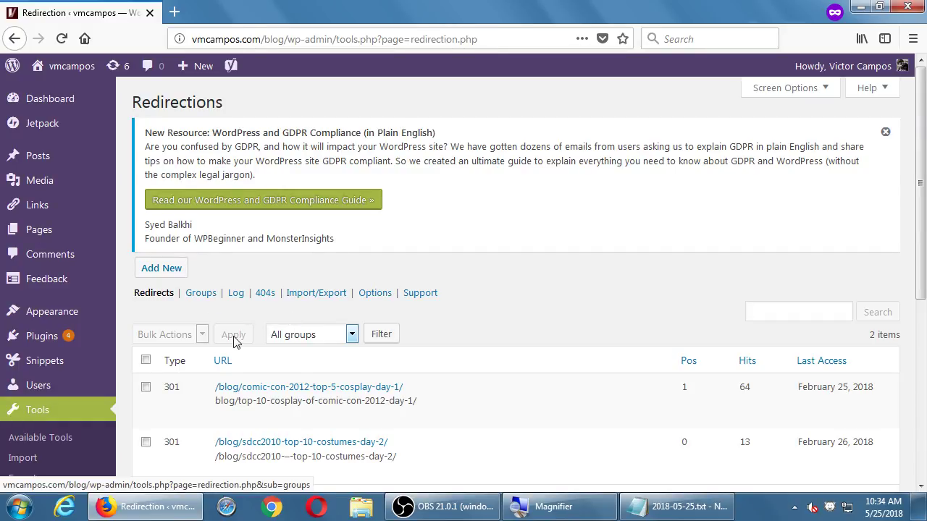
# - Return to the Notepad file and complete the "Use Redirection to create a" line with "301 Redirection"
pyautogui.hotkey('alt', 'Tab')
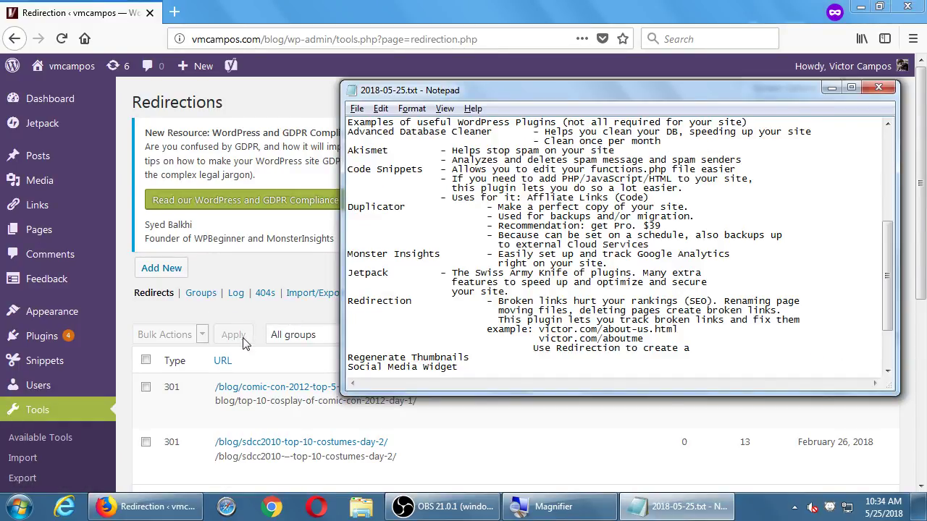
pyautogui.press('super+plus')
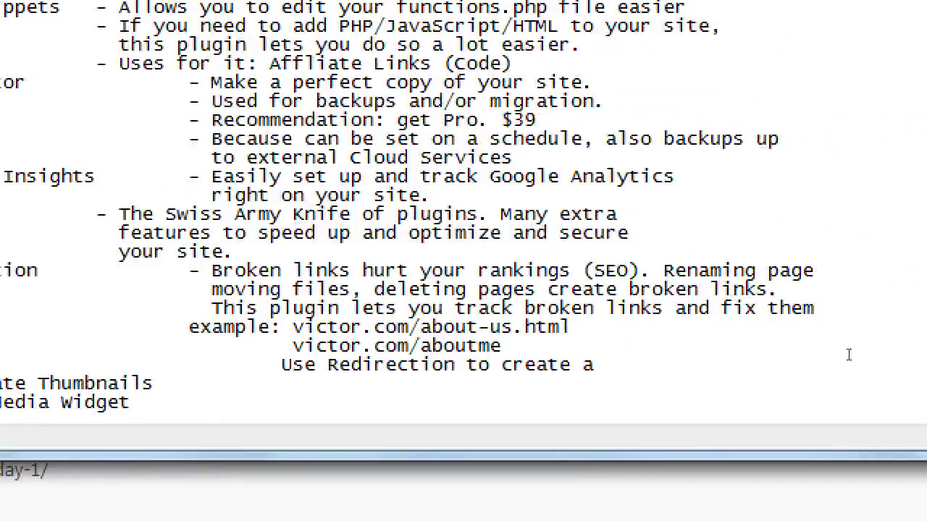
pyautogui.write('301 Redir')
pyautogui.write('e')
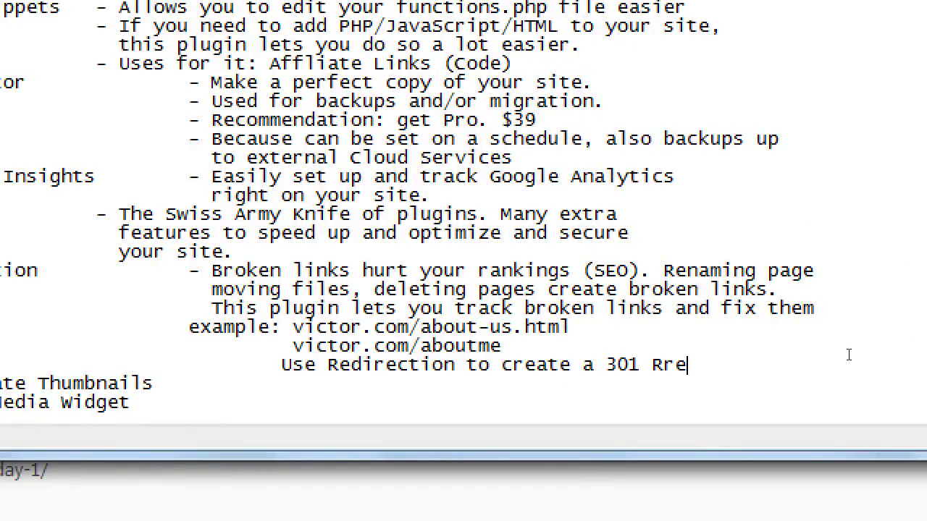
pyautogui.press('BackSpace')
pyautogui.press('BackSpace')
pyautogui.write('edirection')
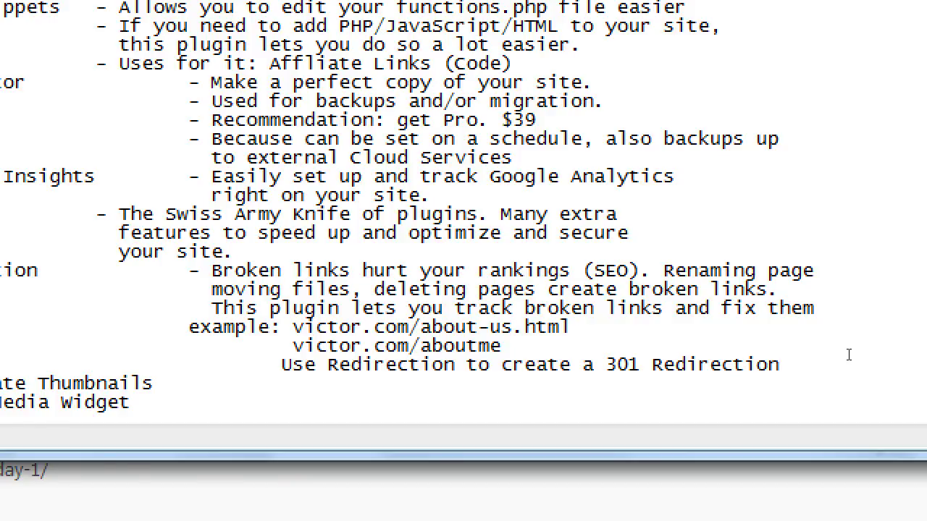
# - Switch back to Firefox and compare the source and target URLs of the comic-con and sdcc2010 redirects
pyautogui.press('super+minus')
pyautogui.hotkey('alt', 'Tab')
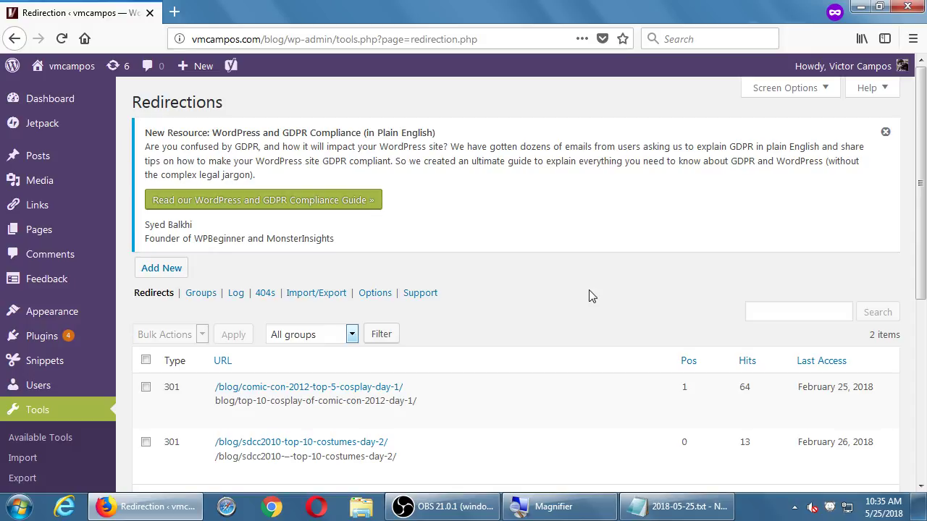
pyautogui.scroll(-3, 590, 295)
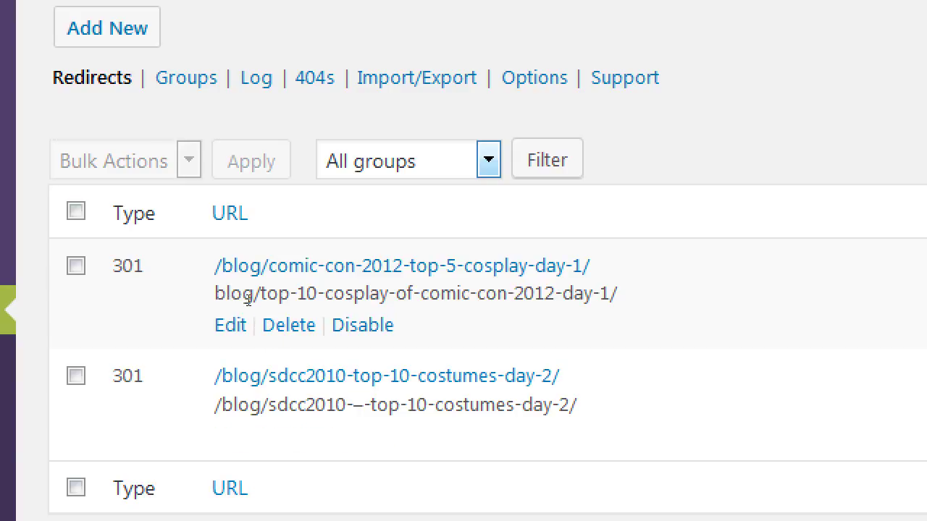
pyautogui.moveTo(279, 297); pyautogui.dragTo(609, 297)
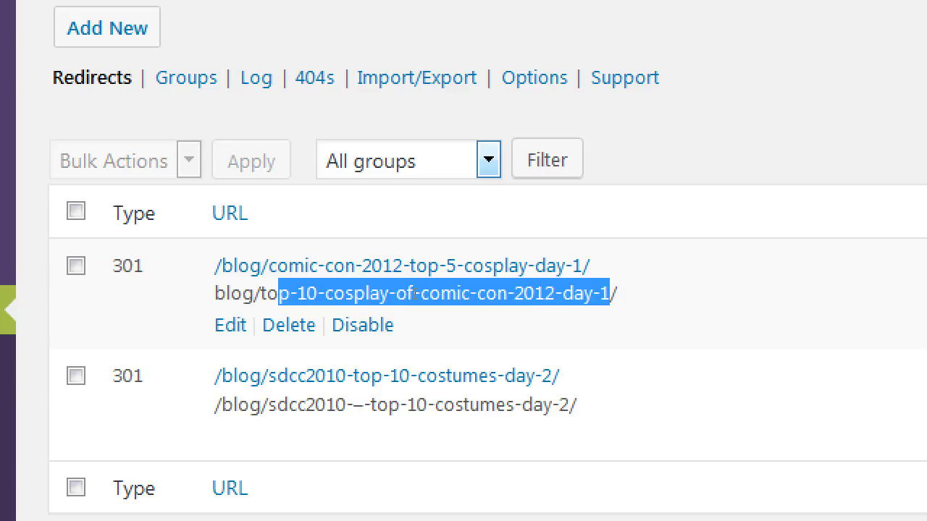
pyautogui.click(426, 293)
pyautogui.moveTo(407, 286); pyautogui.dragTo(245, 290)
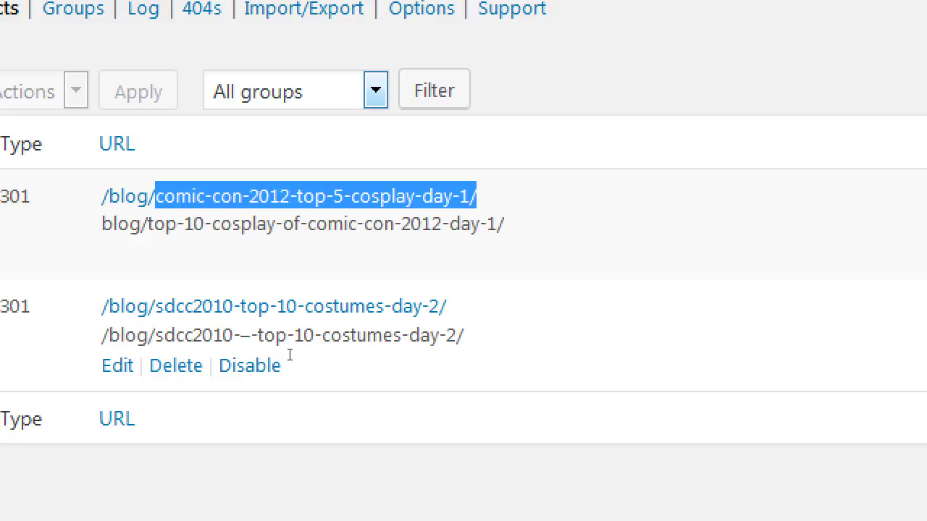
pyautogui.doubleClick(281, 353)
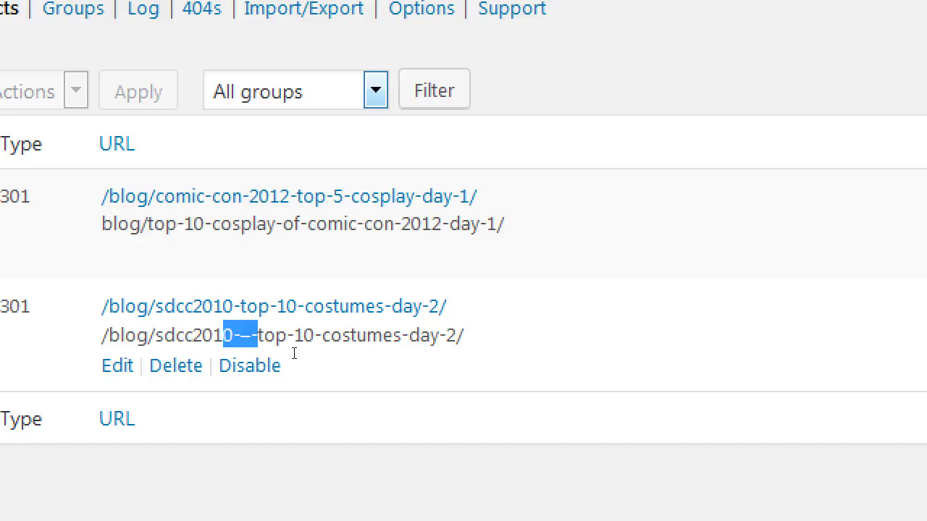
pyautogui.click(311, 352)
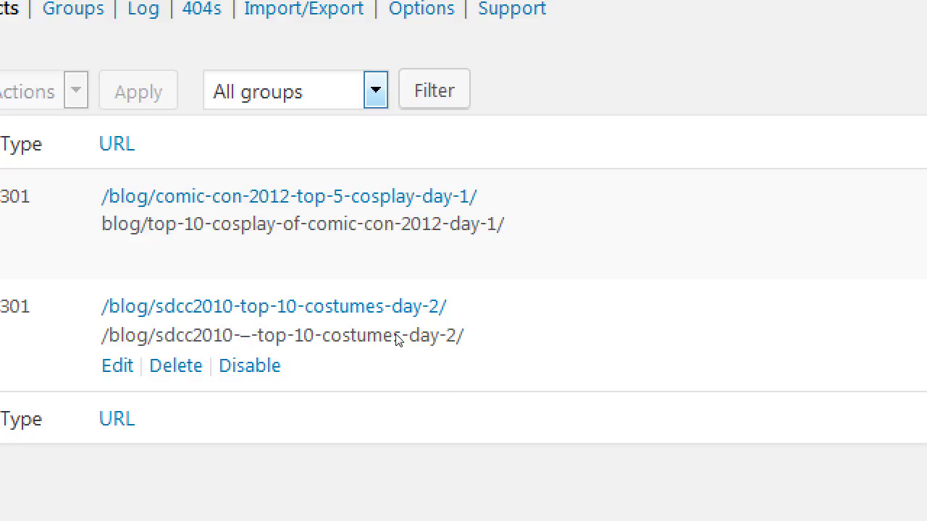
pyautogui.moveTo(394, 352); pyautogui.dragTo(234, 325)
pyautogui.click(386, 299)
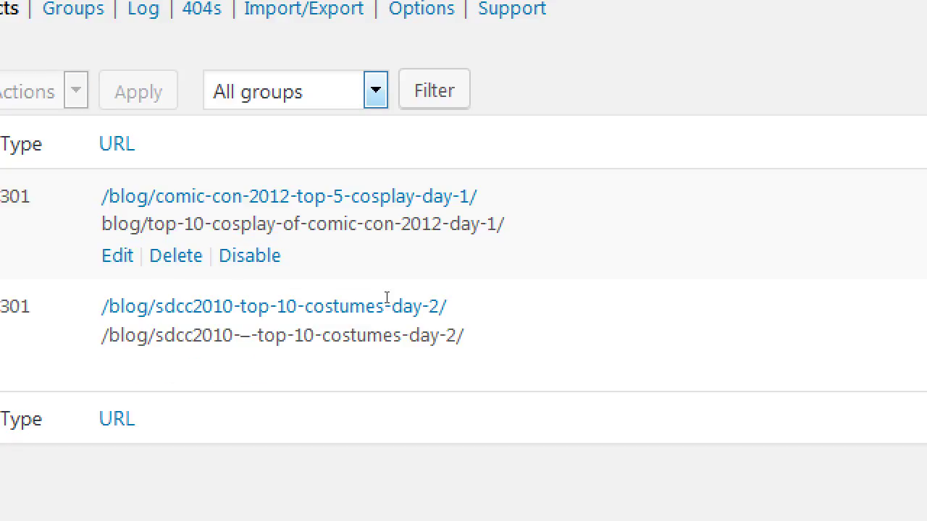
# - Examine the hit counts of the two listed redirects, highlighting each one in turn
pyautogui.press('super+minus')
pyautogui.scroll(-4, 465, 331)
pyautogui.scroll(3, 465, 331)
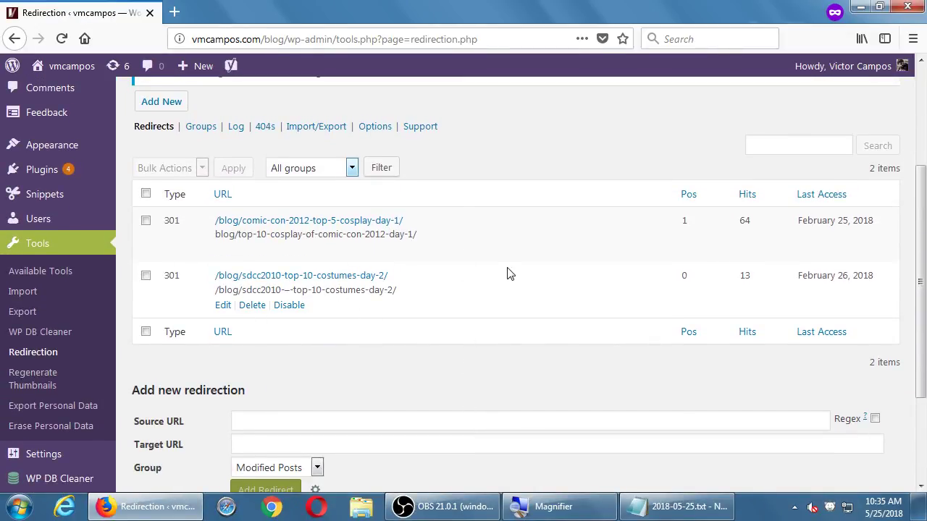
pyautogui.press('super+plus')
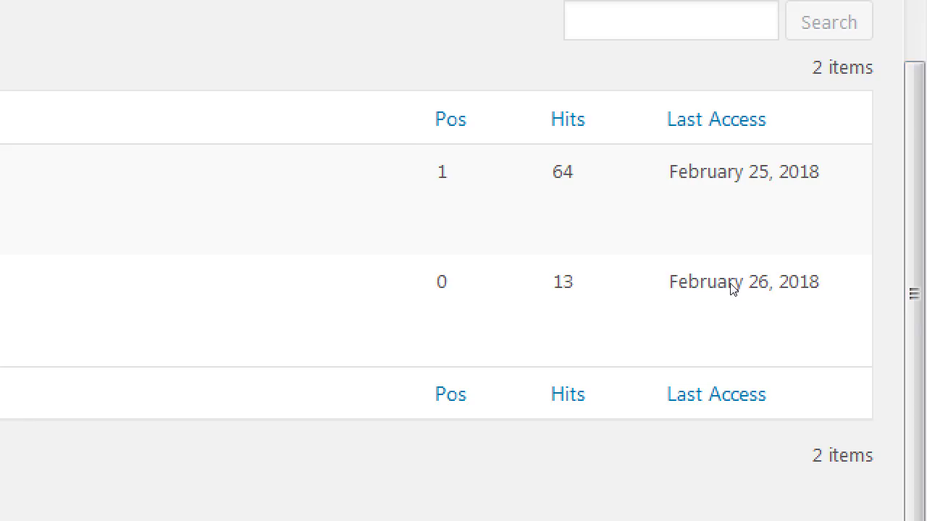
pyautogui.doubleClick(562, 282)
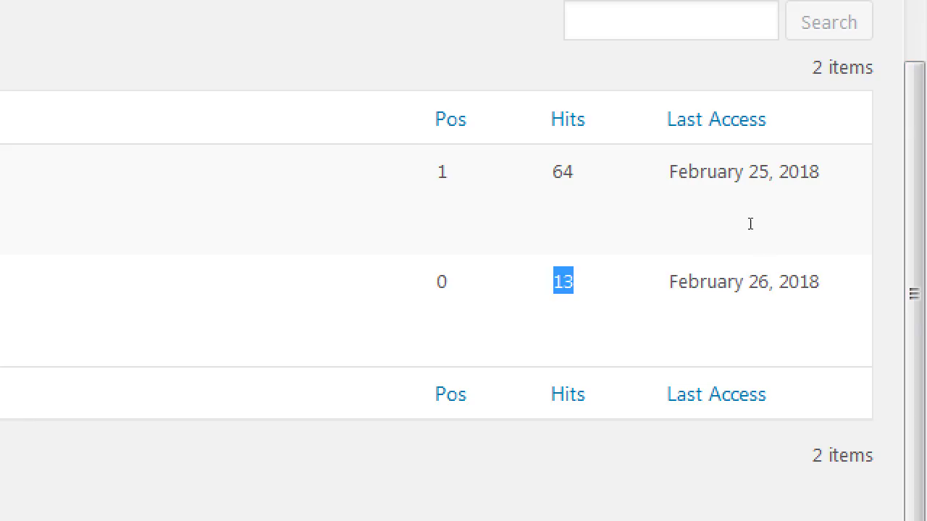
pyautogui.doubleClick(562, 172)
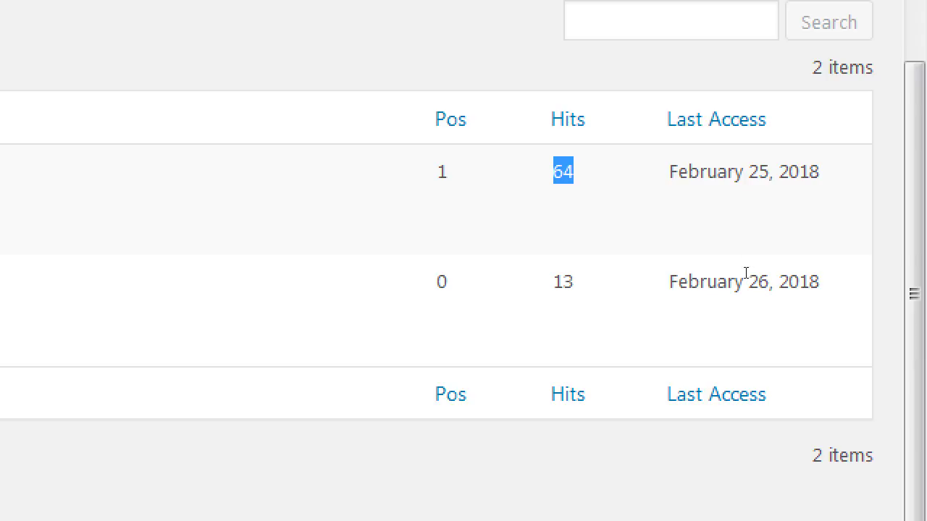
pyautogui.doubleClick(563, 282)
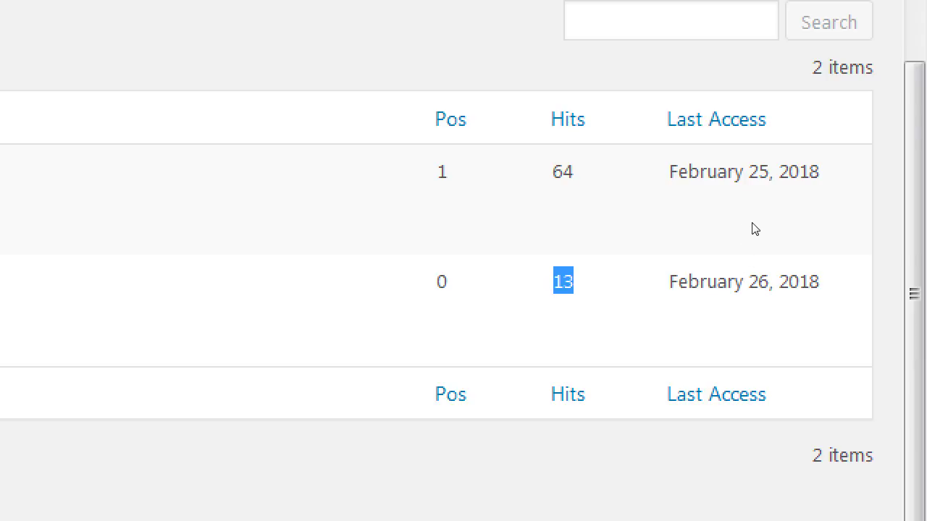
pyautogui.doubleClick(563, 172)
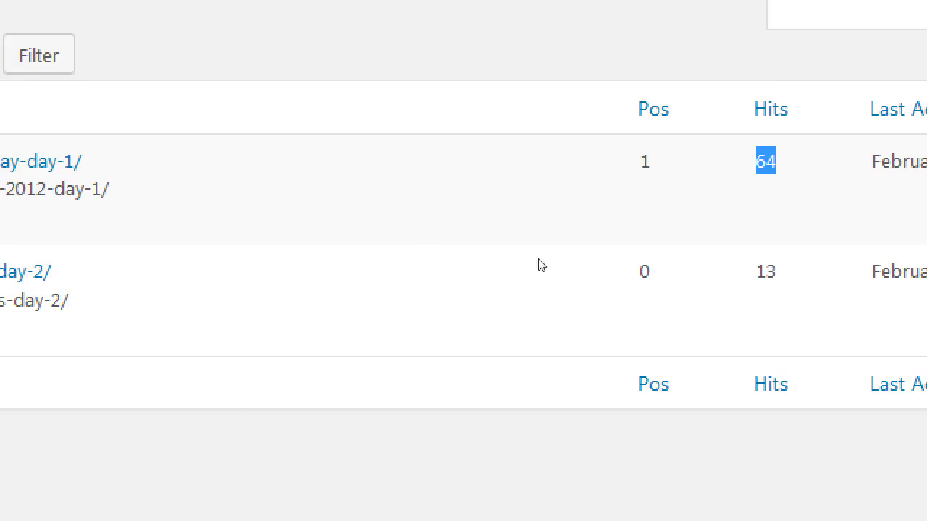
# - Examine the comic-con redirect's target URL and its last access date by highlighting them in the list
pyautogui.click(926, 240)
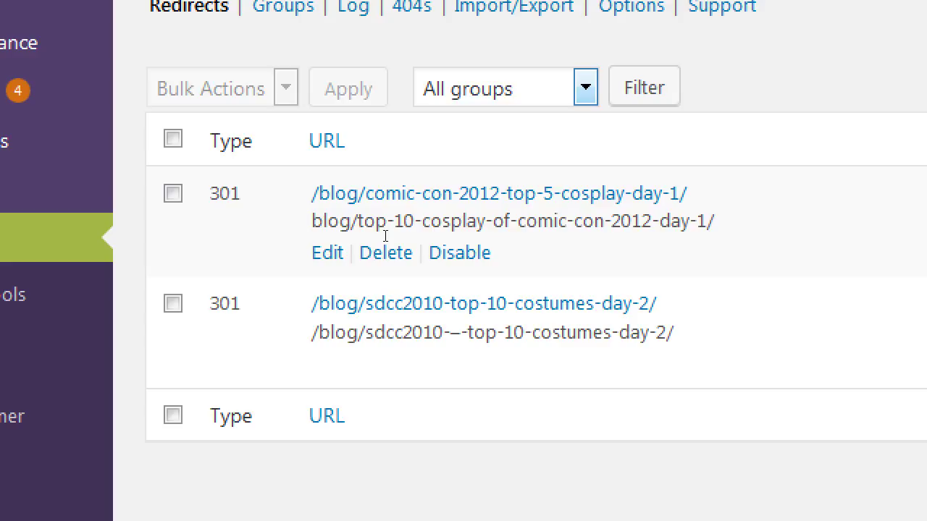
pyautogui.moveTo(422, 242); pyautogui.dragTo(217, 233)
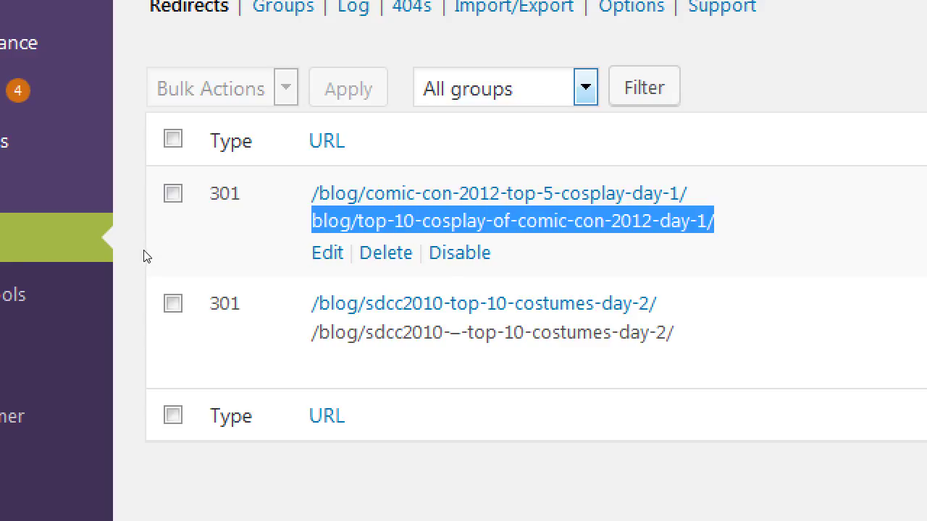
pyautogui.click(124, 257)
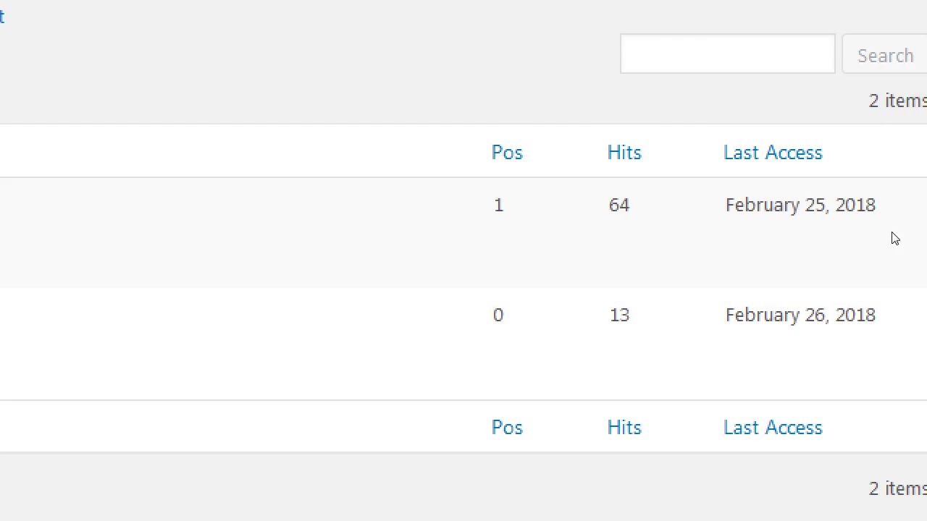
pyautogui.doubleClick(840, 224)
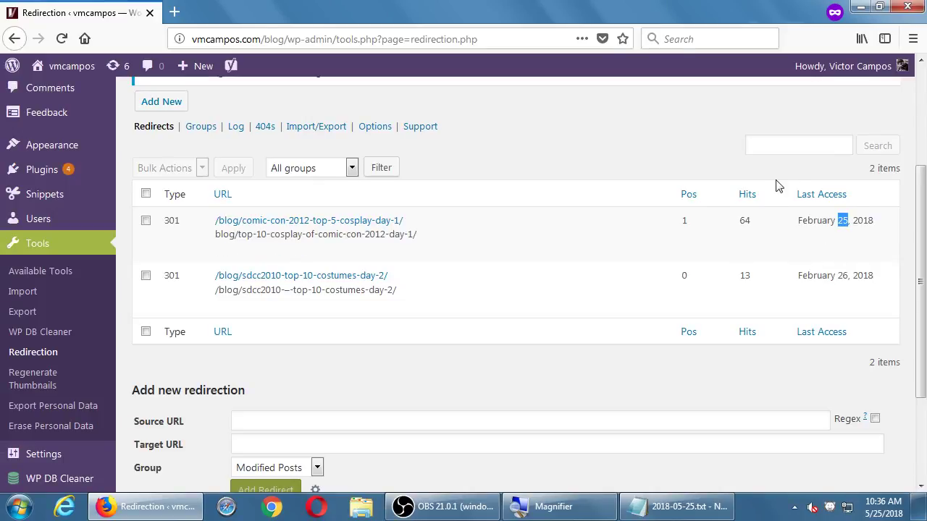
pyautogui.click(450, 65)
pyautogui.scroll(2, 511, 172)
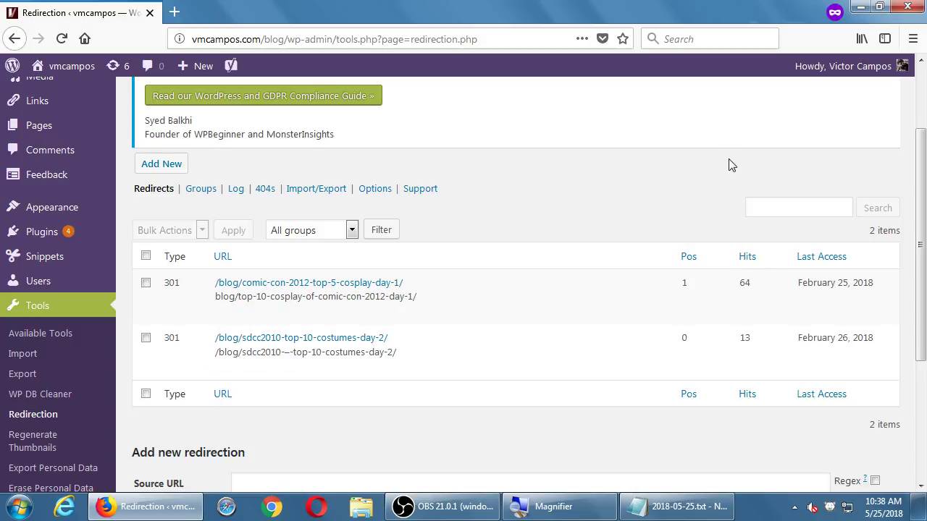
pyautogui.doubleClick(821, 285)
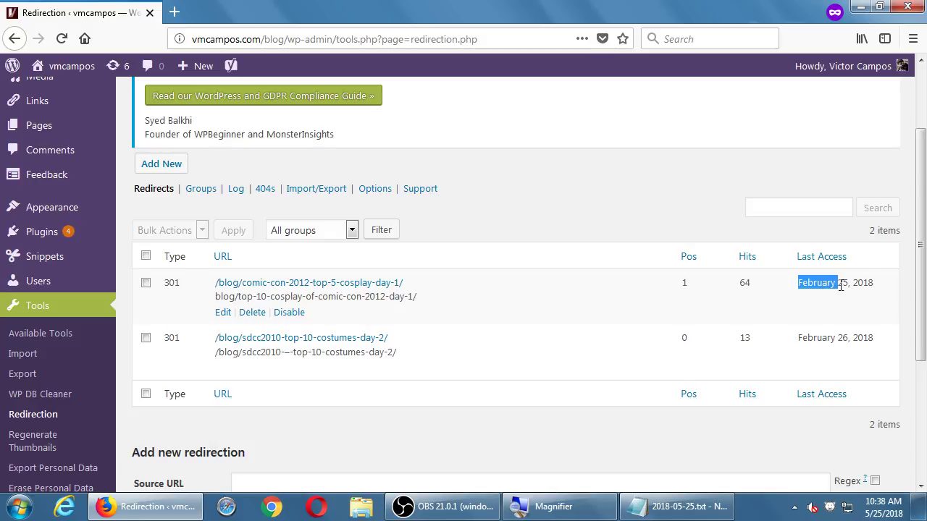
pyautogui.click(909, 273)
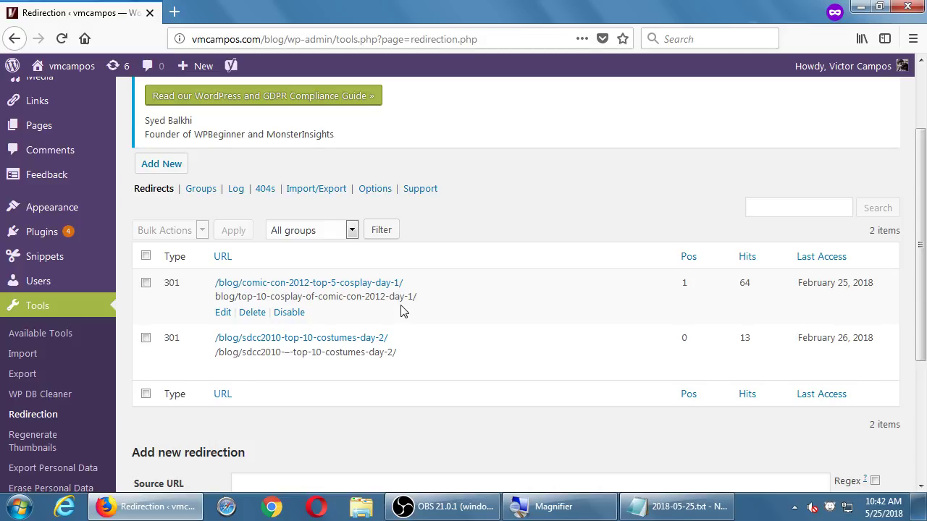
# - View the comic-con redirect's editing fields and close them without saving
pyautogui.click(218, 313)
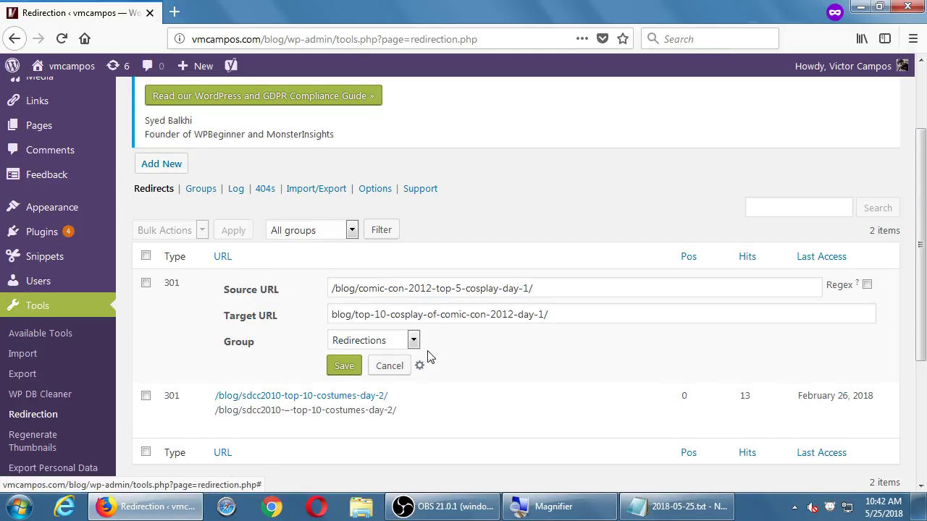
pyautogui.click(404, 370)
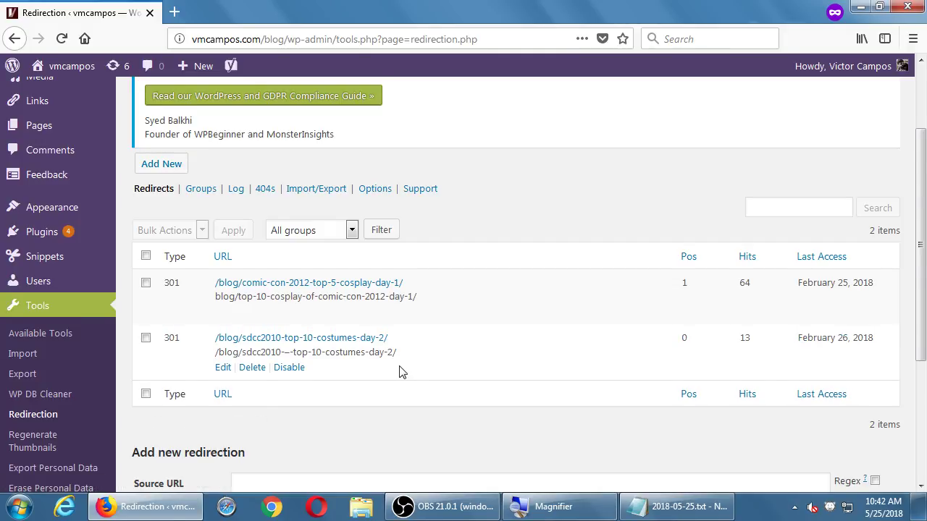
# - Show the advanced options of the new redirection form and view the available actions for when a URL is matched
pyautogui.scroll(-5, 399, 373)
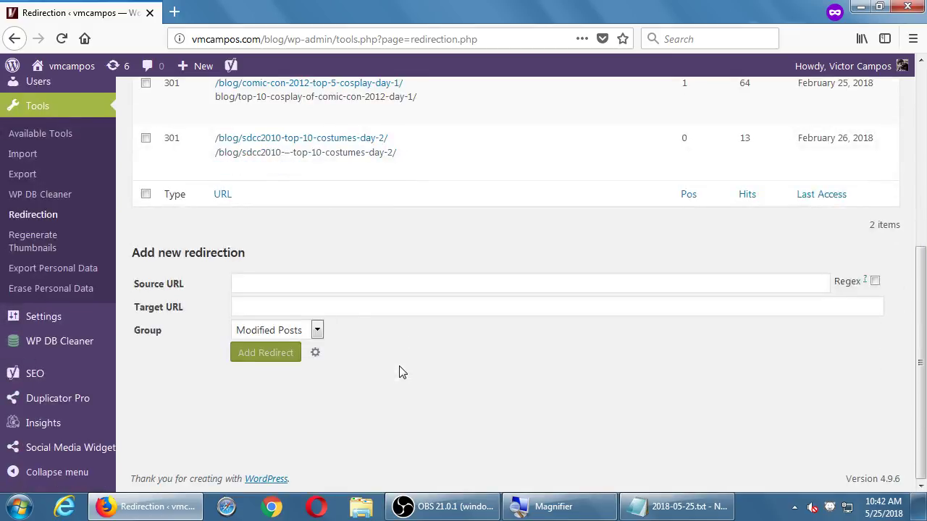
pyautogui.click(258, 290)
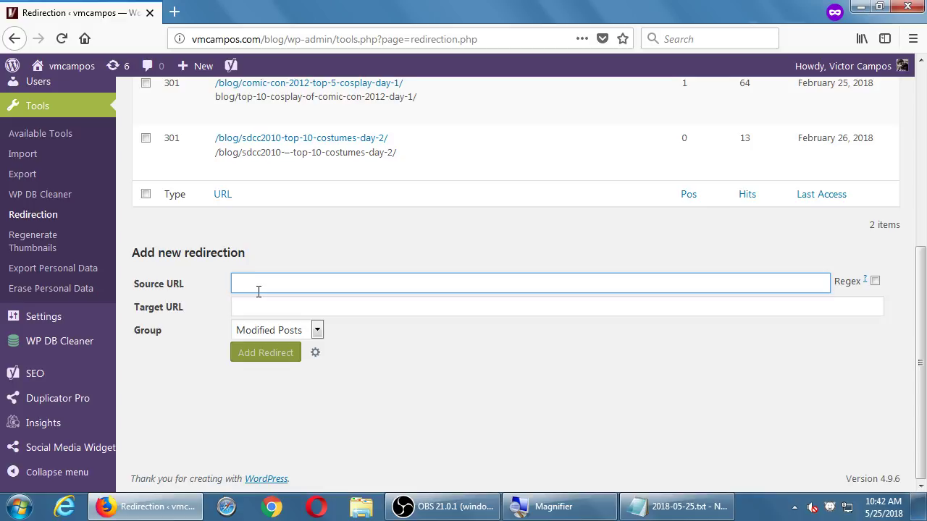
pyautogui.click(315, 352)
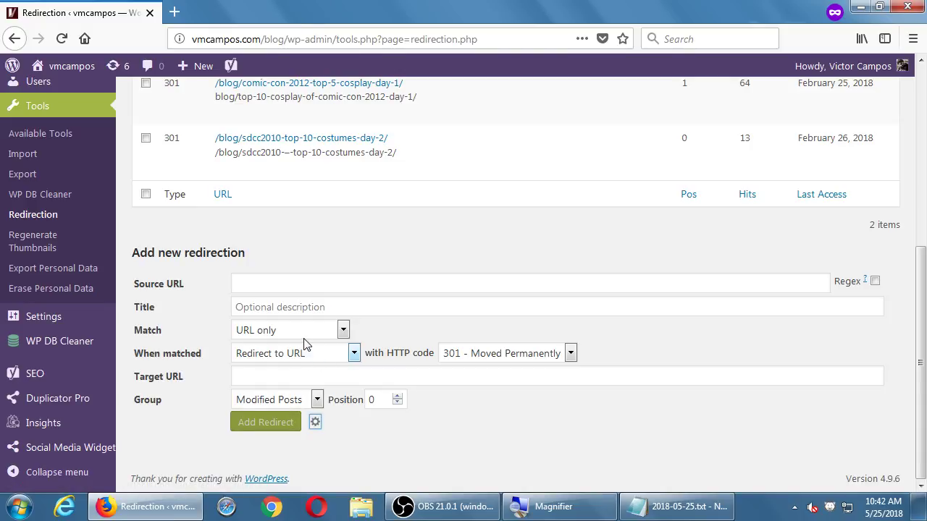
pyautogui.click(279, 355)
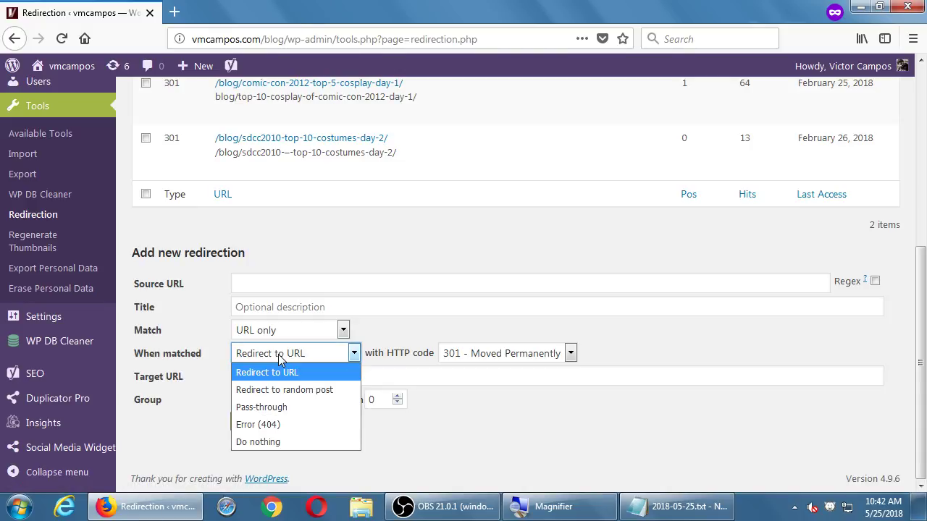
pyautogui.click(509, 443)
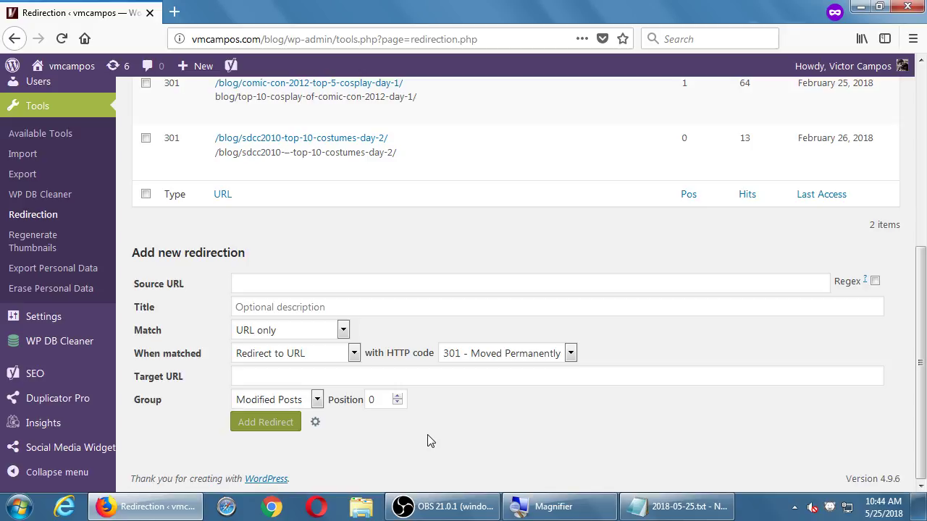
# - Open the Redirection plugin's 404 error log and look through the logged source URLs from newest to oldest
pyautogui.scroll(5, 428, 441)
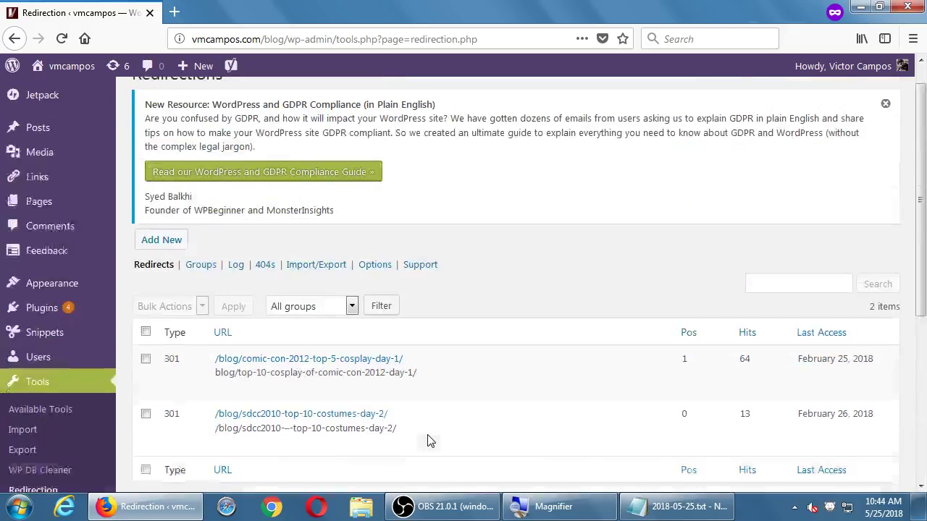
pyautogui.click(265, 294)
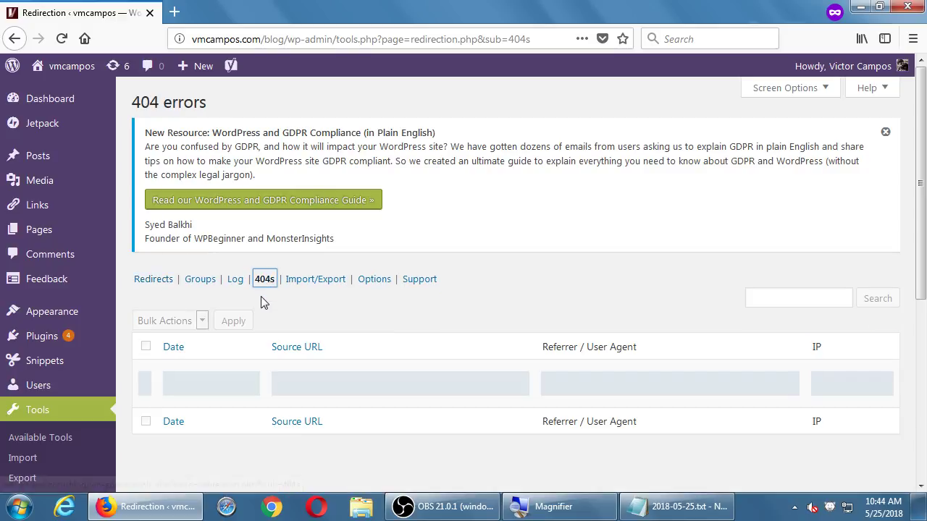
pyautogui.scroll(-5, 519, 269)
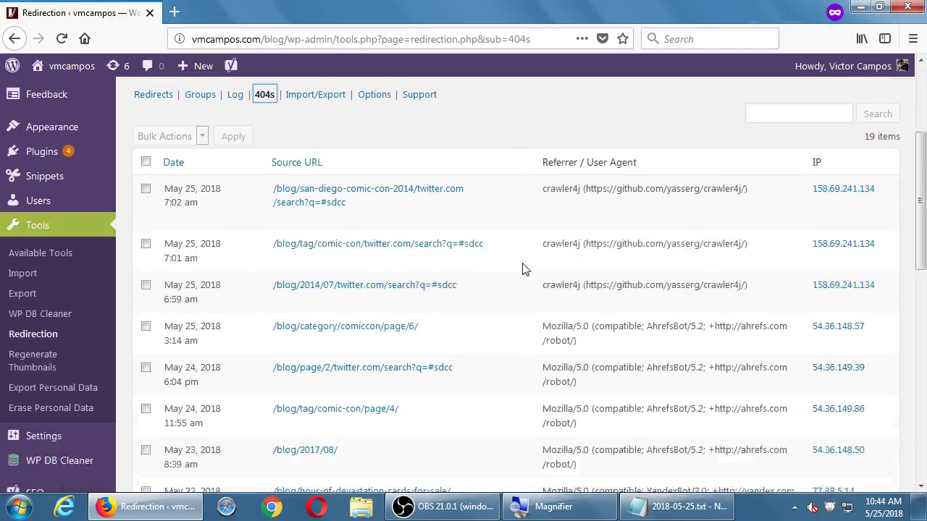
pyautogui.scroll(-2, 524, 269)
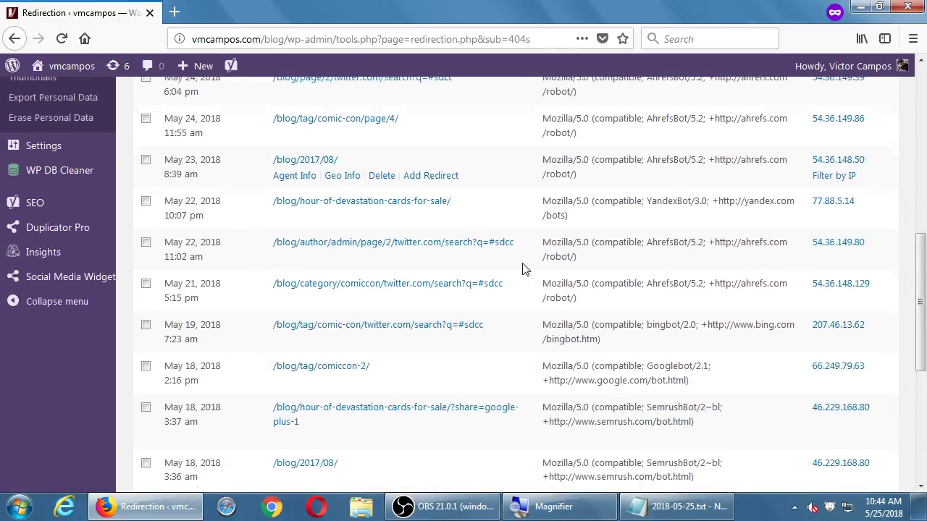
pyautogui.scroll(2, 525, 269)
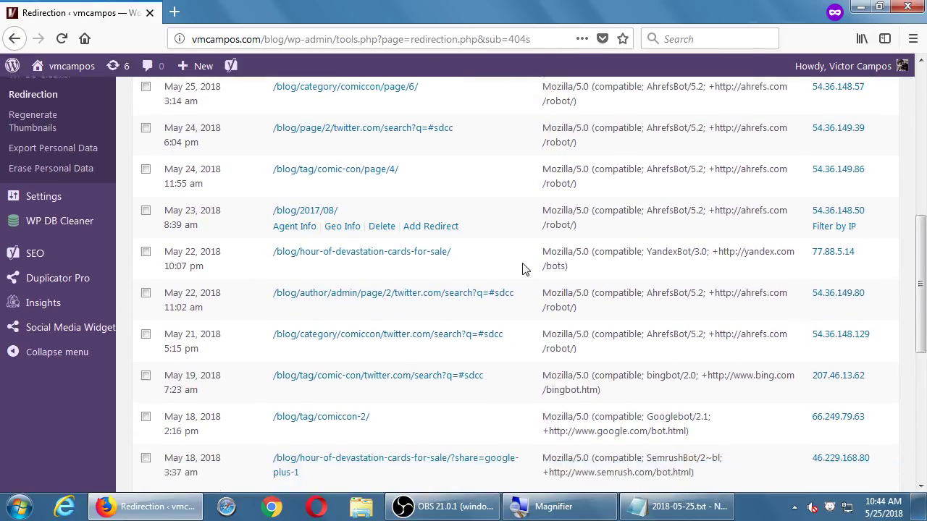
pyautogui.scroll(-5, 525, 269)
pyautogui.scroll(-4, 525, 270)
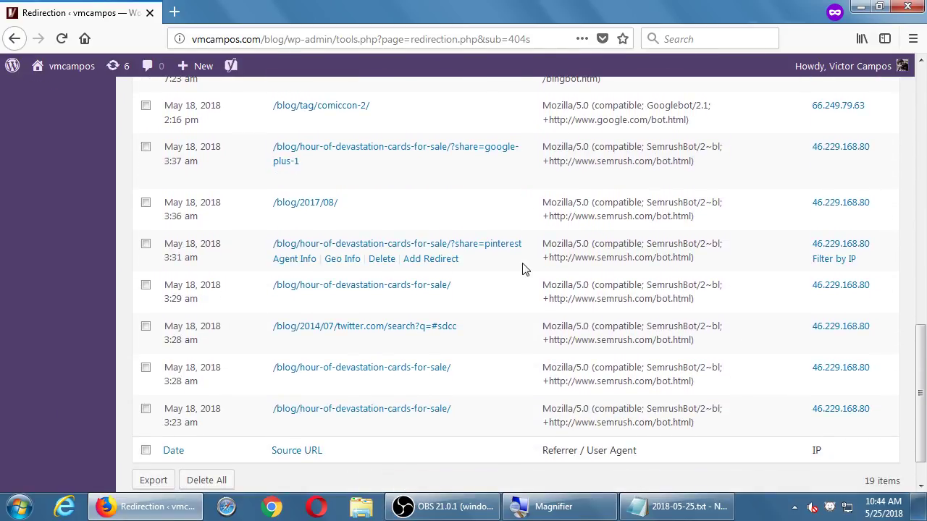
pyautogui.scroll(3, 525, 269)
pyautogui.scroll(11, 525, 269)
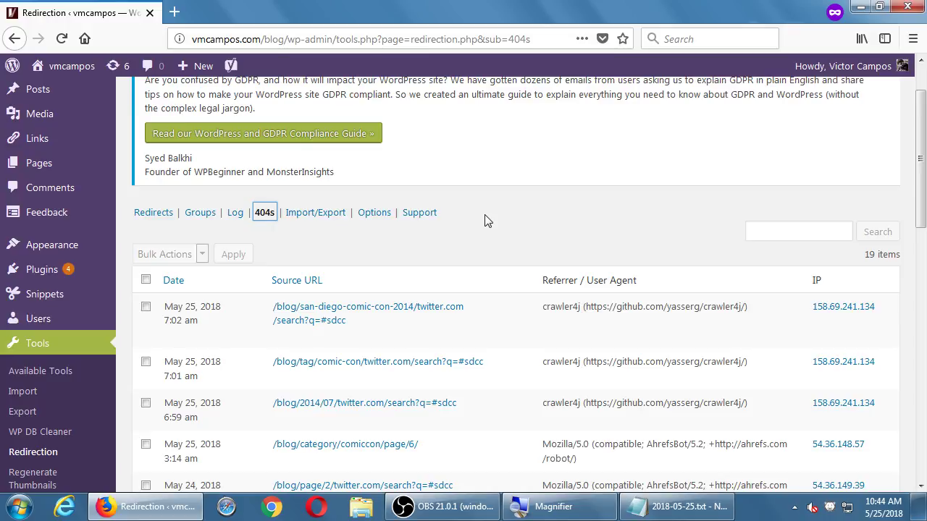
# - Examine the 404 entries again, comparing the dates, requested URLs and the bots listed as user agents
pyautogui.scroll(-8, 485, 220)
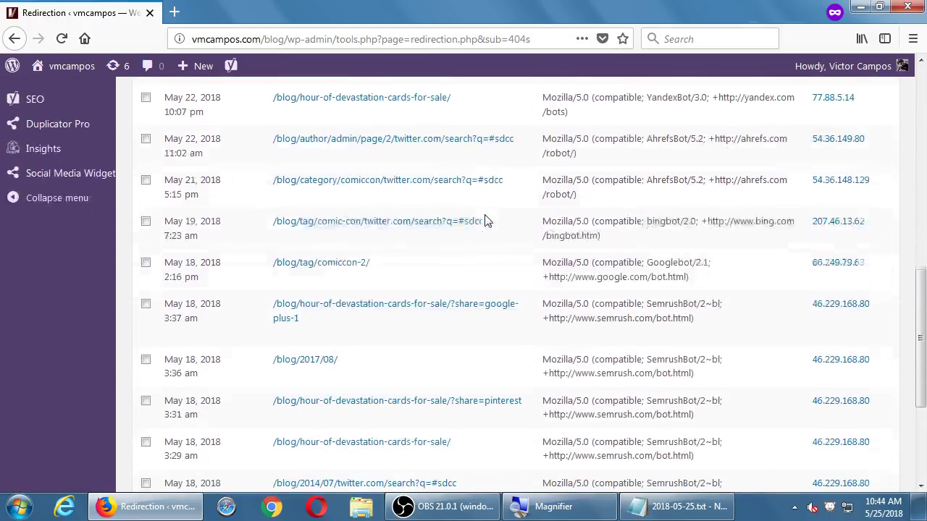
pyautogui.scroll(-3, 485, 221)
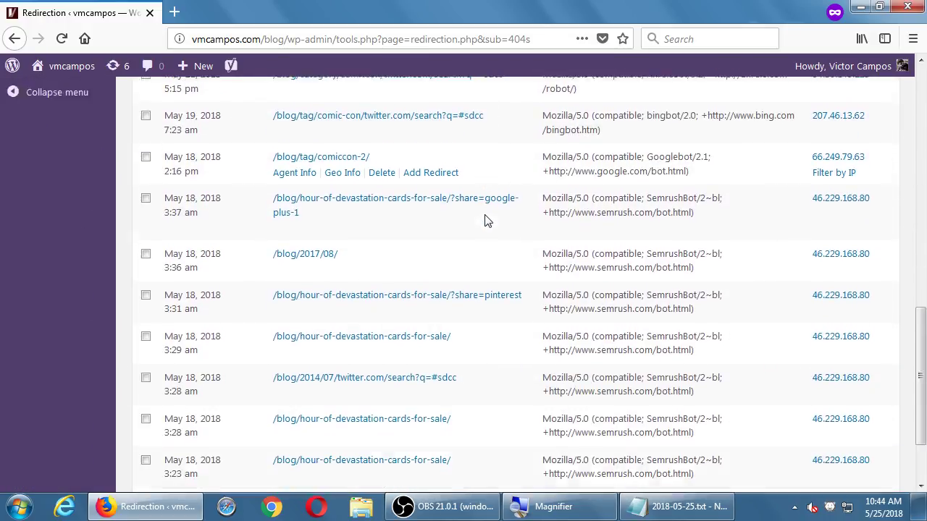
pyautogui.scroll(-1, 485, 221)
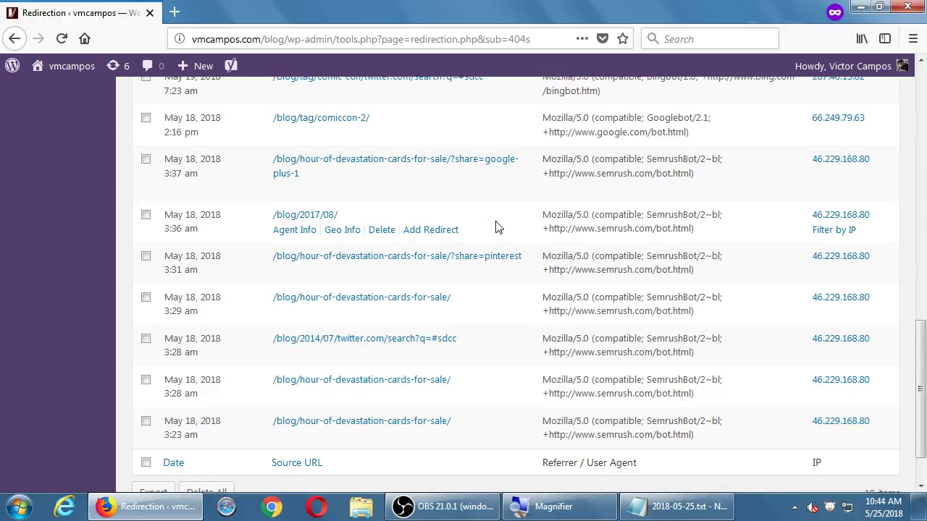
pyautogui.scroll(-1, 496, 226)
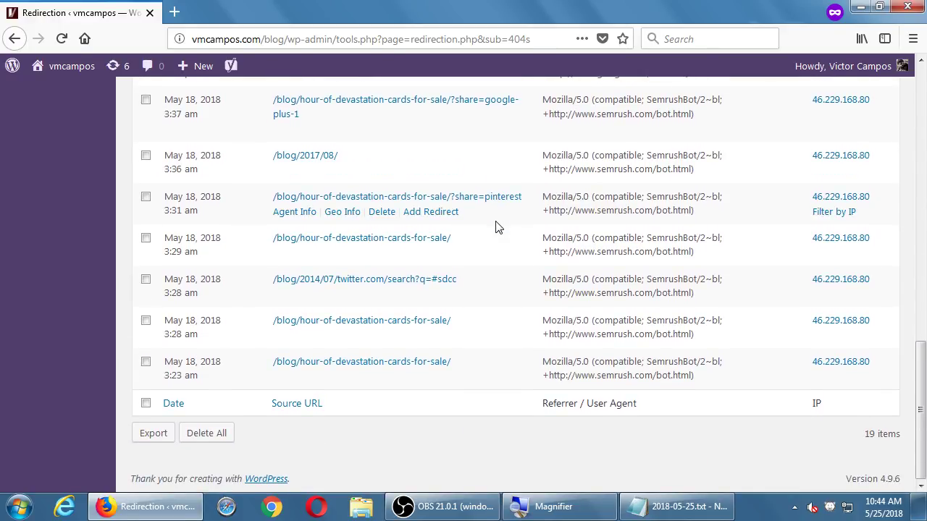
pyautogui.scroll(4, 497, 227)
pyautogui.scroll(-4, 496, 227)
pyautogui.scroll(6, 496, 226)
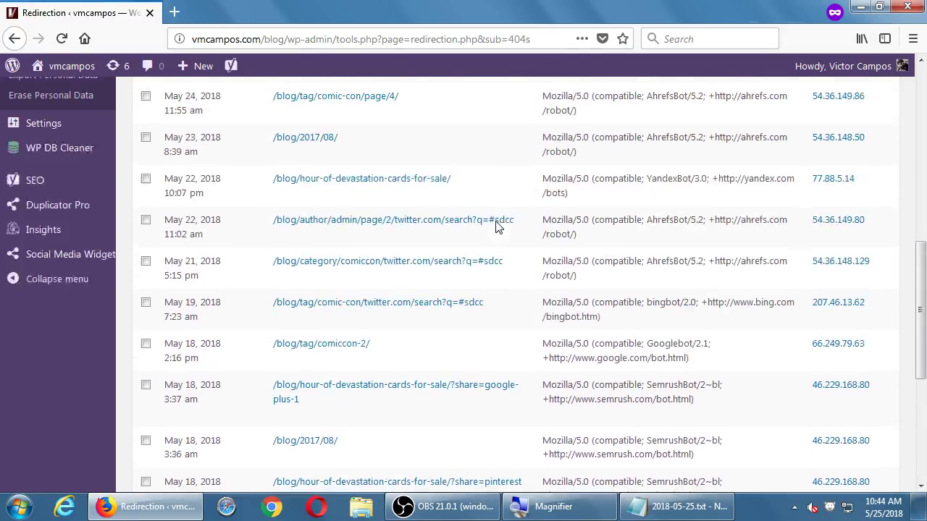
pyautogui.scroll(3, 497, 227)
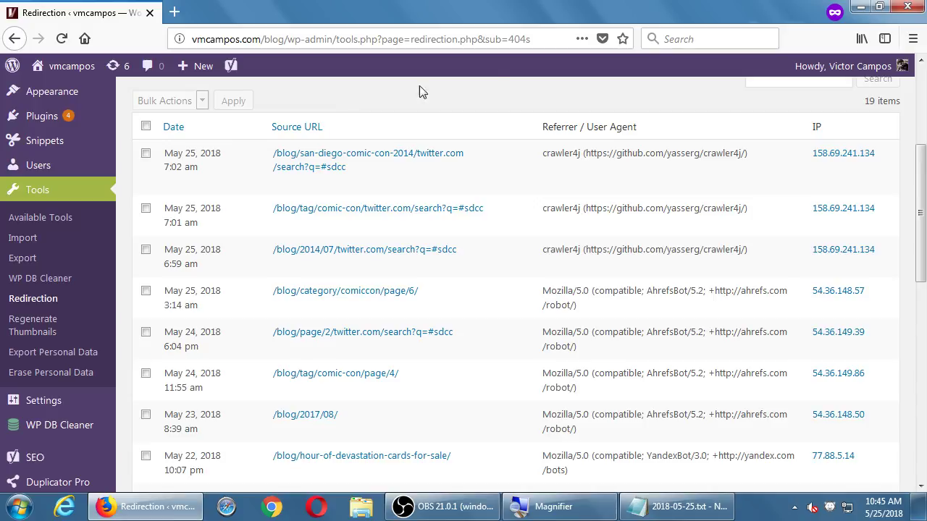
pyautogui.scroll(-5, 517, 120)
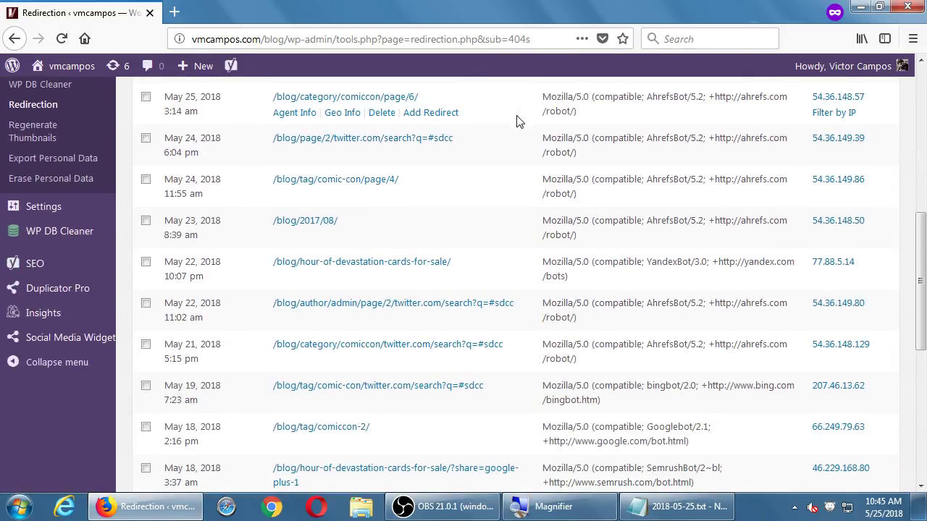
pyautogui.scroll(-5, 517, 120)
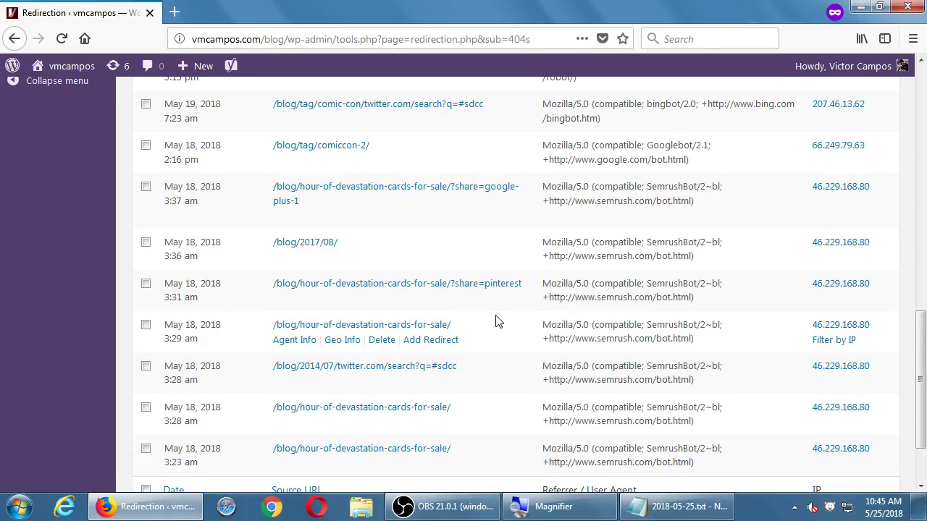
pyautogui.scroll(5, 595, 328)
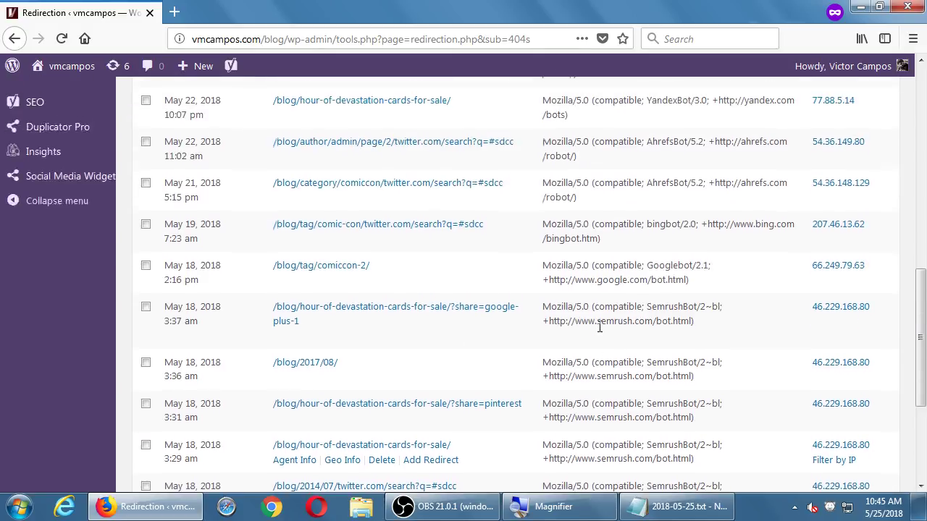
pyautogui.scroll(7, 598, 331)
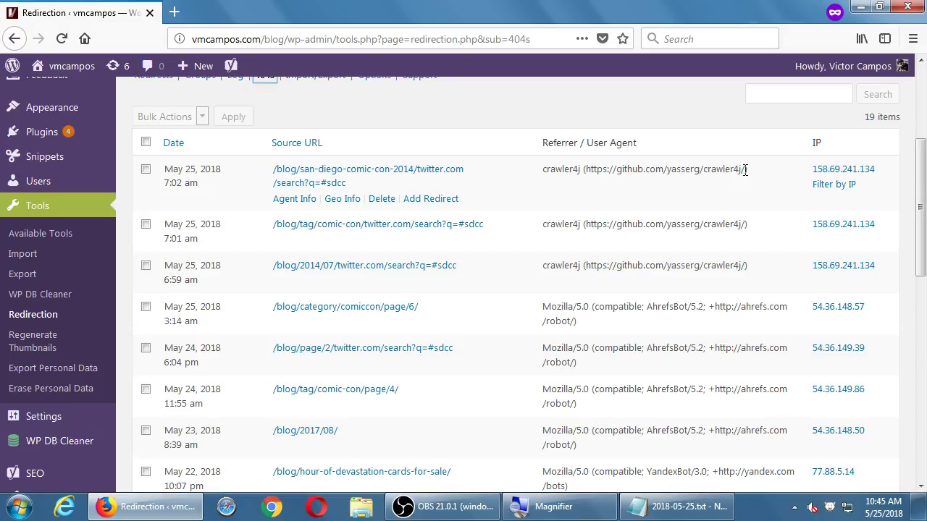
# - Copy the crawler4j GitHub address from the newest 404 entry's user agent and load it in a new browser tab
pyautogui.moveTo(743, 169); pyautogui.dragTo(585, 170)
pyautogui.hotkey('ctrl', 'c')
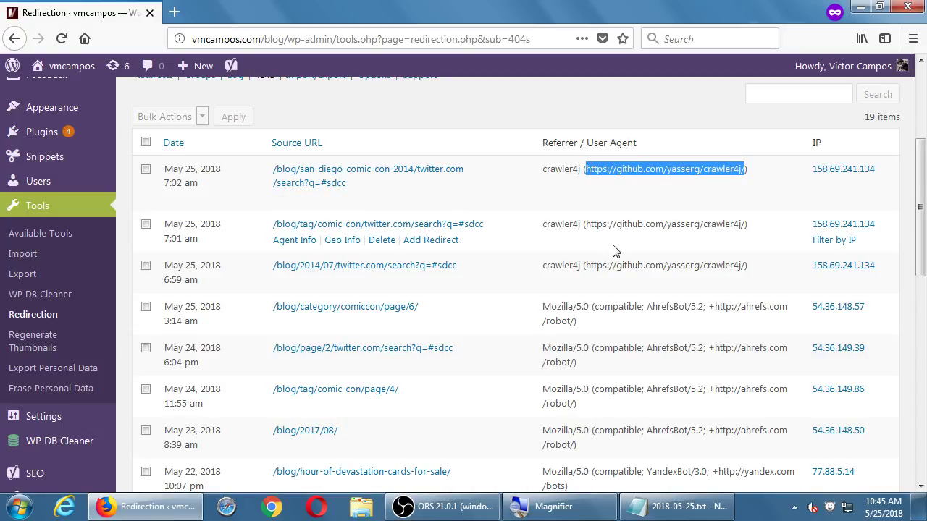
pyautogui.hotkey('ctrl', 't')
pyautogui.hotkey('ctrl', 'v')
pyautogui.press('Return')
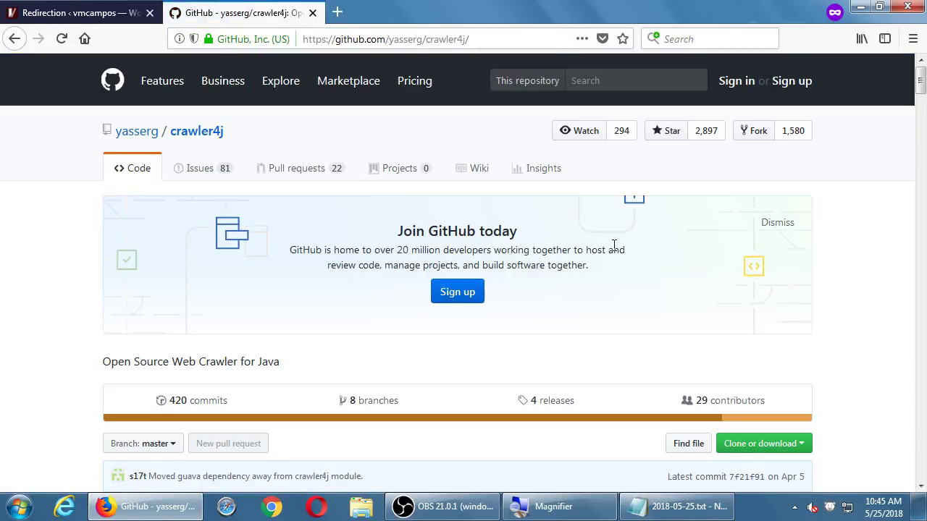
# - Read through the crawler4j repository's file list and README, including its description, installation and Quickstart sections
pyautogui.scroll(-3, 323, 302)
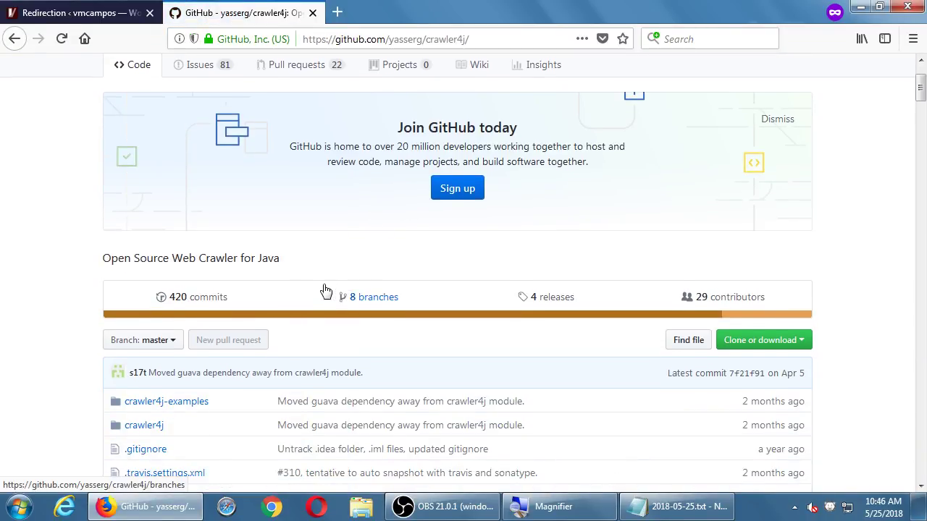
pyautogui.scroll(-3, 322, 302)
pyautogui.scroll(-3, 324, 290)
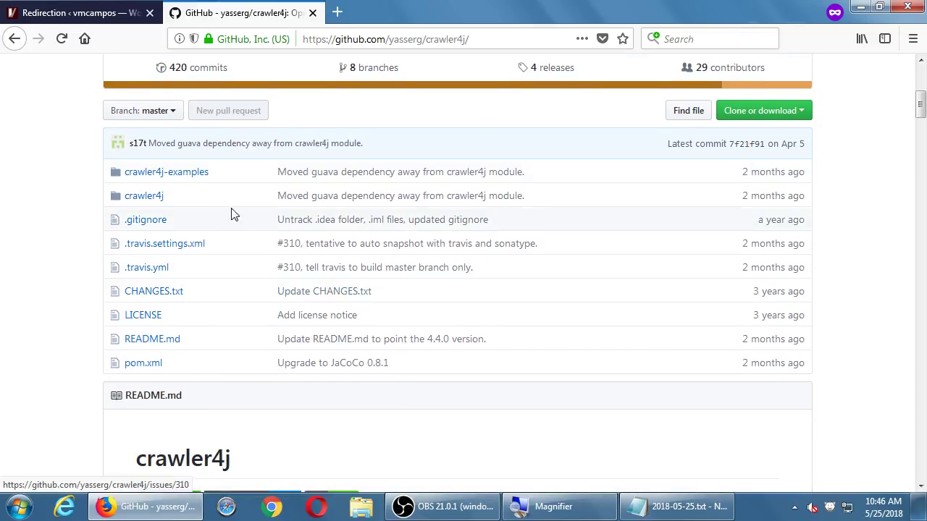
pyautogui.scroll(-7, 197, 193)
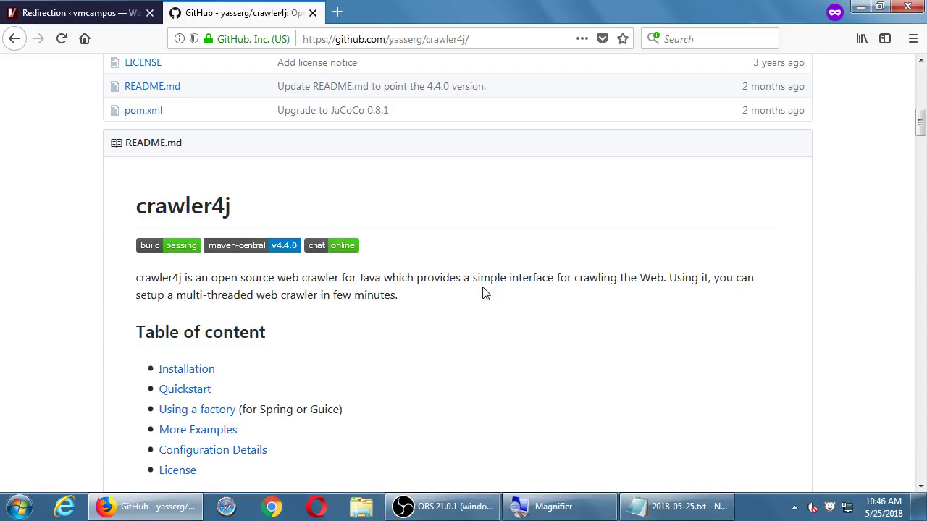
pyautogui.scroll(4, 485, 293)
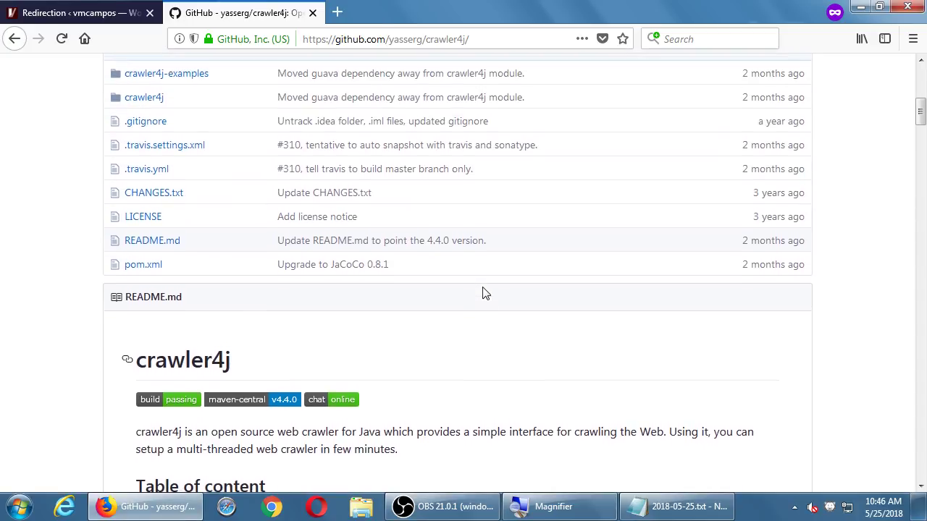
pyautogui.scroll(3, 486, 293)
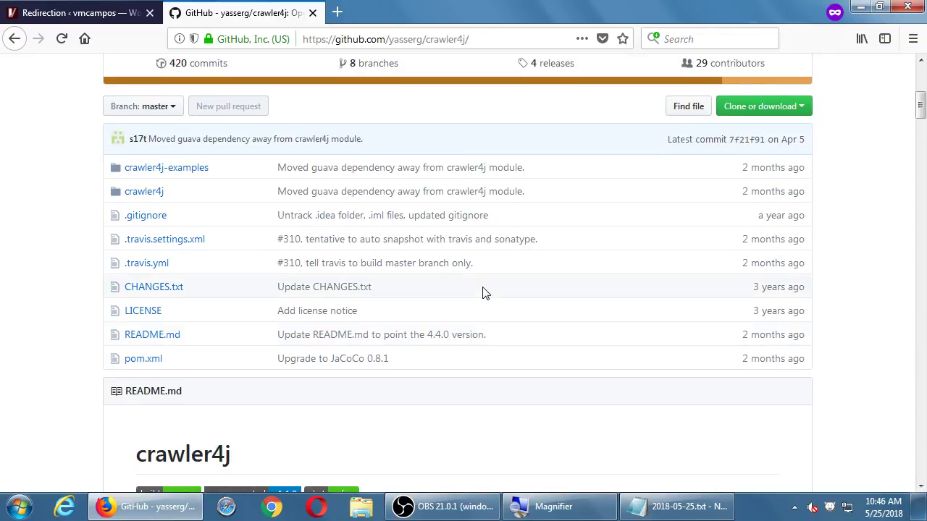
pyautogui.scroll(-15, 485, 293)
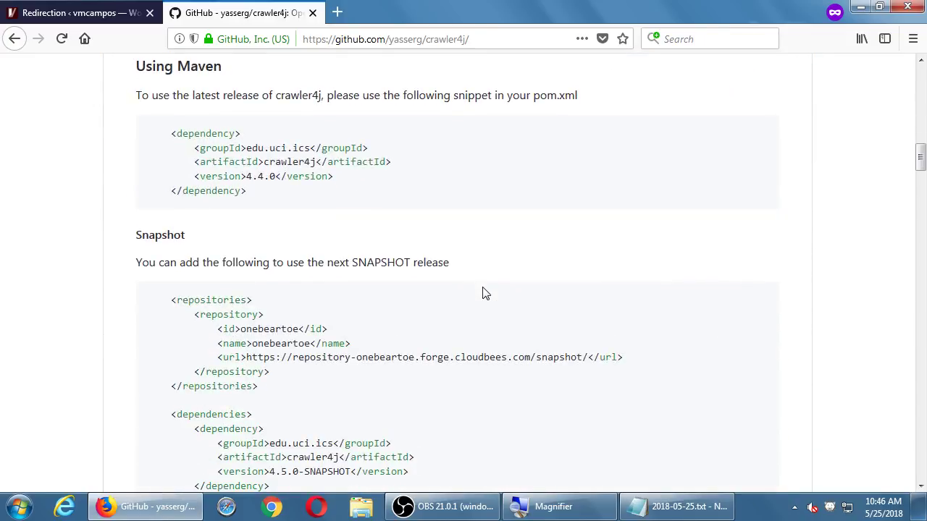
pyautogui.scroll(-9, 485, 294)
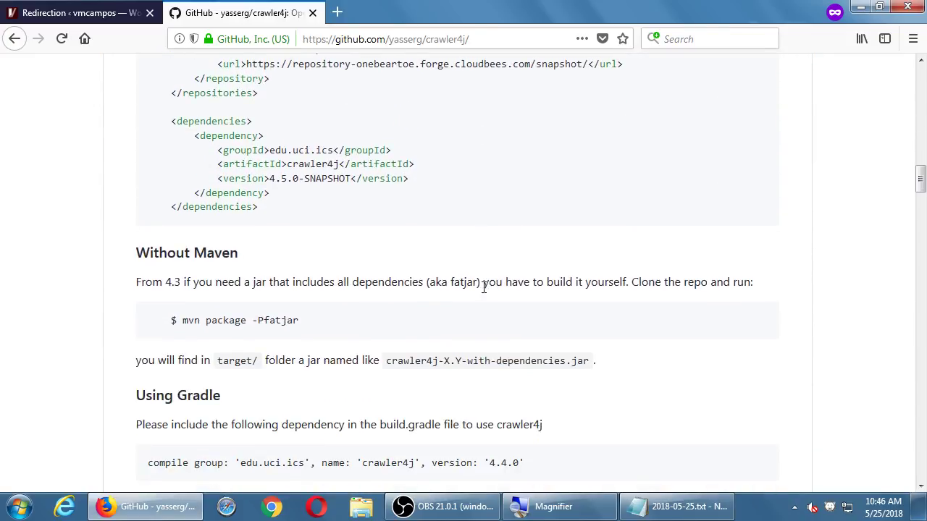
pyautogui.scroll(-10, 484, 288)
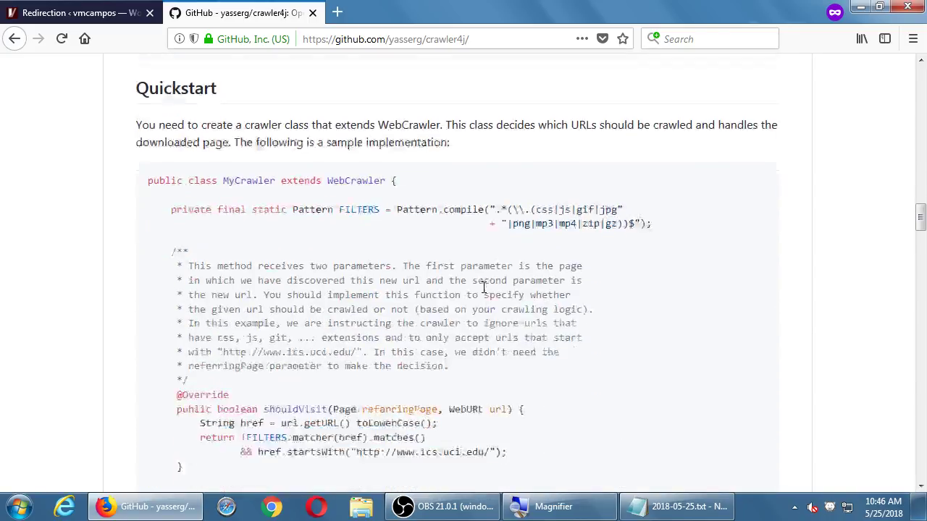
# - Return to the Redirection 404 log and view the geographic location of the newest entry's IP address
pyautogui.click(112, 15)
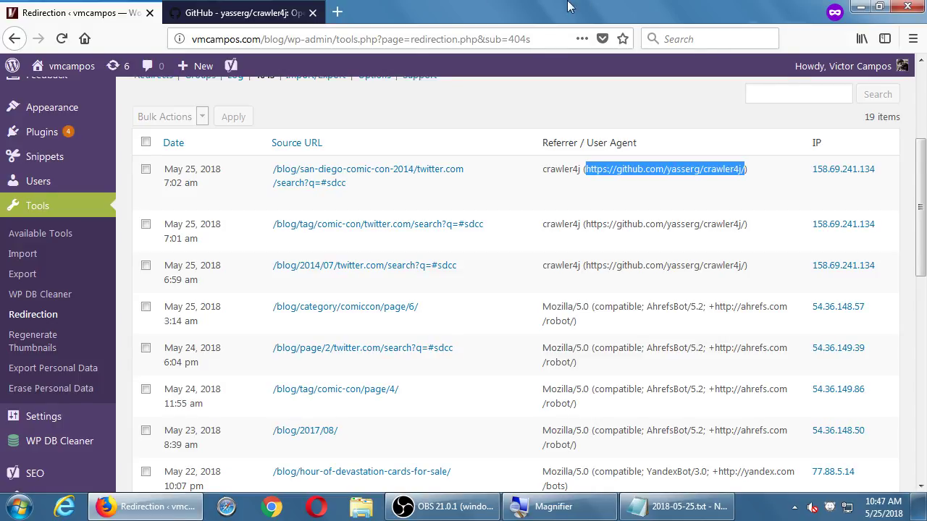
pyautogui.click(863, 166)
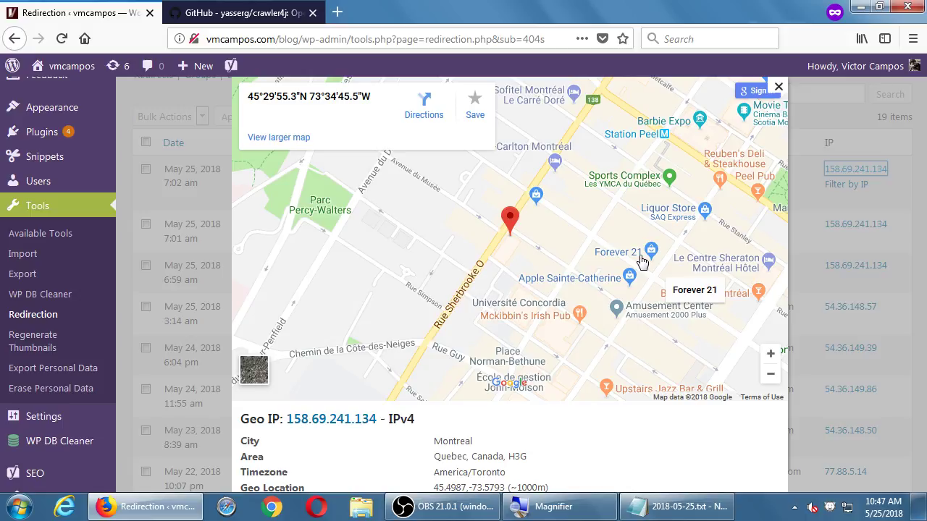
pyautogui.scroll(-2, 542, 240)
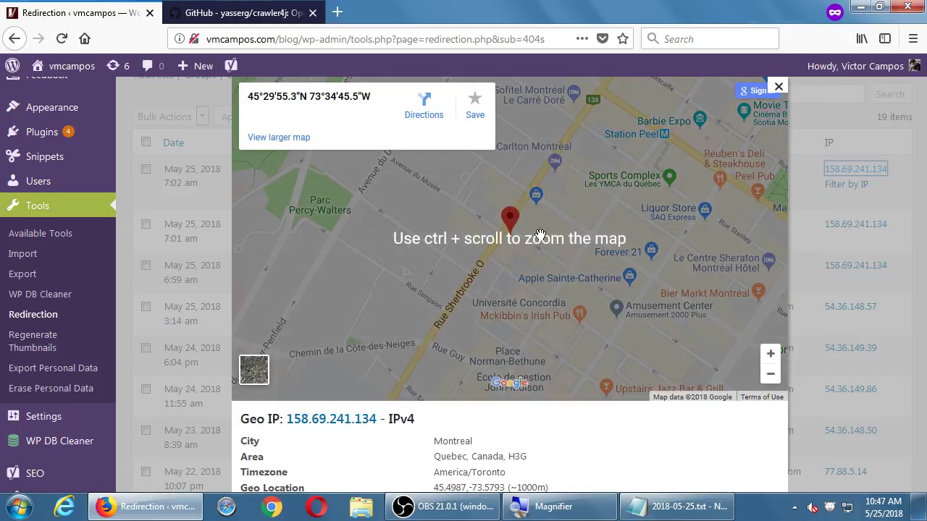
# - Zoom in on the location map around the marker for the newest 404 entry's IP address
pyautogui.scroll(3, 528, 235)
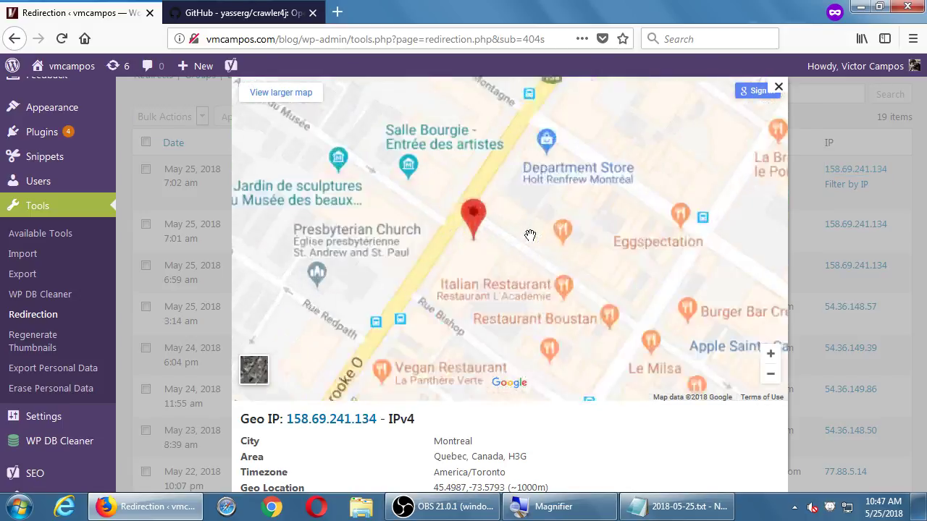
pyautogui.scroll(1, 454, 266)
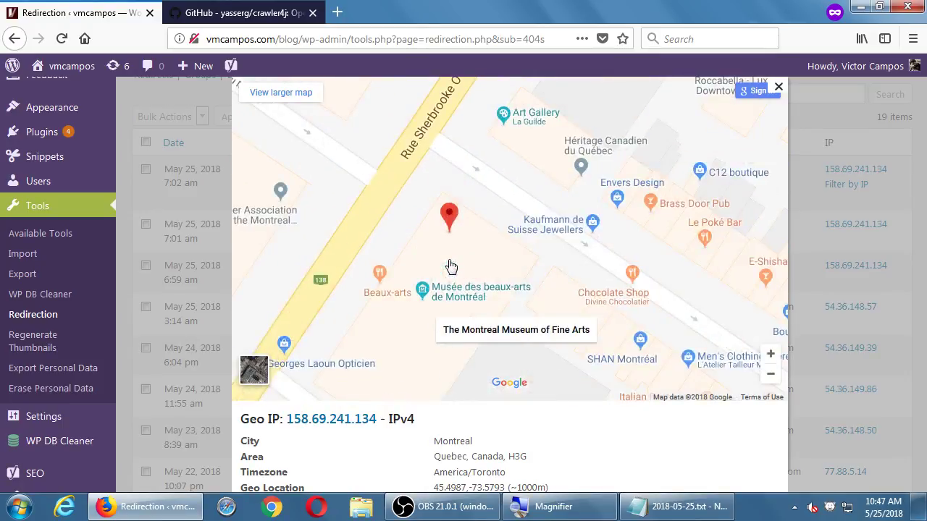
pyautogui.scroll(1, 444, 254)
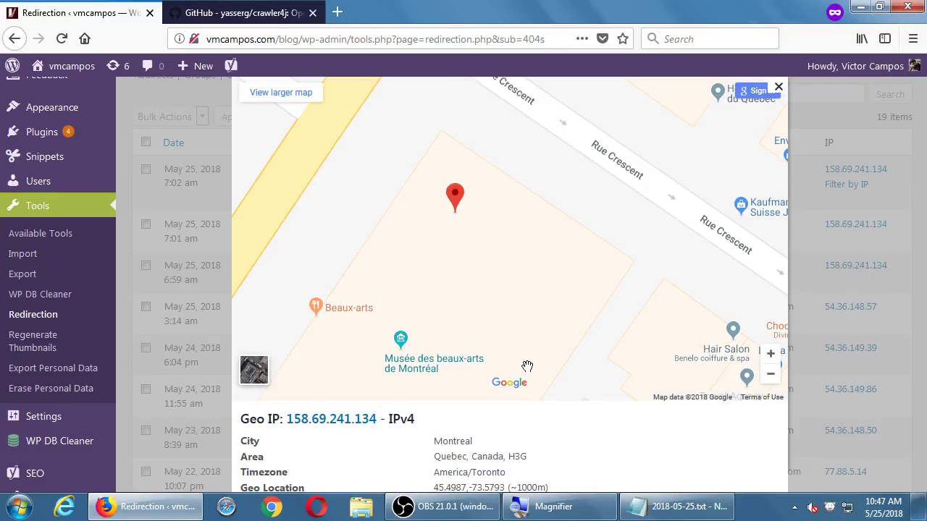
# - Review the crawler4j README again, covering its installation instructions, table of contents and description
pyautogui.click(223, 15)
pyautogui.scroll(10, 481, 257)
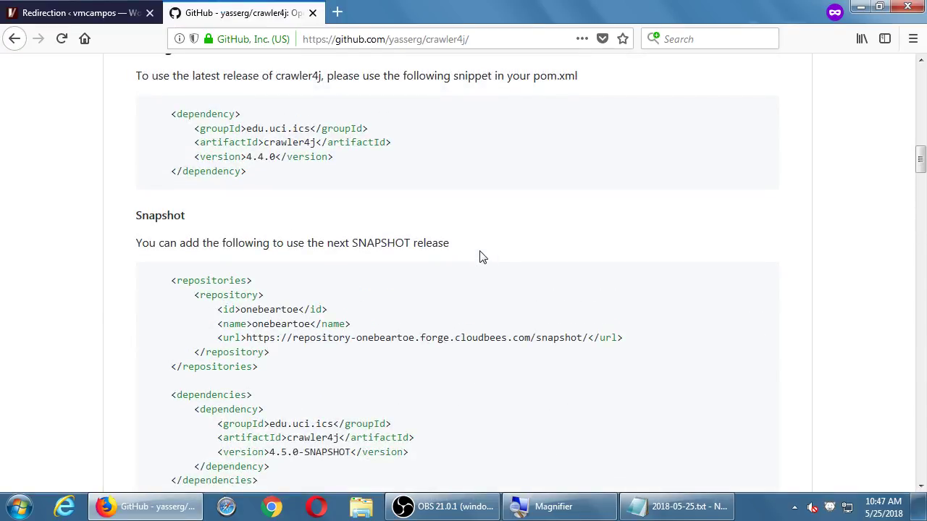
pyautogui.scroll(4, 481, 257)
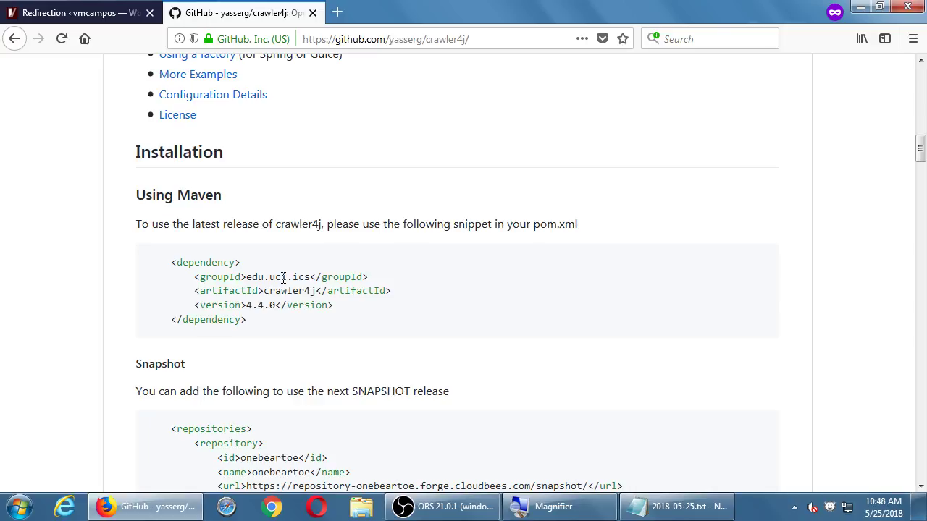
pyautogui.scroll(3, 289, 261)
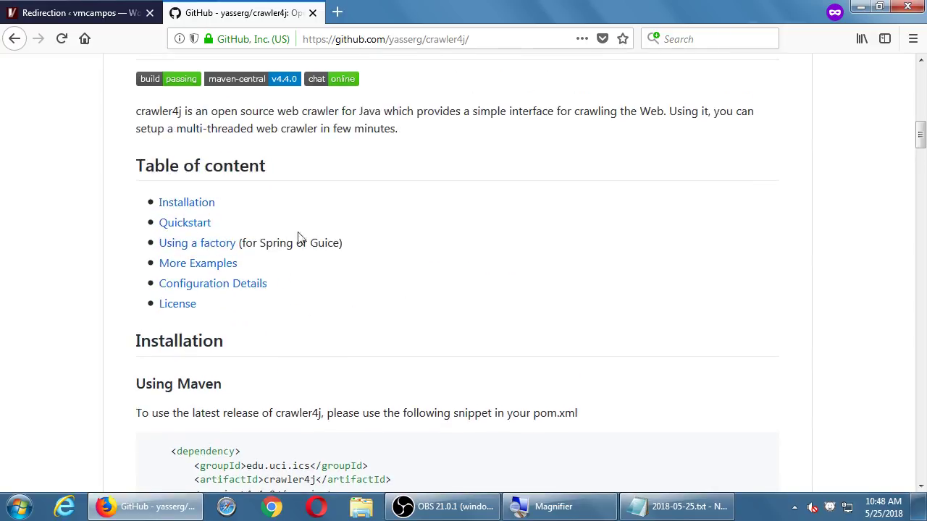
# - Close the 404 log's location map and load the ahrefs.com/robot/ address from the May 25 3:14 am entry's user agent in a new tab
pyautogui.click(87, 10)
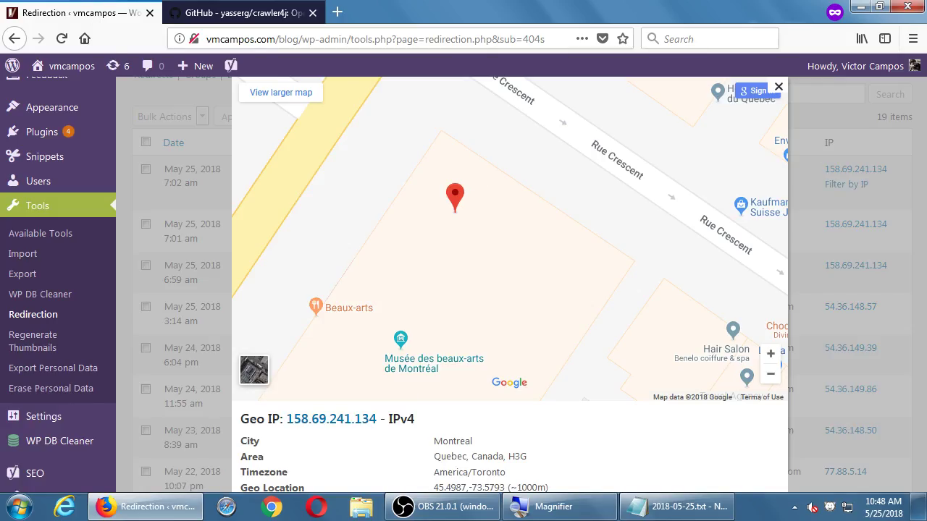
pyautogui.click(779, 86)
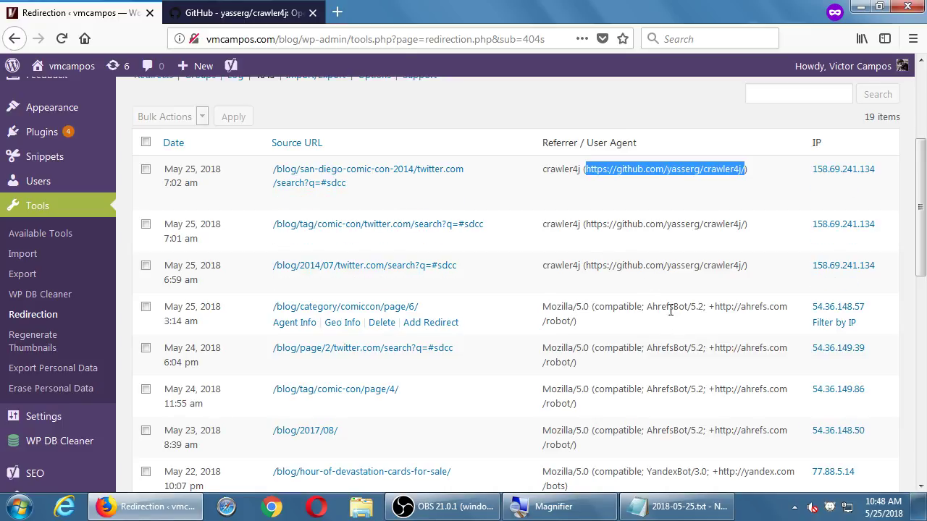
pyautogui.moveTo(562, 307); pyautogui.dragTo(577, 307)
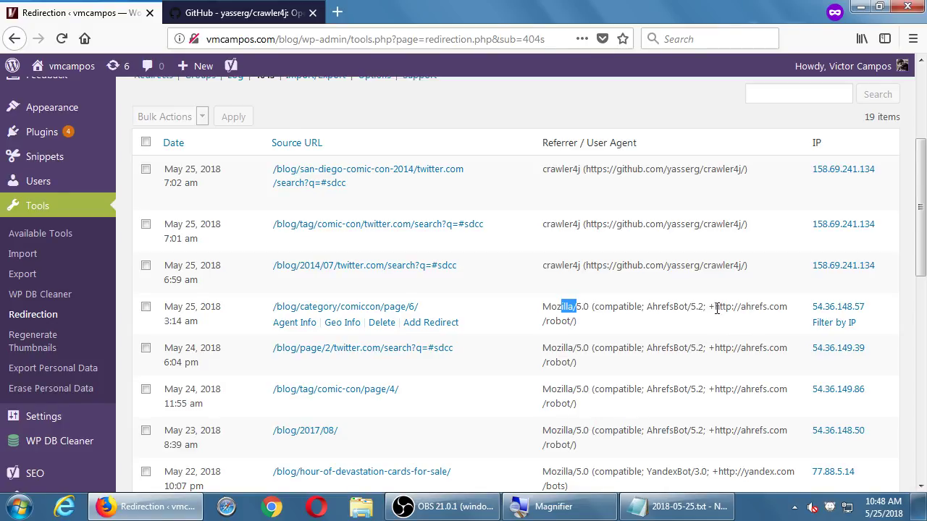
pyautogui.moveTo(714, 307); pyautogui.dragTo(579, 327)
pyautogui.hotkey('ctrl', 'c')
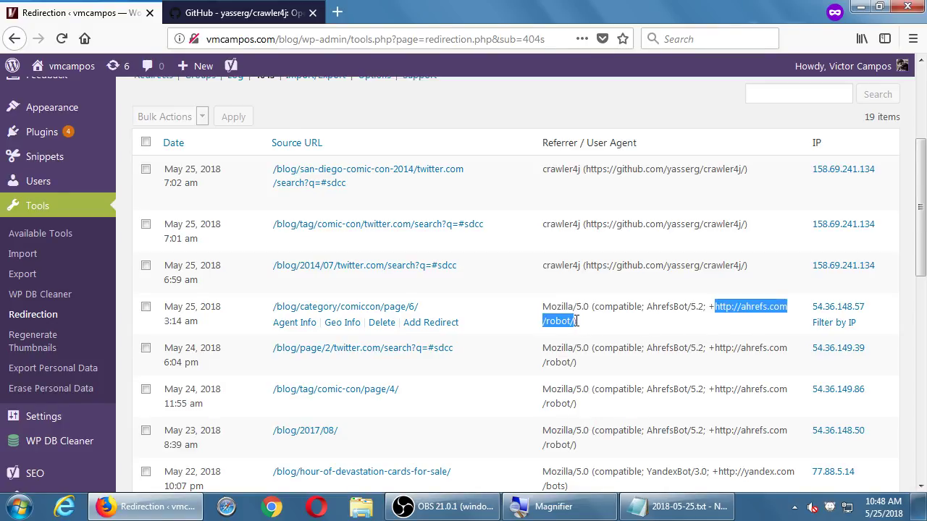
pyautogui.hotkey('ctrl', 'shift', 'p')
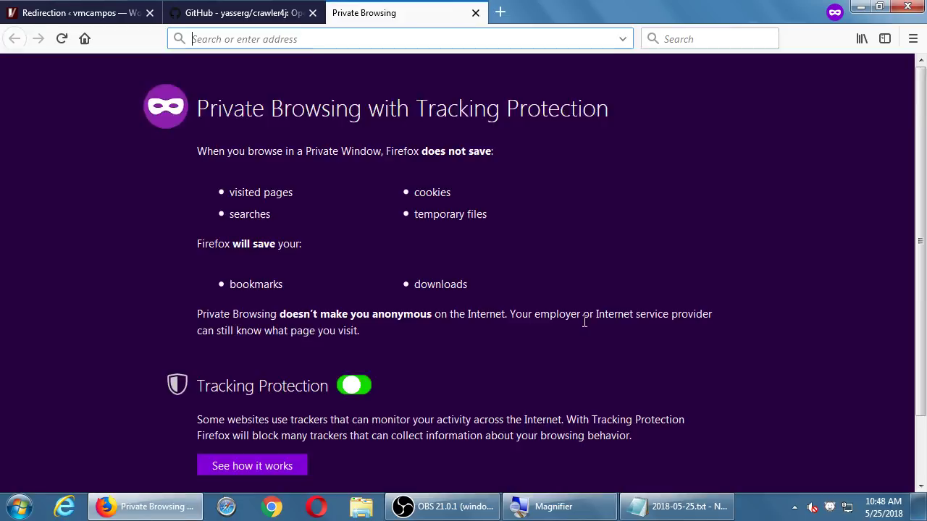
pyautogui.hotkey('ctrl', 'v')
pyautogui.press('Return')
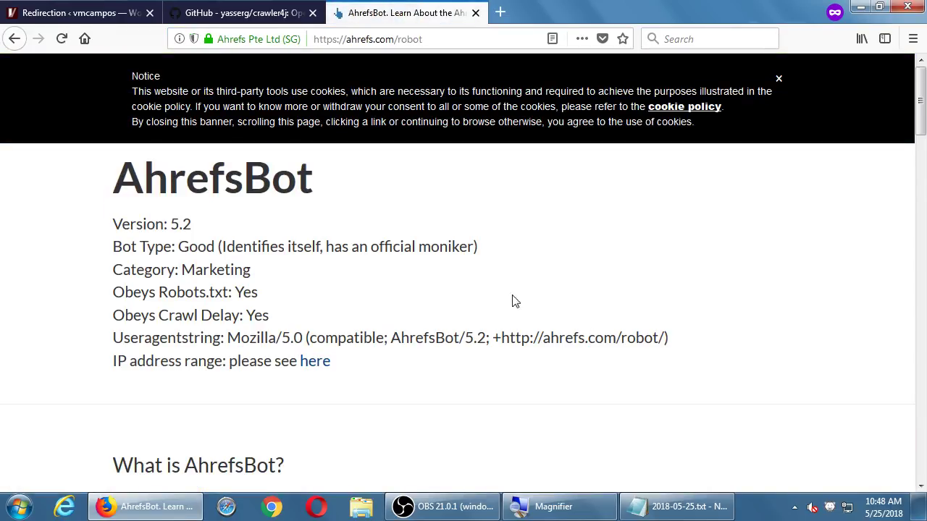
# - Read the AhrefsBot page, examining its bot type, category, description and the chart of good bots
pyautogui.doubleClick(260, 247)
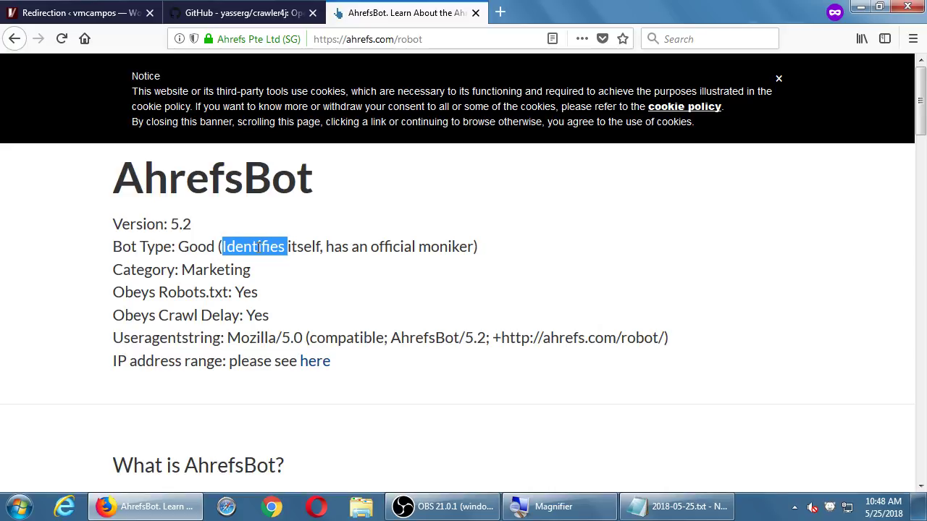
pyautogui.doubleClick(212, 270)
pyautogui.scroll(-4, 212, 270)
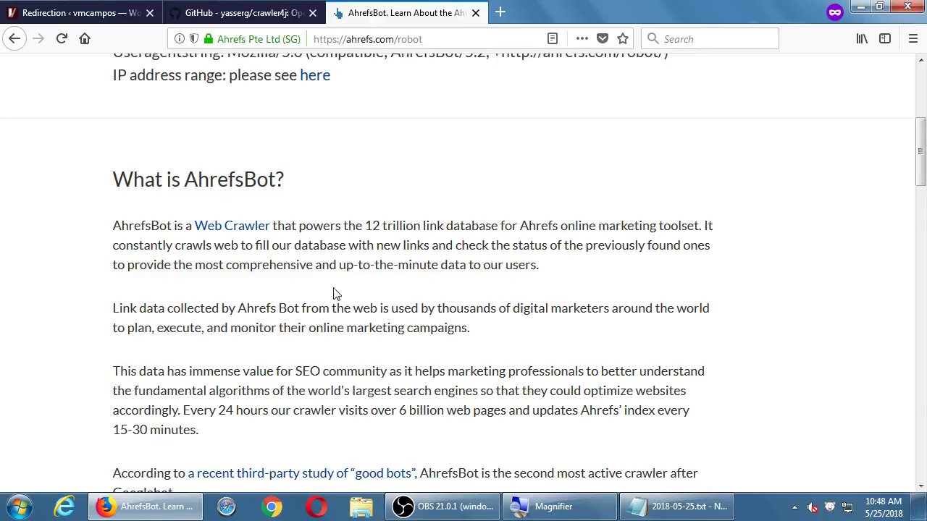
pyautogui.doubleClick(305, 374)
pyautogui.scroll(-10, 306, 374)
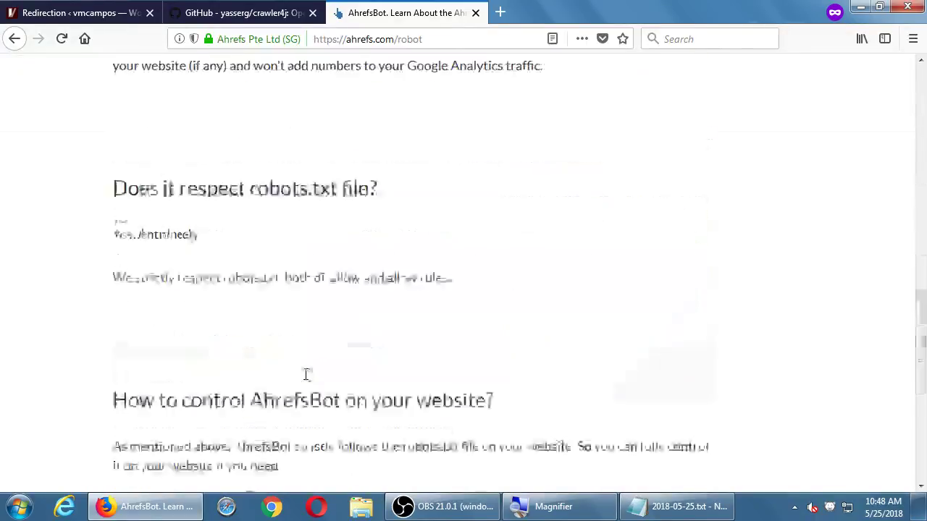
pyautogui.scroll(6, 306, 377)
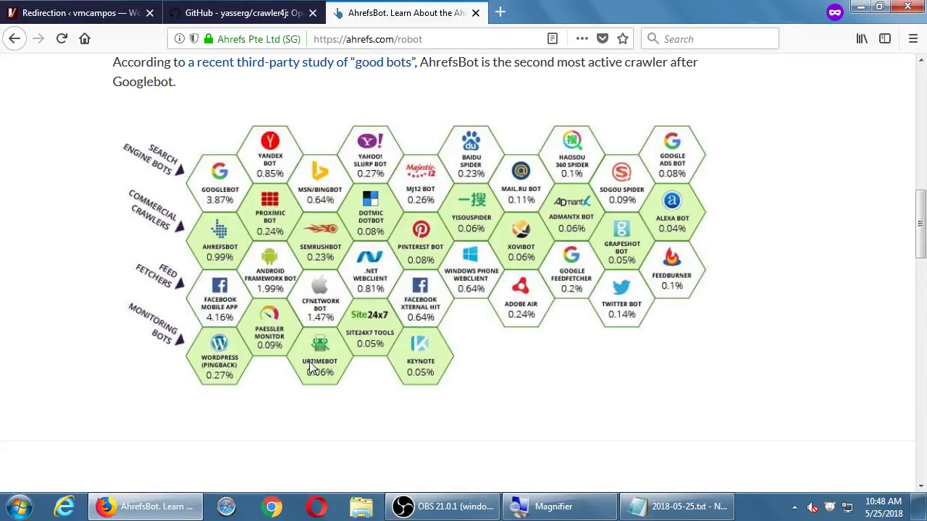
pyautogui.scroll(5, 372, 351)
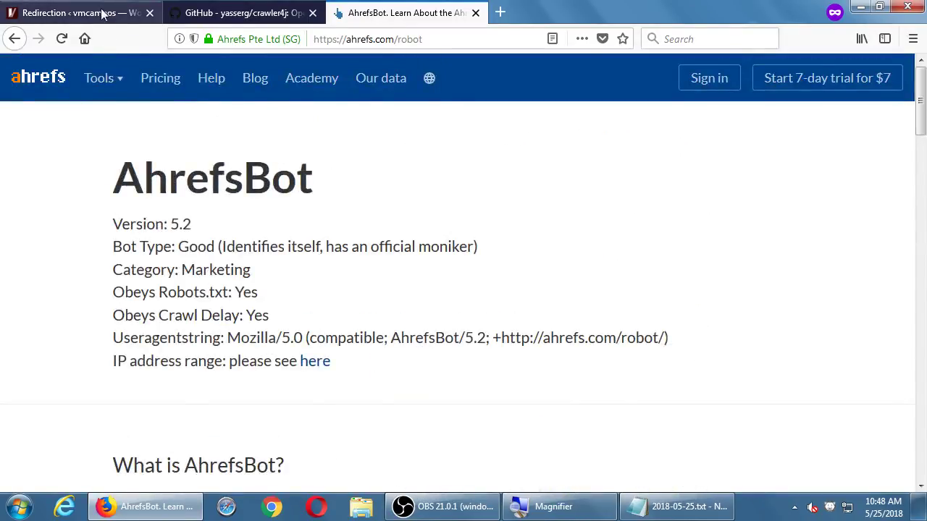
# - Recheck the newest 404 entry's user agent, and search the web for "set up robots.txt" in a new tab, opening the thesitewizard.com result
pyautogui.click(104, 14)
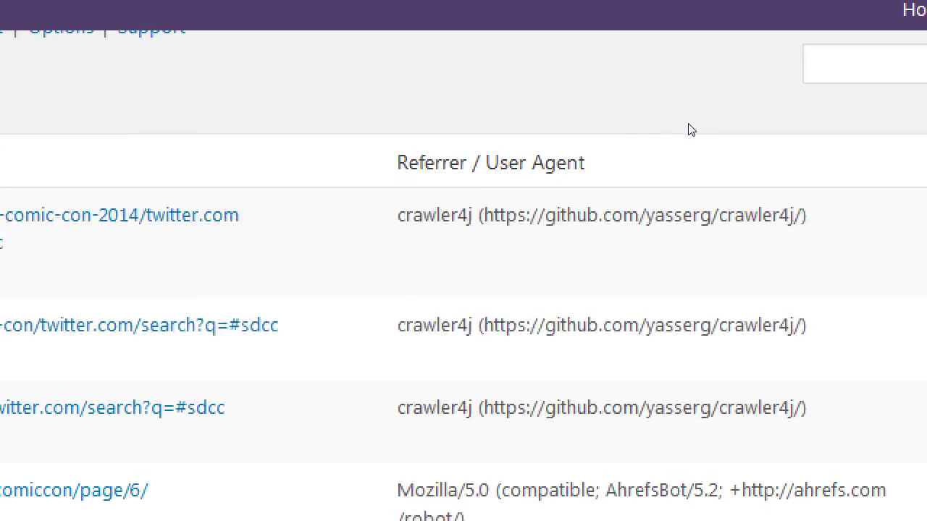
pyautogui.doubleClick(561, 169)
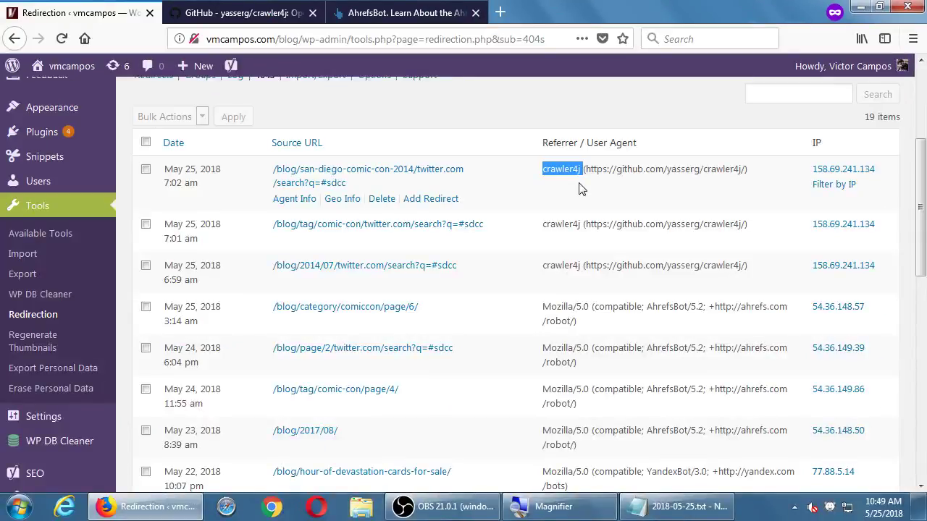
pyautogui.hotkey('ctrl', 't')
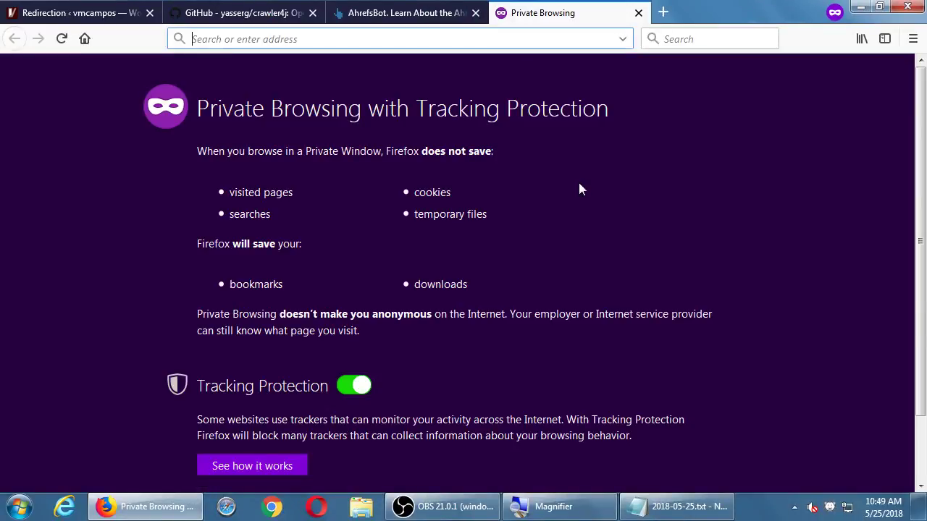
pyautogui.write('set')
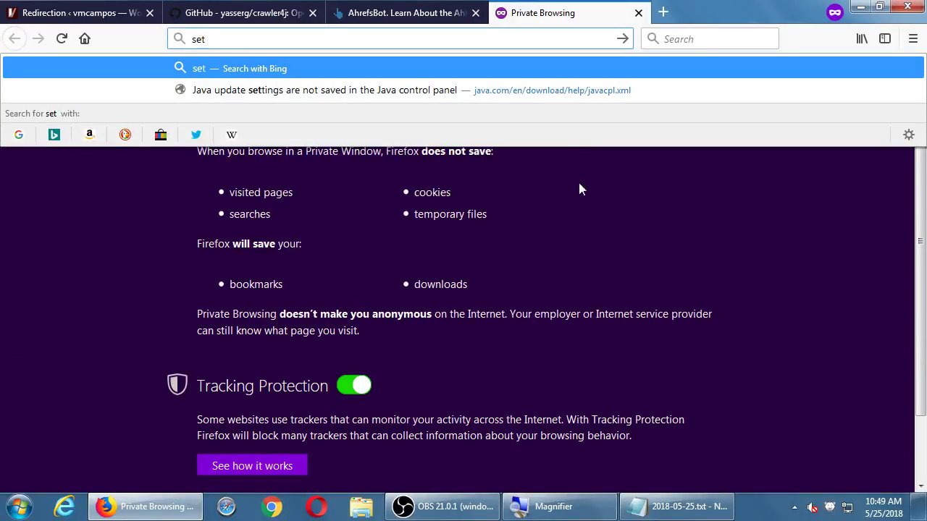
pyautogui.write(' up robots.txt')
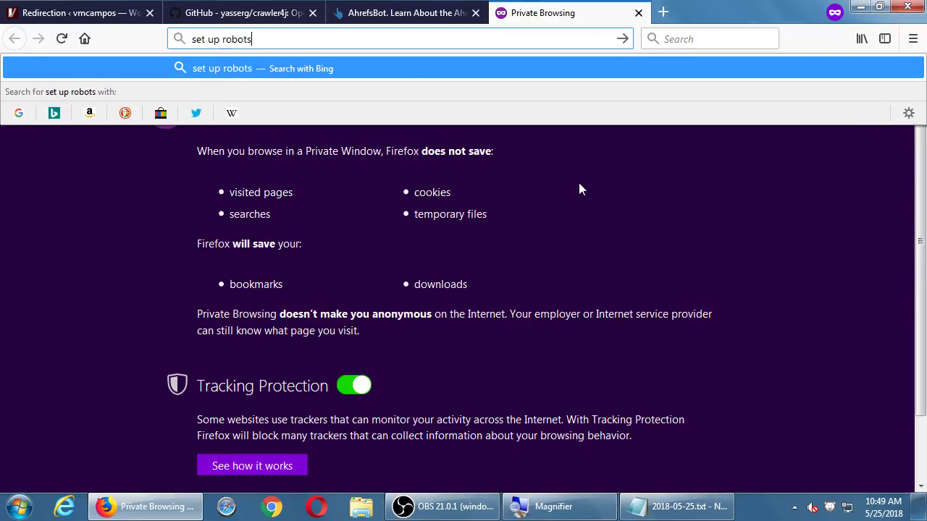
pyautogui.press('Return')
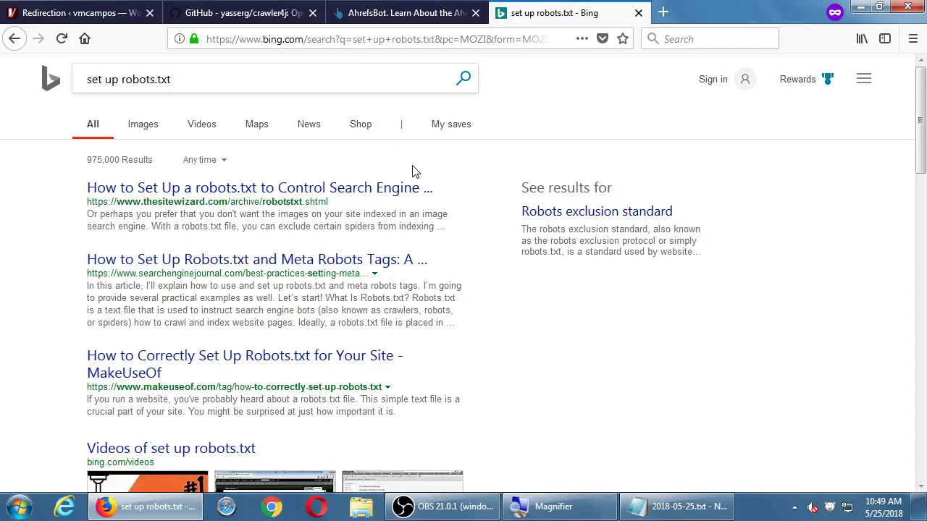
pyautogui.click(278, 188)
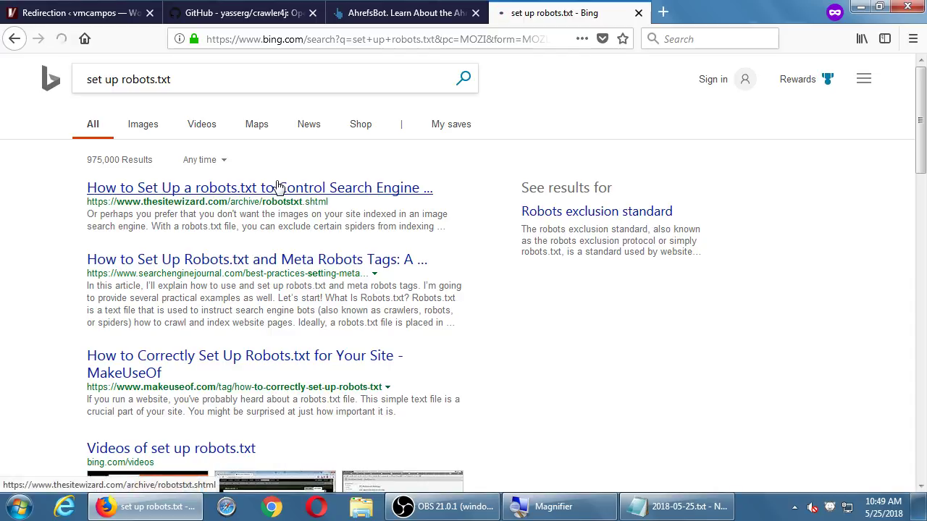
# - Skim the article's reasons why a robots.txt file is important and select its web address
pyautogui.scroll(-10, 289, 145)
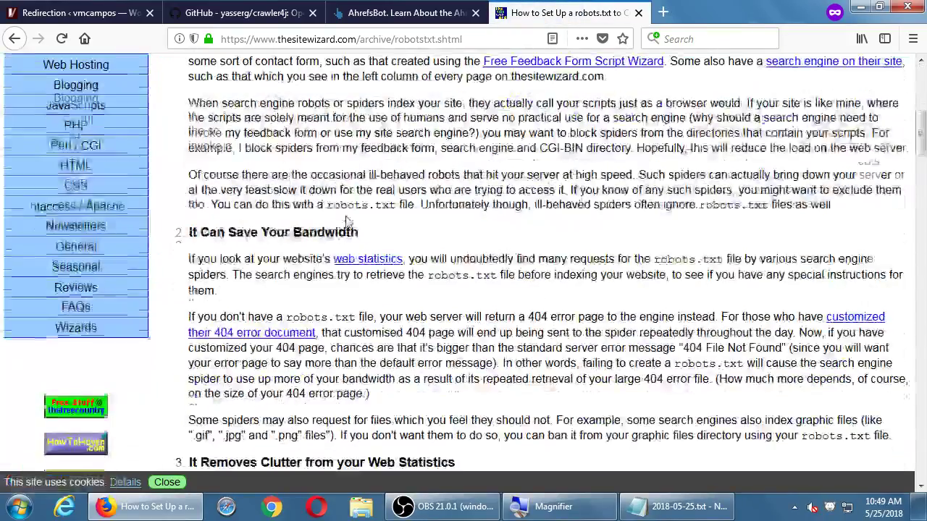
pyautogui.scroll(10, 304, 87)
pyautogui.click(310, 40)
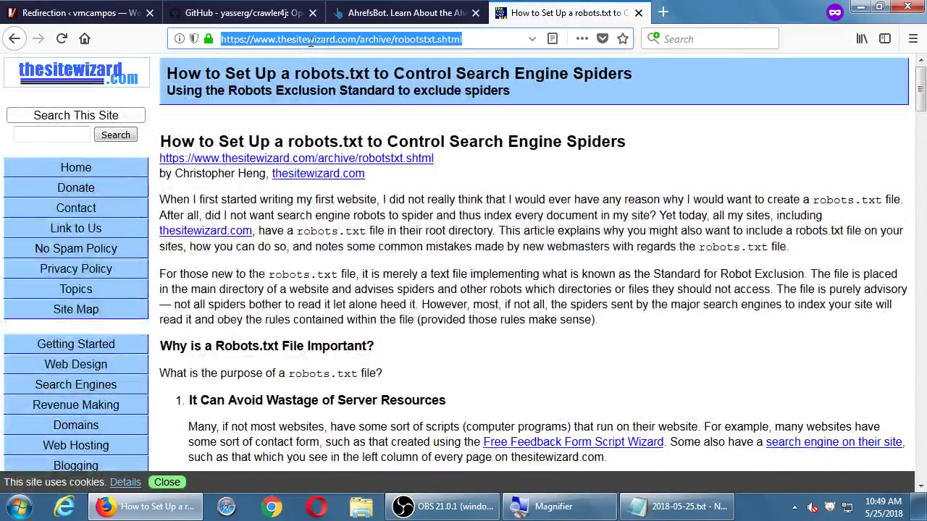
pyautogui.click(671, 507)
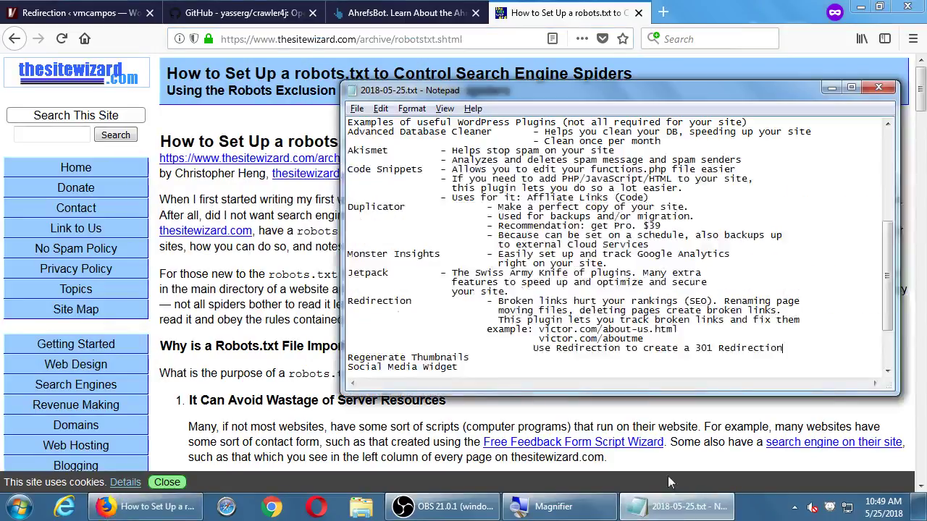
pyautogui.click(262, 247)
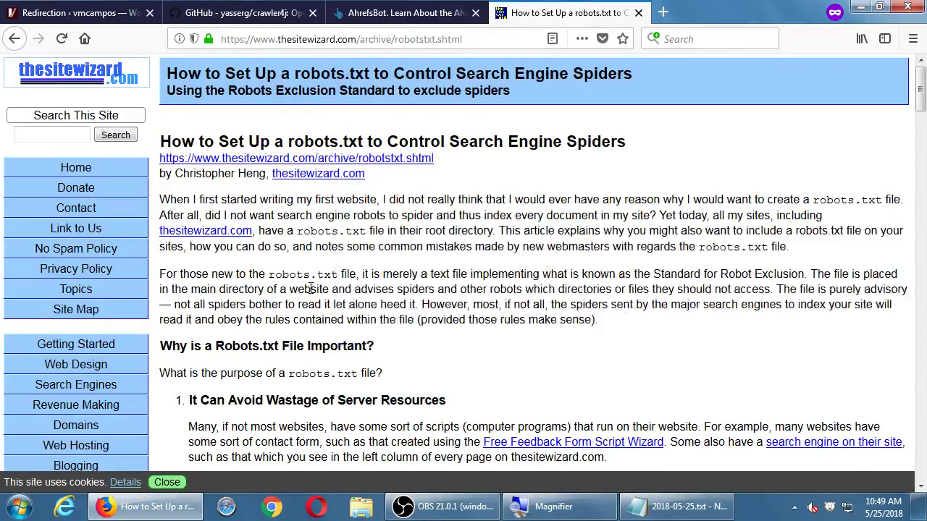
pyautogui.scroll(-4, 290, 268)
pyautogui.scroll(-2, 311, 289)
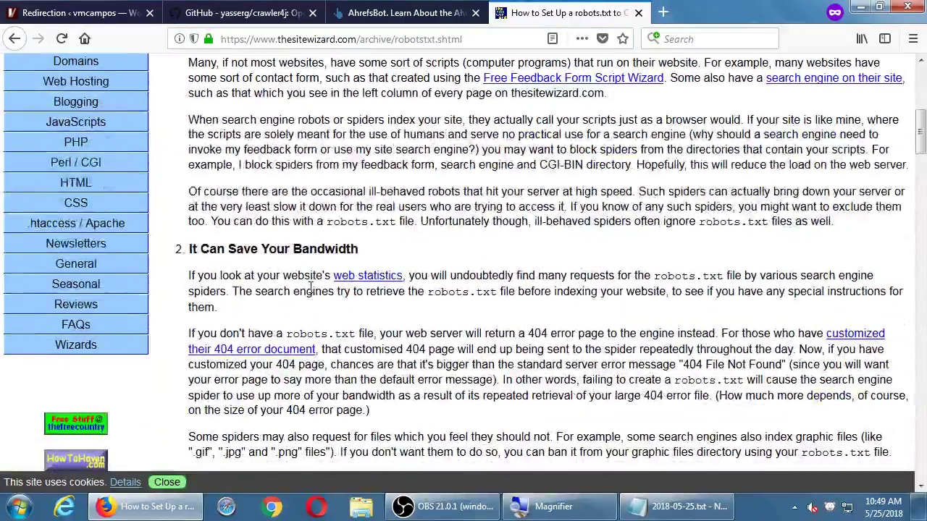
pyautogui.scroll(-5, 310, 289)
pyautogui.scroll(10, 311, 288)
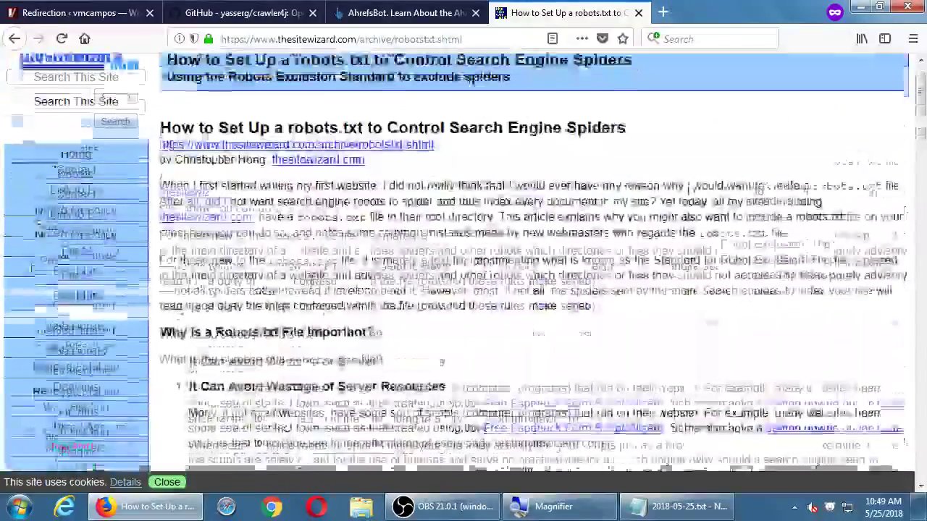
# - In the Notepad notes, add the line "This also keeps track of spam bots so you can ban them" under the Redirection entry
pyautogui.click(654, 508)
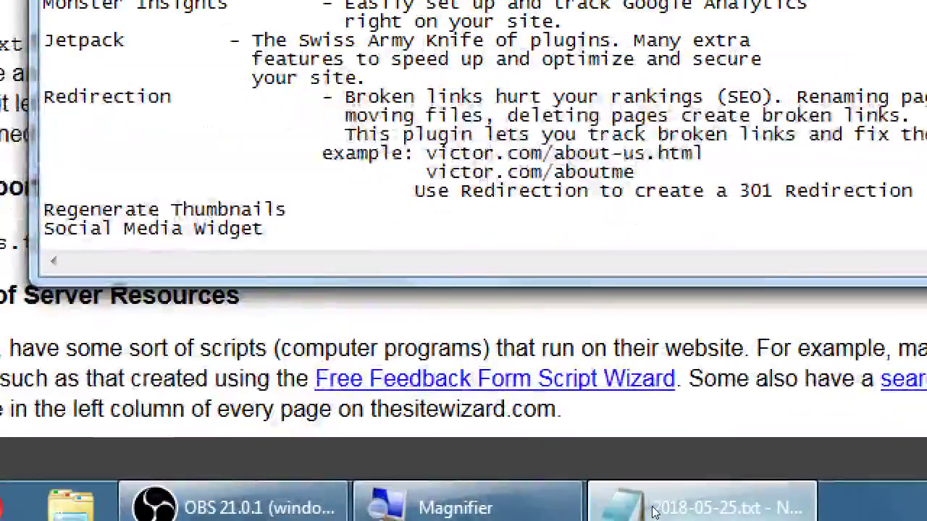
pyautogui.press('Return')
pyautogui.press('Tab')
pyautogui.press('Tab')
pyautogui.press('Tab')
pyautogui.write('This al')
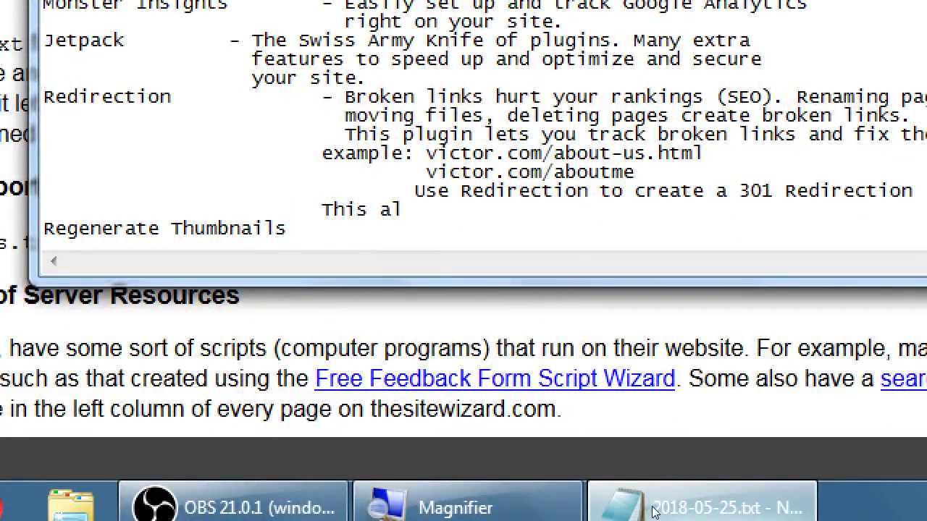
pyautogui.write('so keeps track of ')
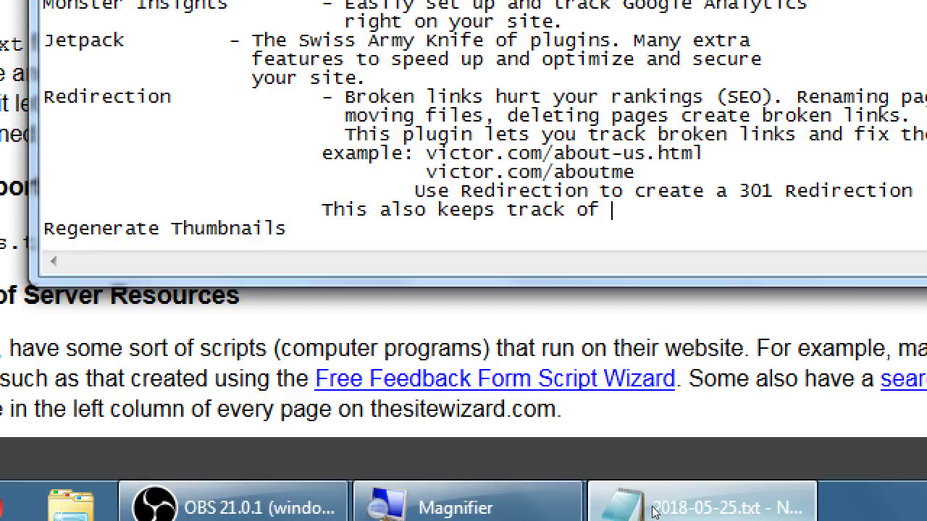
pyautogui.write('spam b')
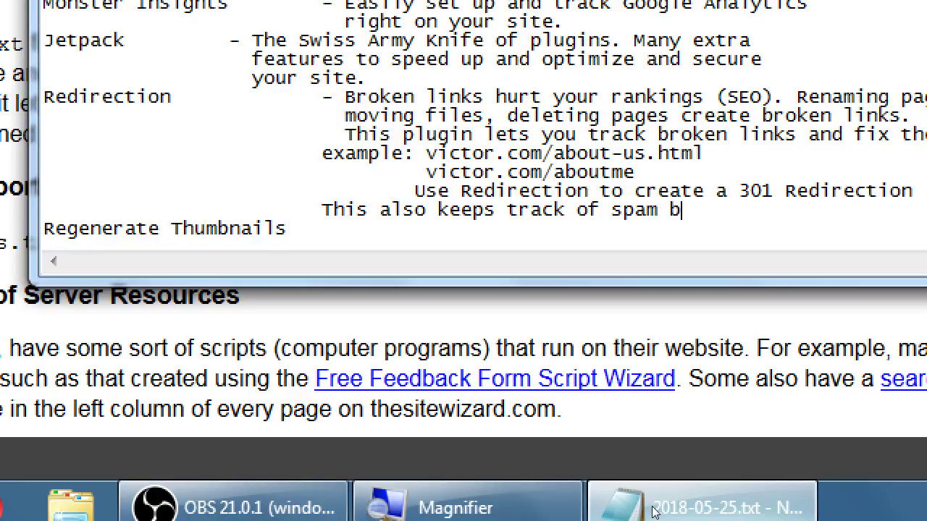
pyautogui.write('ots so you can')
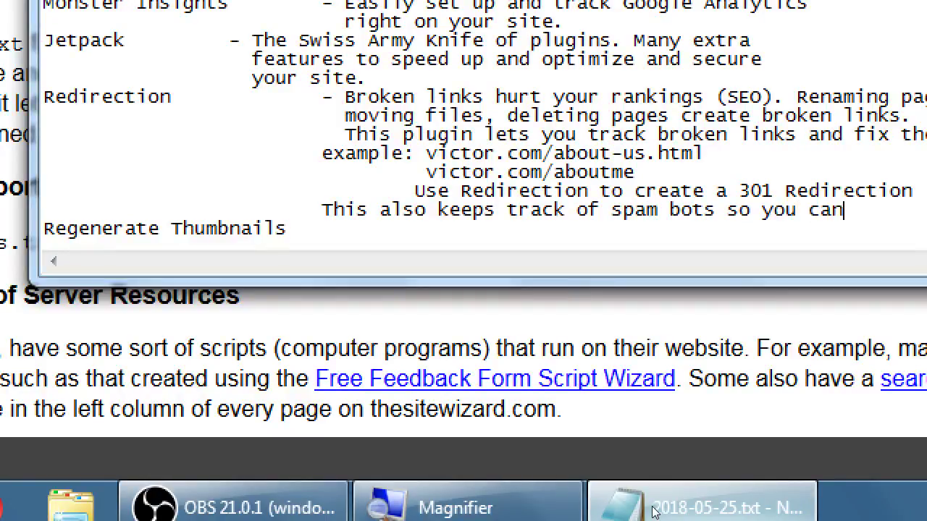
pyautogui.write(' restric')
pyautogui.press('Return')
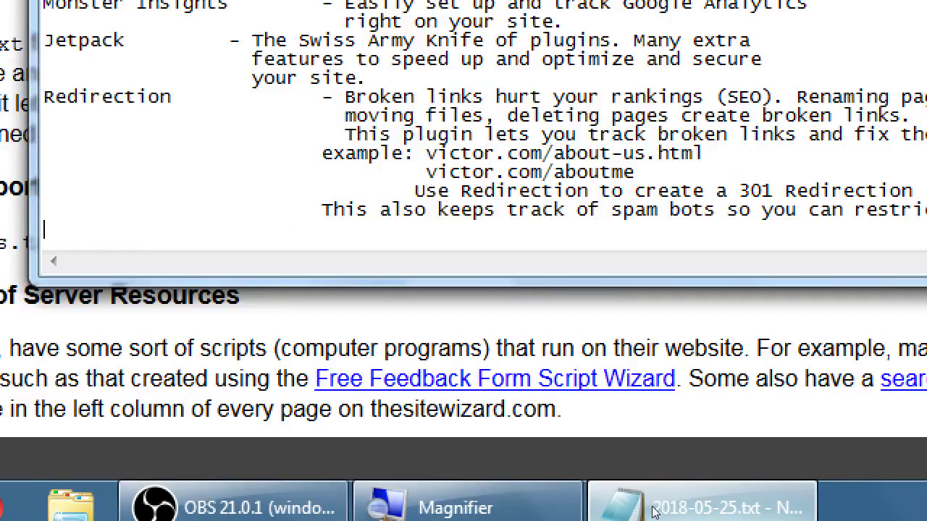
pyautogui.press('Tab')
pyautogui.press('Tab')
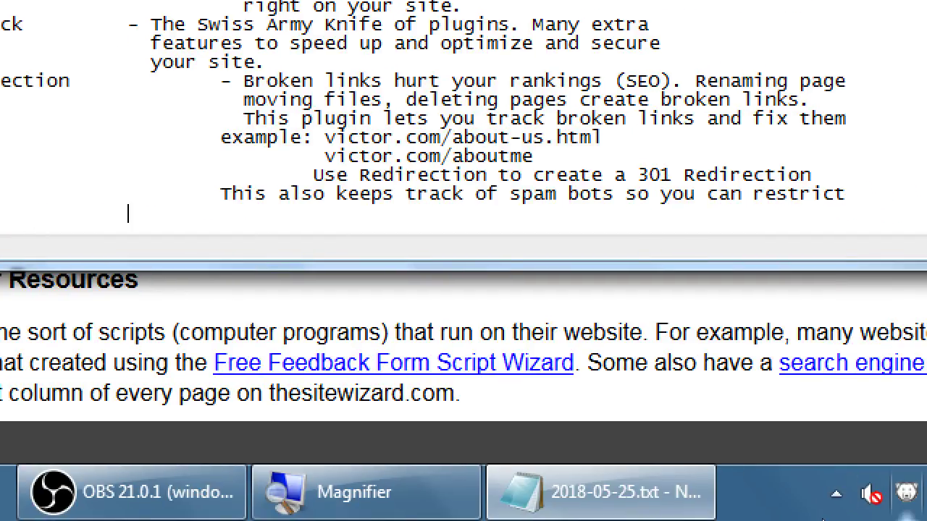
pyautogui.press('BackSpace')
pyautogui.press('BackSpace')
pyautogui.press('BackSpace')
pyautogui.press('BackSpace')
pyautogui.press('BackSpace')
pyautogui.press('BackSpace')
pyautogui.press('BackSpace')
pyautogui.press('BackSpace')
pyautogui.press('BackSpace')
pyautogui.press('BackSpace')
pyautogui.press('BackSpace')
pyautogui.write('ban them')
# - Continue the spam bot note on a new indented line with "from your site, with a robots.txt file"
pyautogui.press('Return')
pyautogui.press('Tab')
pyautogui.press('Tab')
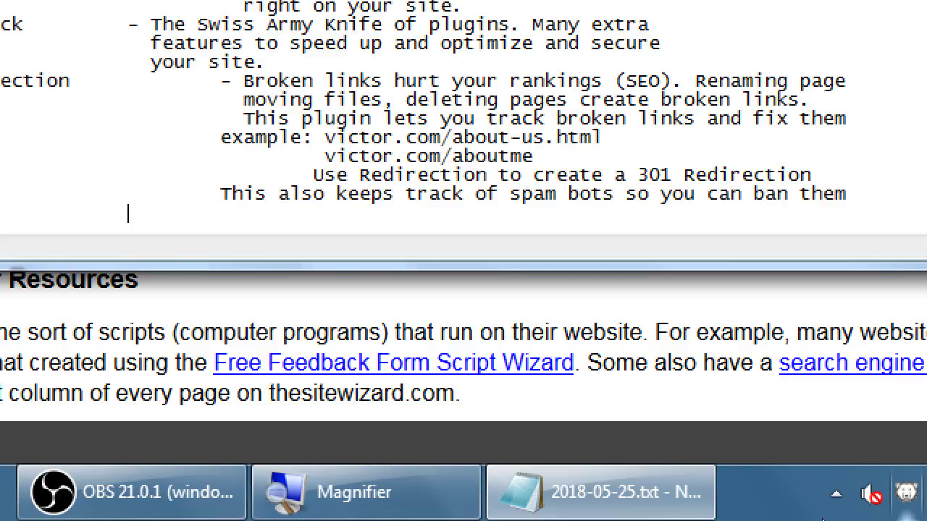
pyautogui.press('Tab')
pyautogui.write('from your site, with')
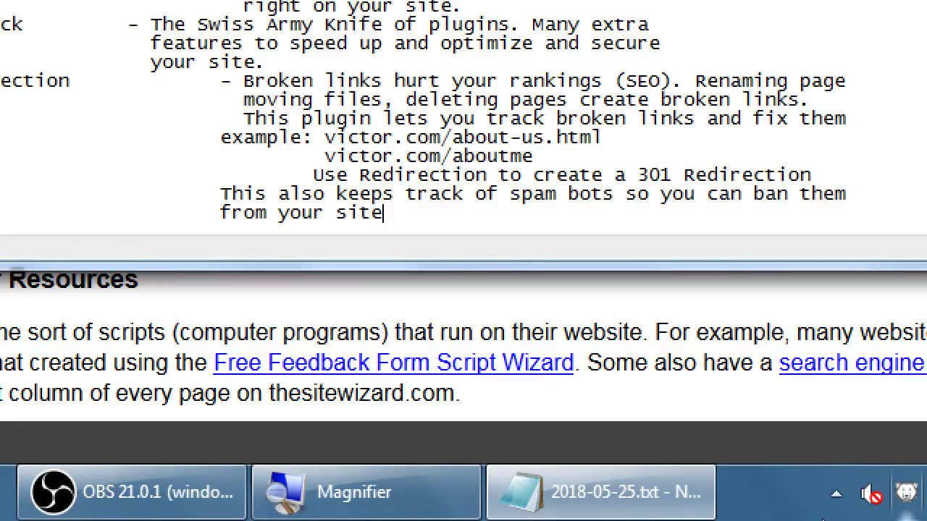
pyautogui.write(' a robots.txt file')
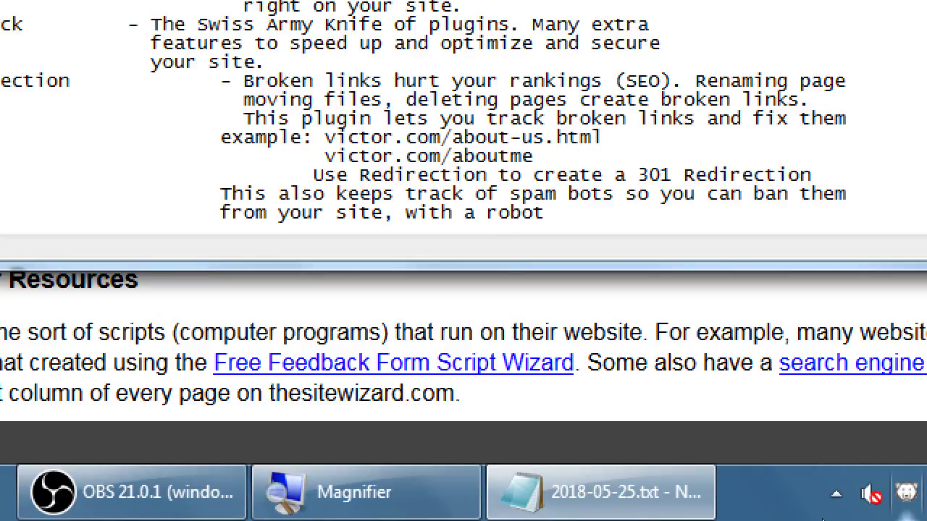